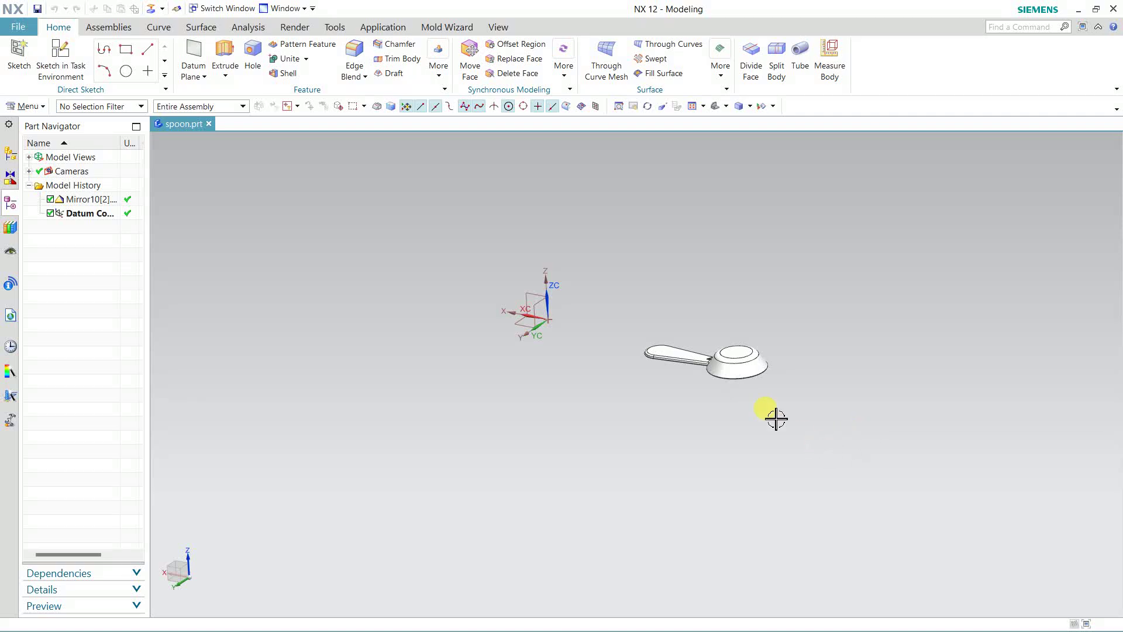
# Step: Orbit and zoom the view to inspect the Mirror10[2] spoon body
pyautogui.moveTo(777, 419); pyautogui.dragTo(735, 417, button='middle')
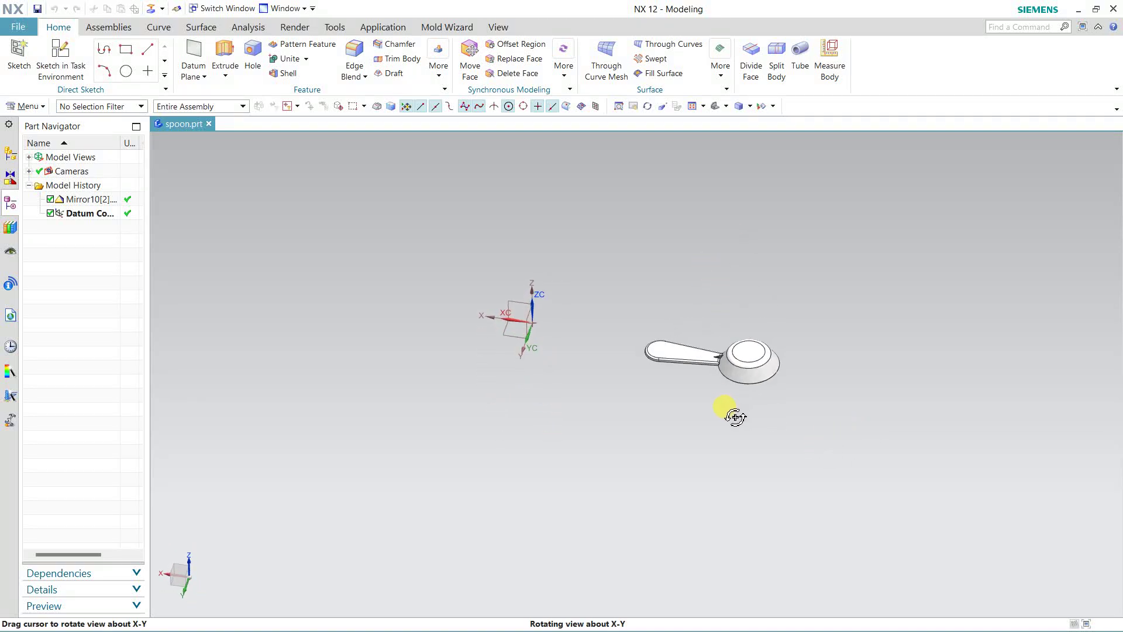
pyautogui.moveTo(736, 417); pyautogui.dragTo(699, 408, button='middle')
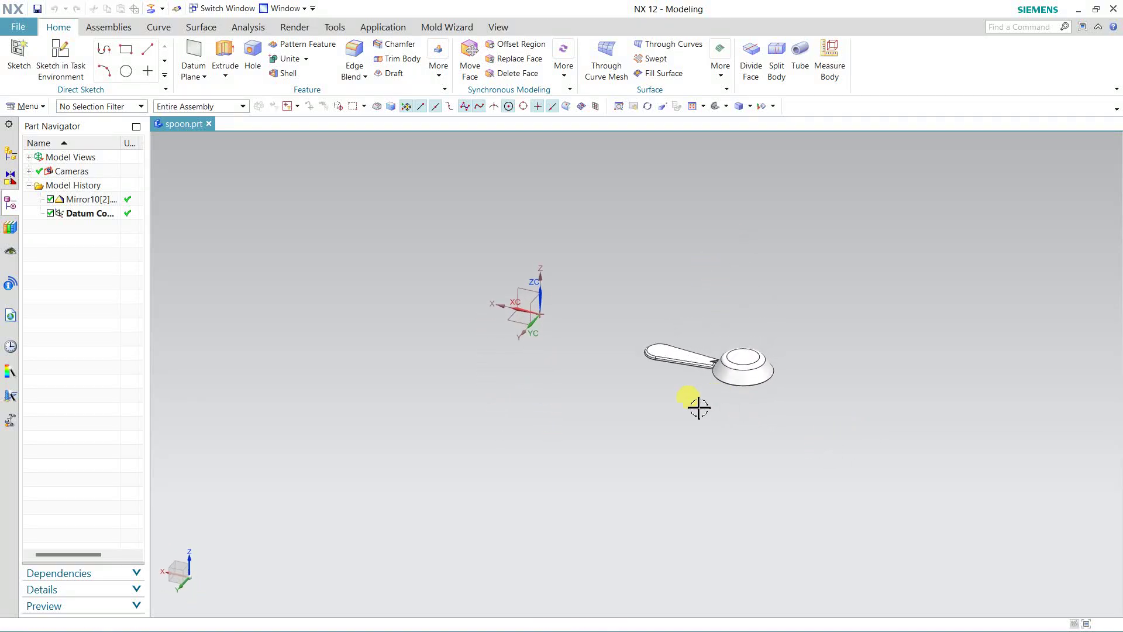
pyautogui.click(83, 202)
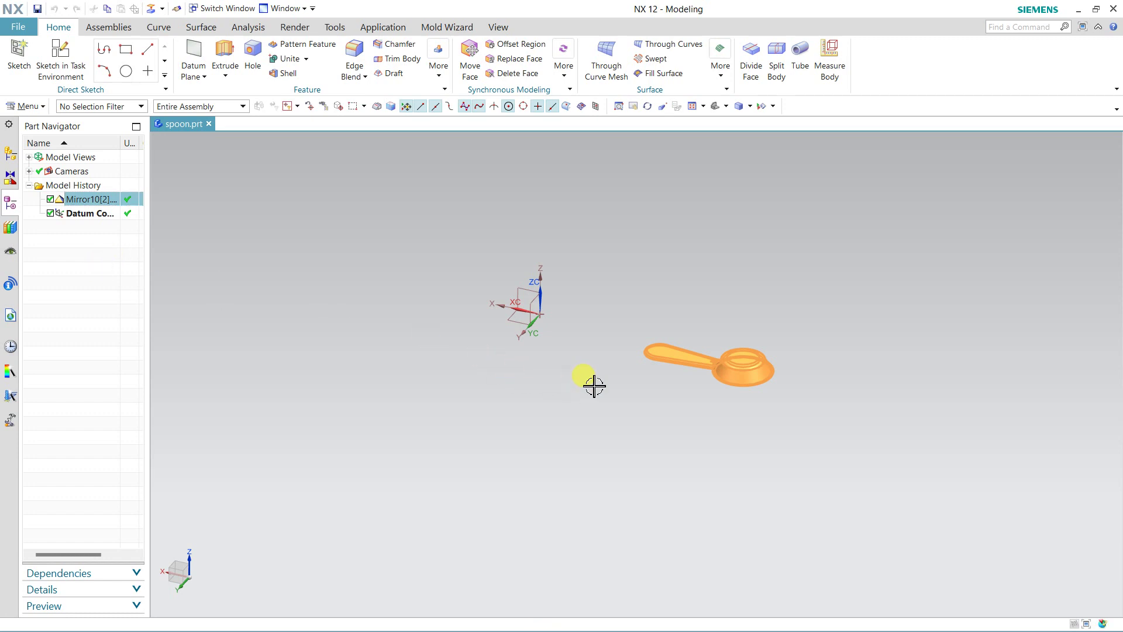
pyautogui.press('Escape')
pyautogui.moveTo(597, 423)
pyautogui.mouseDown(button='middle')
pyautogui.moveTo(596, 364)
pyautogui.moveTo(639, 266)
pyautogui.moveTo(572, 378)
pyautogui.moveTo(576, 411)
pyautogui.moveTo(549, 421)
pyautogui.mouseUp(button='middle')
pyautogui.scroll(2, 550, 419)
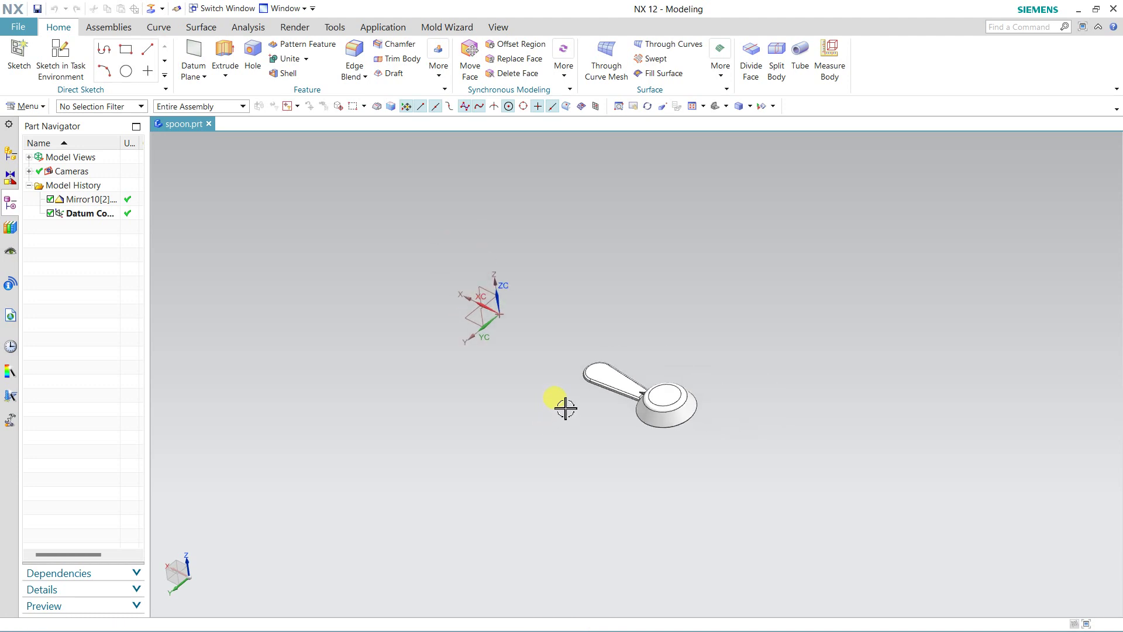
pyautogui.scroll(-1, 599, 391)
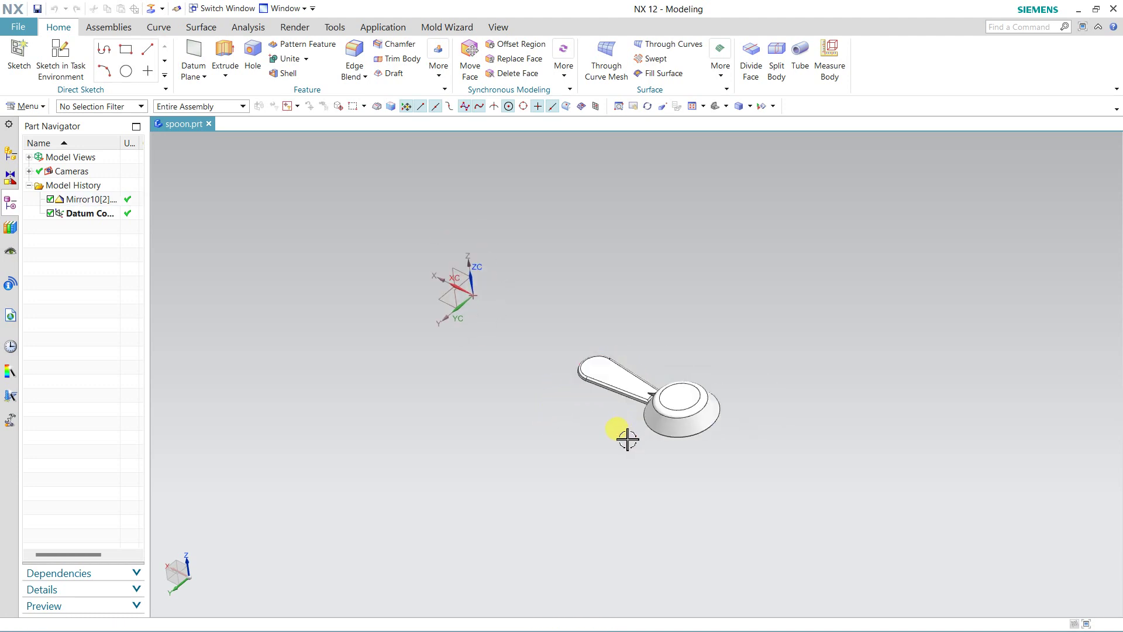
pyautogui.scroll(1, 570, 418)
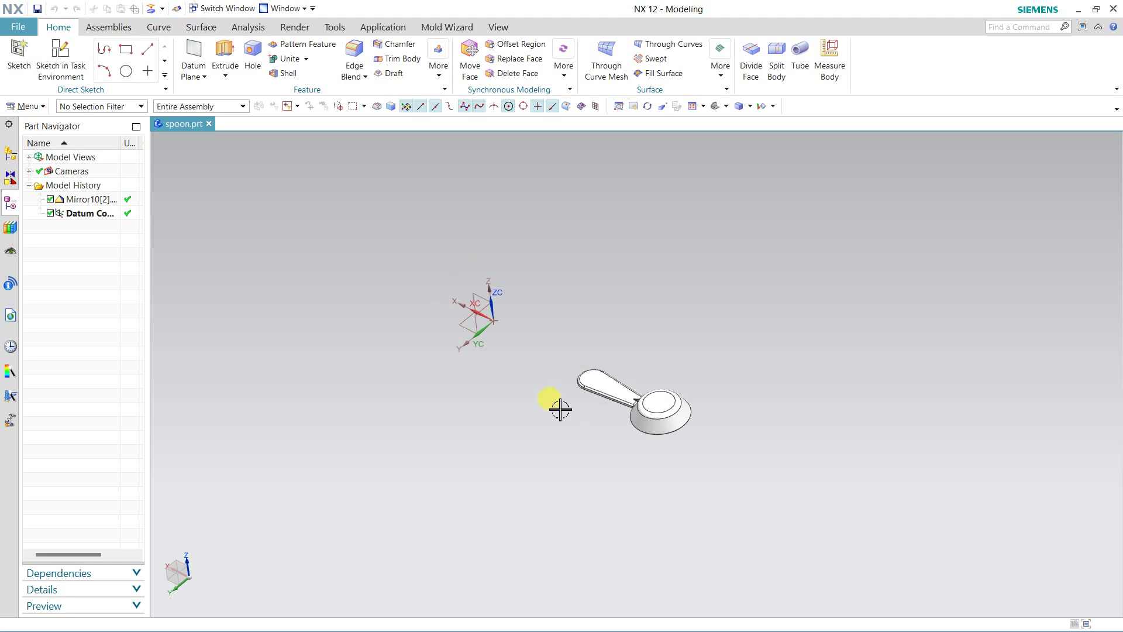
pyautogui.moveTo(519, 401)
pyautogui.mouseDown(button='middle')
pyautogui.moveTo(567, 404)
pyautogui.moveTo(571, 393)
pyautogui.mouseUp(button='middle')
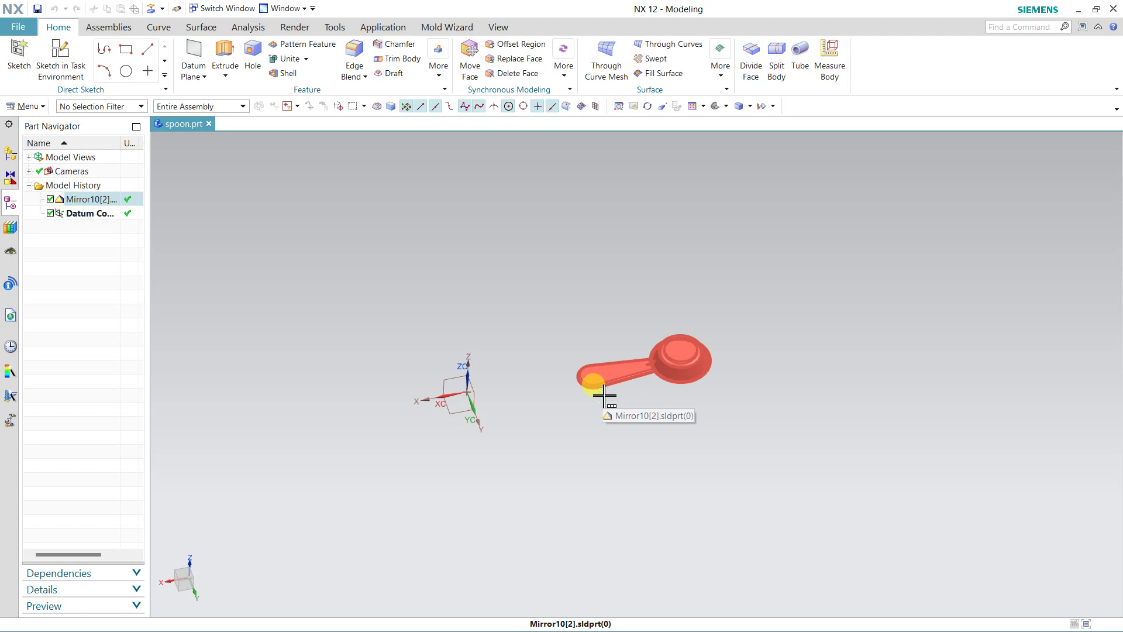
# Step: Move the spoon body along XC so its bowl sits over the datum origin
pyautogui.doubleClick(604, 398)
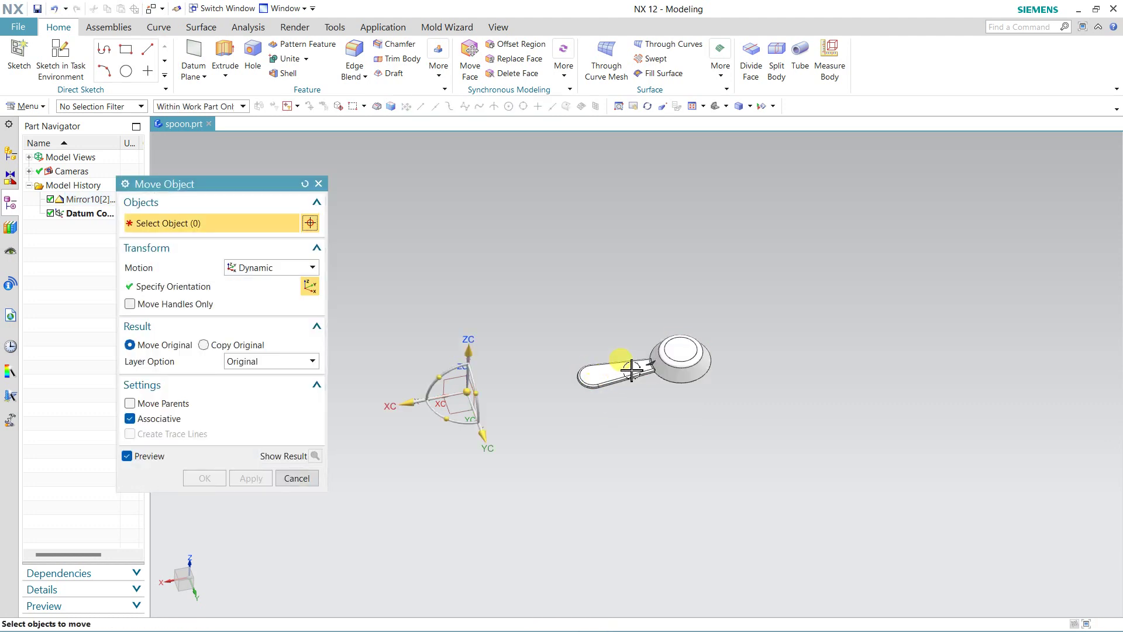
pyautogui.click(577, 366)
pyautogui.moveTo(592, 376)
pyautogui.mouseDown()
pyautogui.moveTo(364, 407)
pyautogui.moveTo(377, 408)
pyautogui.mouseUp()
pyautogui.click(430, 403)
pyautogui.click(201, 485)
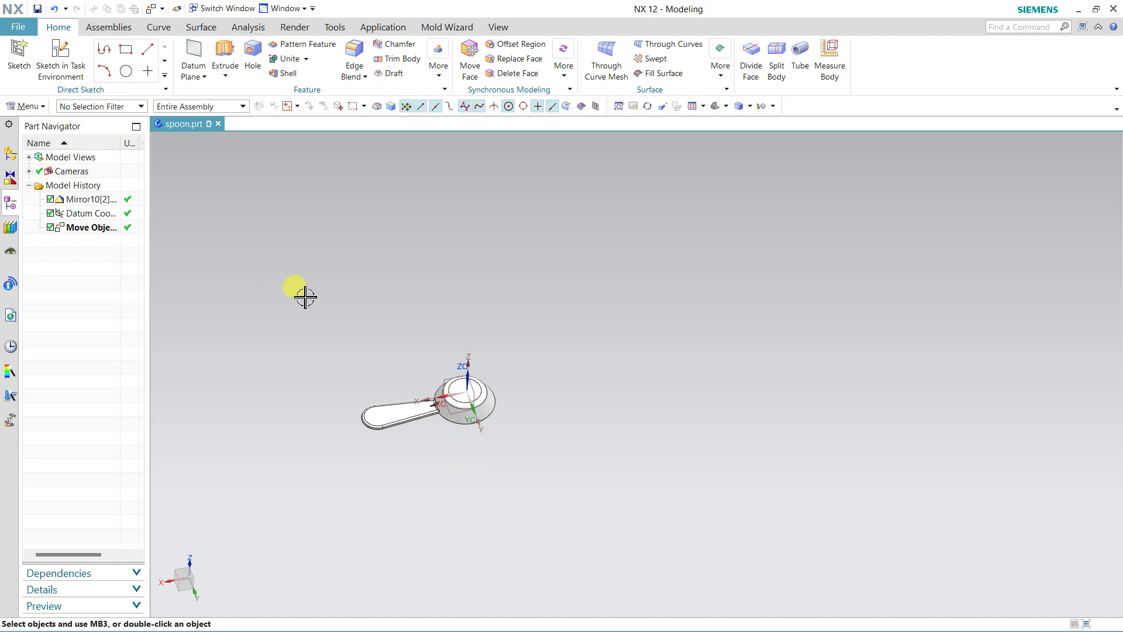
# Step: Delete the spoon's Move Object feature from the Part Navigator and orbit to check it
pyautogui.press('F7')
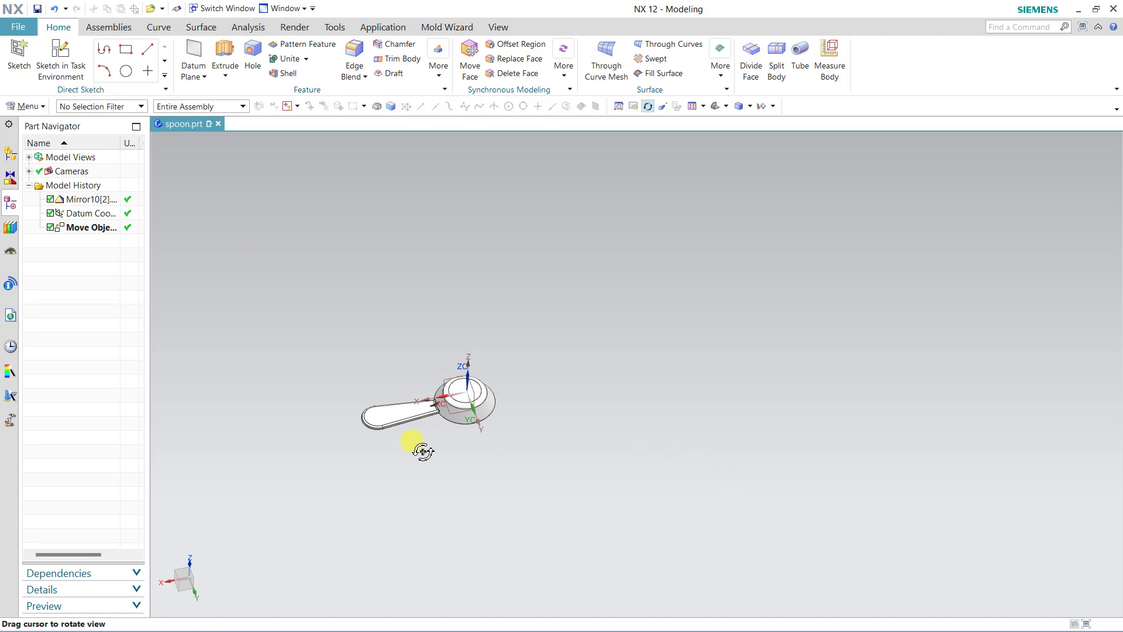
pyautogui.moveTo(423, 452)
pyautogui.mouseDown()
pyautogui.moveTo(376, 446)
pyautogui.moveTo(367, 328)
pyautogui.mouseUp()
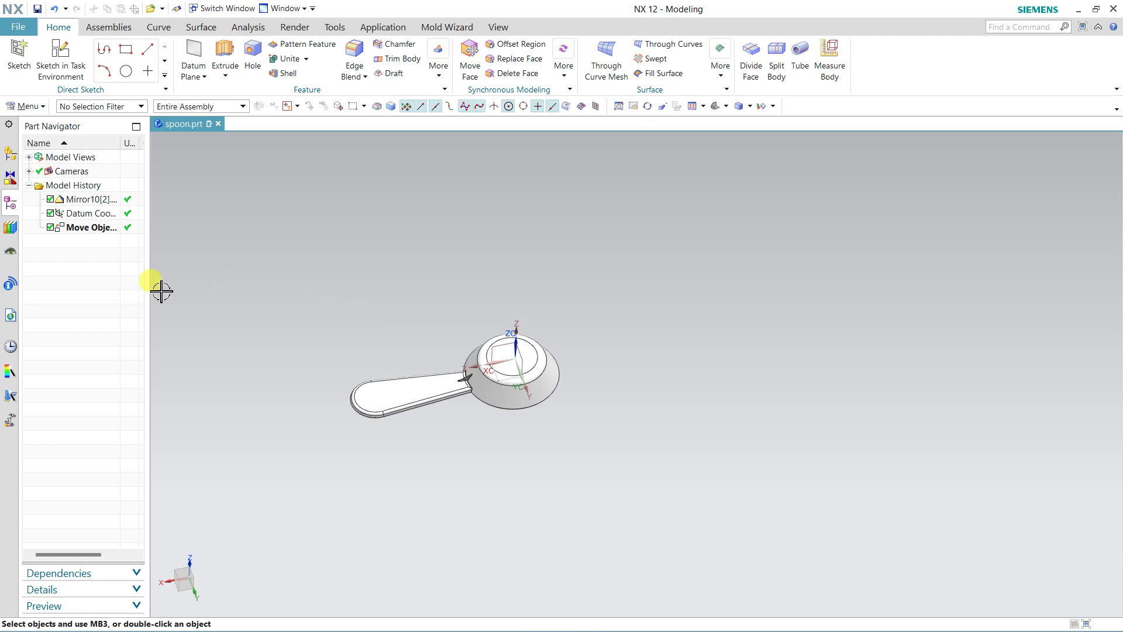
pyautogui.click(94, 227)
pyautogui.rightClick(95, 227)
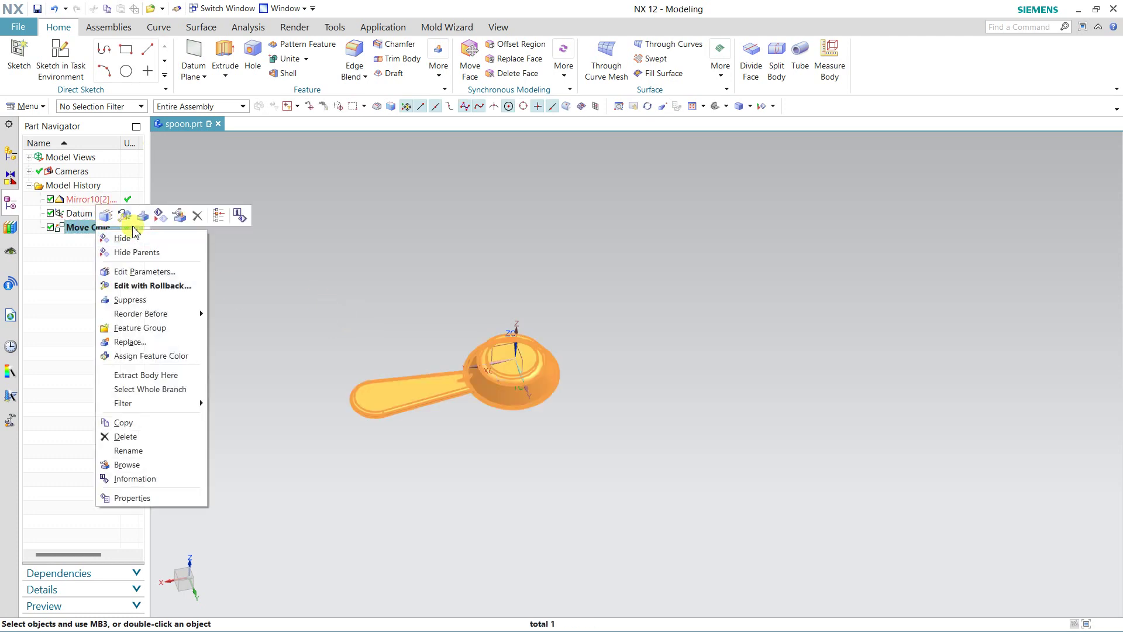
pyautogui.click(197, 216)
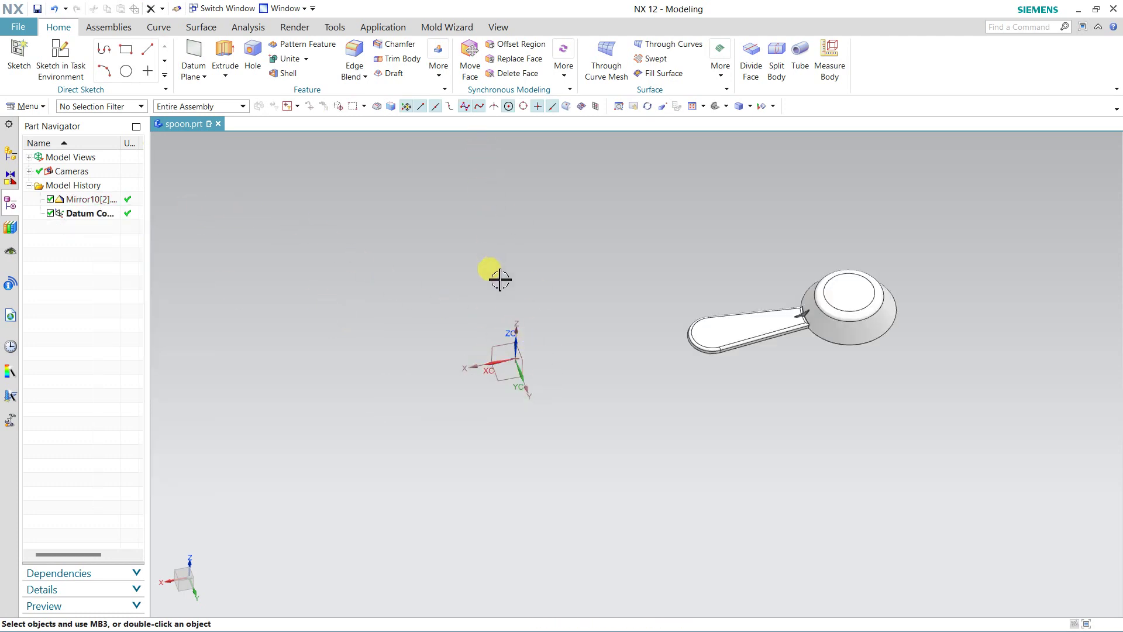
pyautogui.moveTo(579, 413)
pyautogui.mouseDown(button='middle')
pyautogui.moveTo(682, 475)
pyautogui.moveTo(742, 459)
pyautogui.moveTo(556, 360)
pyautogui.mouseUp(button='middle')
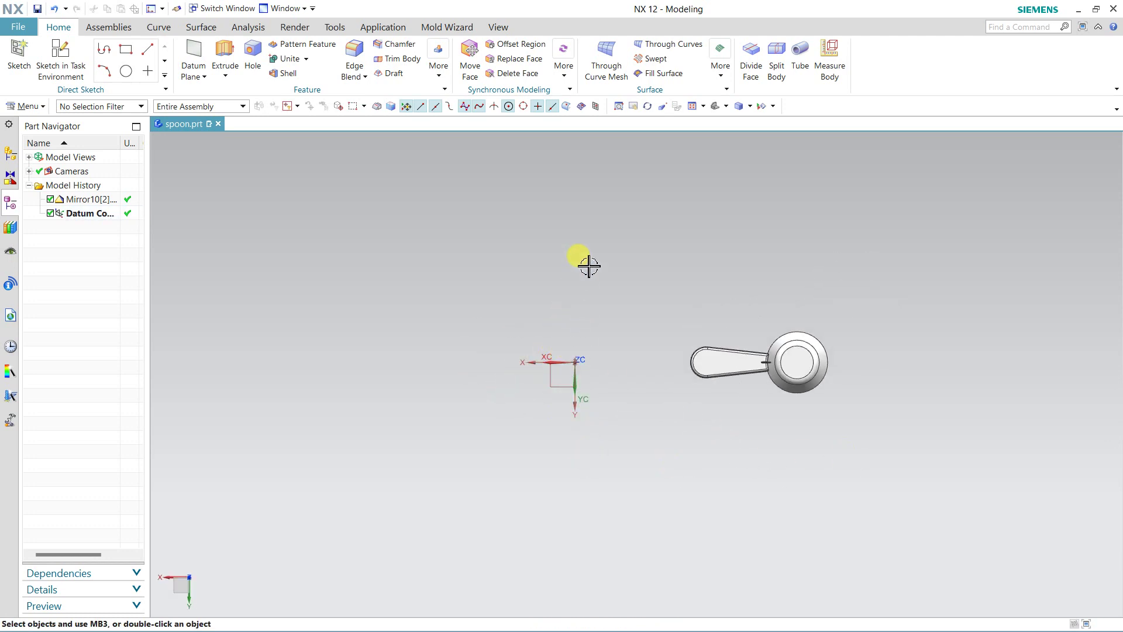
pyautogui.moveTo(537, 416)
pyautogui.mouseDown(button='middle')
pyautogui.moveTo(571, 369)
pyautogui.moveTo(563, 268)
pyautogui.mouseUp(button='middle')
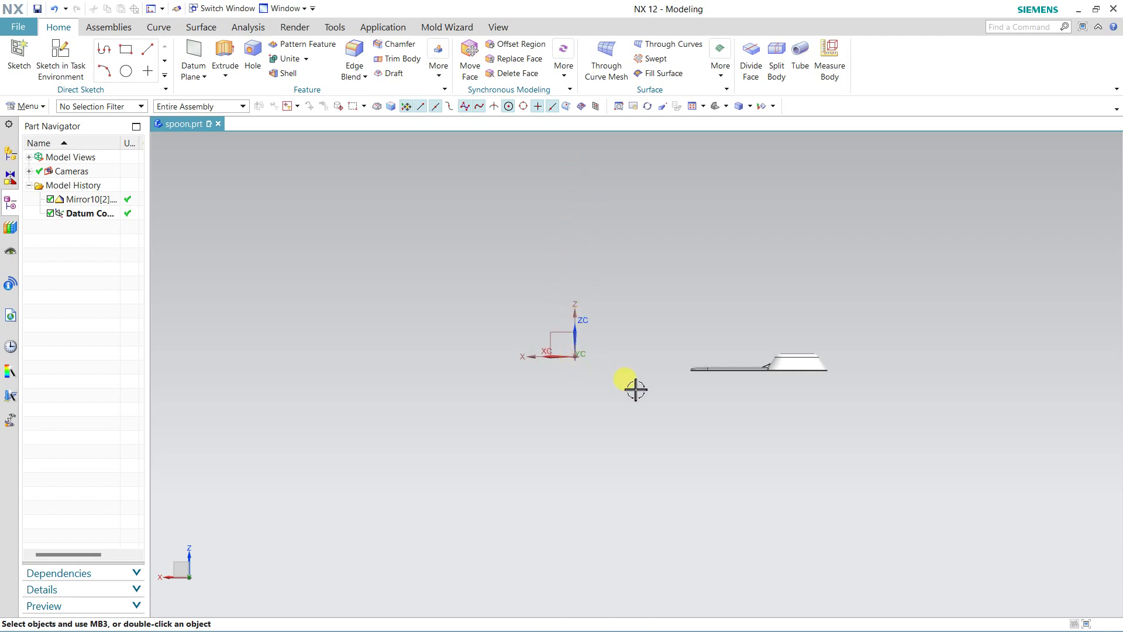
pyautogui.moveTo(635, 389)
pyautogui.mouseDown(button='middle')
pyautogui.moveTo(665, 438)
pyautogui.moveTo(697, 371)
pyautogui.mouseUp(button='middle')
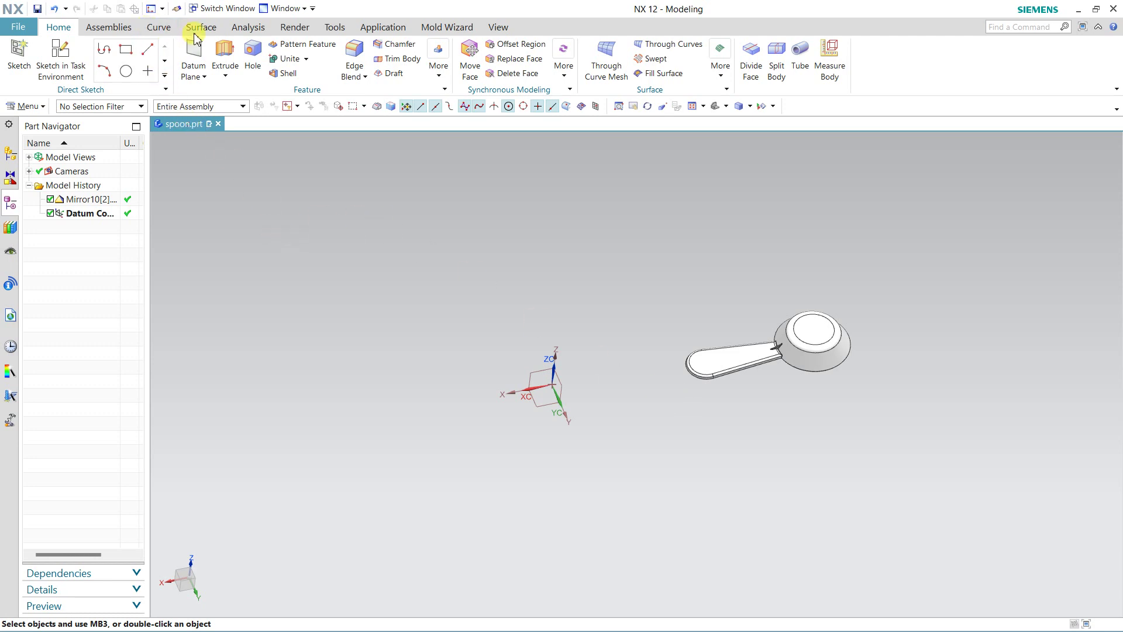
# Step: Start a Projected Distance measurement from the Analysis tab
pyautogui.click(248, 27)
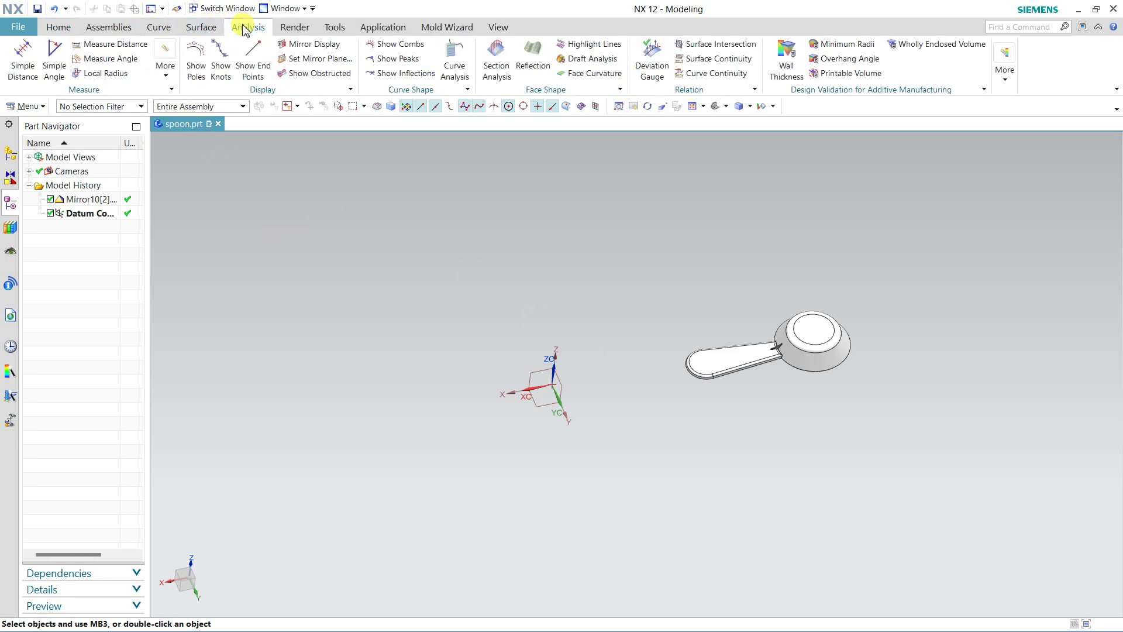
pyautogui.click(115, 44)
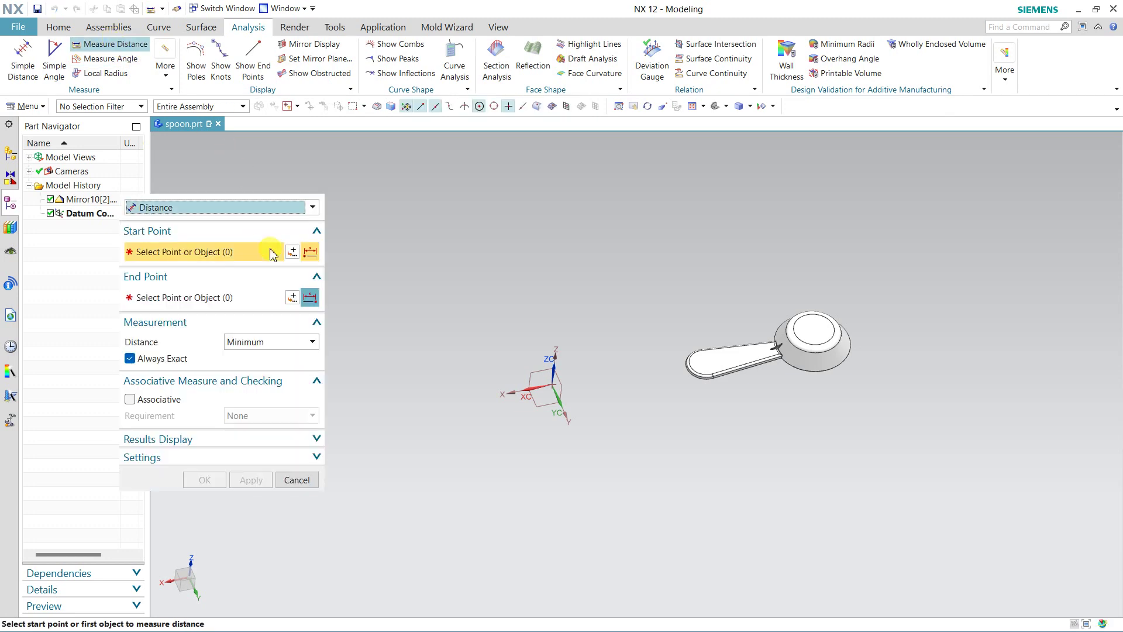
pyautogui.click(169, 207)
pyautogui.click(170, 233)
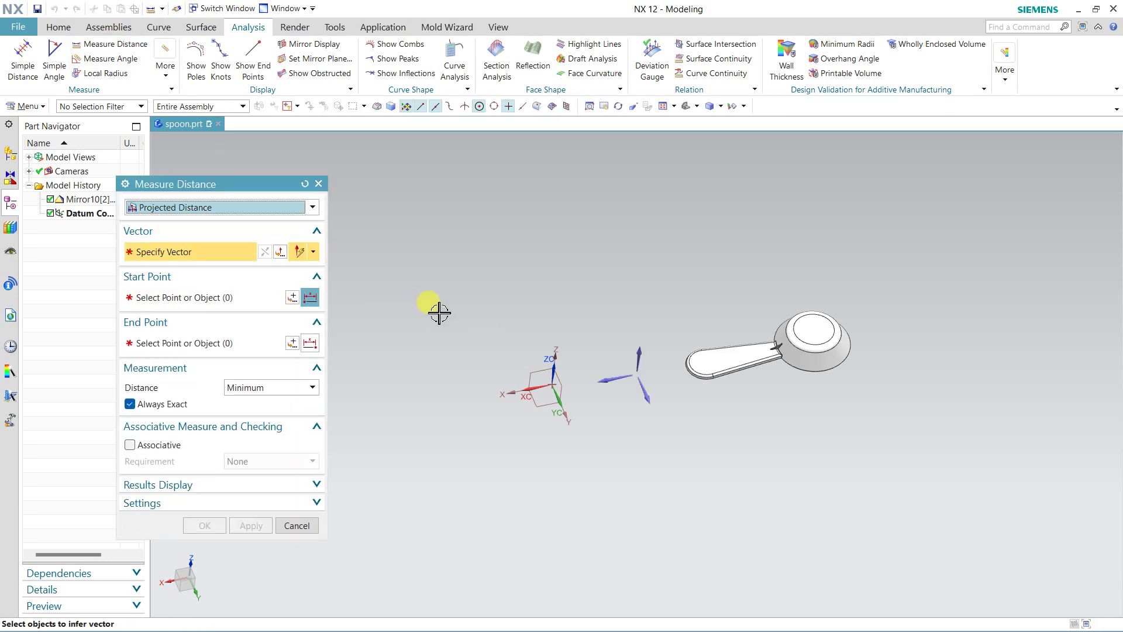
# Step: Measure from the YZ datum plane to the handle tip edge: 54.6121 mm
pyautogui.click(602, 372)
pyautogui.scroll(1, 562, 393)
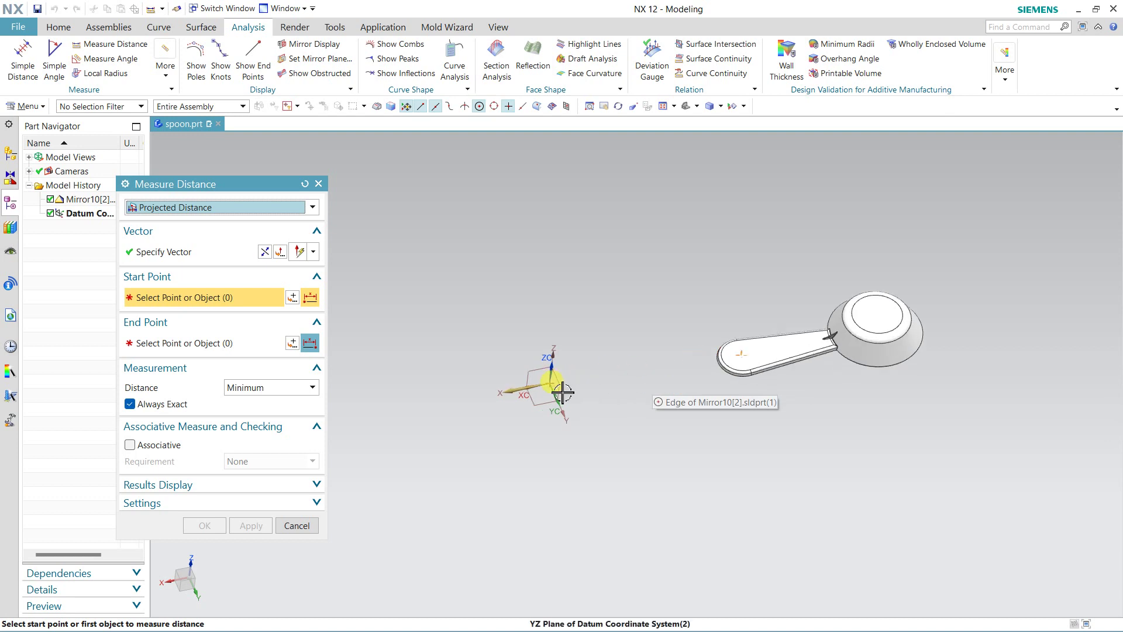
pyautogui.click(553, 388)
pyautogui.scroll(3, 738, 357)
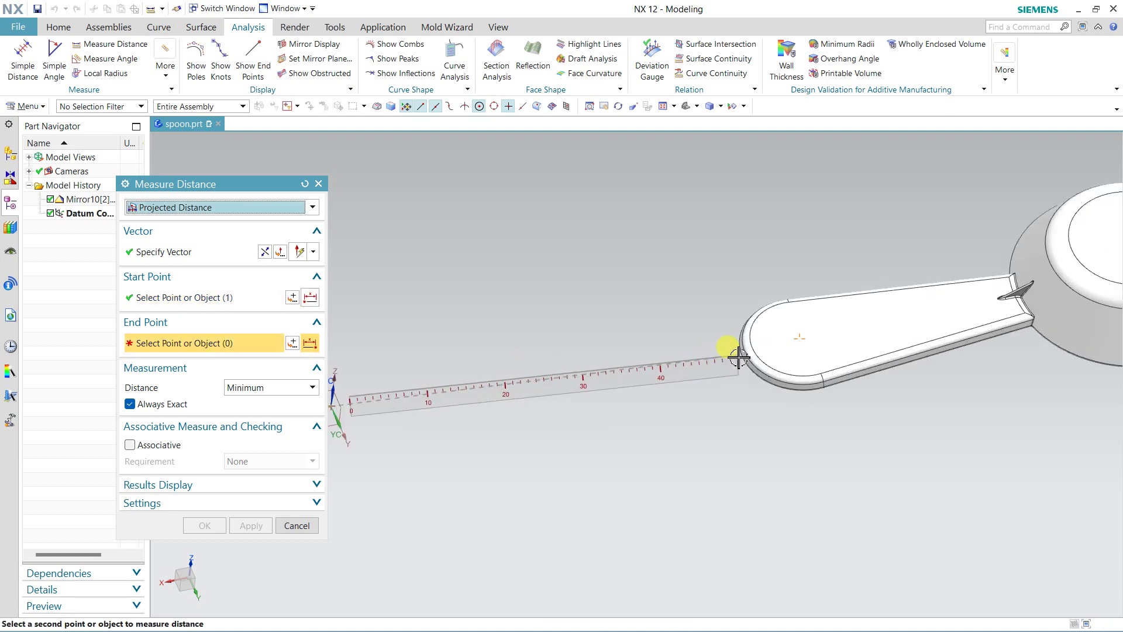
pyautogui.click(713, 372)
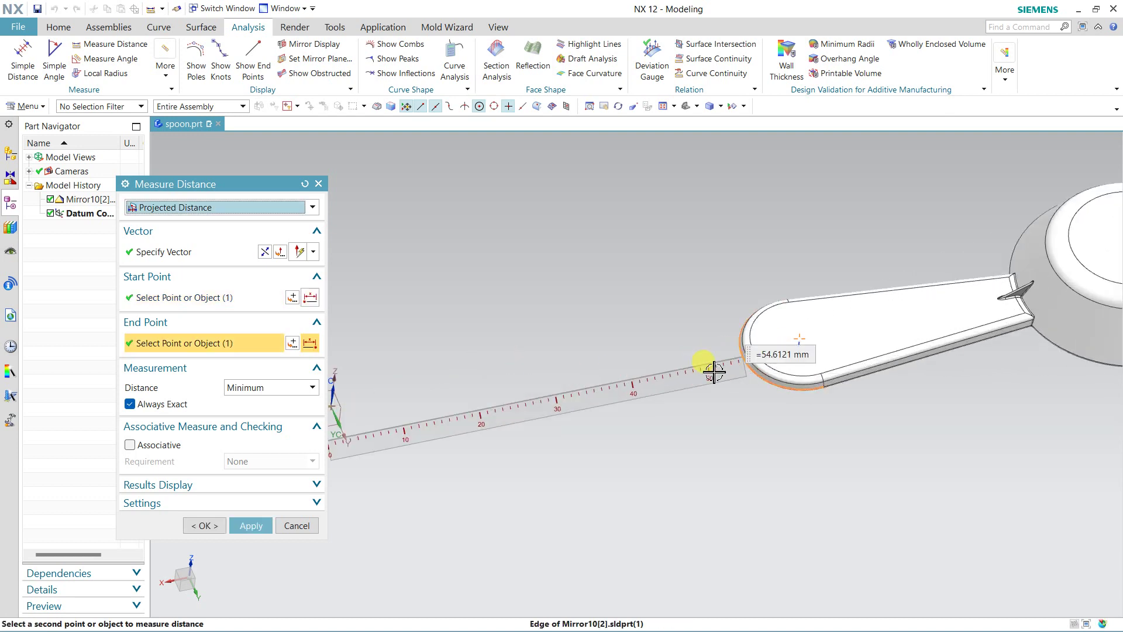
pyautogui.scroll(-2, 688, 390)
pyautogui.moveTo(661, 397)
pyautogui.mouseDown(button='middle')
pyautogui.moveTo(625, 361)
pyautogui.moveTo(682, 356)
pyautogui.mouseUp(button='middle')
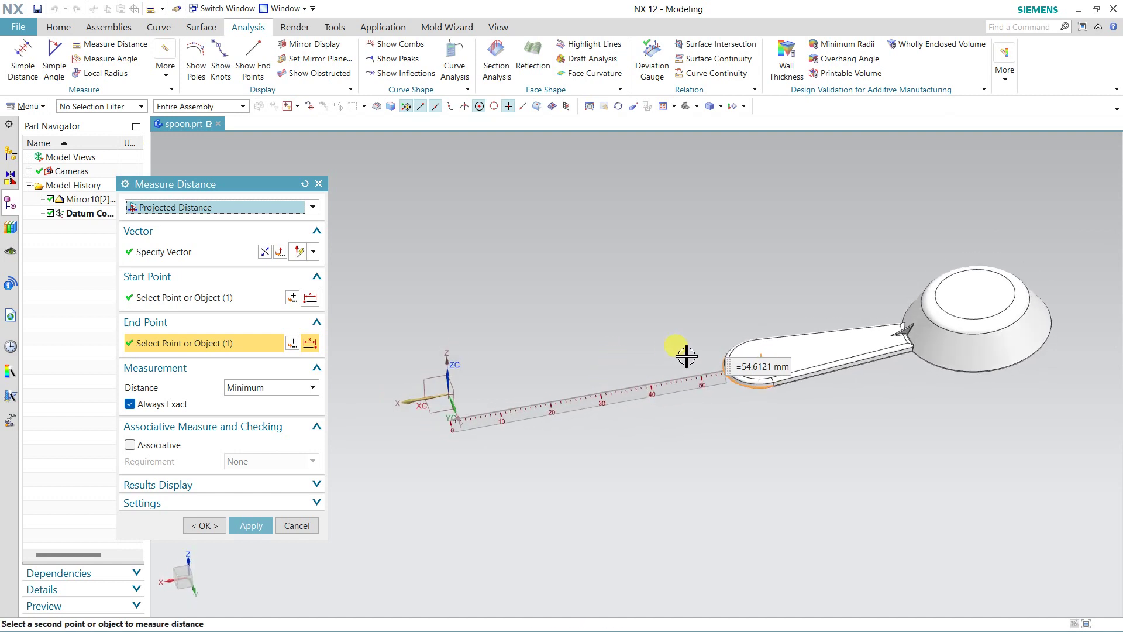
pyautogui.click(294, 526)
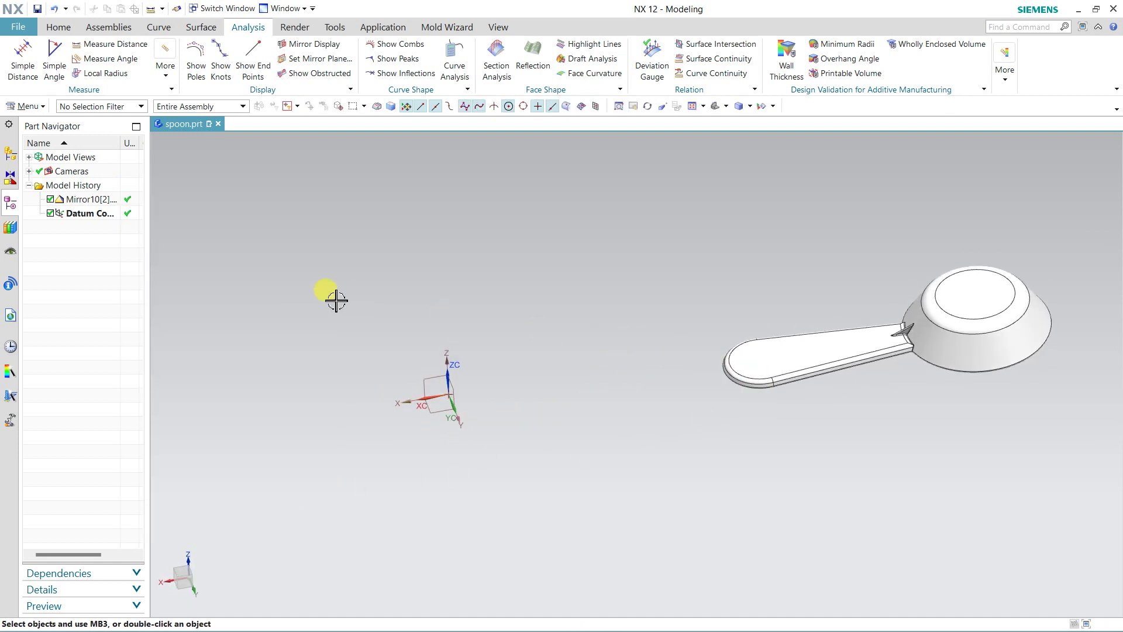
pyautogui.moveTo(279, 293); pyautogui.dragTo(286, 283, button='middle')
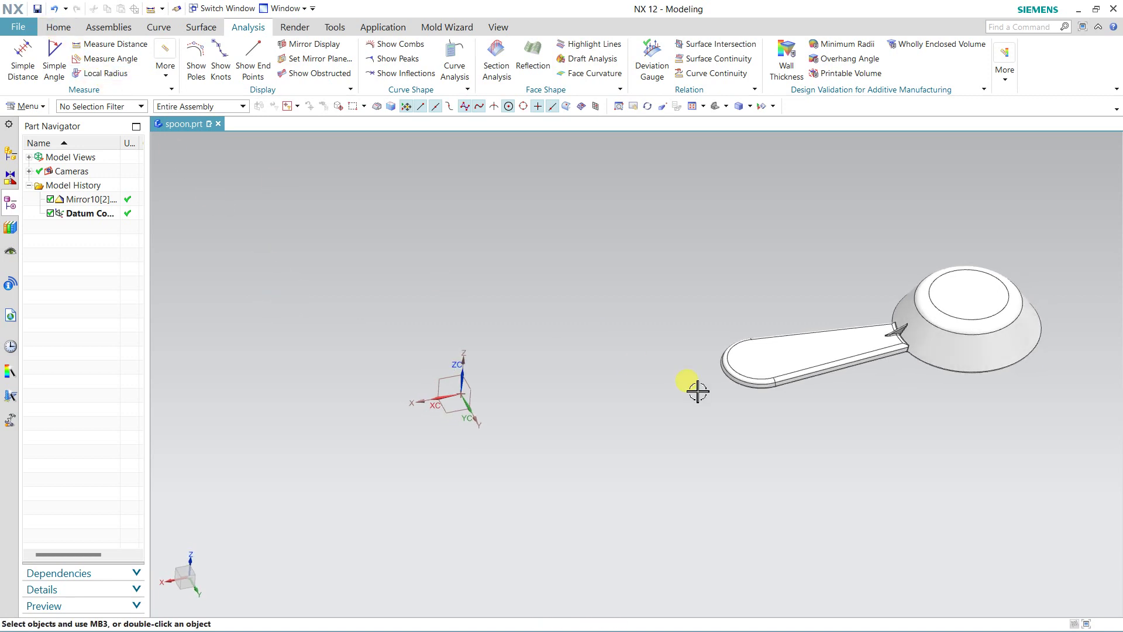
pyautogui.scroll(-2, 698, 389)
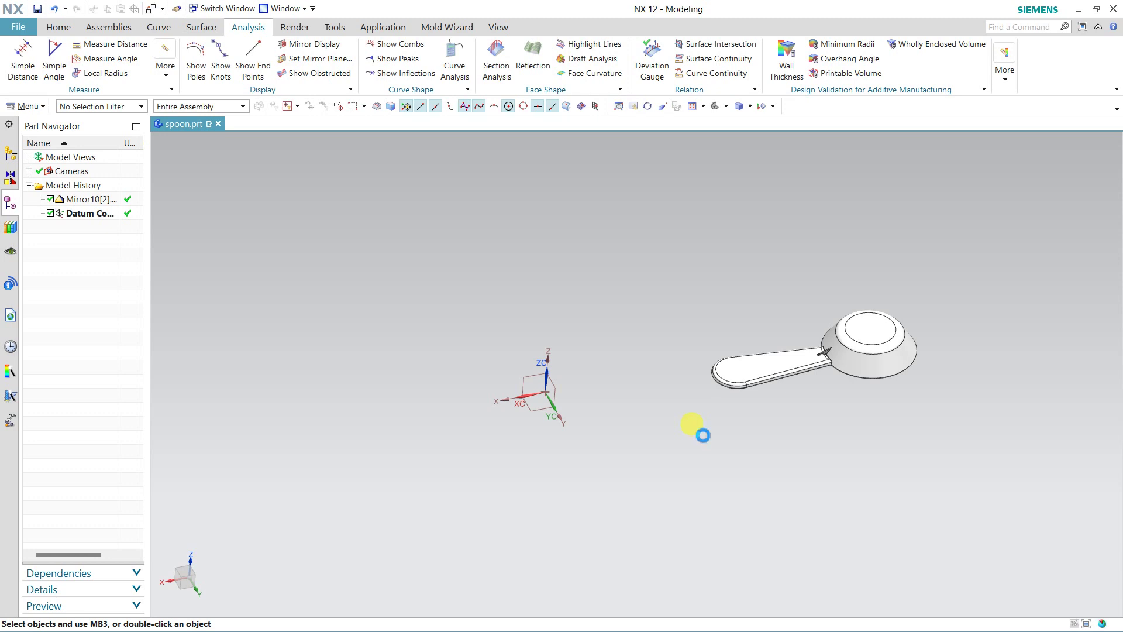
# Step: Move the spoon 39 mm (54-15) along XC toward the datum origin
pyautogui.hotkey('ctrl', 't')
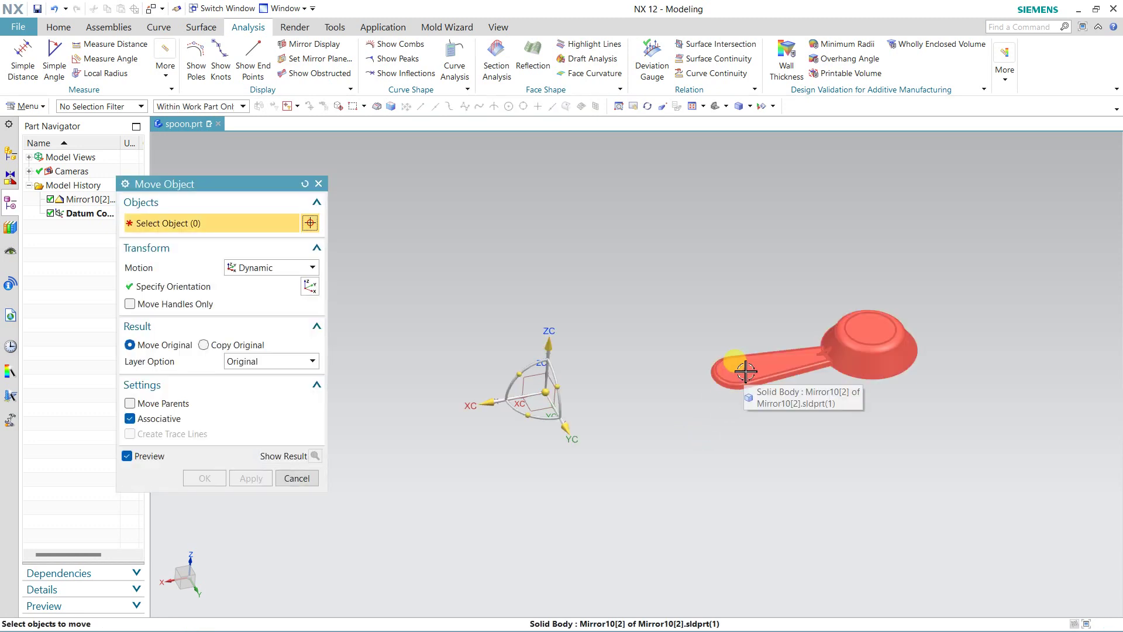
pyautogui.click(745, 371)
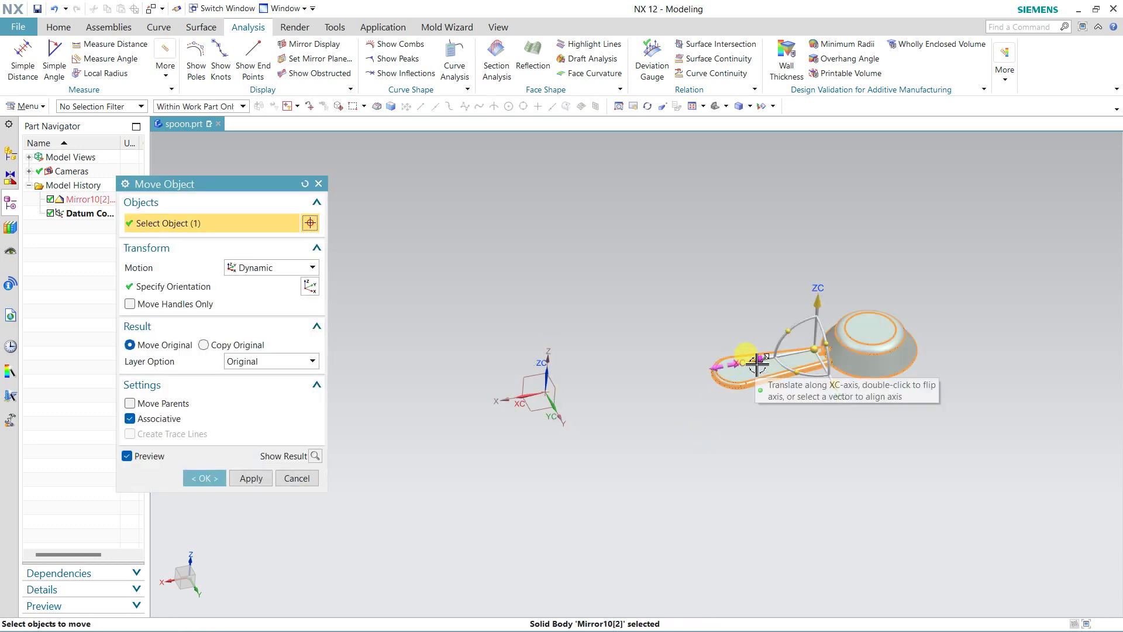
pyautogui.click(758, 364)
pyautogui.write('54-15')
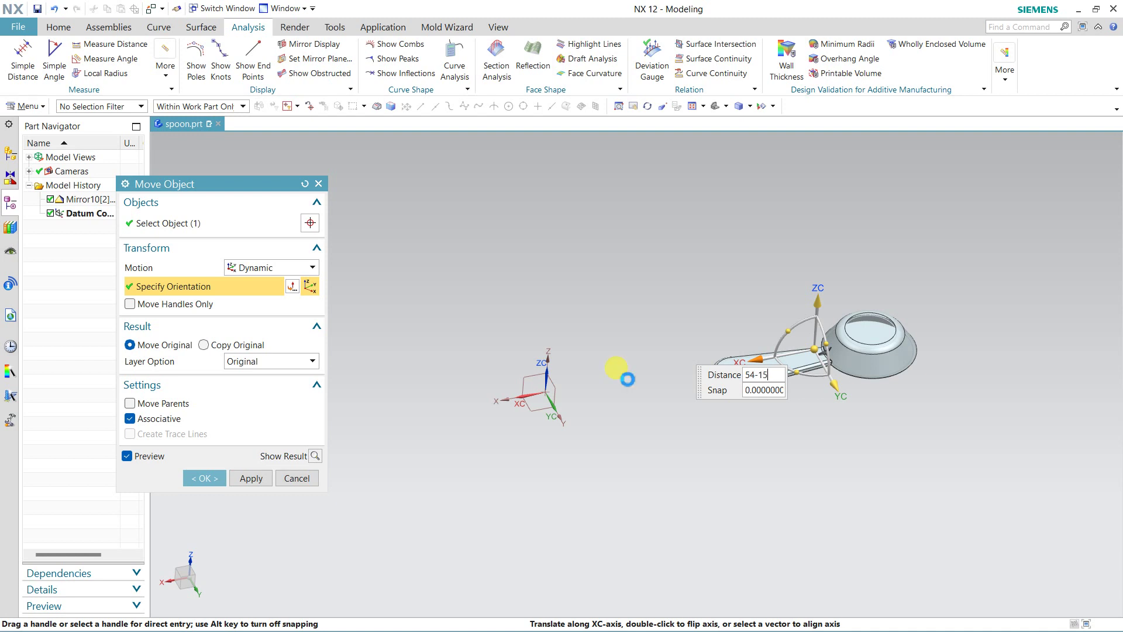
pyautogui.press('Return')
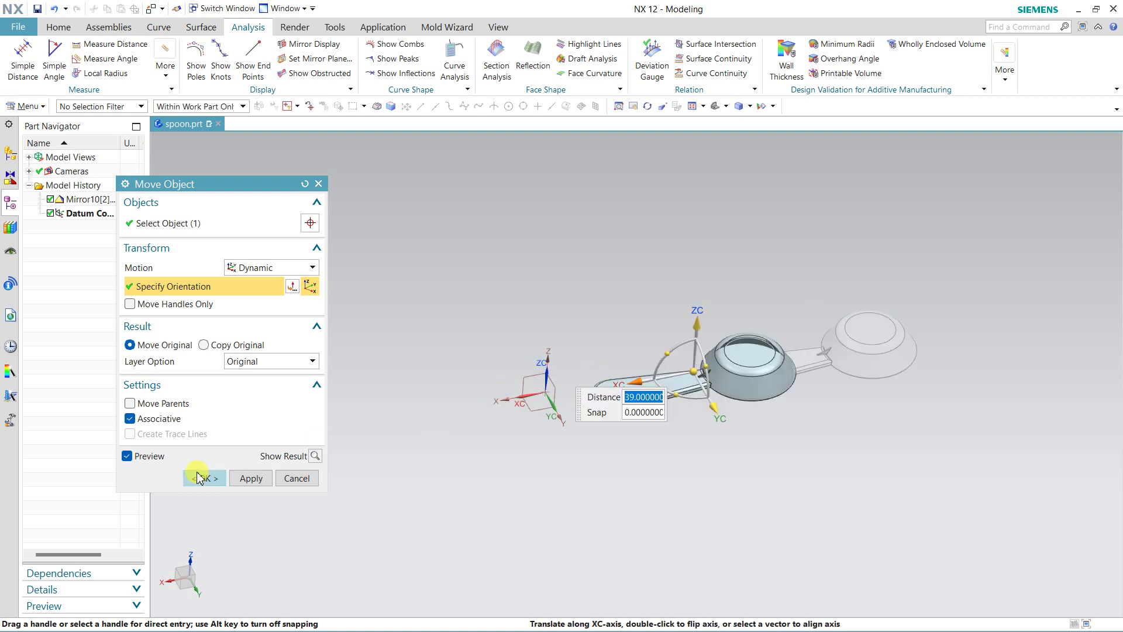
pyautogui.click(200, 467)
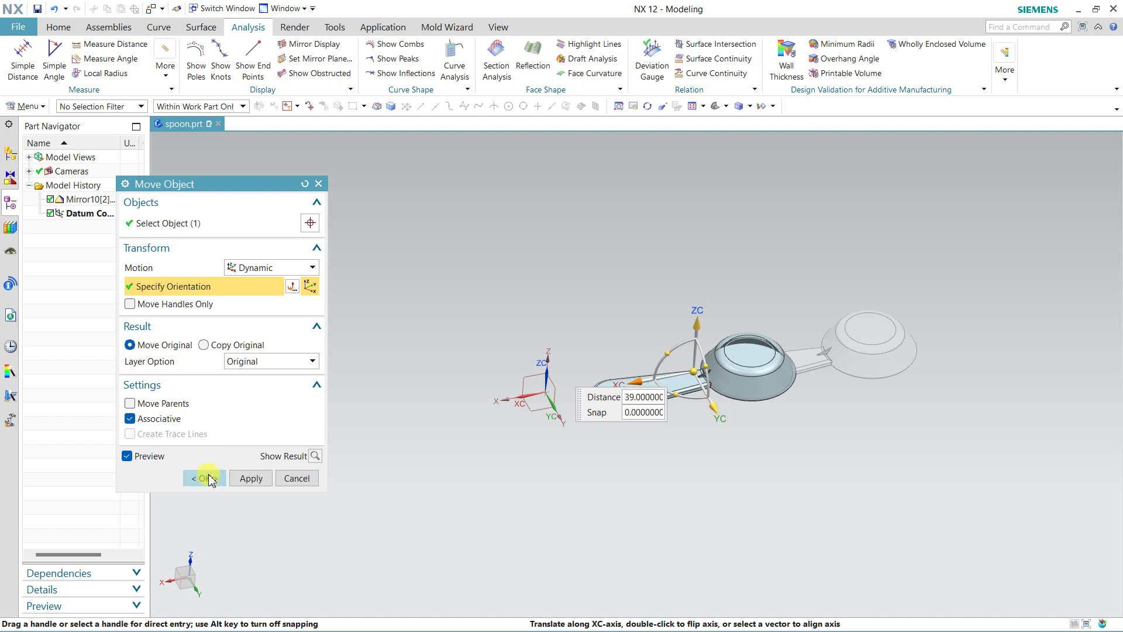
pyautogui.moveTo(658, 364); pyautogui.dragTo(636, 366, button='middle')
pyautogui.press('F8')
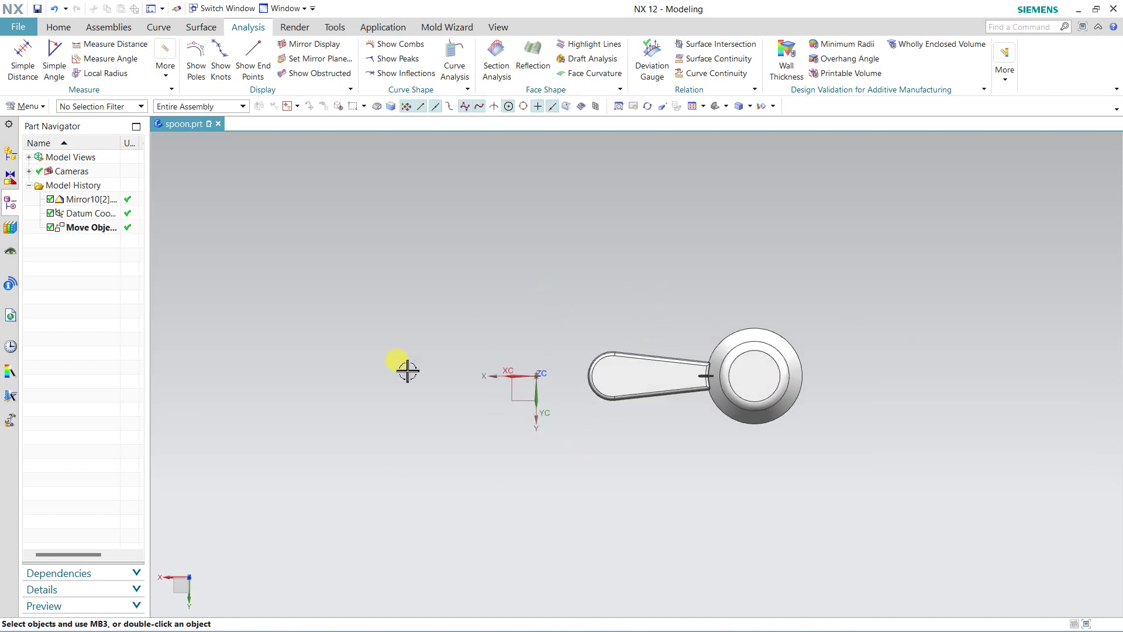
# Step: Snap to an aligned front view and reopen the spoon's Move Object feature with Ctrl+T
pyautogui.moveTo(725, 468)
pyautogui.mouseDown(button='middle')
pyautogui.moveTo(709, 376)
pyautogui.moveTo(725, 408)
pyautogui.moveTo(702, 346)
pyautogui.mouseUp(button='middle')
pyautogui.press('F8')
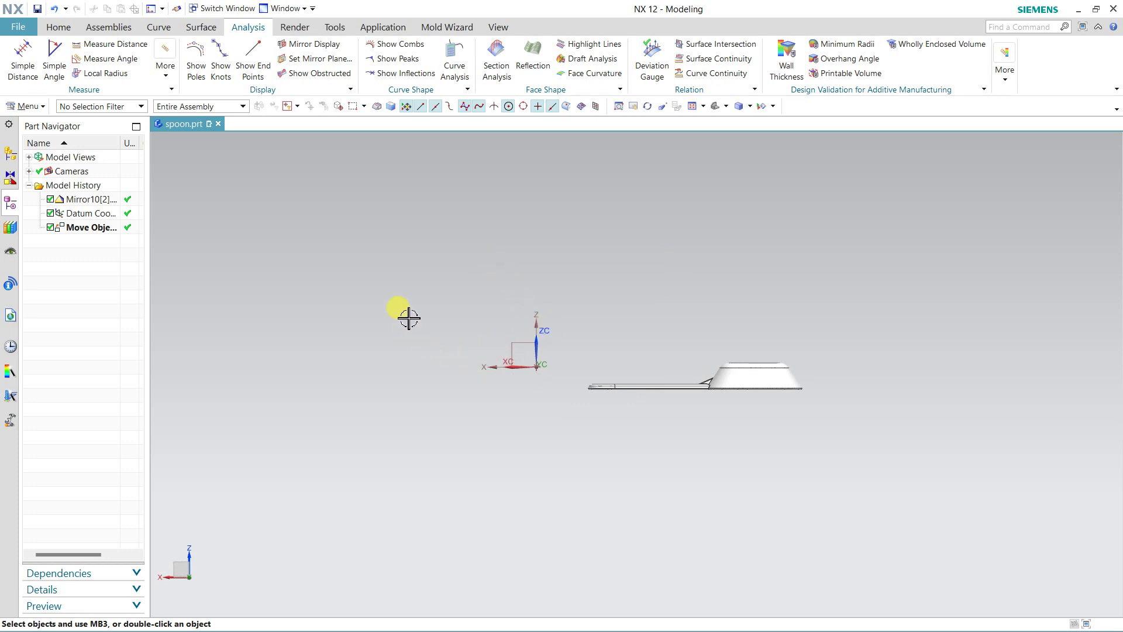
pyautogui.moveTo(392, 275)
pyautogui.mouseDown()
pyautogui.moveTo(881, 367)
pyautogui.moveTo(572, 370)
pyautogui.mouseUp()
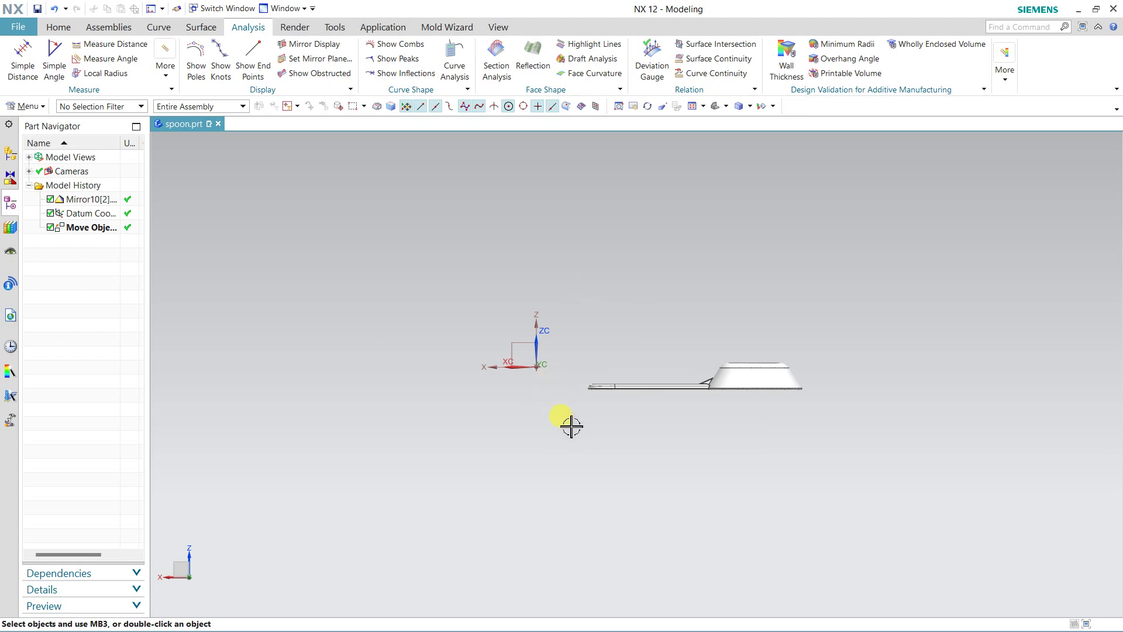
pyautogui.click(745, 380)
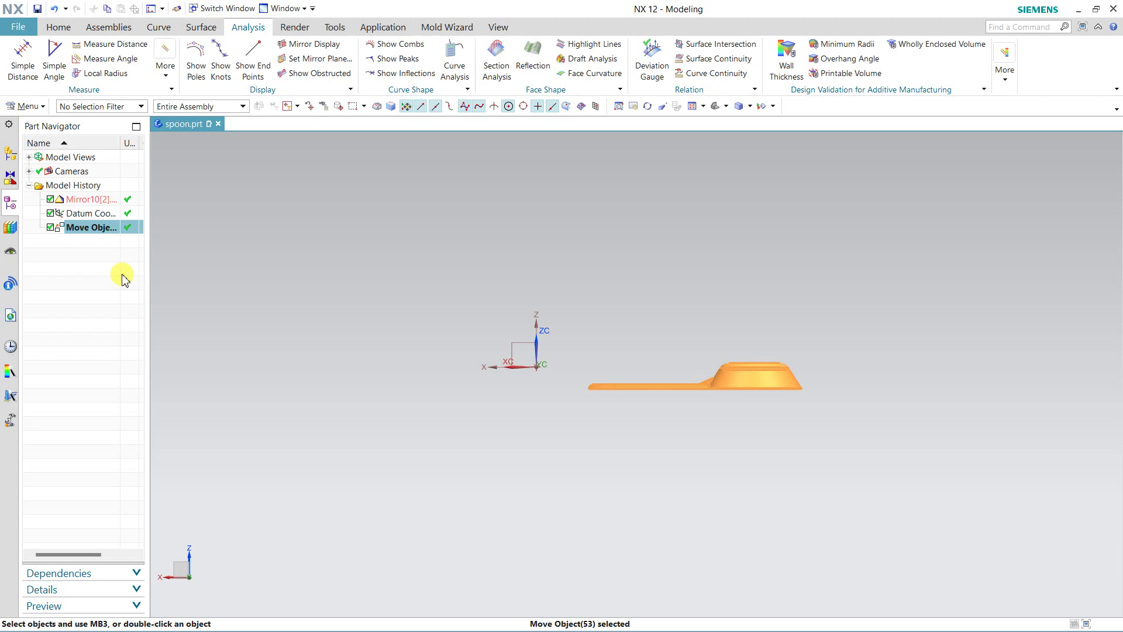
pyautogui.hotkey('ctrl', 't')
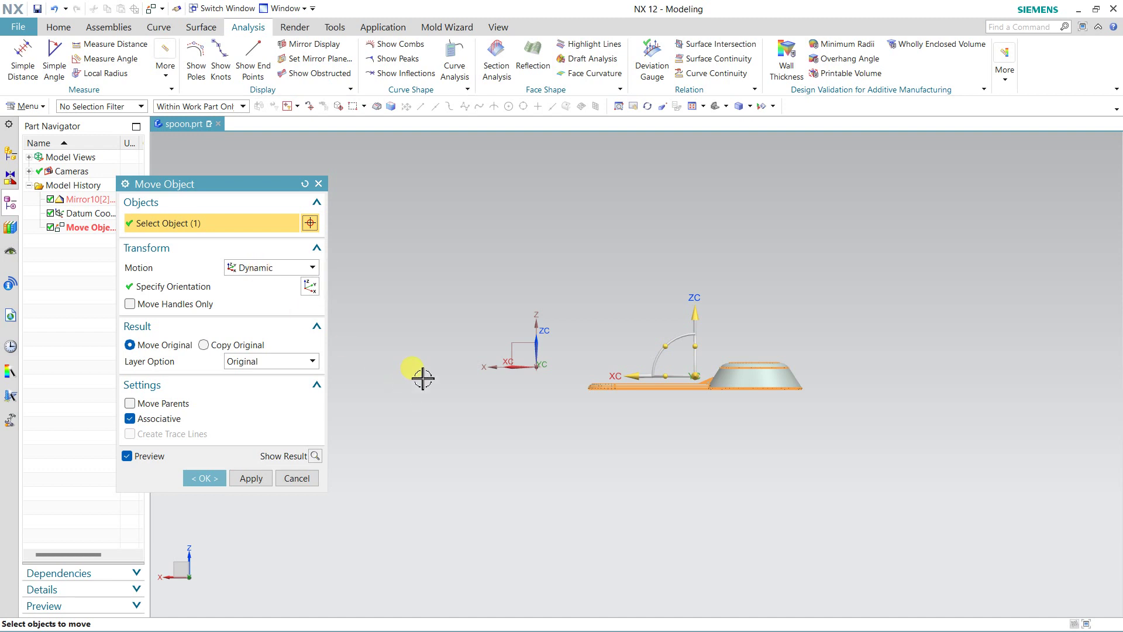
# Step: Try lifting the spoon along ZC with Dynamic motion, then cancel the edit
pyautogui.click(283, 268)
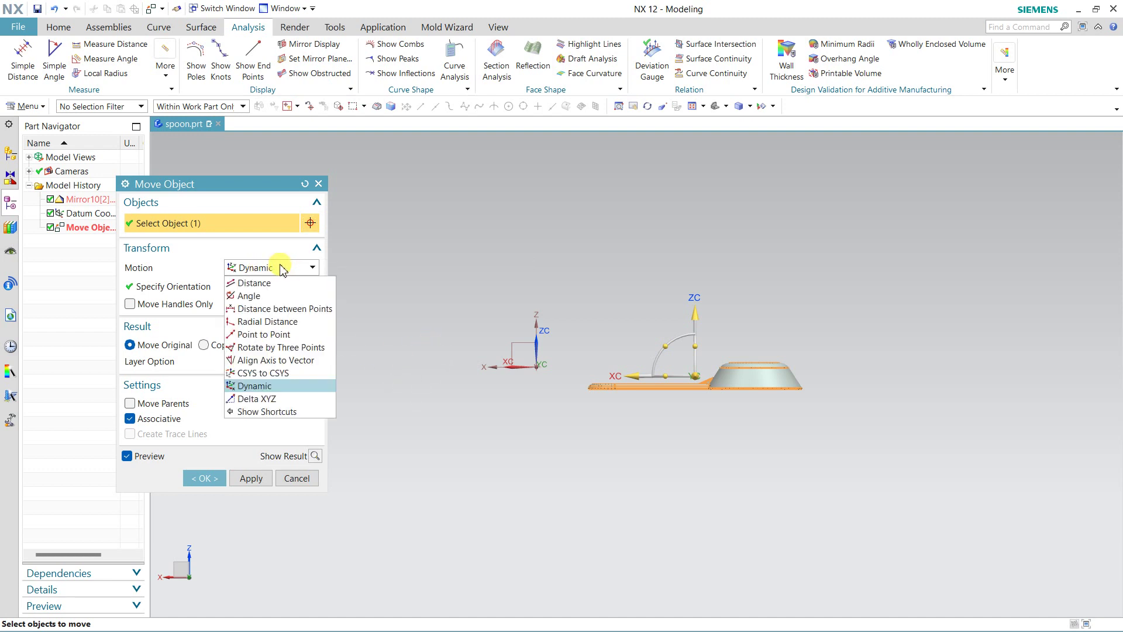
pyautogui.click(283, 269)
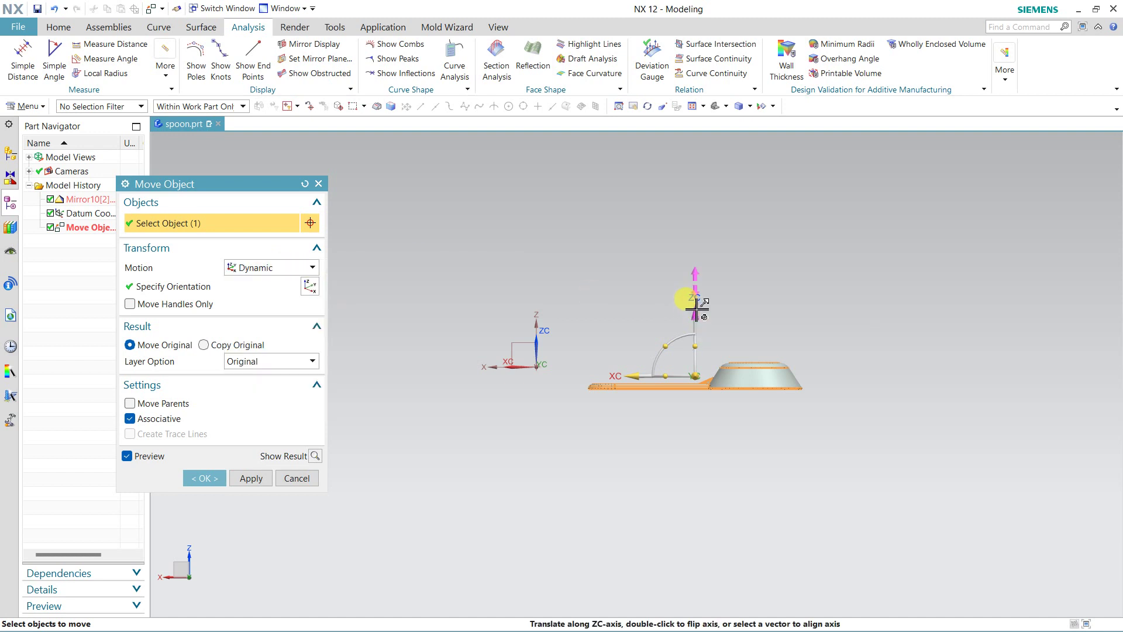
pyautogui.moveTo(694, 314); pyautogui.dragTo(697, 299)
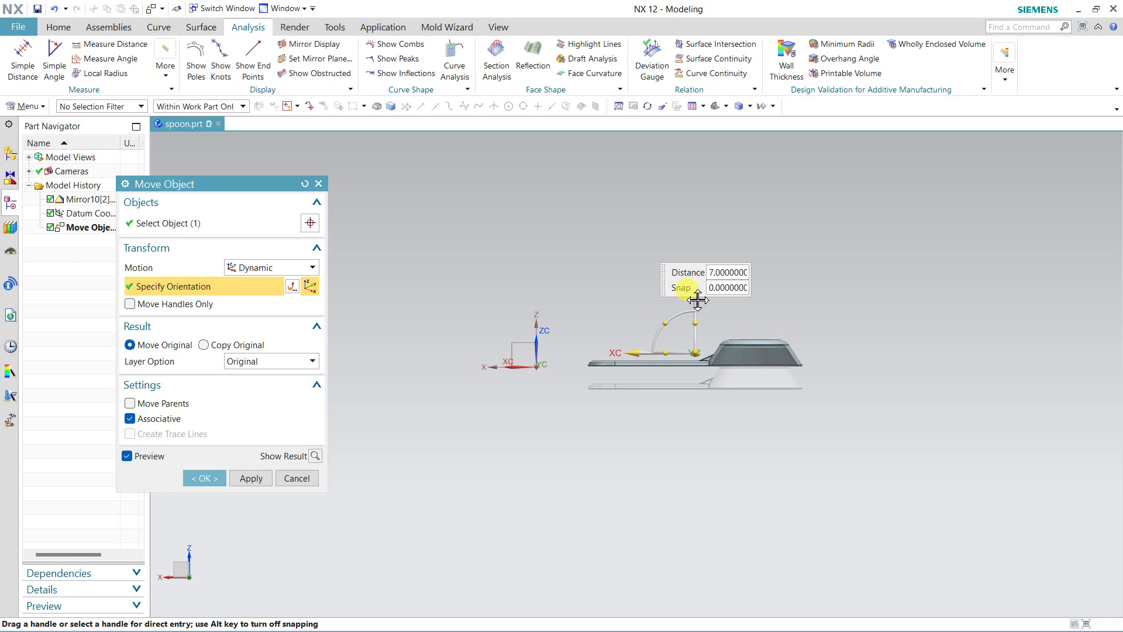
pyautogui.click(695, 353)
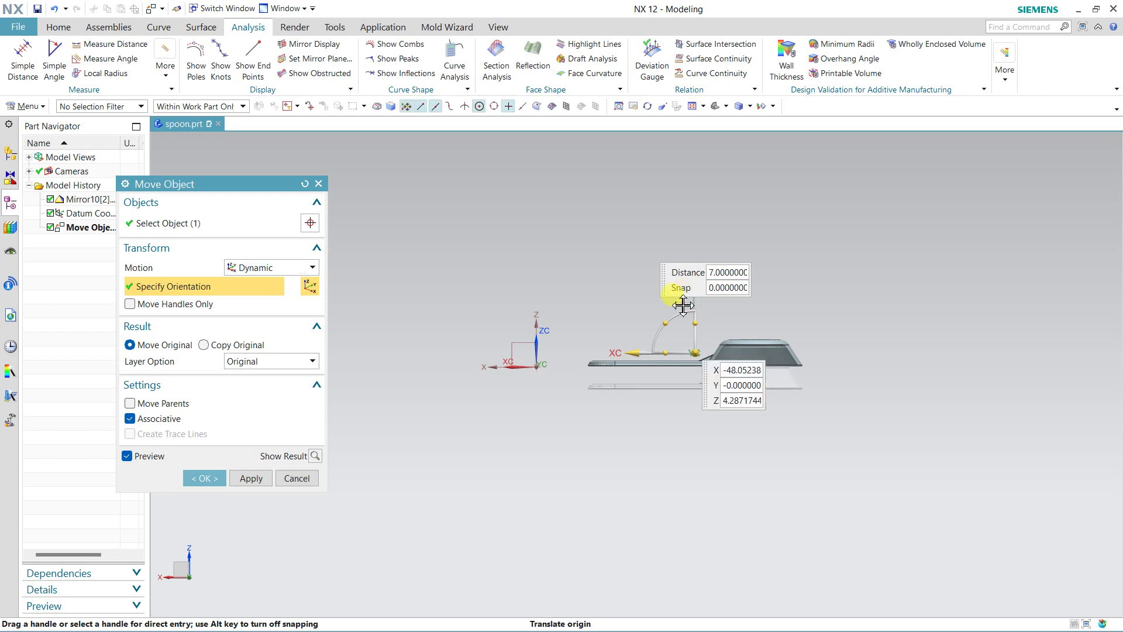
pyautogui.click(297, 479)
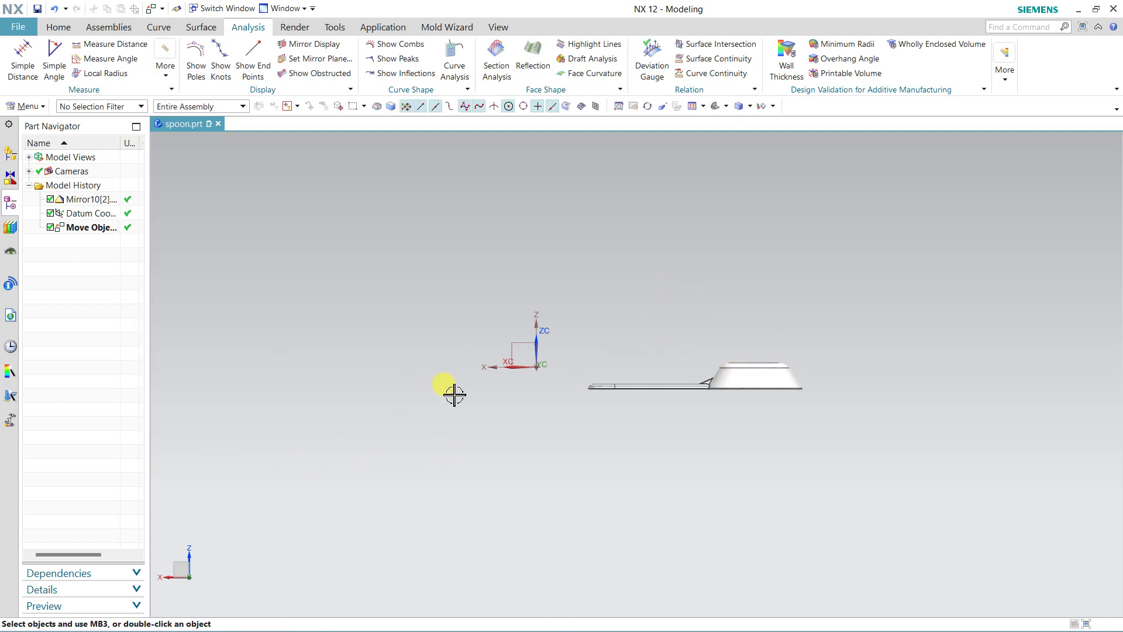
# Step: Measure the projected Z distance from the origin to the spoon face: 6.6757 mm
pyautogui.click(115, 44)
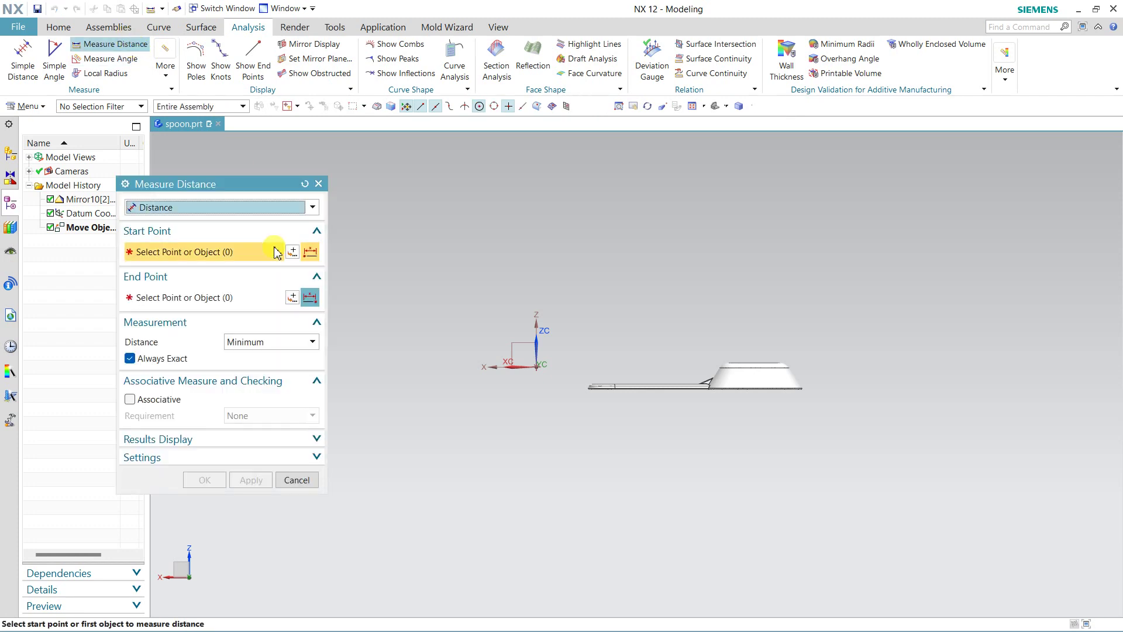
pyautogui.click(247, 206)
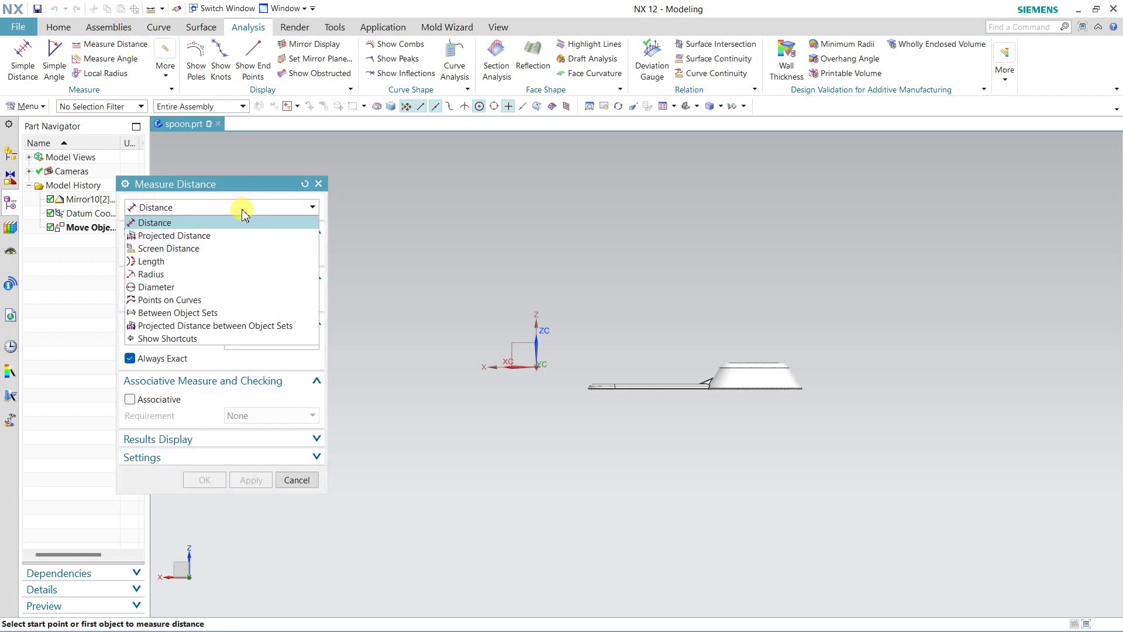
pyautogui.click(212, 236)
pyautogui.click(638, 348)
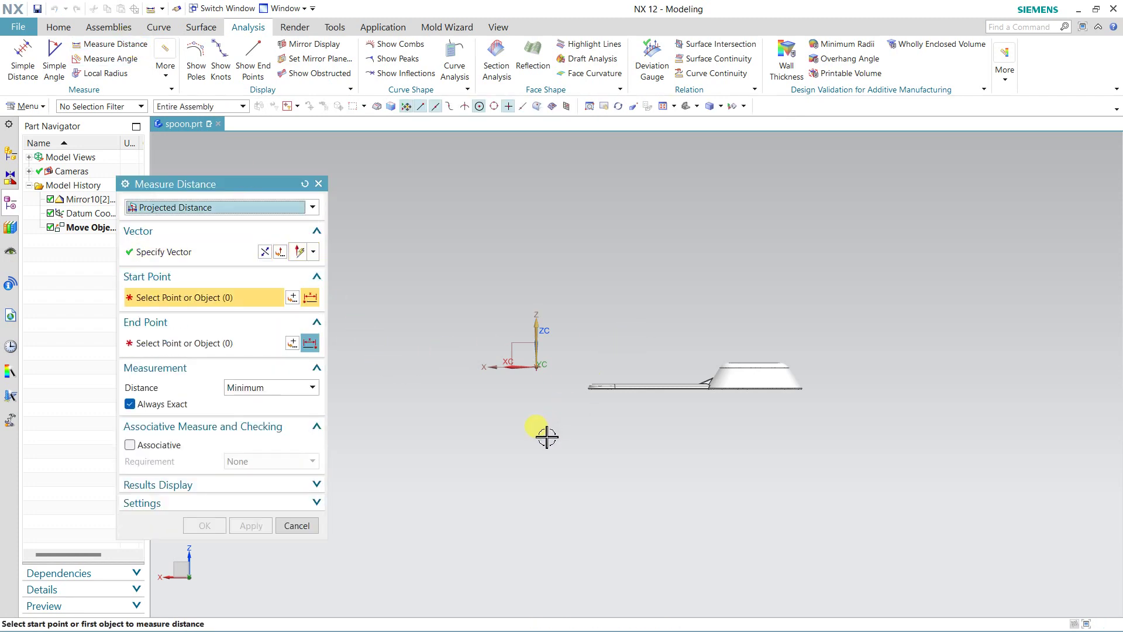
pyautogui.moveTo(544, 436); pyautogui.dragTo(550, 444, button='middle')
pyautogui.click(514, 376)
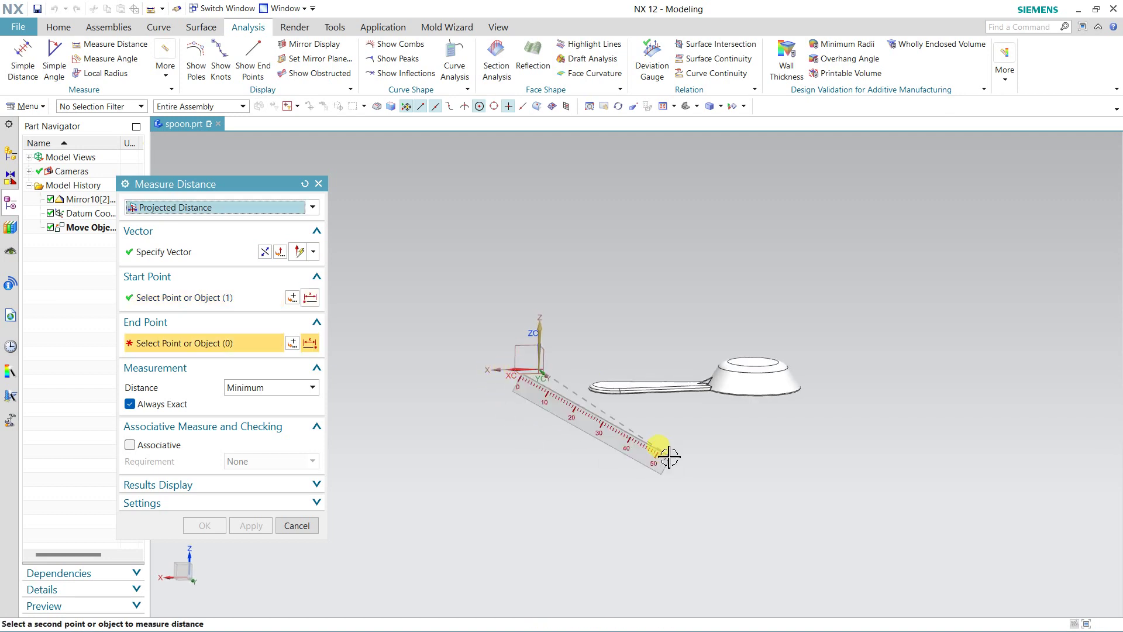
pyautogui.moveTo(664, 451)
pyautogui.mouseDown(button='middle')
pyautogui.moveTo(656, 413)
pyautogui.moveTo(618, 380)
pyautogui.mouseUp(button='middle')
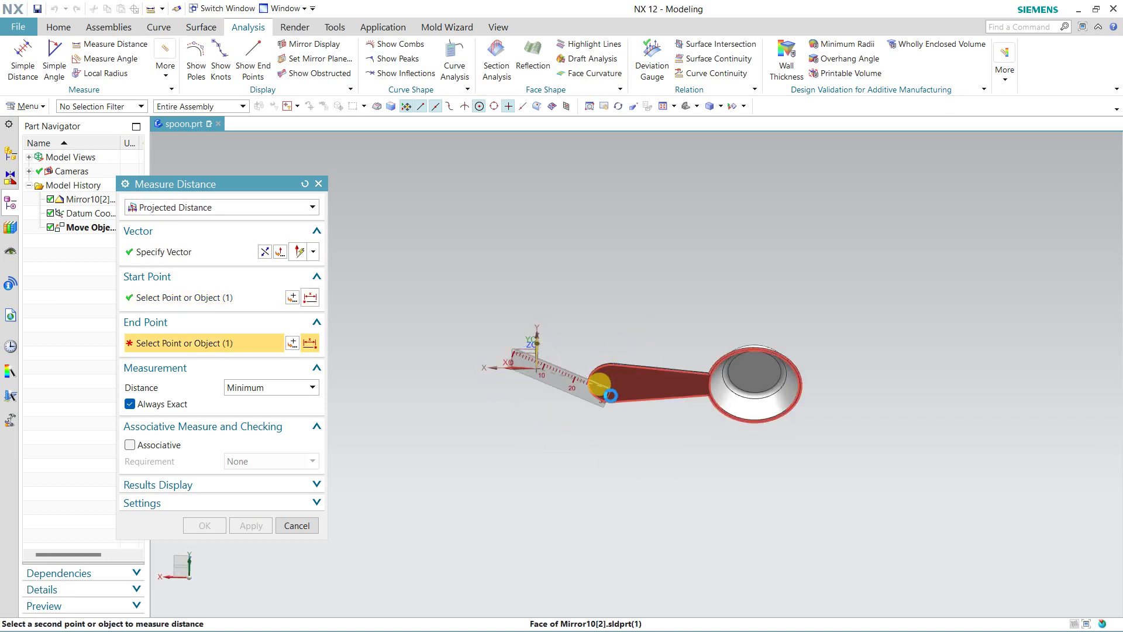
pyautogui.click(614, 383)
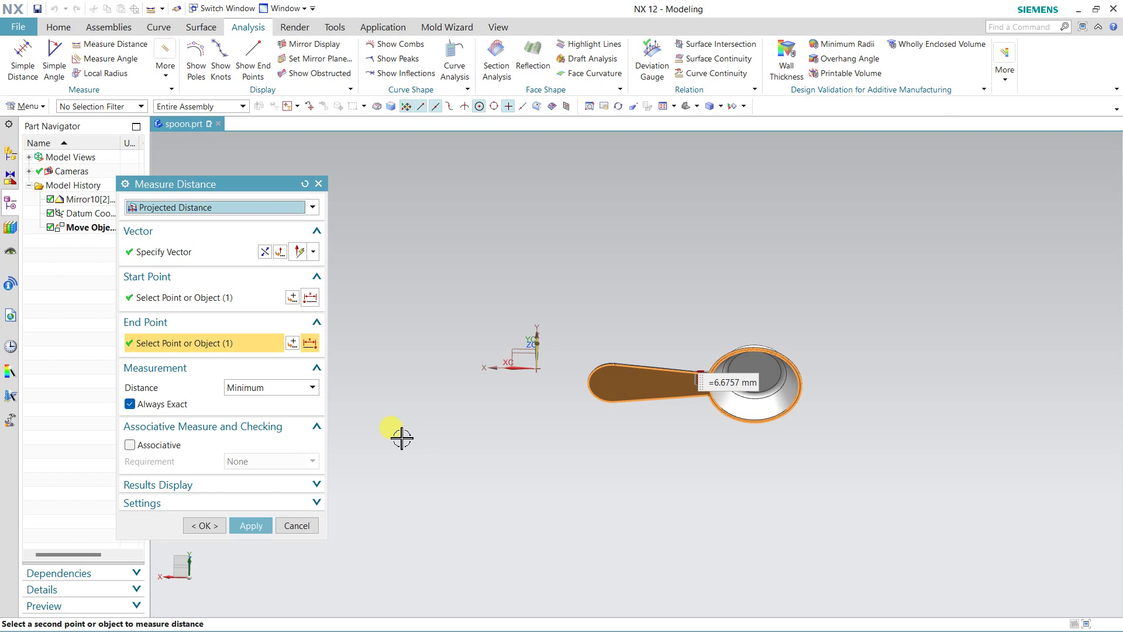
# Step: Show the result in the Information Window and copy the exact value 6.675651078
pyautogui.click(298, 504)
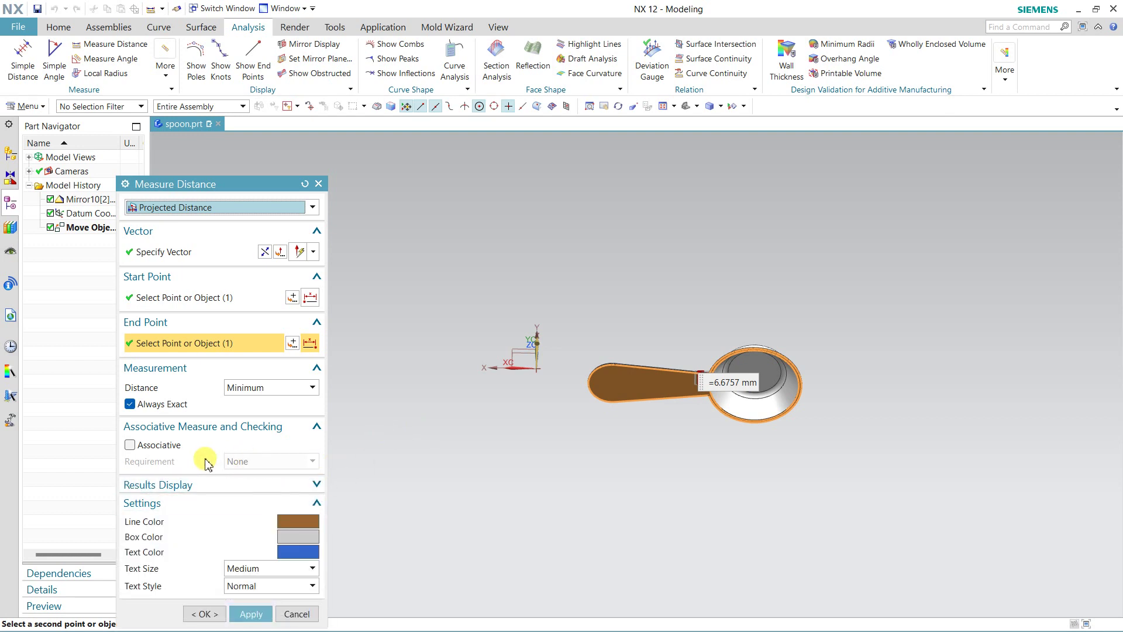
pyautogui.click(189, 484)
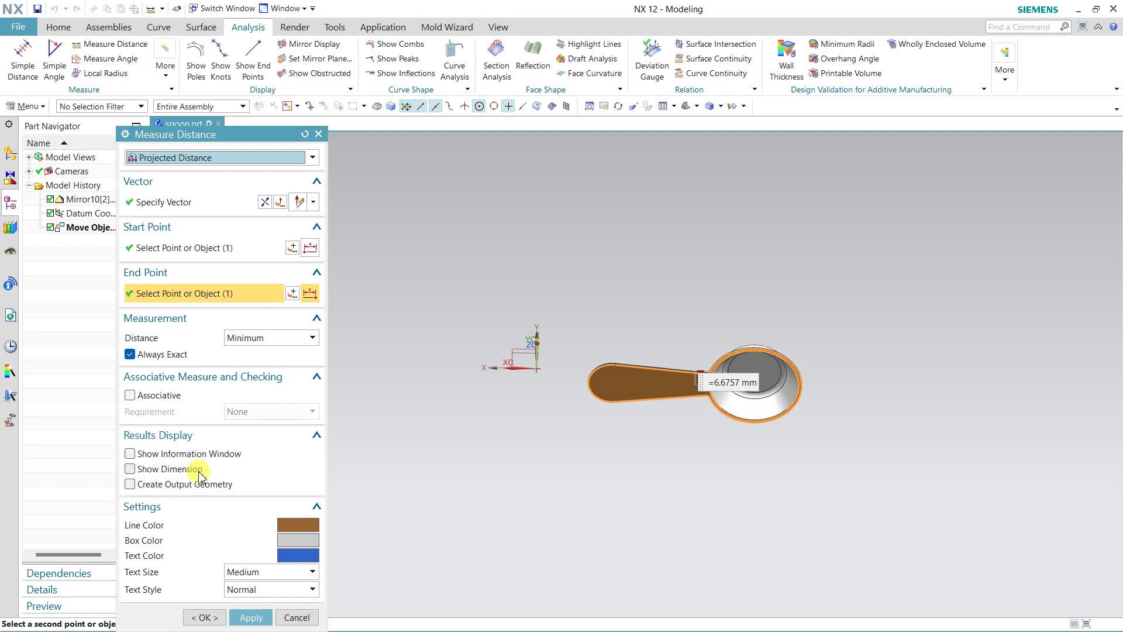
pyautogui.click(183, 453)
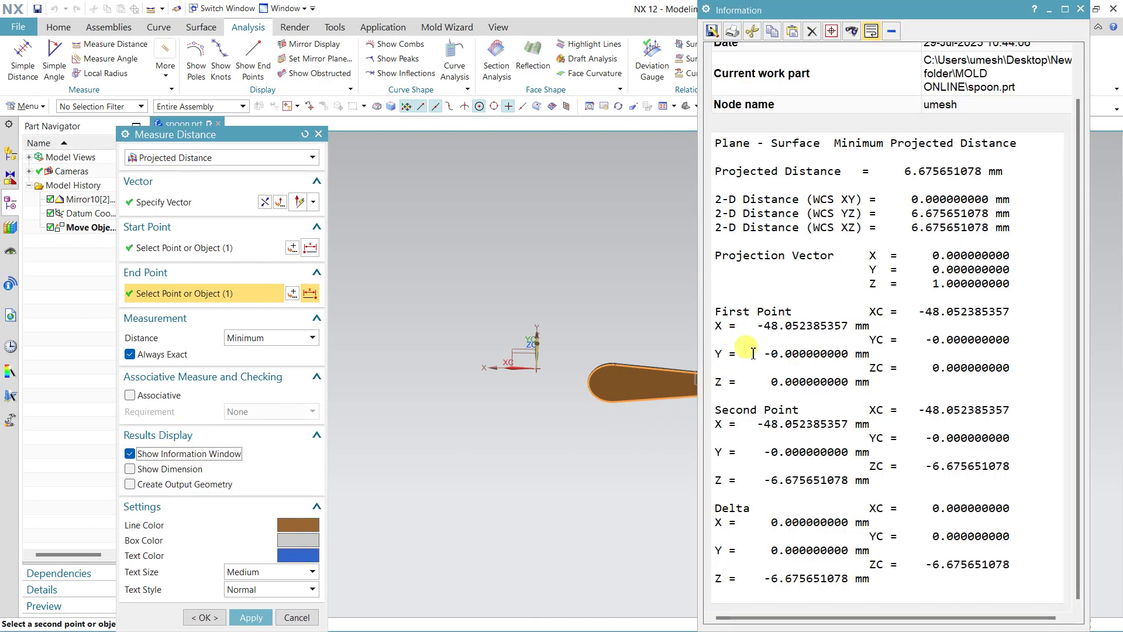
pyautogui.moveTo(664, 313)
pyautogui.keyDown('shift'); pyautogui.mouseDown(button='middle')
pyautogui.moveTo(514, 308)
pyautogui.moveTo(526, 288)
pyautogui.moveTo(527, 298)
pyautogui.mouseUp(button='middle'); pyautogui.keyUp('shift')
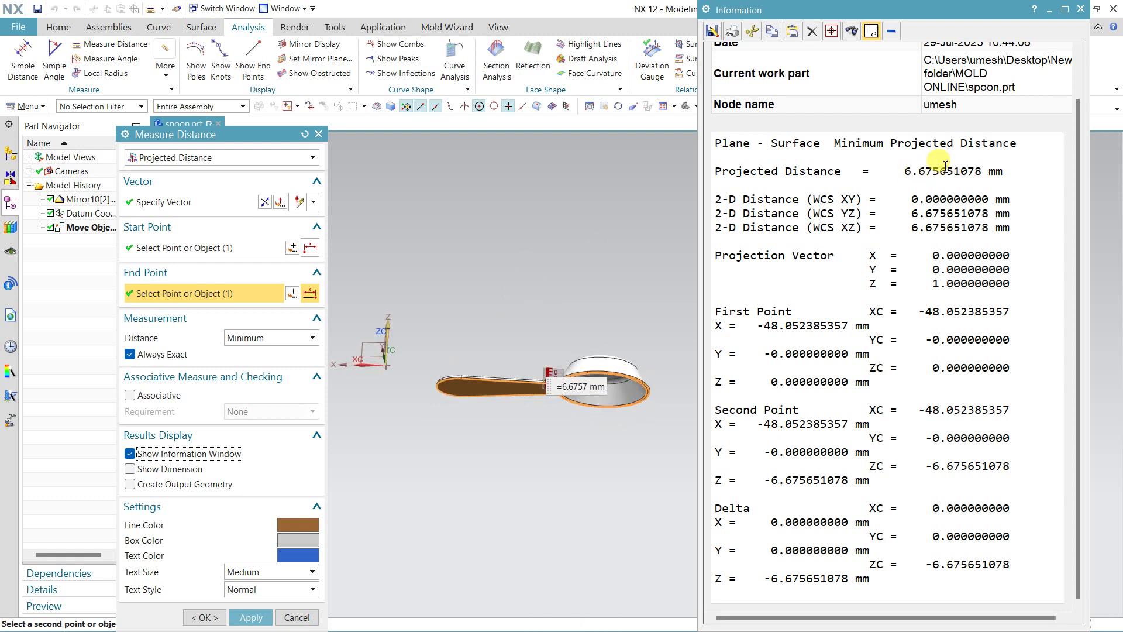
pyautogui.doubleClick(943, 167)
pyautogui.rightClick(943, 170)
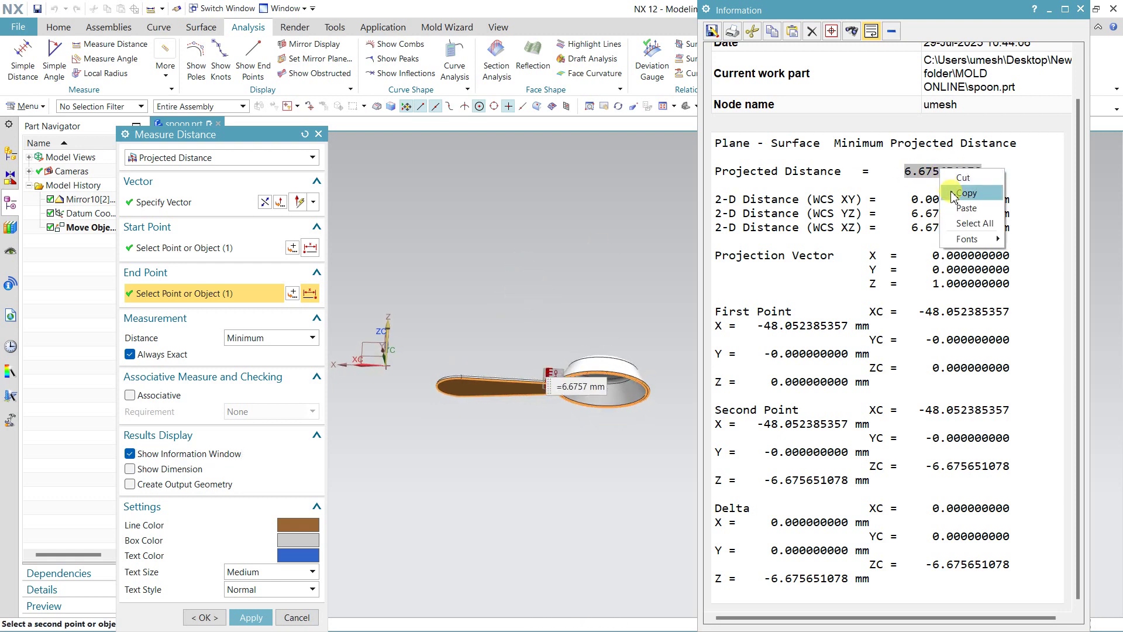
pyautogui.click(953, 192)
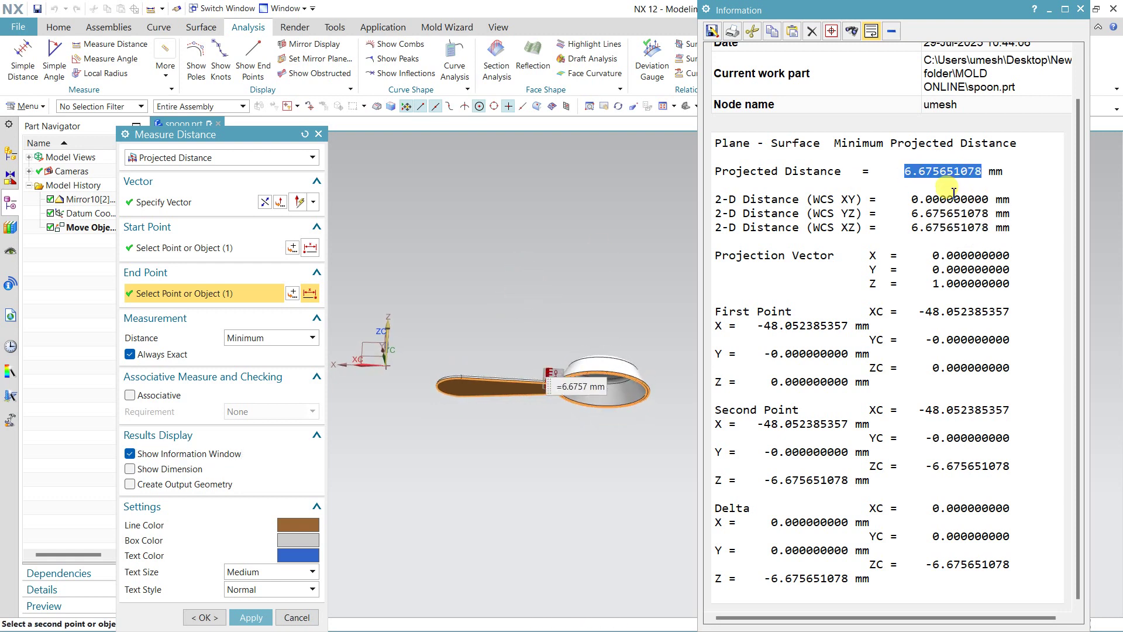
pyautogui.click(1080, 10)
pyautogui.click(320, 618)
pyautogui.moveTo(477, 304); pyautogui.dragTo(505, 361, button='middle')
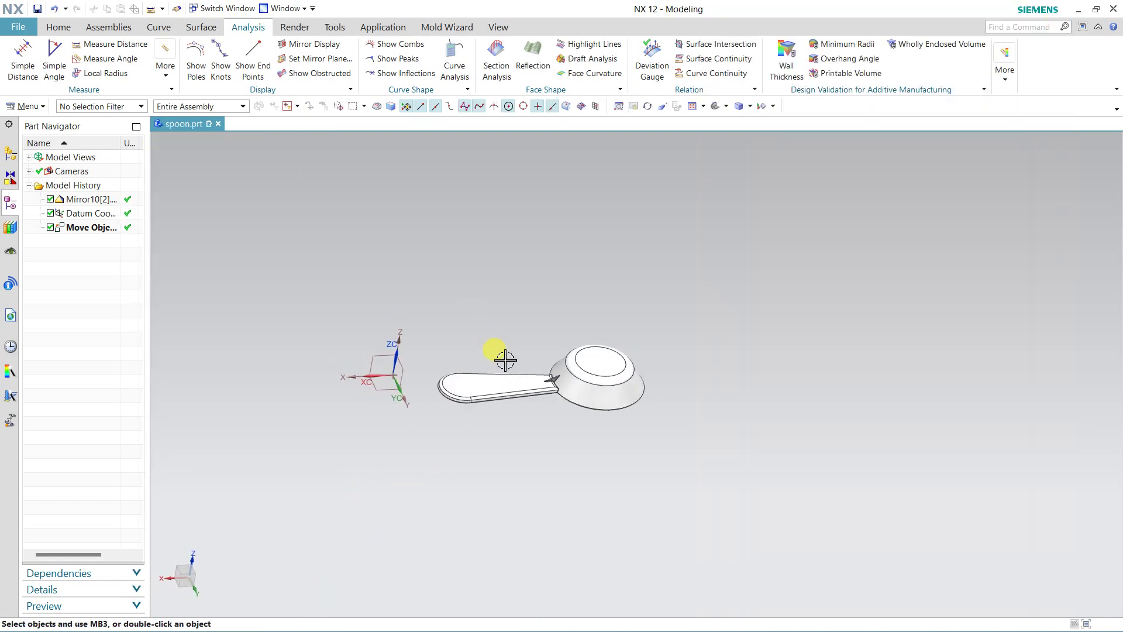
# Step: Customize the Home ribbon to add Move Object after Measure Body
pyautogui.click(61, 27)
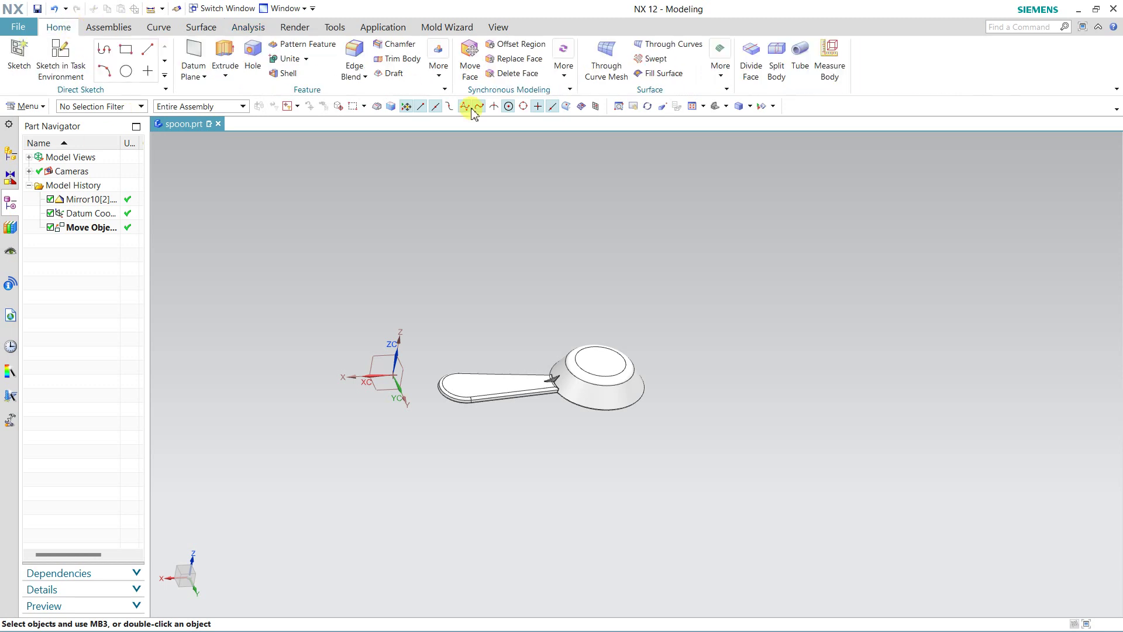
pyautogui.rightClick(893, 75)
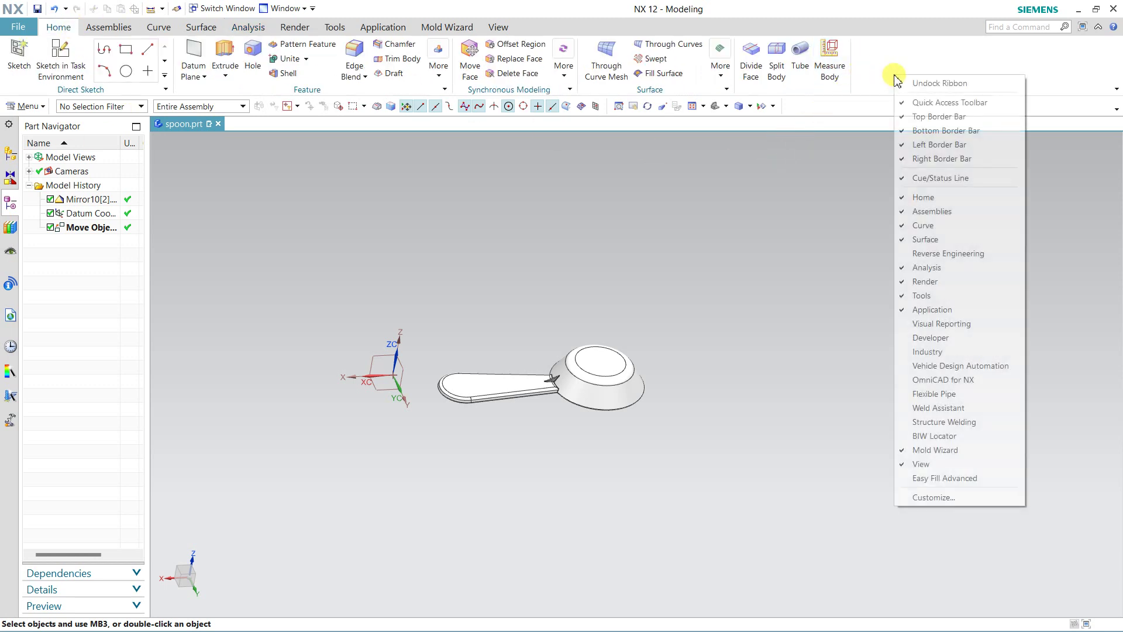
pyautogui.click(942, 497)
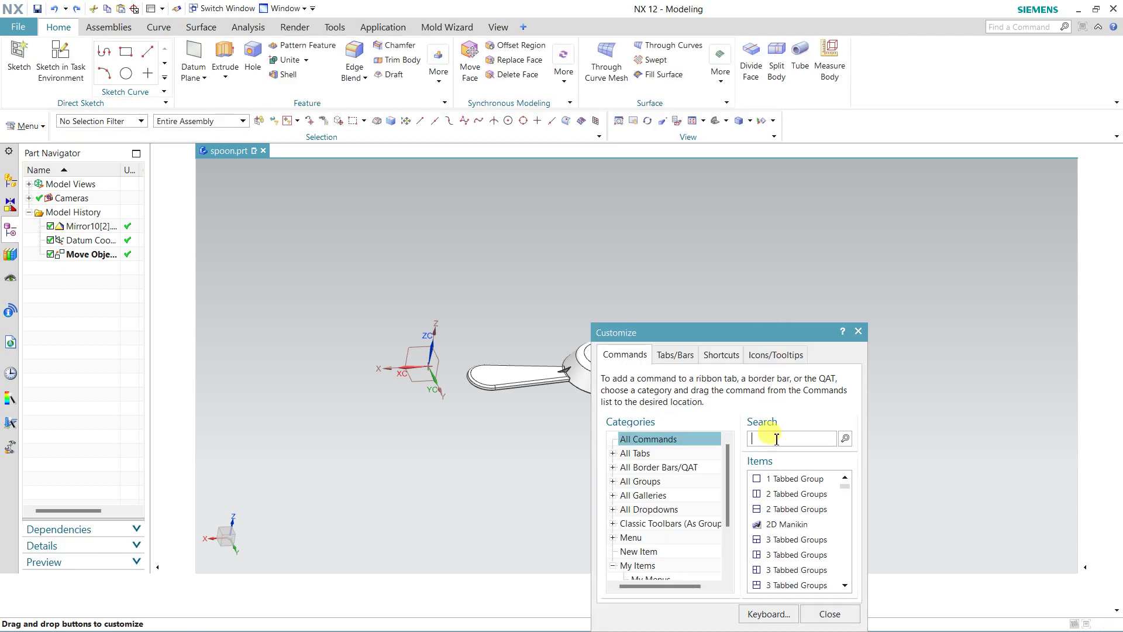
pyautogui.write('move')
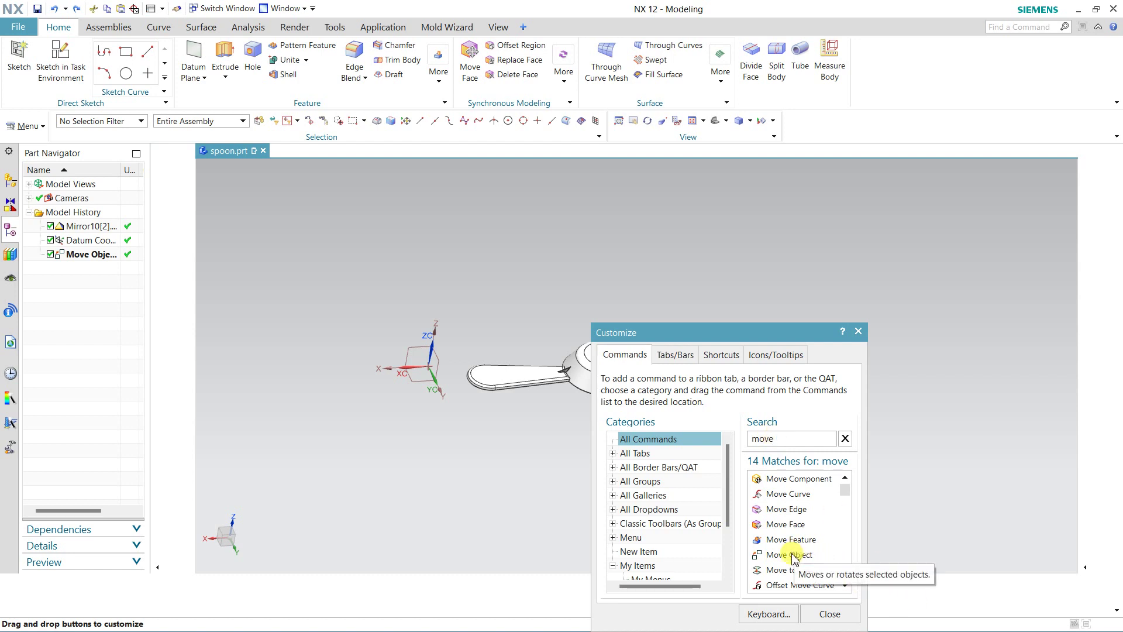
pyautogui.moveTo(808, 559); pyautogui.dragTo(852, 59)
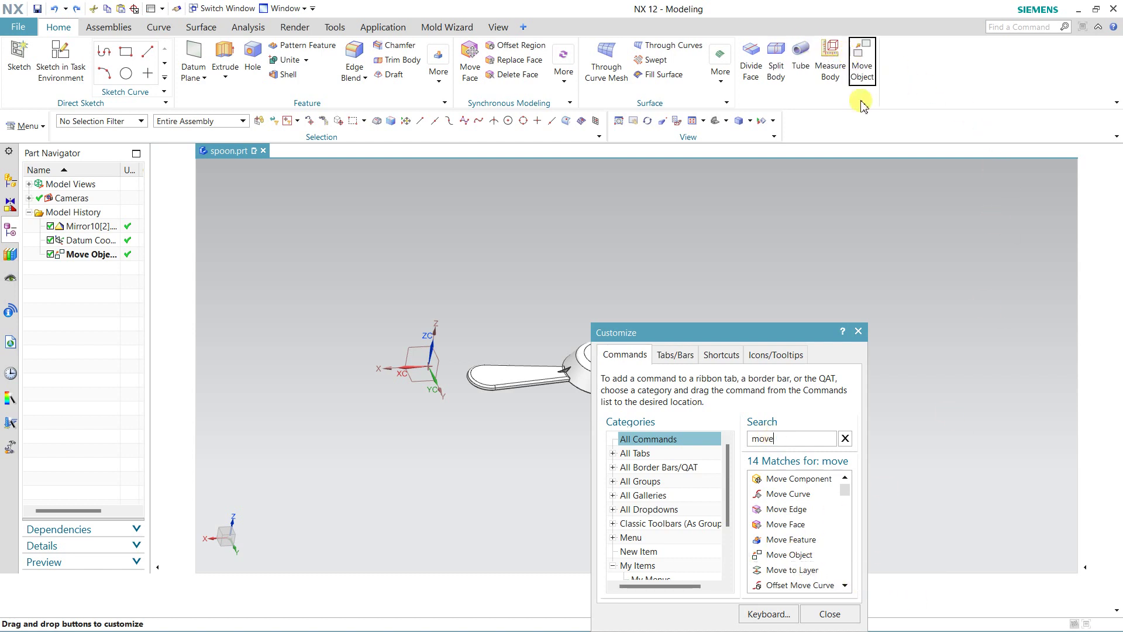
pyautogui.click(858, 331)
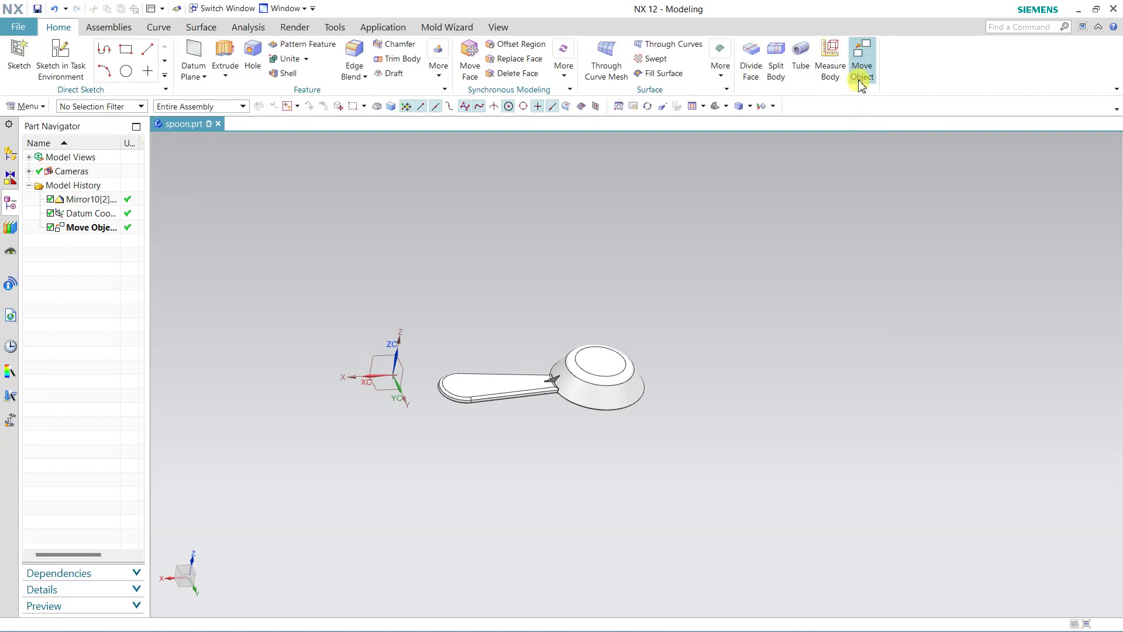
pyautogui.click(859, 69)
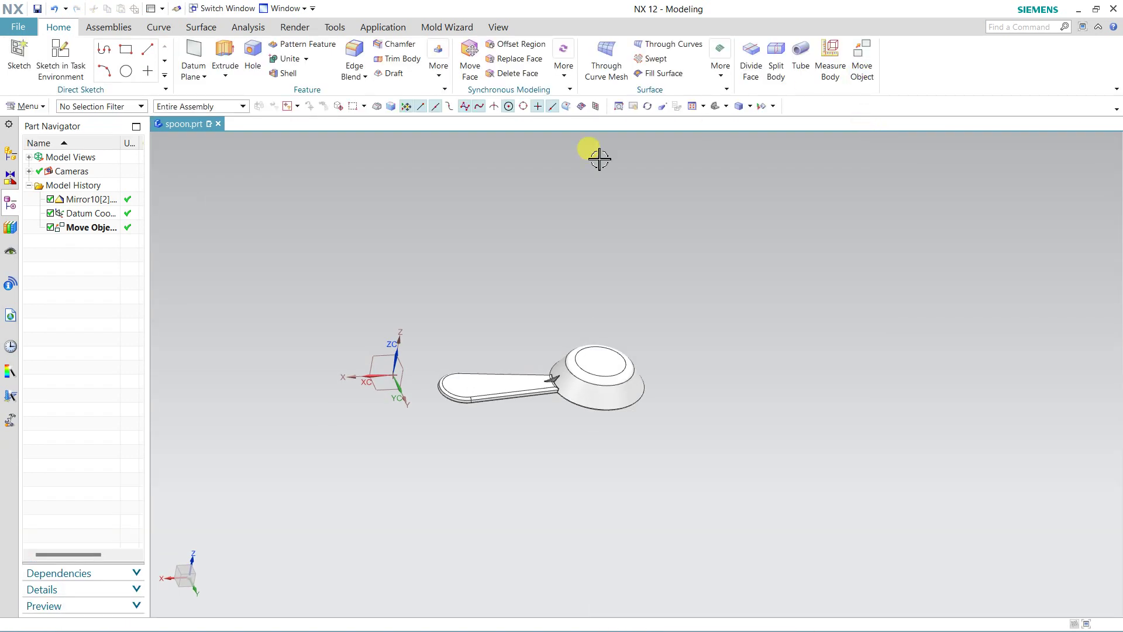
# Step: Save the current user role from the Roles panel
pyautogui.click(9, 419)
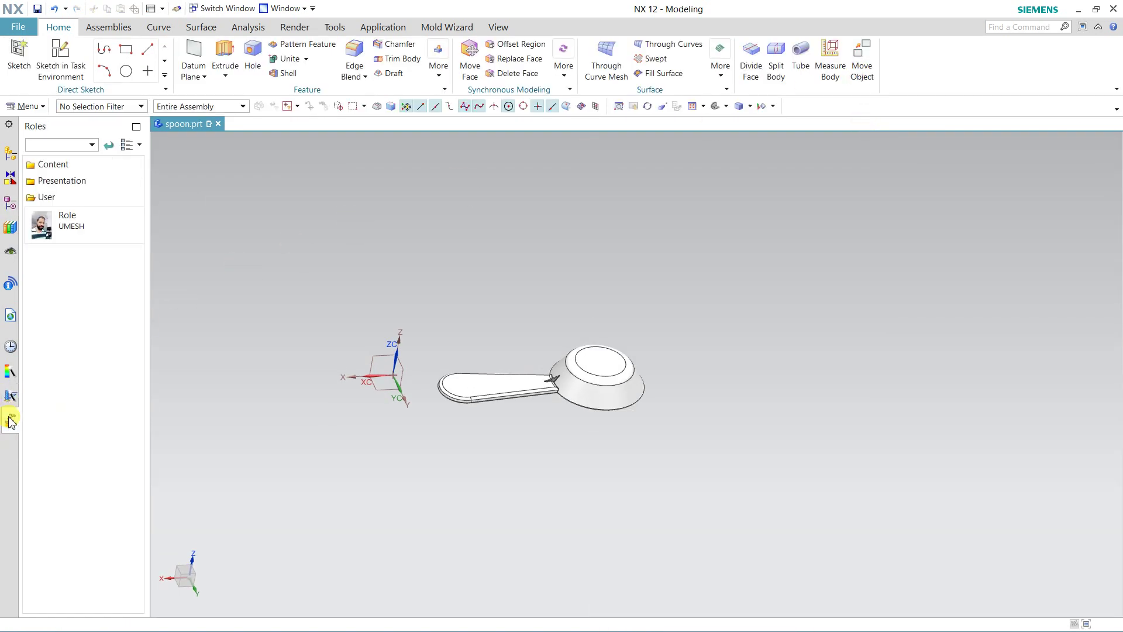
pyautogui.rightClick(76, 224)
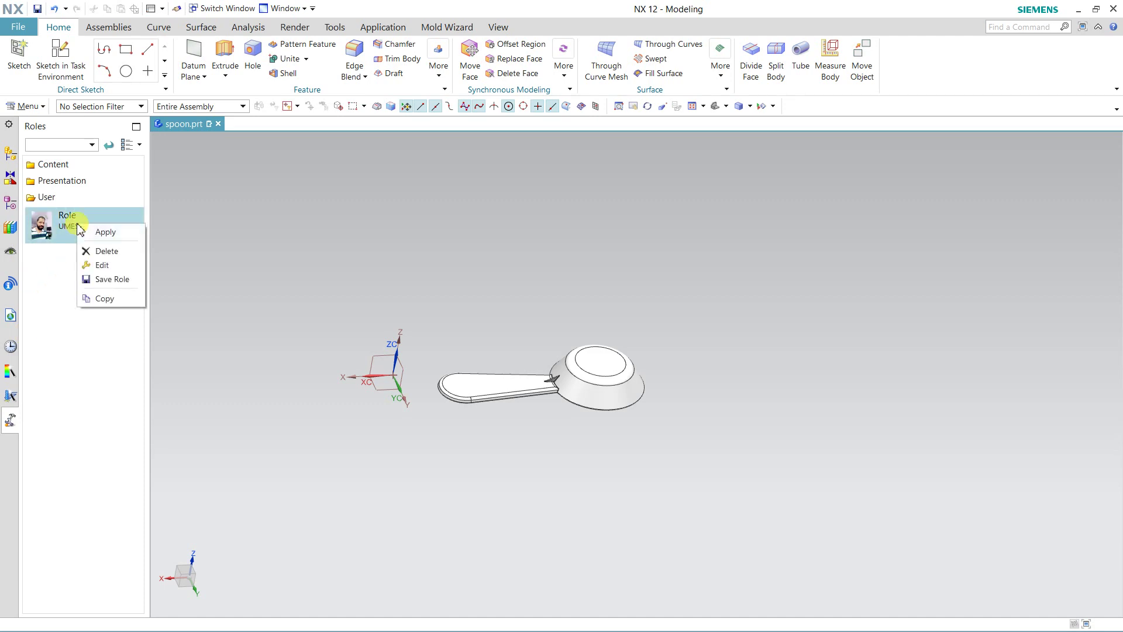
pyautogui.click(108, 281)
# Step: Move the spoon 6.675651 mm up along ZC, then view it from above
pyautogui.click(862, 58)
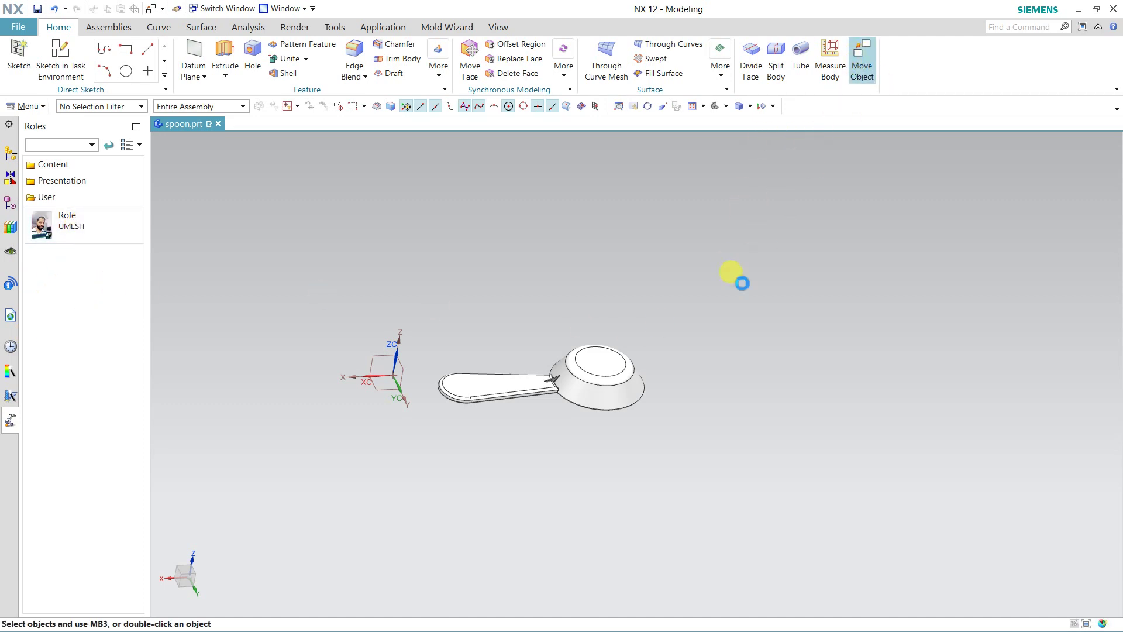
pyautogui.click(609, 384)
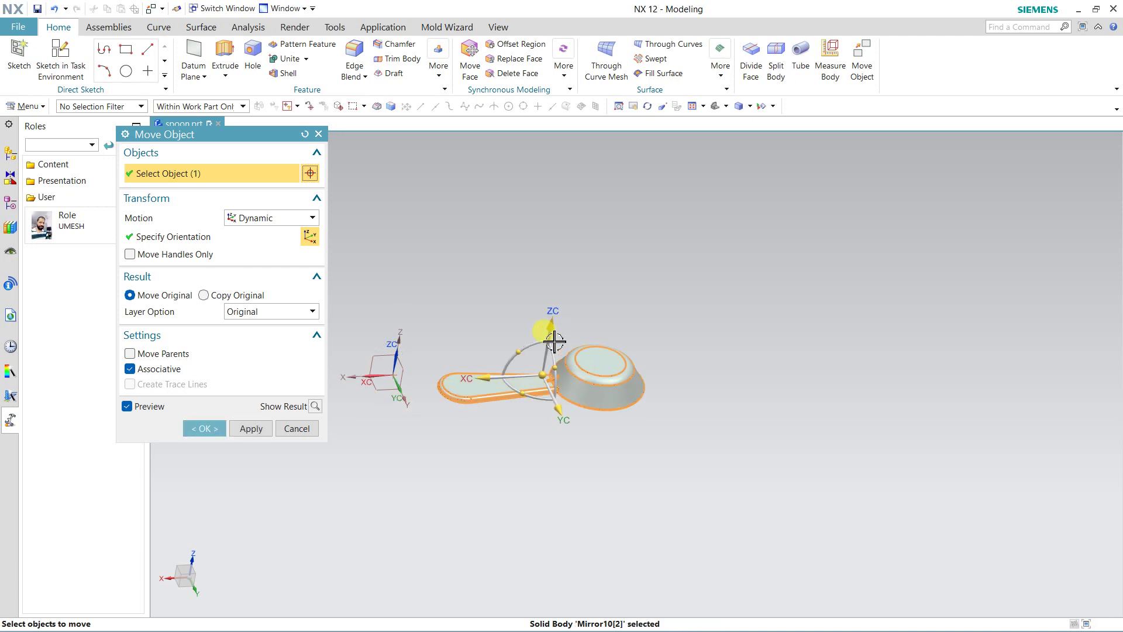
pyautogui.click(552, 321)
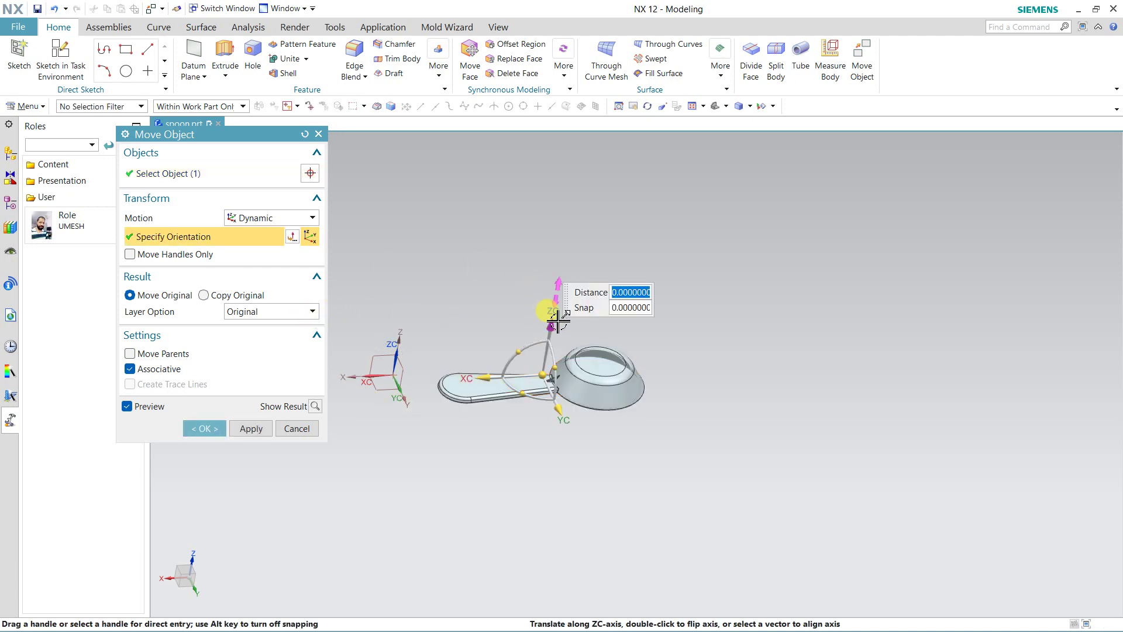
pyautogui.write('75651078')
pyautogui.press('Return')
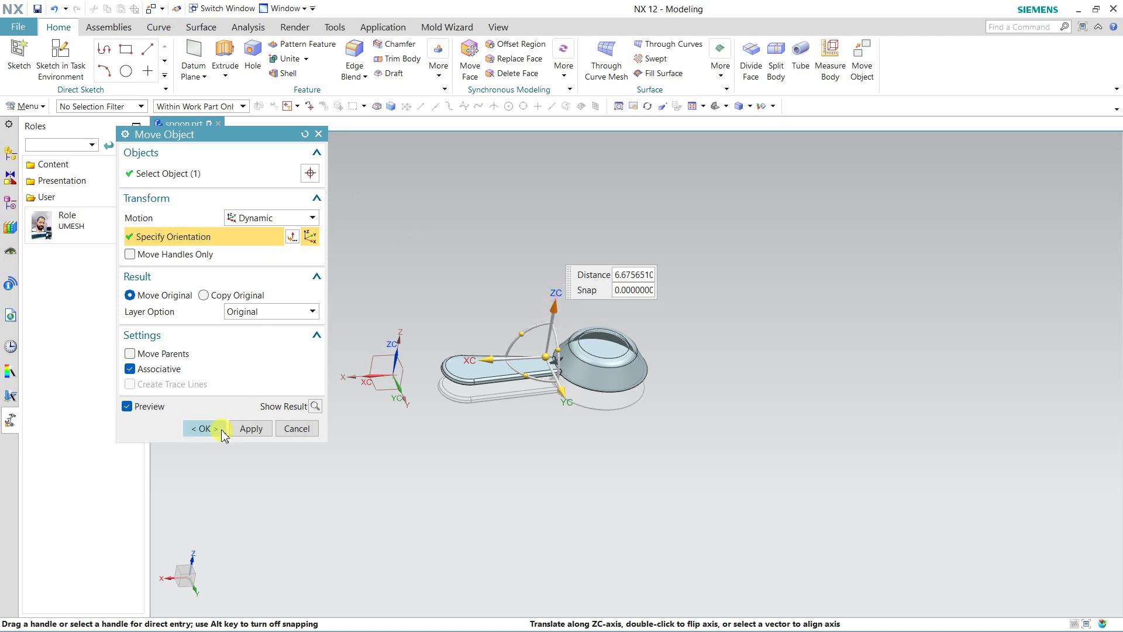
pyautogui.click(222, 436)
pyautogui.moveTo(551, 444)
pyautogui.mouseDown(button='middle')
pyautogui.moveTo(622, 281)
pyautogui.moveTo(622, 244)
pyautogui.moveTo(727, 233)
pyautogui.moveTo(626, 231)
pyautogui.mouseUp(button='middle')
pyautogui.keyDown('shift'); pyautogui.moveTo(504, 311); pyautogui.dragTo(625, 307, button='middle'); pyautogui.keyUp('shift')
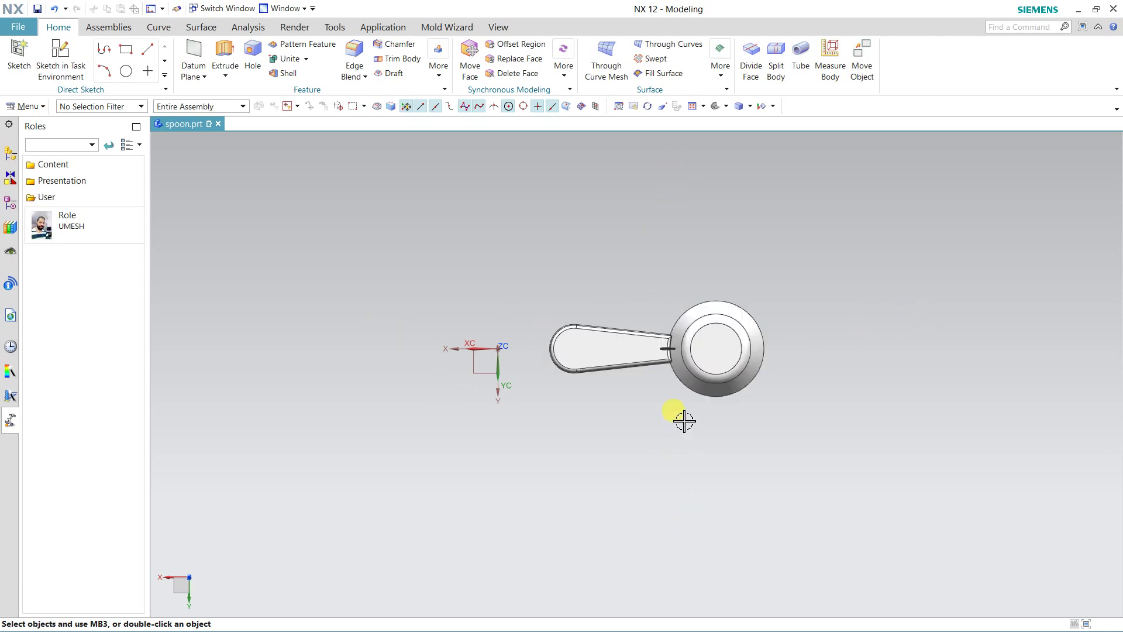
pyautogui.scroll(1, 684, 421)
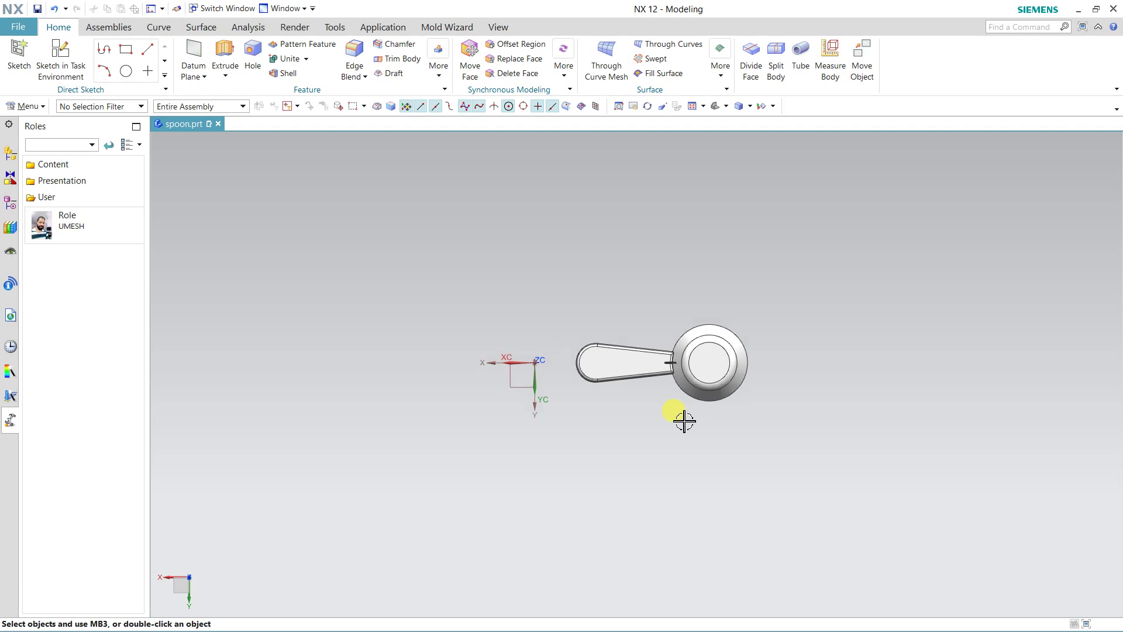
pyautogui.scroll(1, 667, 418)
pyautogui.scroll(1, 655, 431)
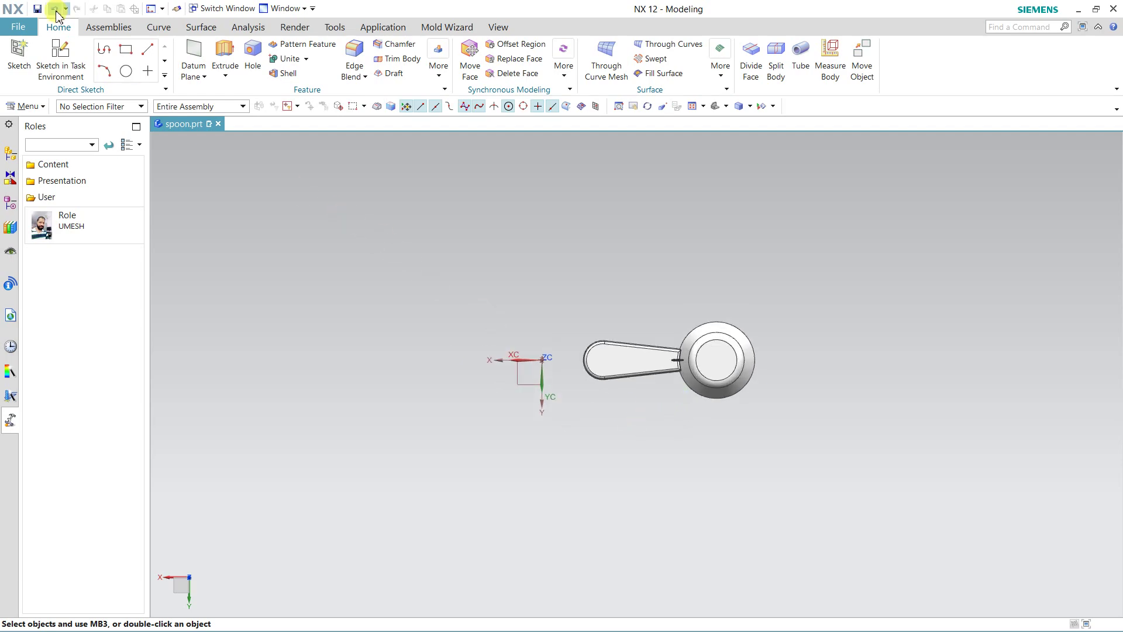
pyautogui.click(21, 30)
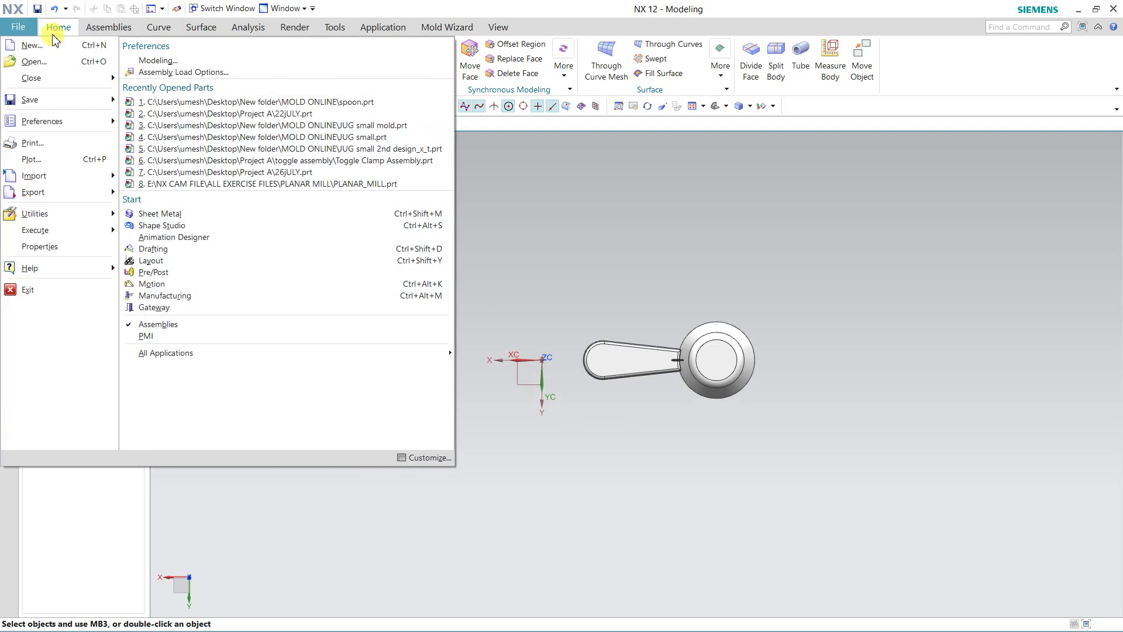
pyautogui.click(413, 6)
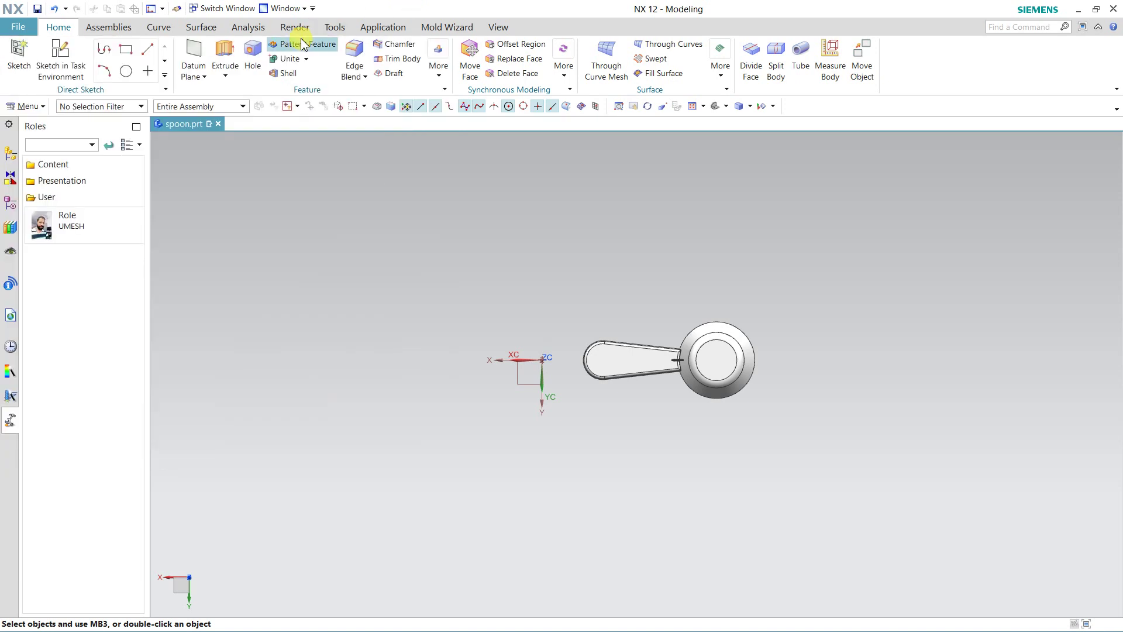
pyautogui.click(302, 43)
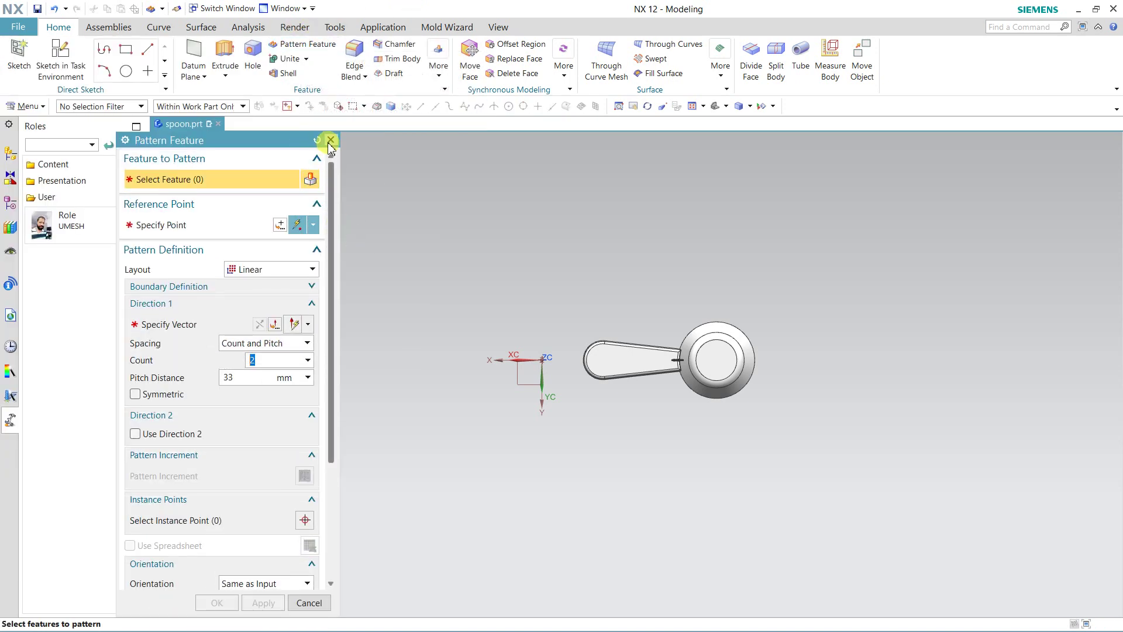
pyautogui.click(718, 359)
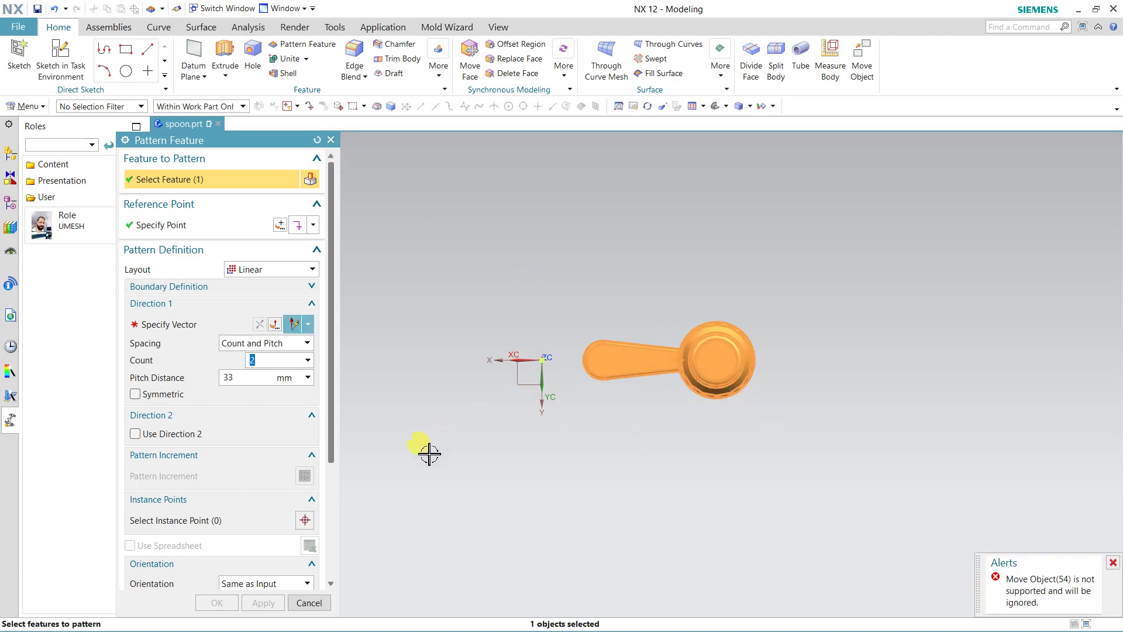
pyautogui.click(175, 325)
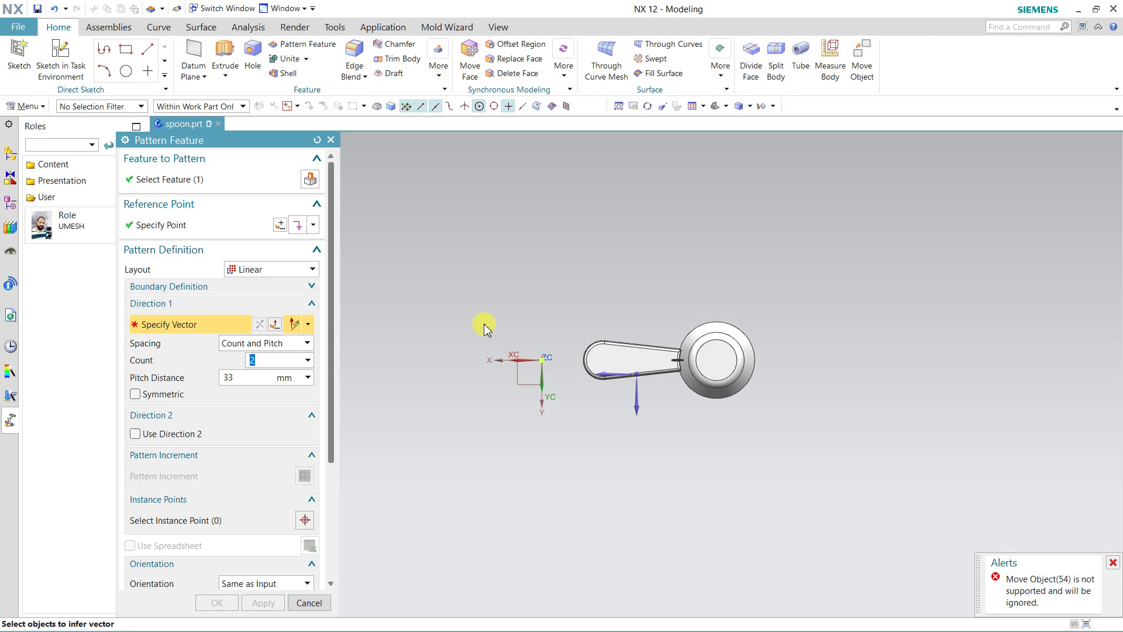
pyautogui.click(638, 403)
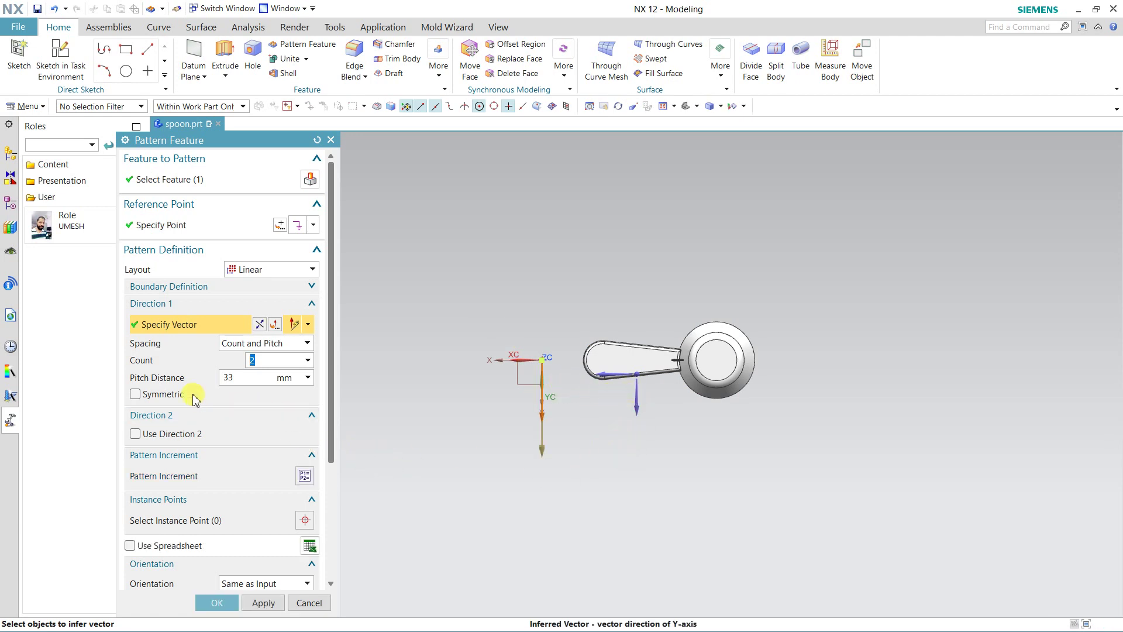
pyautogui.scroll(-1, 298, 433)
pyautogui.scroll(-4, 304, 498)
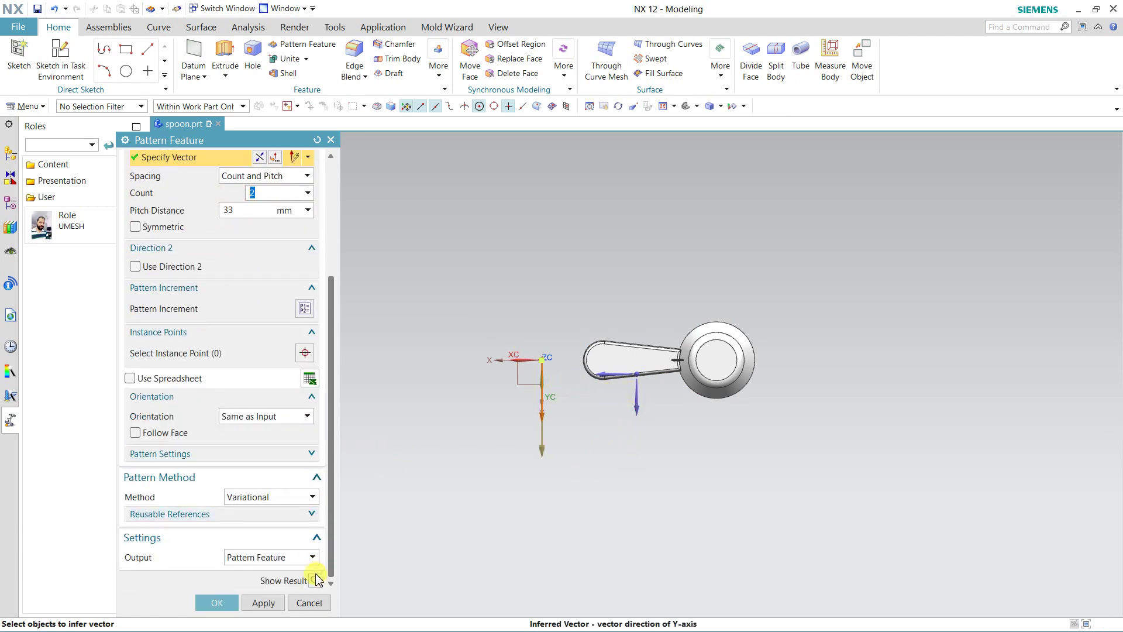
pyautogui.click(315, 580)
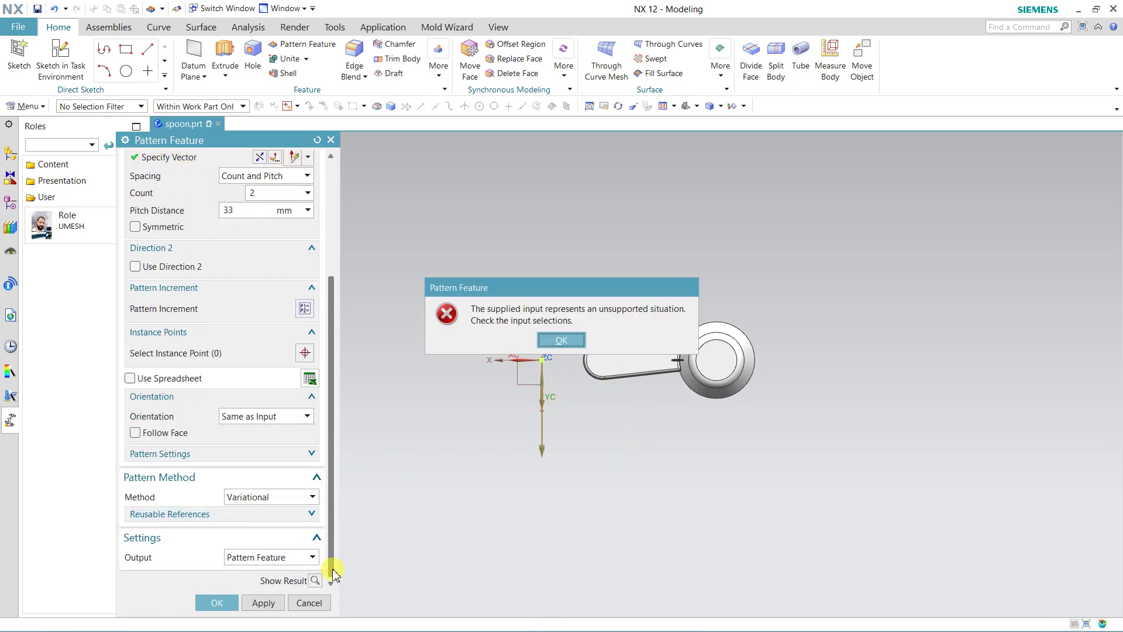
pyautogui.click(557, 341)
pyautogui.click(305, 603)
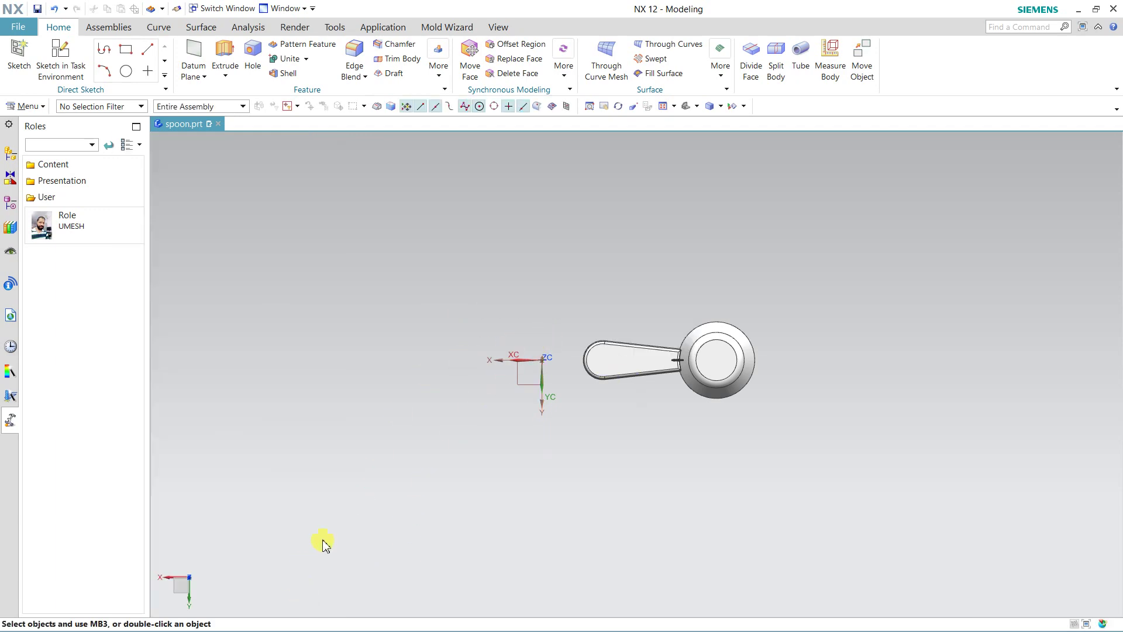
pyautogui.click(439, 59)
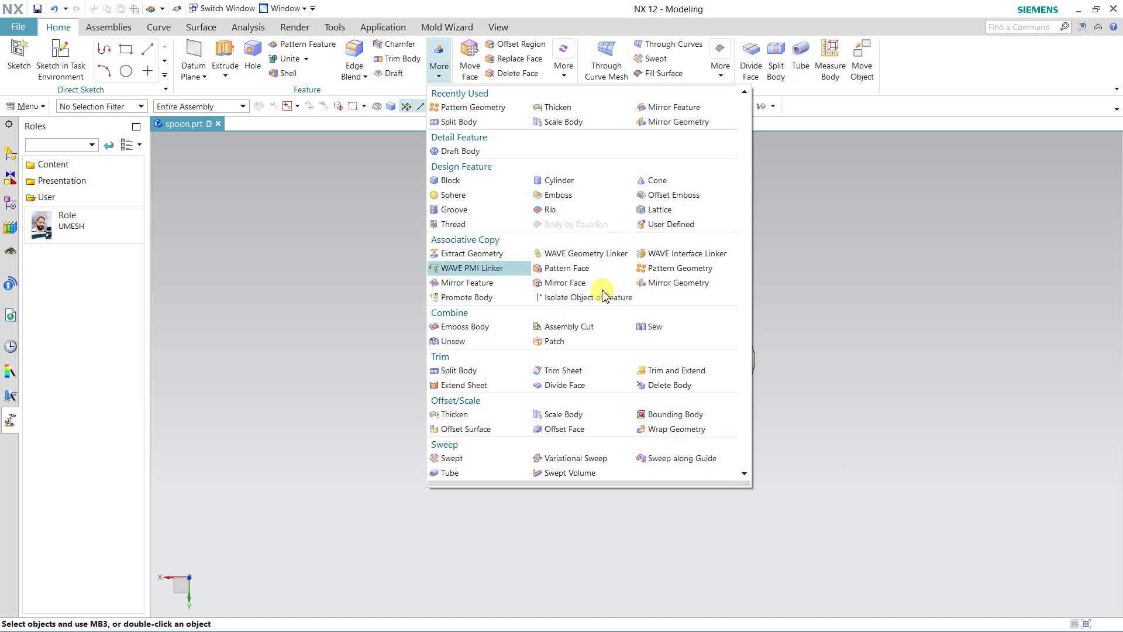
# Step: Pattern the spoon symmetrically along Y, count 2, 40 mm pitch, giving three spoons
pyautogui.click(682, 267)
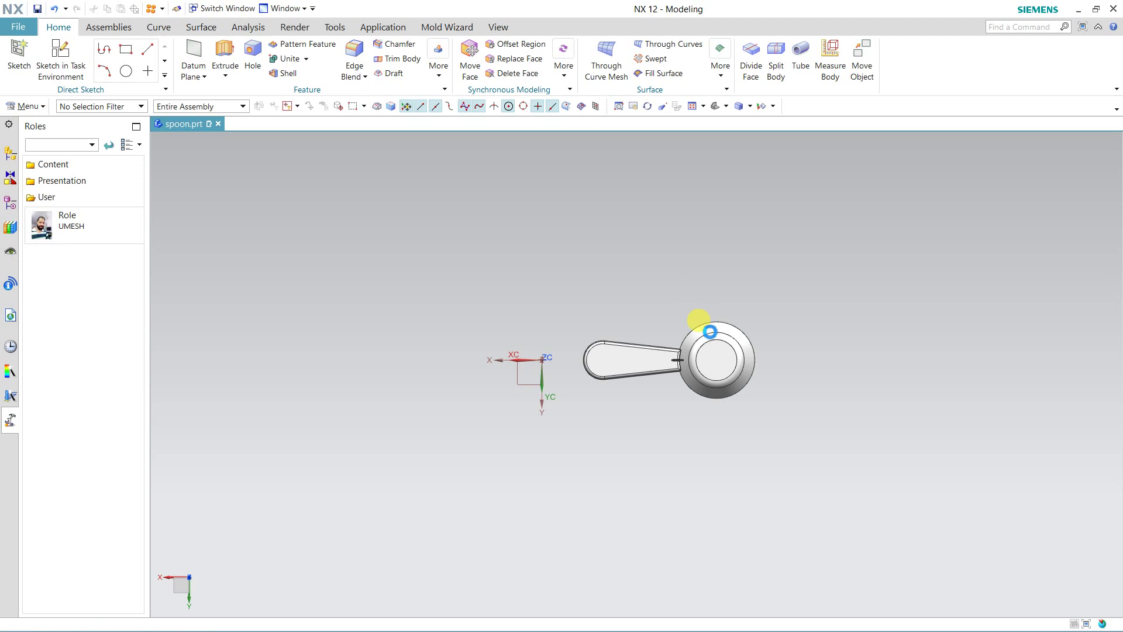
pyautogui.click(713, 342)
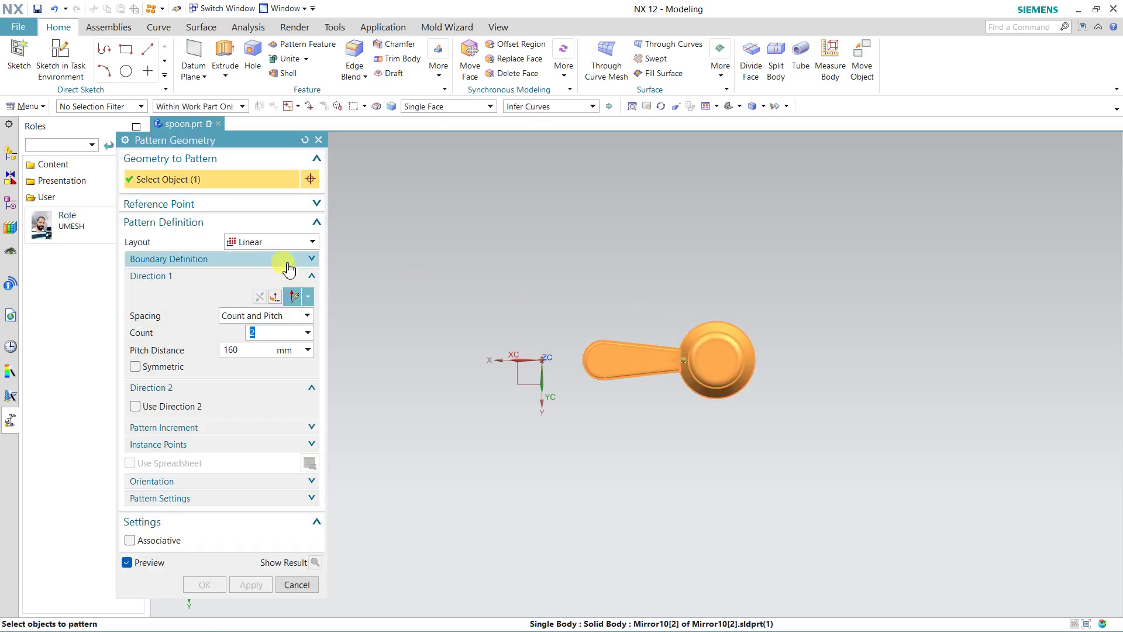
pyautogui.click(215, 292)
pyautogui.click(640, 411)
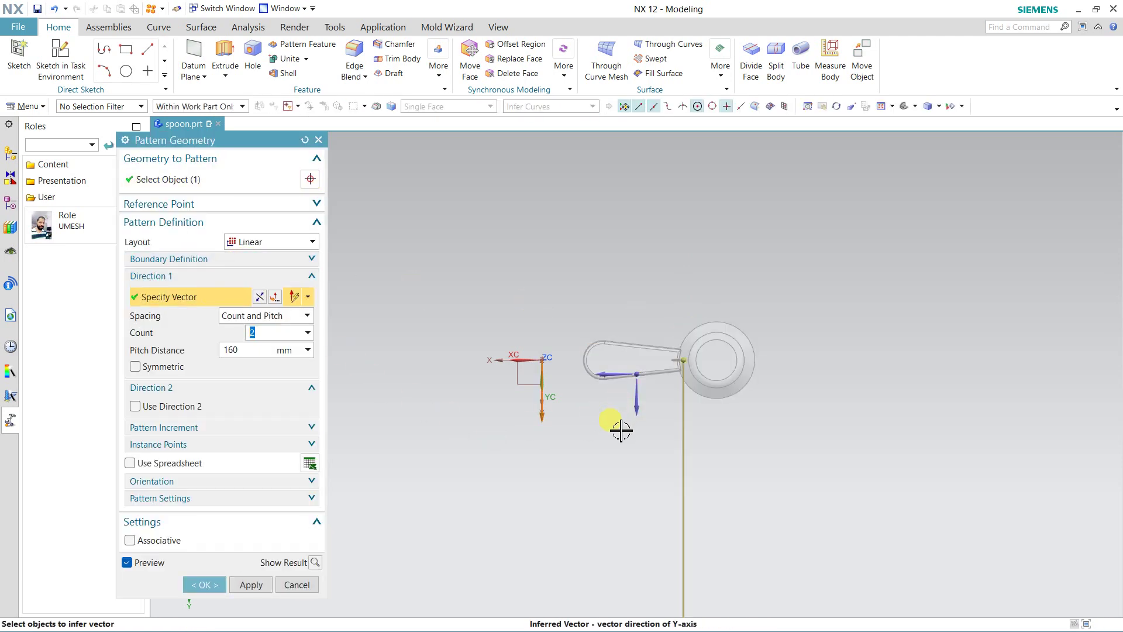
pyautogui.scroll(-3, 621, 431)
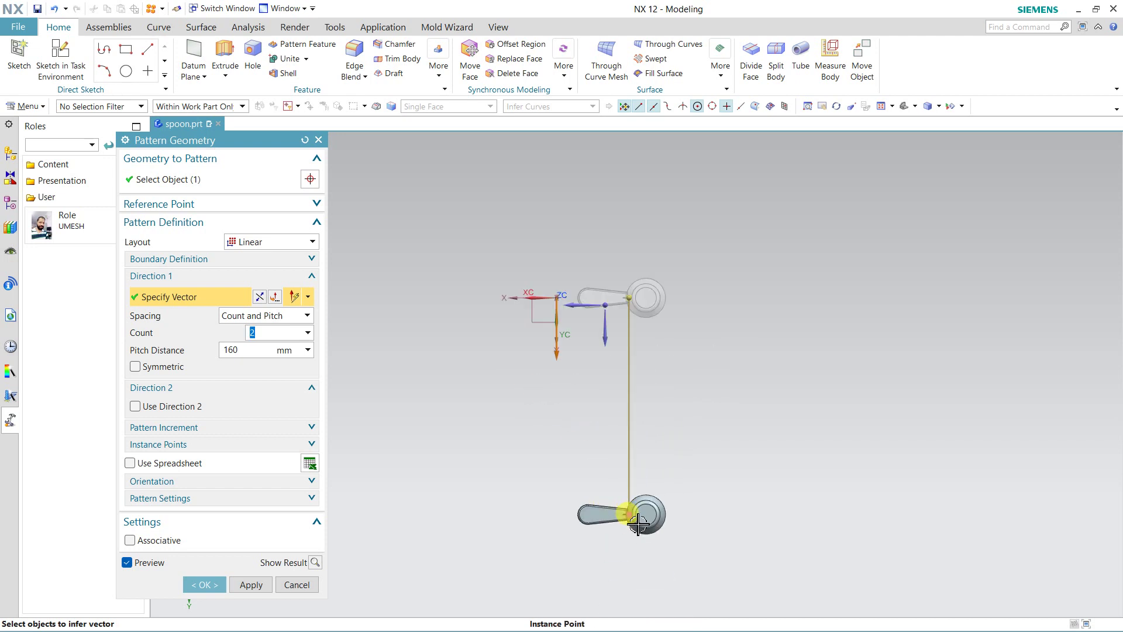
pyautogui.moveTo(633, 528); pyautogui.dragTo(651, 322)
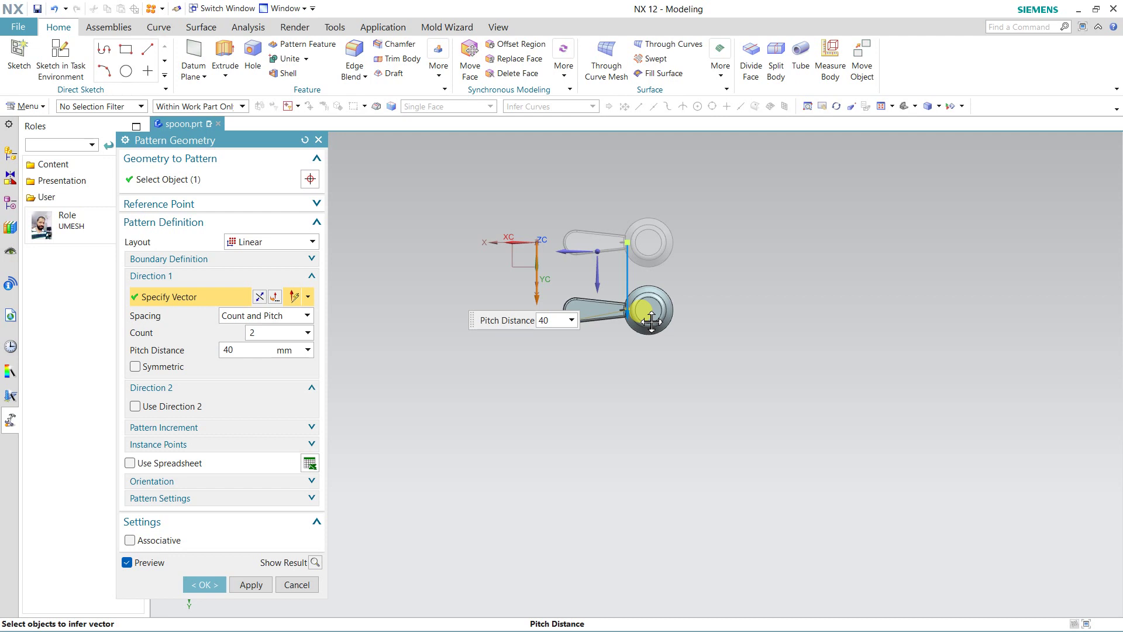
pyautogui.scroll(2, 632, 245)
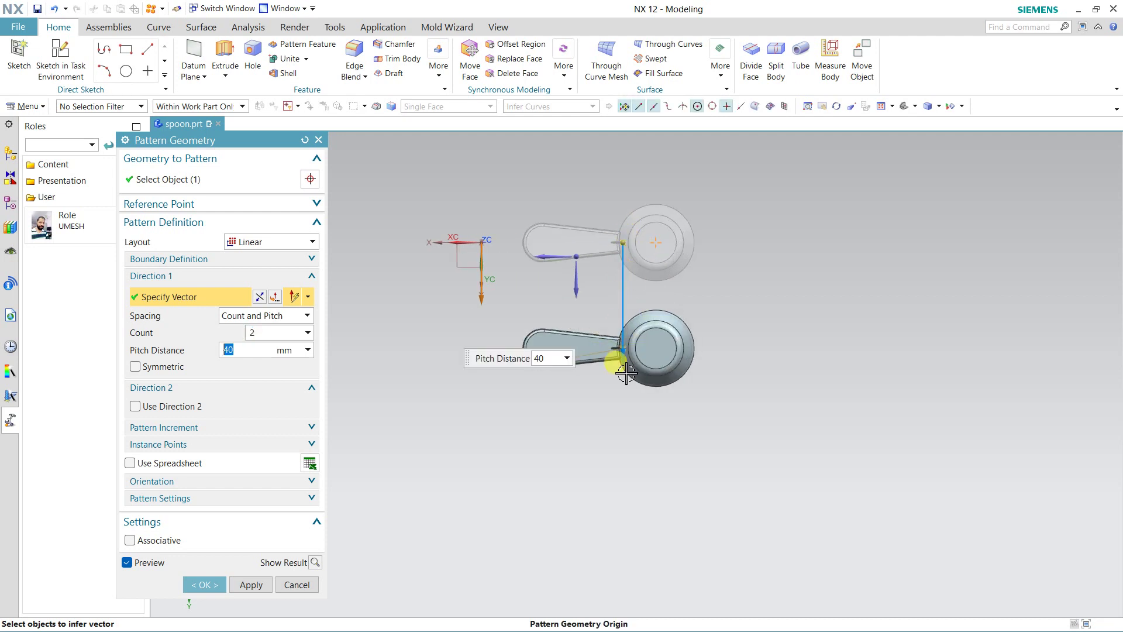
pyautogui.click(163, 369)
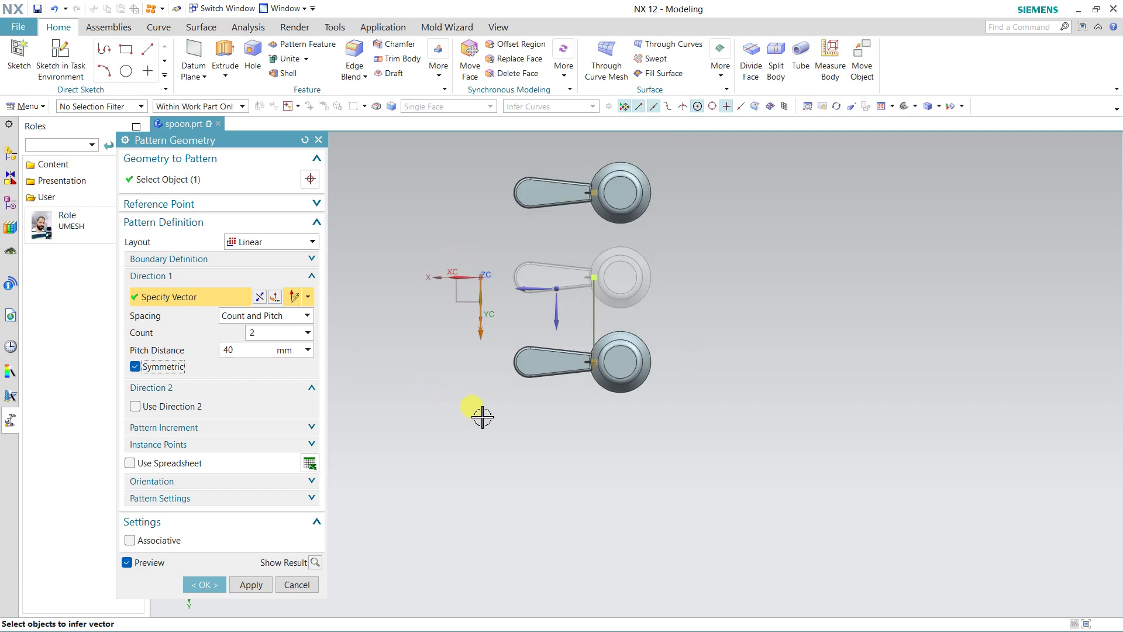
pyautogui.click(250, 587)
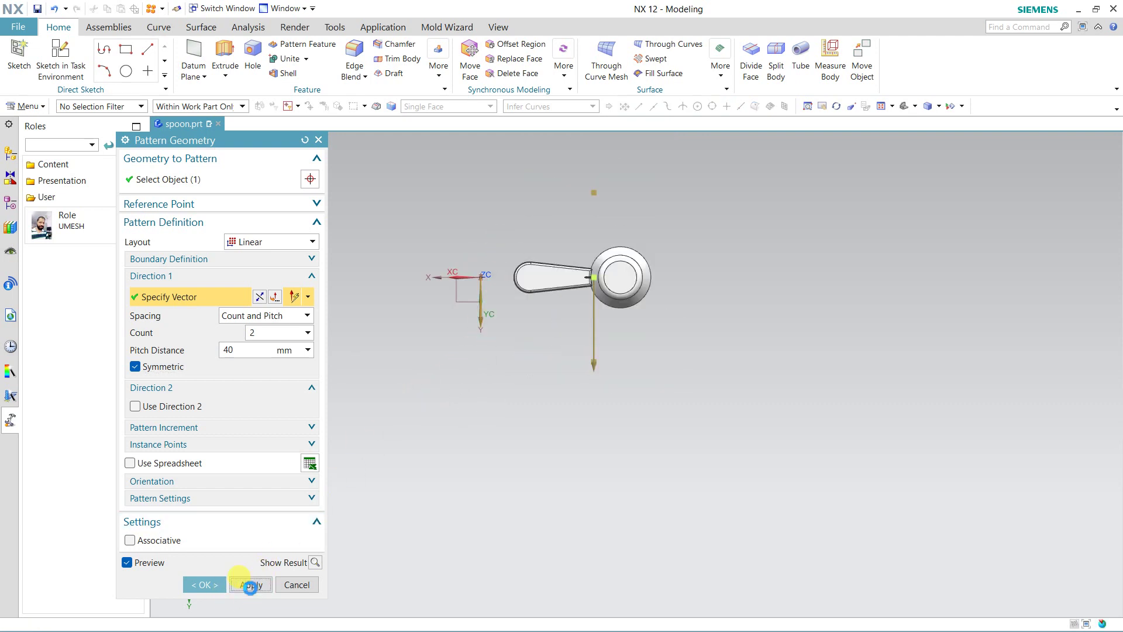
pyautogui.click(315, 584)
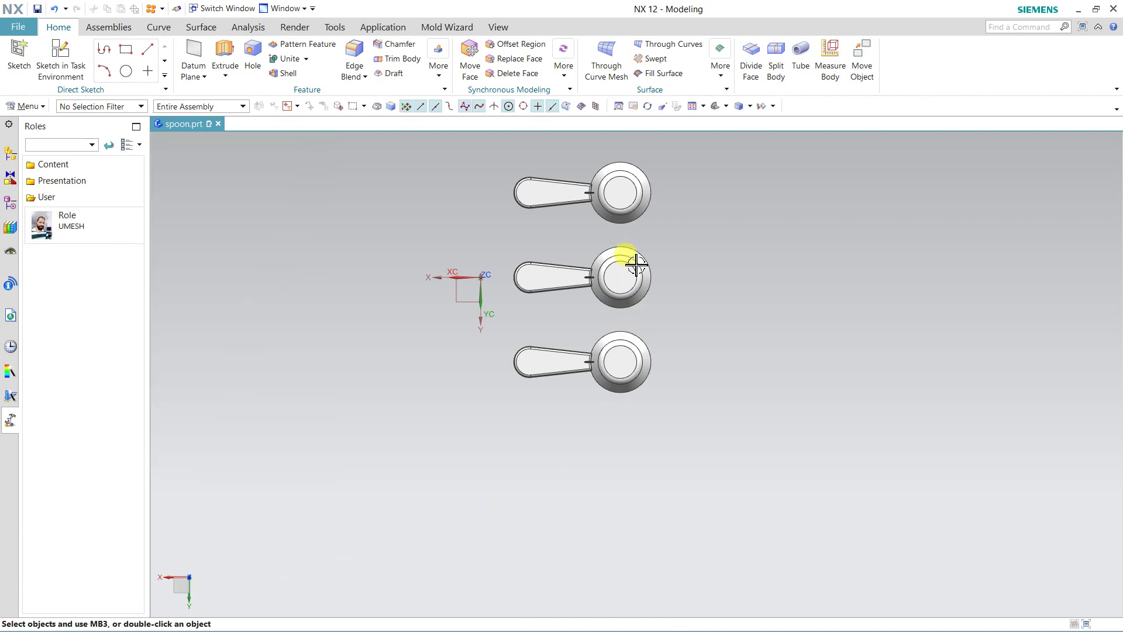
pyautogui.scroll(1, 622, 192)
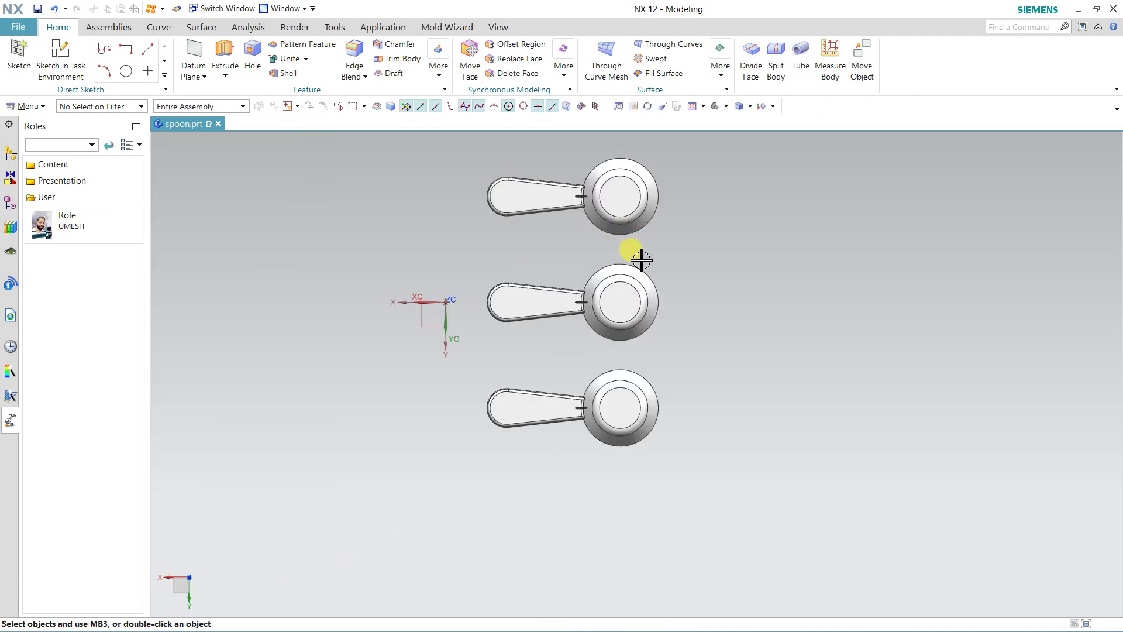
pyautogui.keyDown('shift'); pyautogui.moveTo(682, 251); pyautogui.dragTo(673, 271, button='middle'); pyautogui.keyUp('shift')
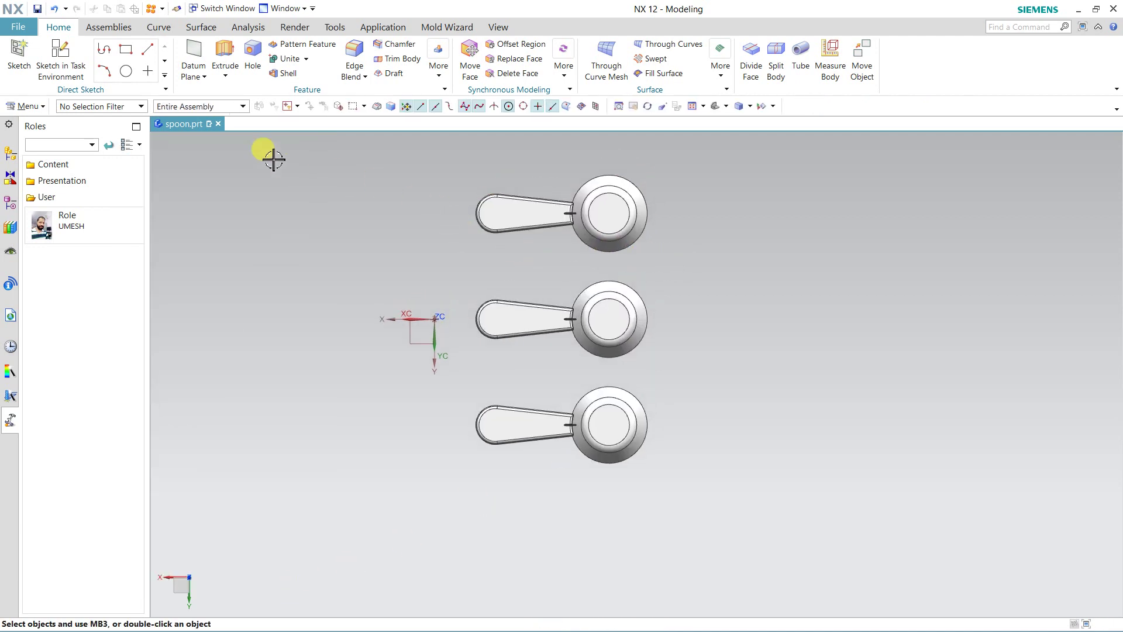
# Step: Measure the projected gap between two neighbouring spoon rims, reading 11.0414 mm
pyautogui.click(247, 27)
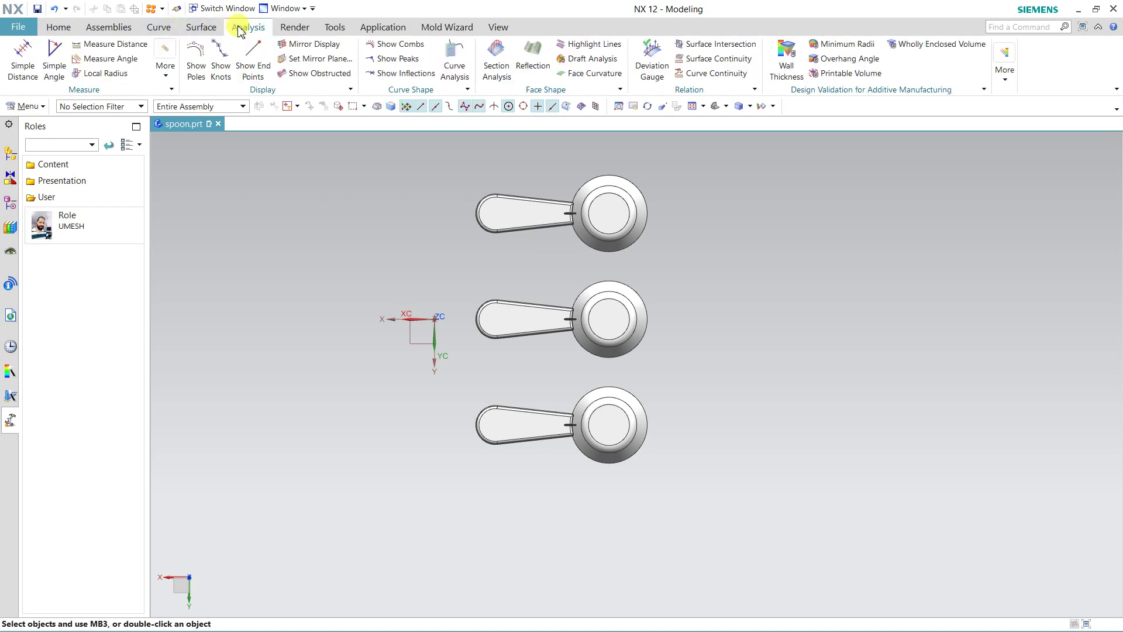
pyautogui.click(143, 45)
pyautogui.click(211, 161)
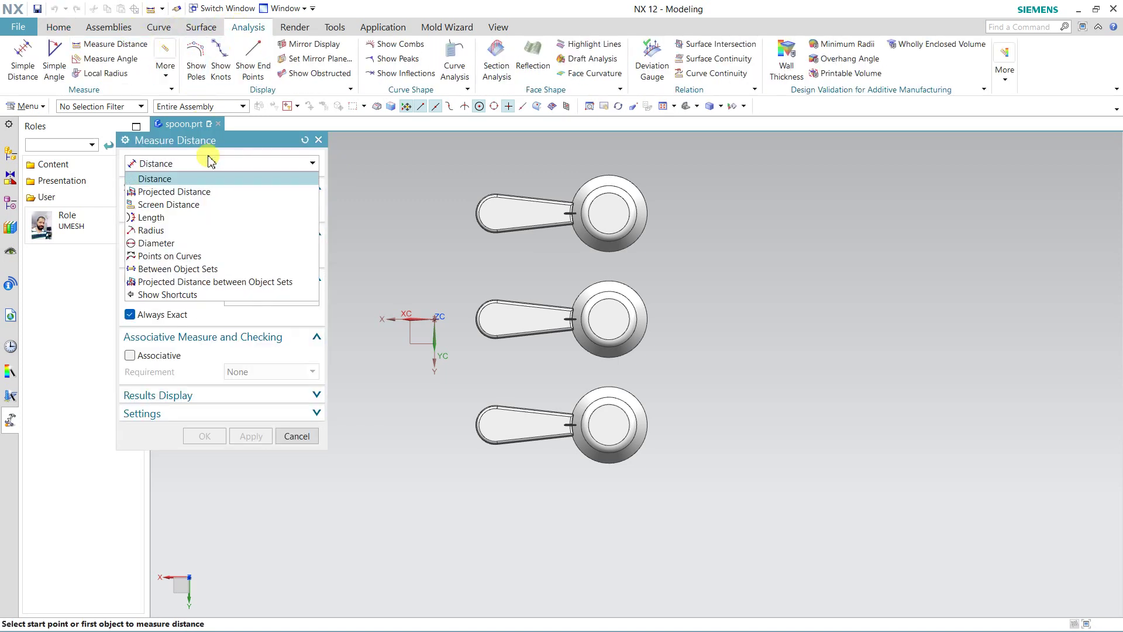
pyautogui.click(174, 191)
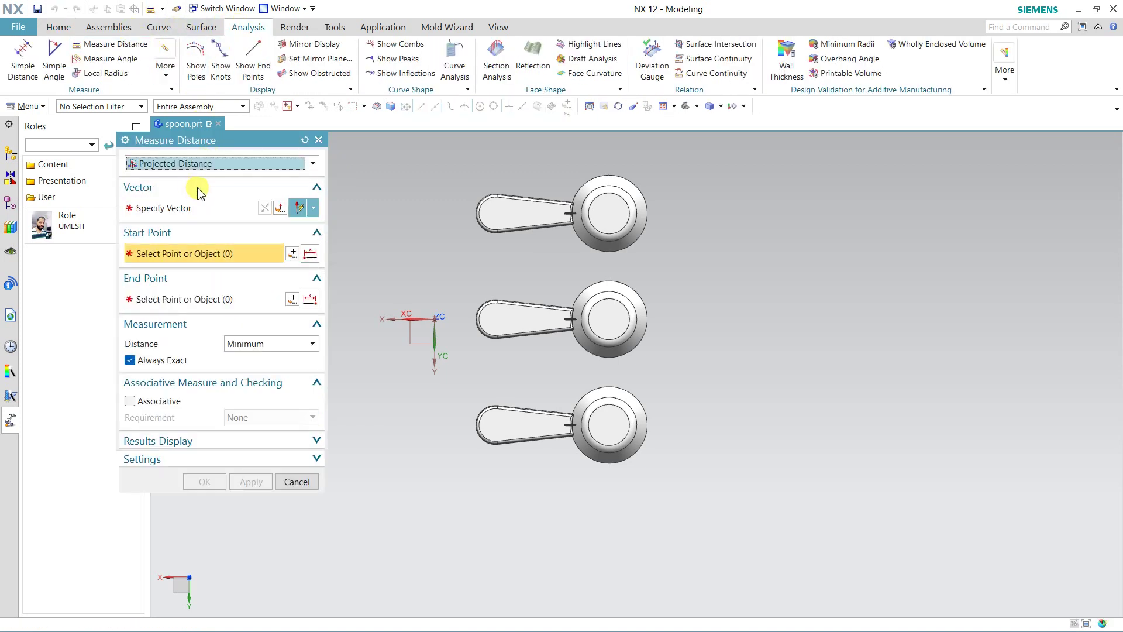
pyautogui.click(635, 389)
pyautogui.scroll(3, 606, 348)
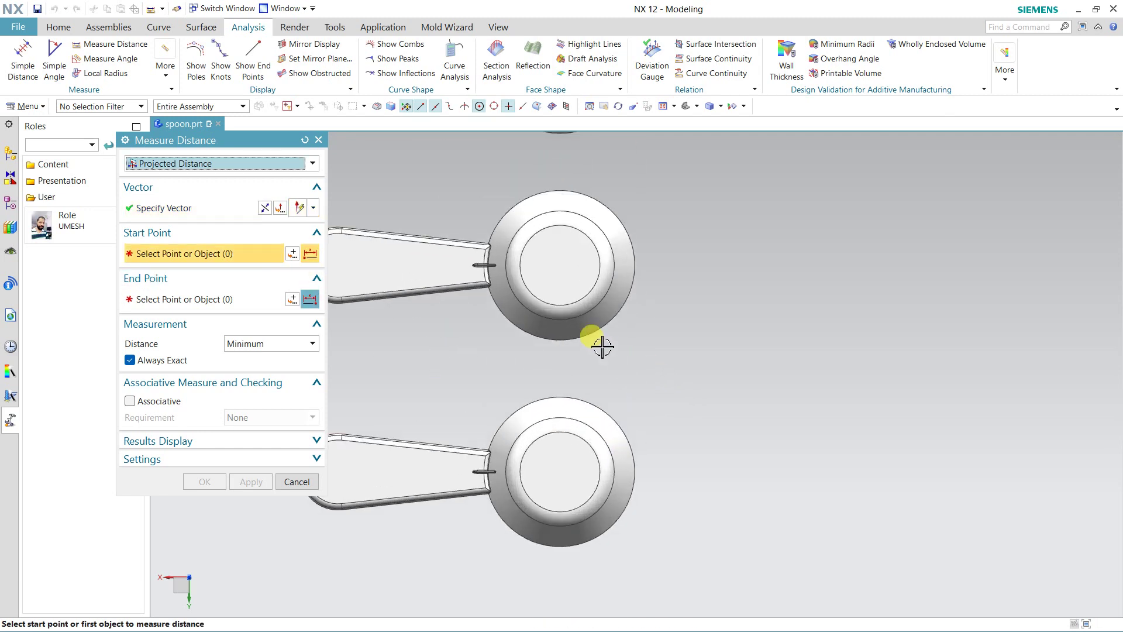
pyautogui.click(545, 338)
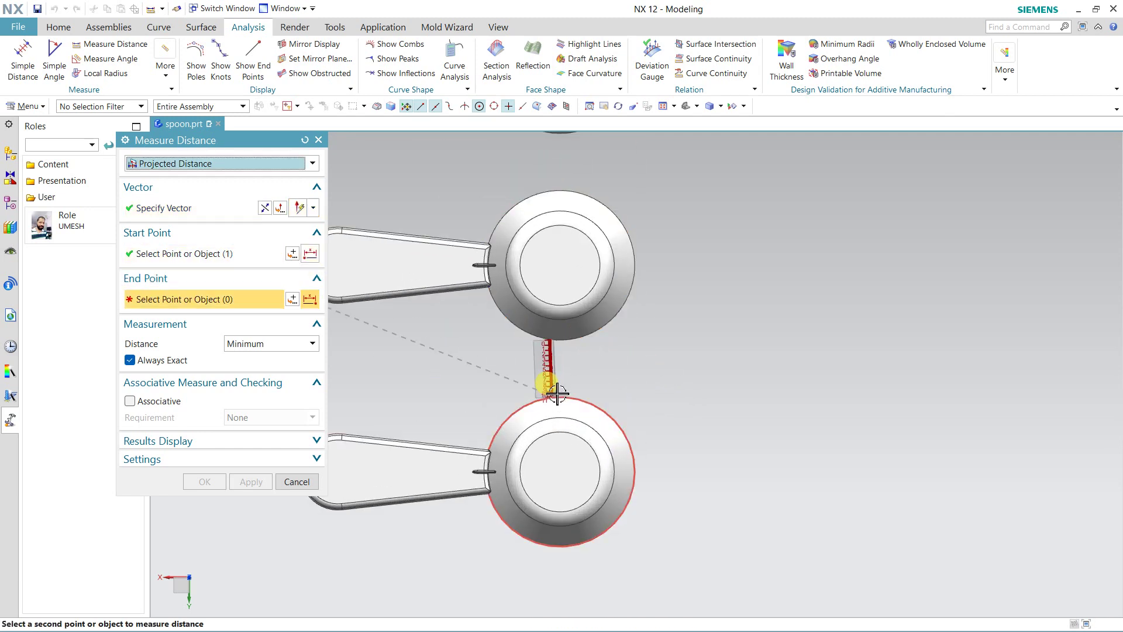
pyautogui.click(560, 398)
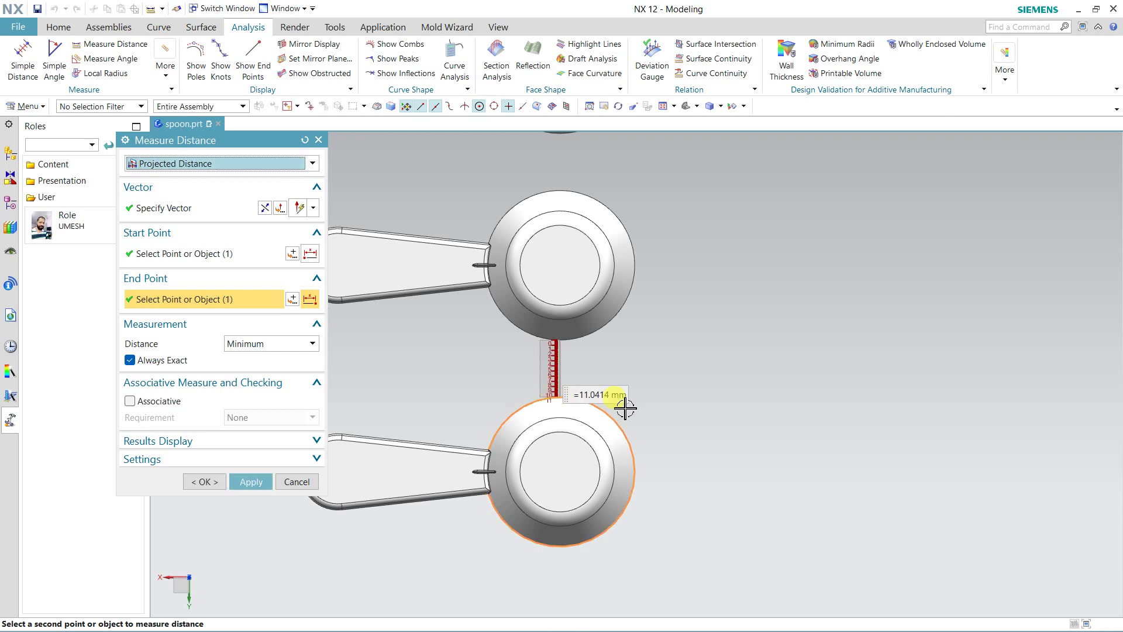
pyautogui.click(296, 482)
pyautogui.scroll(-2, 600, 365)
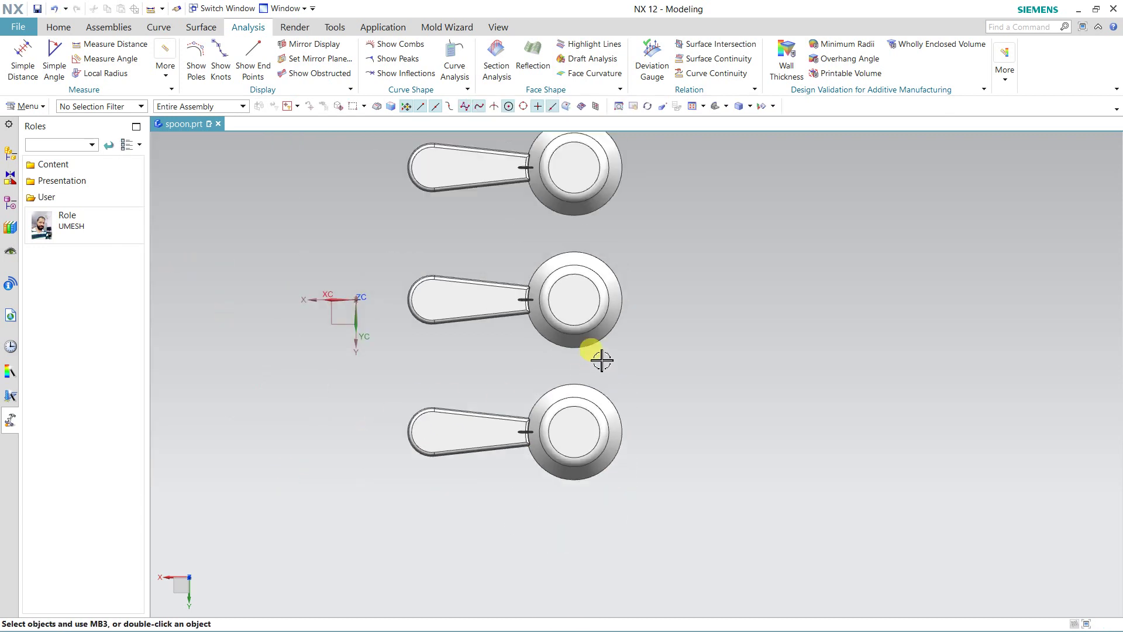
pyautogui.scroll(-1, 658, 329)
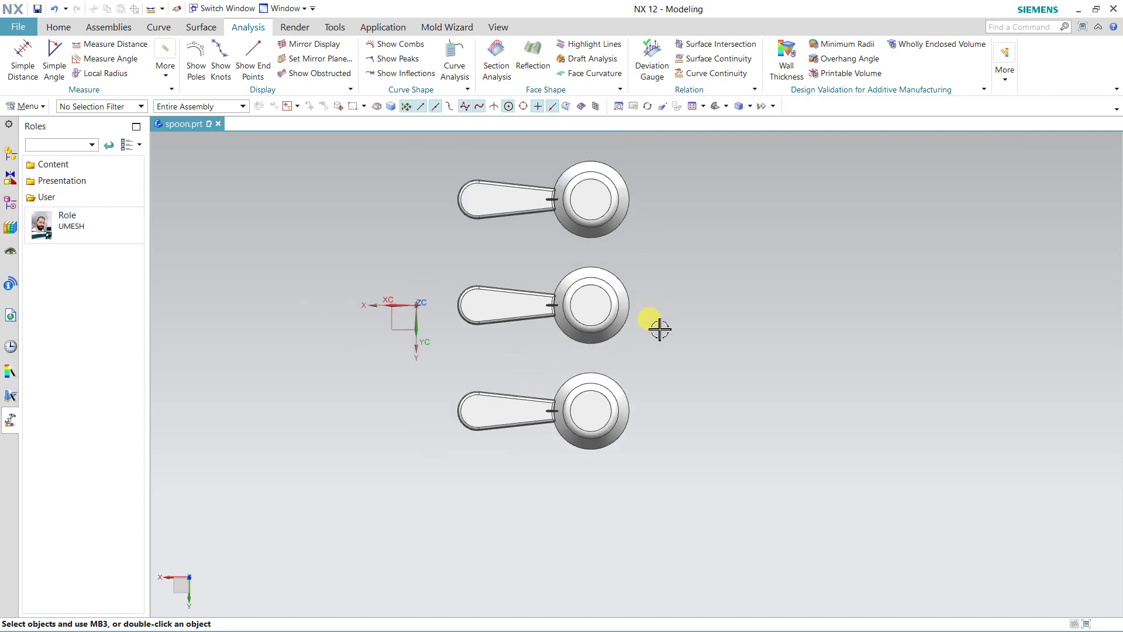
# Step: Browse the Home tab's feature gallery and main menu for a mirror command
pyautogui.click(59, 27)
pyautogui.click(438, 59)
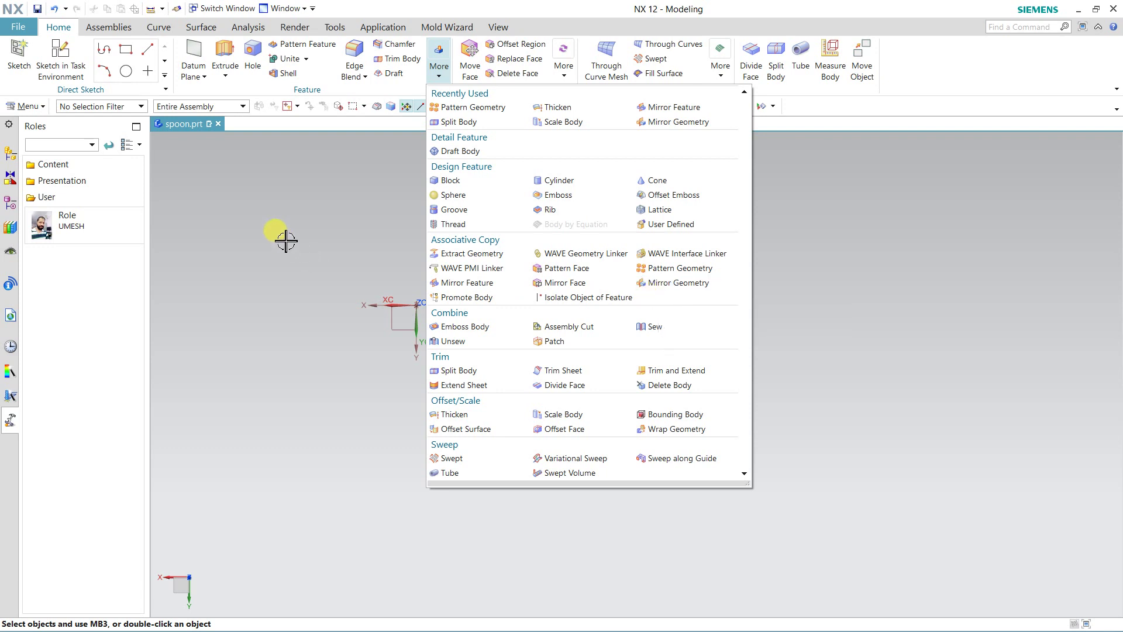
pyautogui.click(847, 239)
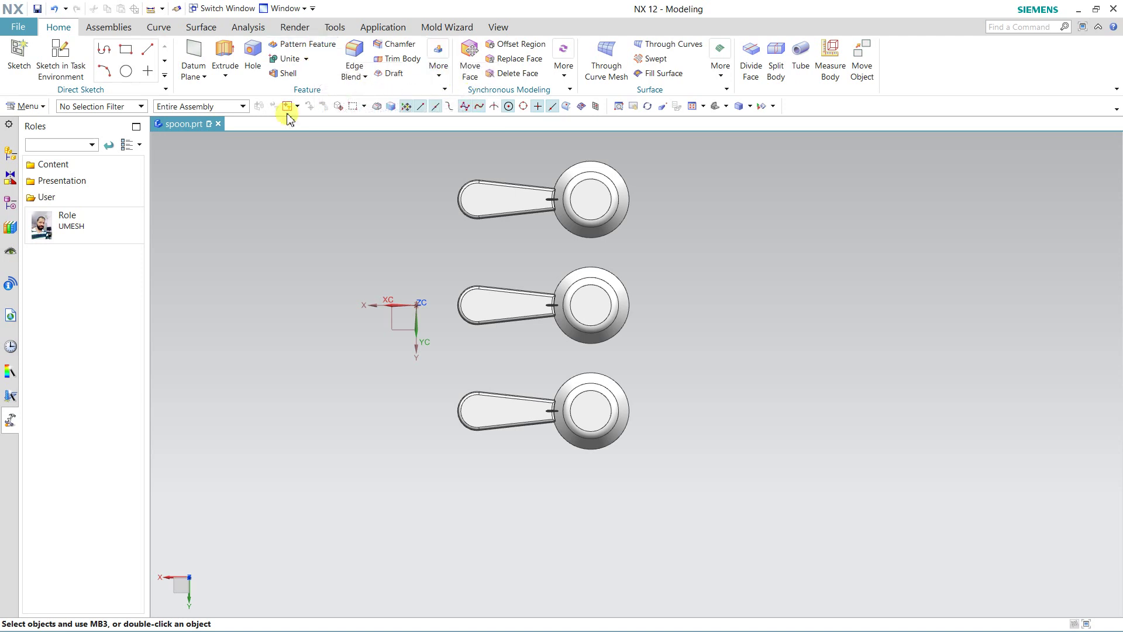
pyautogui.click(16, 107)
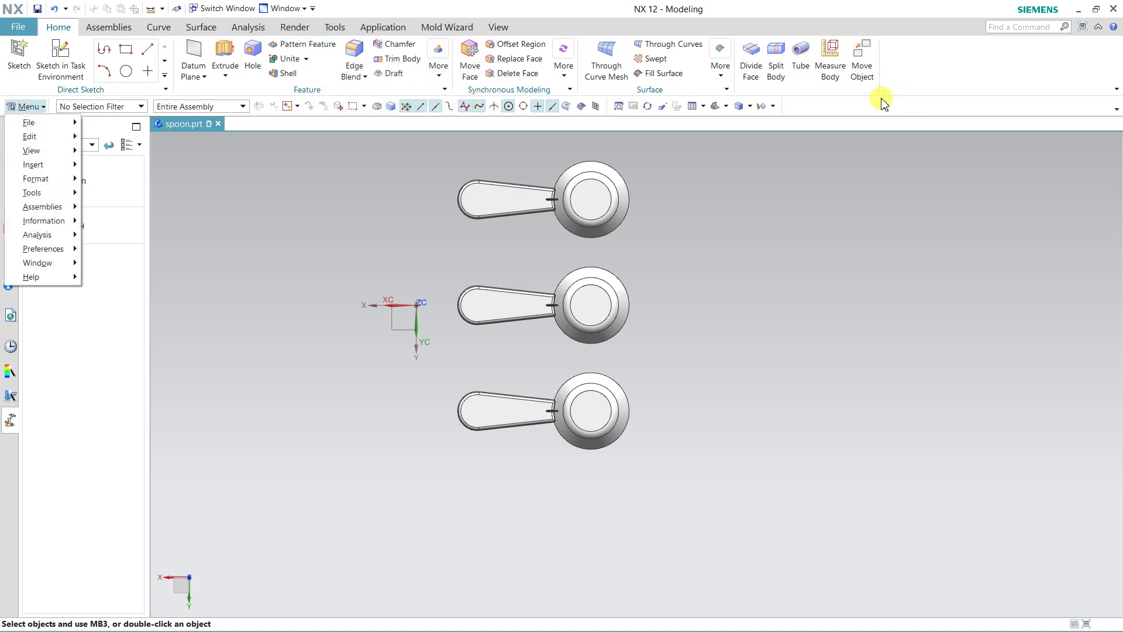
# Step: Add Mirror Geometry to the Home ribbon through Customize, searching for 'irr'
pyautogui.rightClick(908, 89)
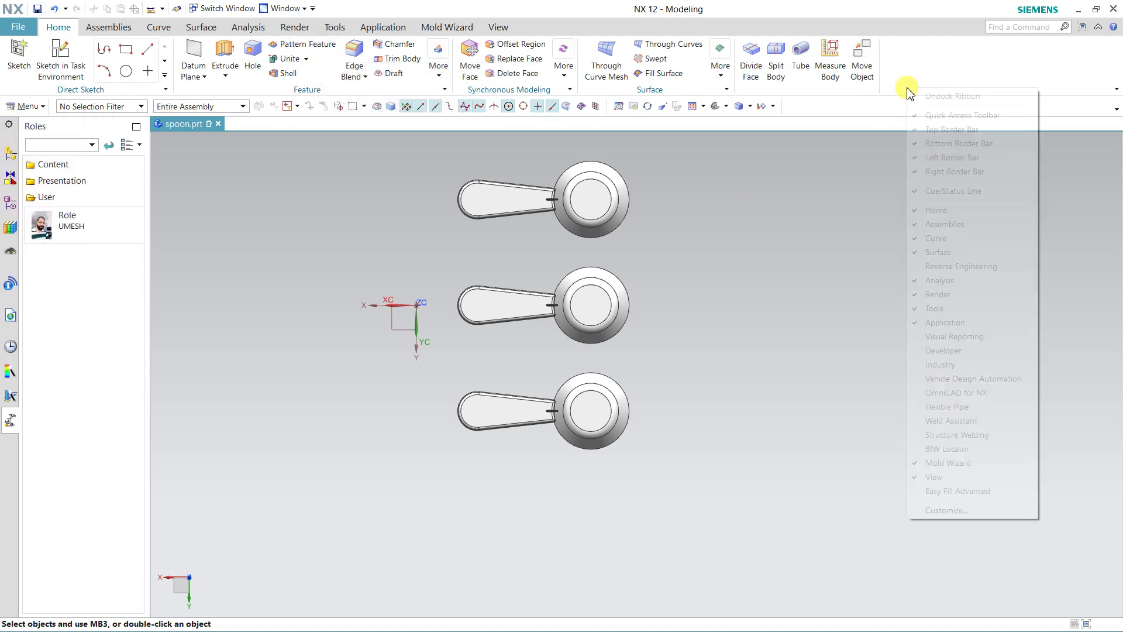
pyautogui.click(950, 512)
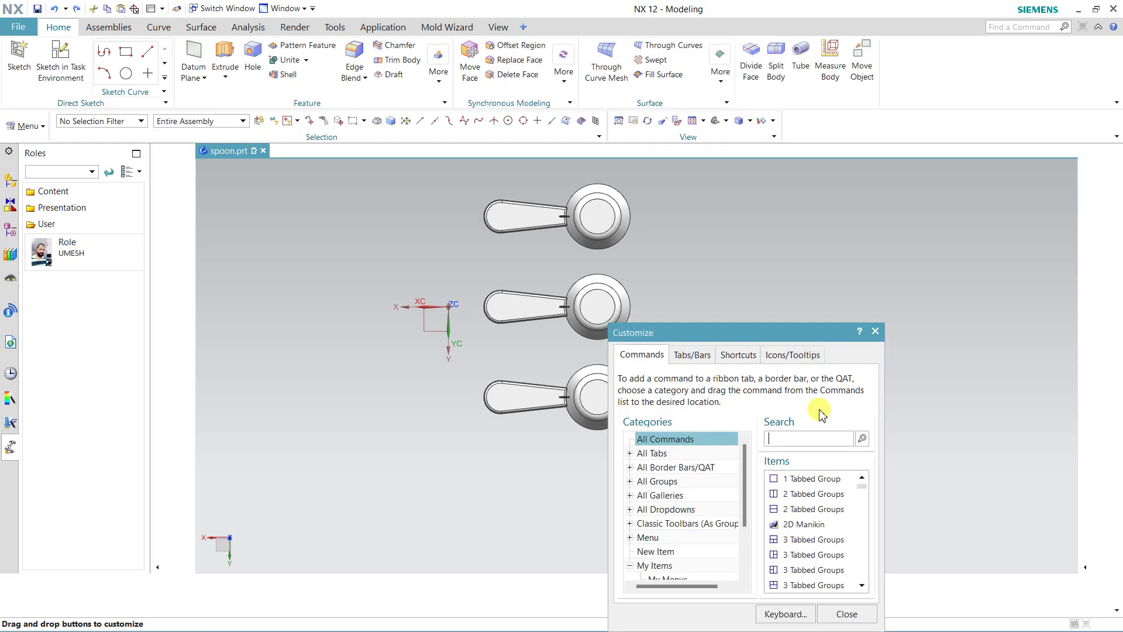
pyautogui.write('mirr')
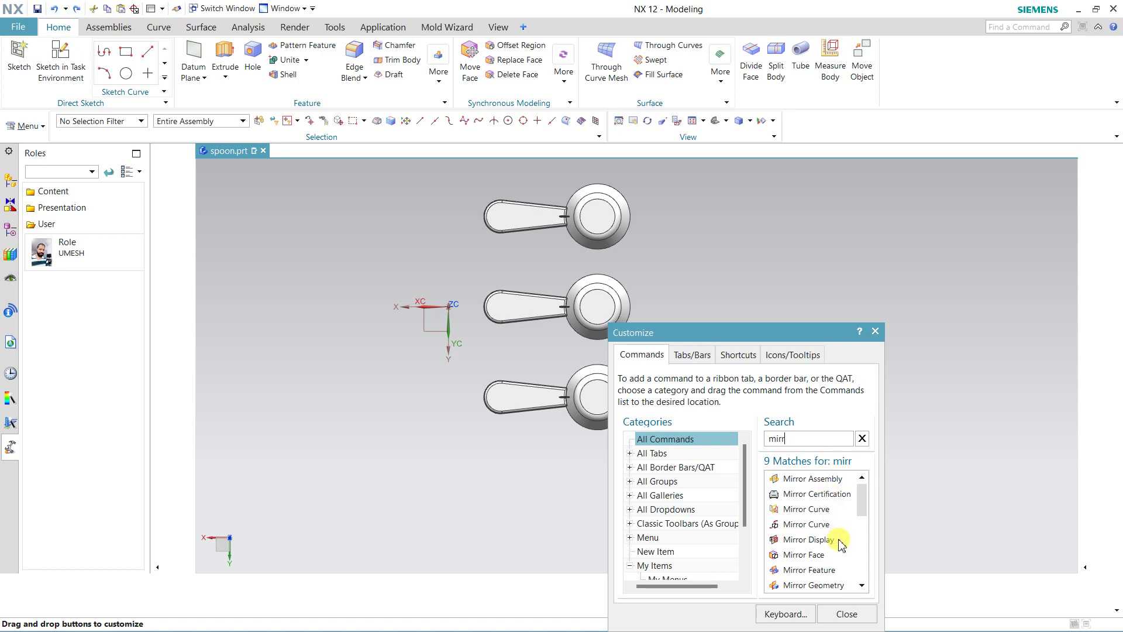
pyautogui.moveTo(811, 587)
pyautogui.mouseDown()
pyautogui.moveTo(847, 79)
pyautogui.moveTo(822, 72)
pyautogui.mouseUp()
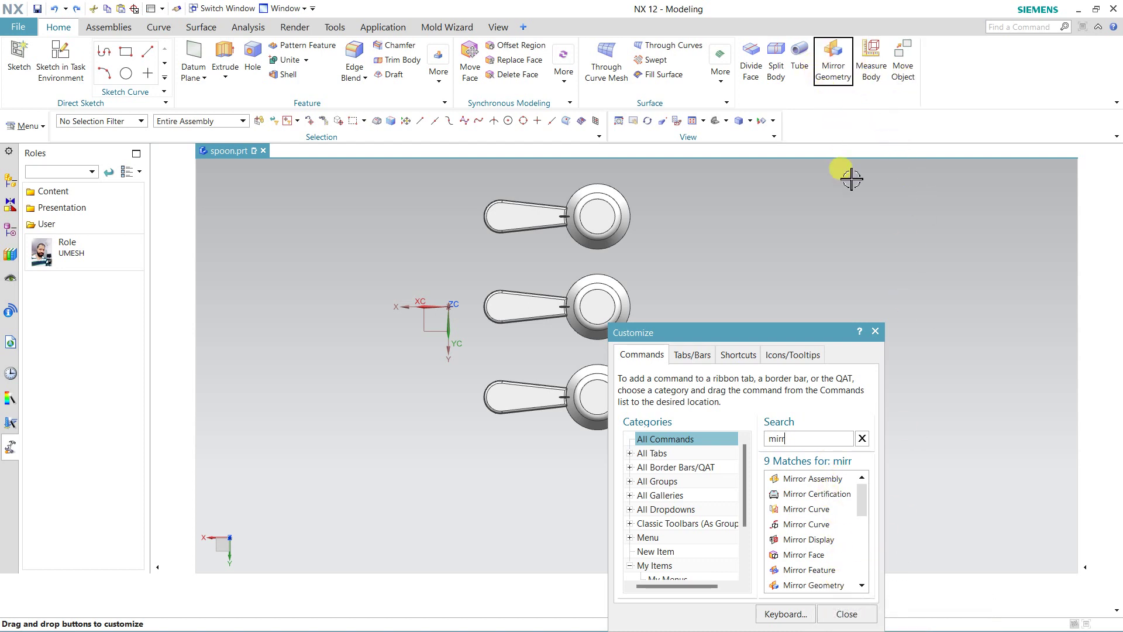
pyautogui.click(876, 332)
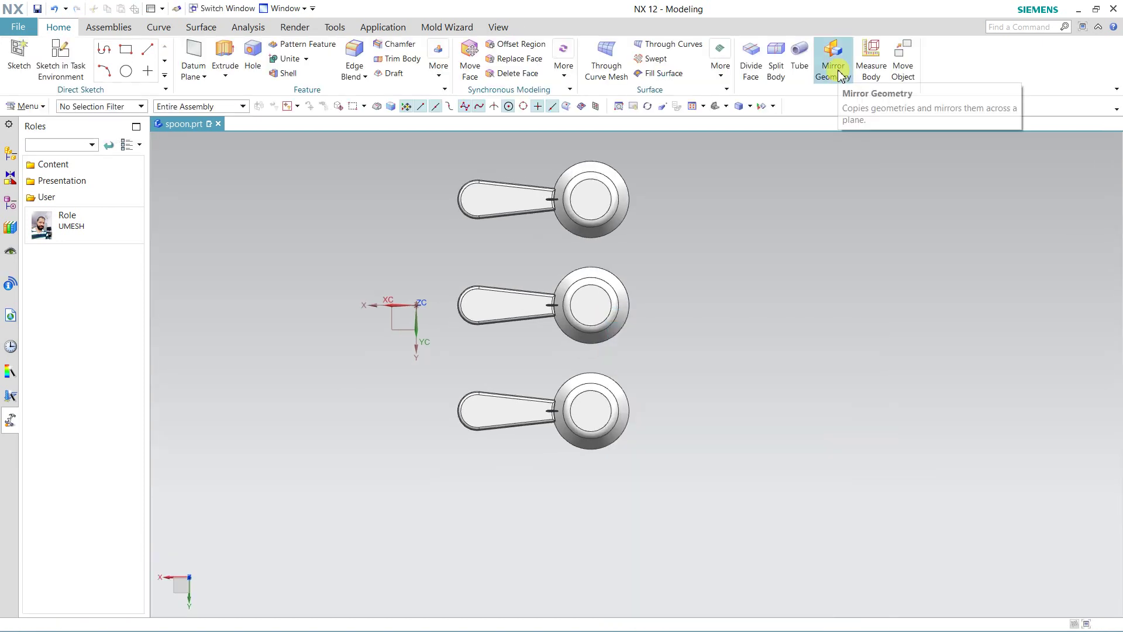
# Step: Mirror the three spoons across the YZ datum plane
pyautogui.click(623, 209)
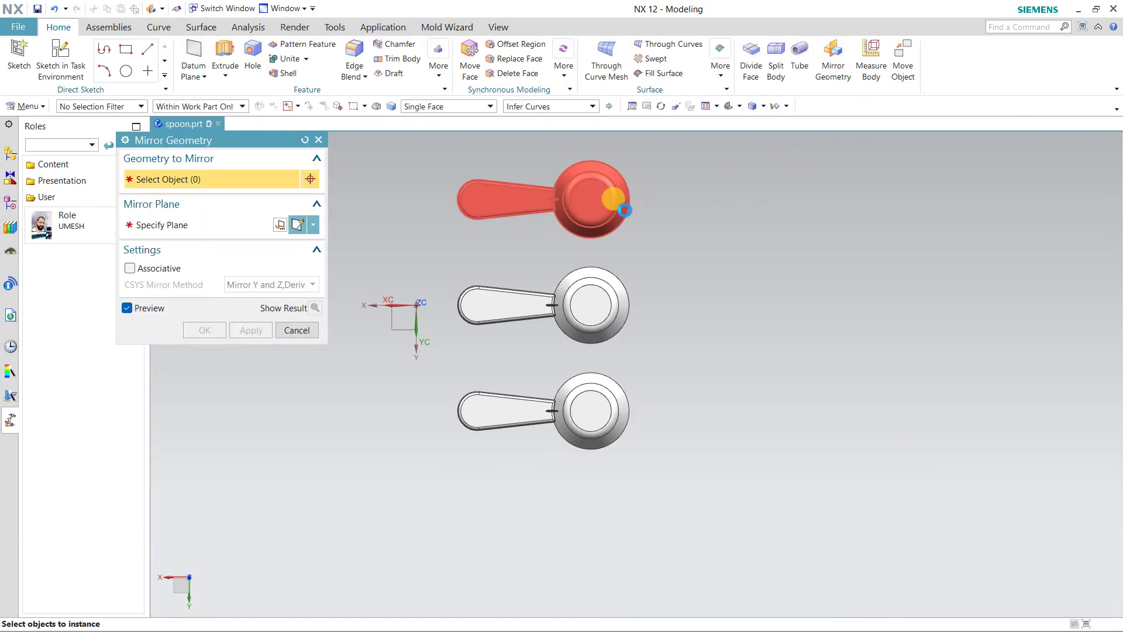
pyautogui.click(600, 313)
pyautogui.click(602, 403)
pyautogui.click(193, 225)
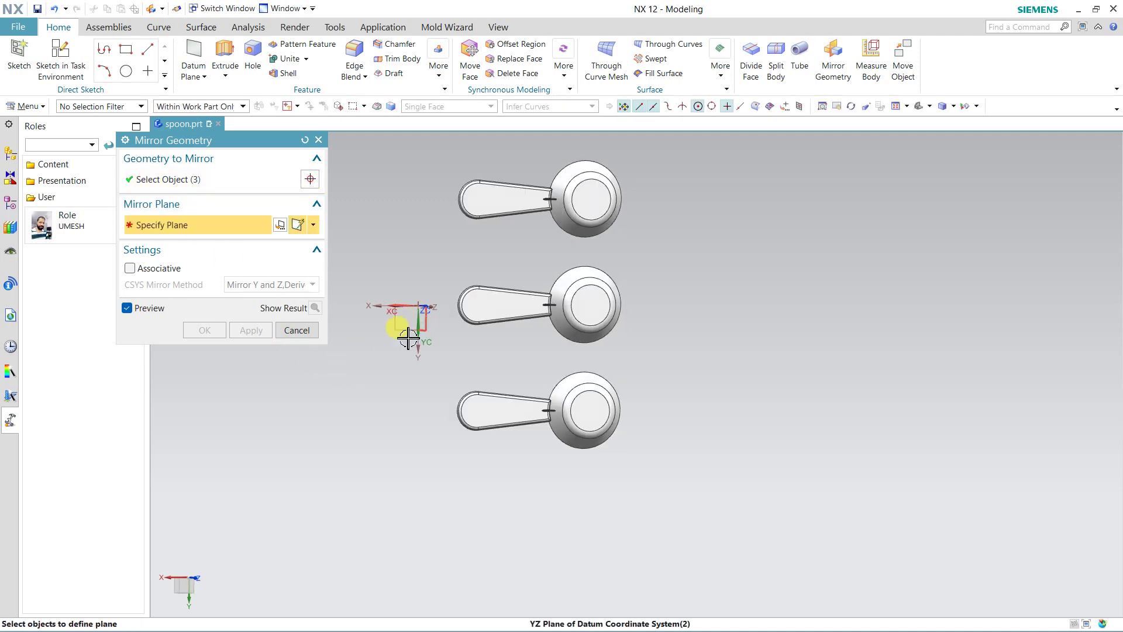
pyautogui.click(410, 320)
pyautogui.click(202, 330)
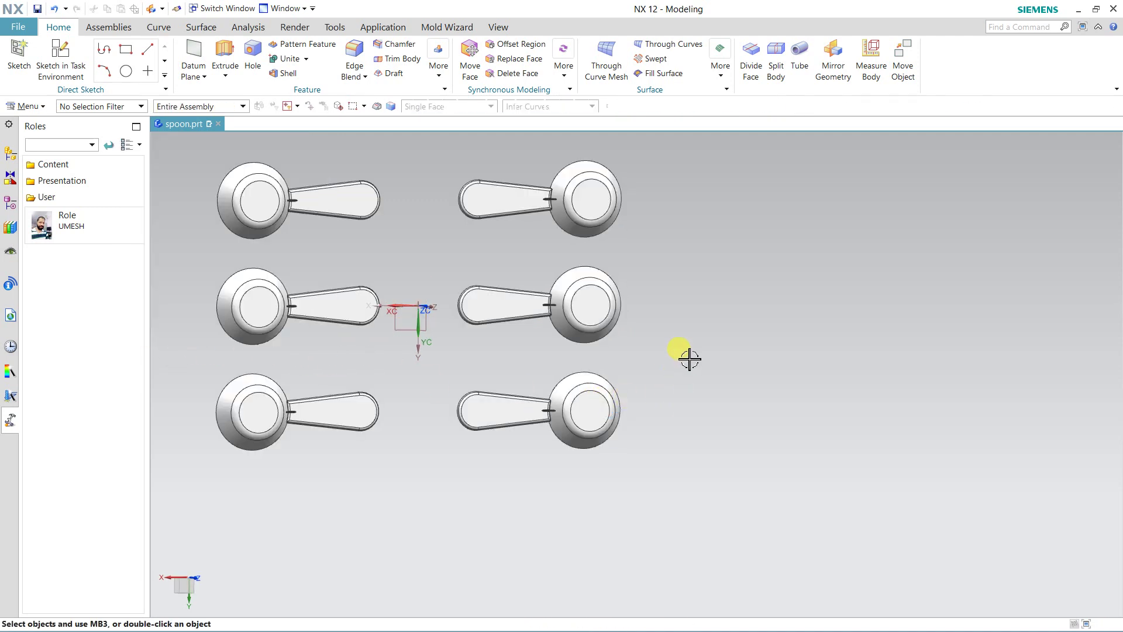
# Step: Inspect the six spoons in an oblique view with the Part Navigator, then begin a sketch
pyautogui.scroll(-2, 689, 363)
pyautogui.moveTo(696, 372); pyautogui.dragTo(647, 311, button='middle')
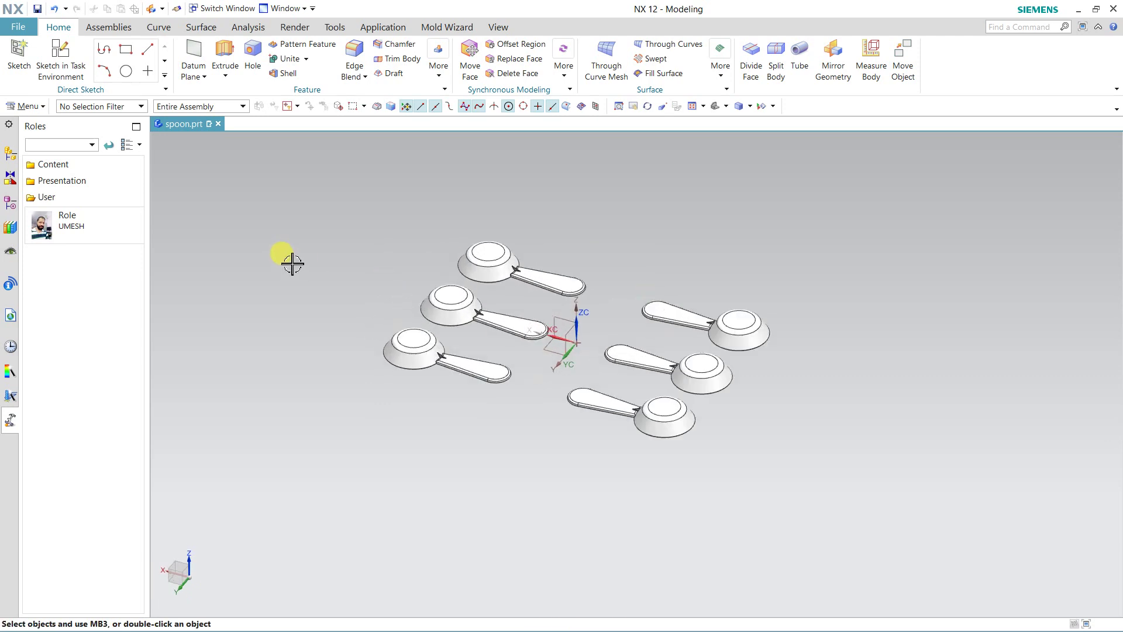
pyautogui.scroll(2, 575, 200)
pyautogui.moveTo(728, 296)
pyautogui.keyDown('shift'); pyautogui.mouseDown(button='middle')
pyautogui.moveTo(707, 278)
pyautogui.moveTo(619, 285)
pyautogui.mouseUp(button='middle'); pyautogui.keyUp('shift')
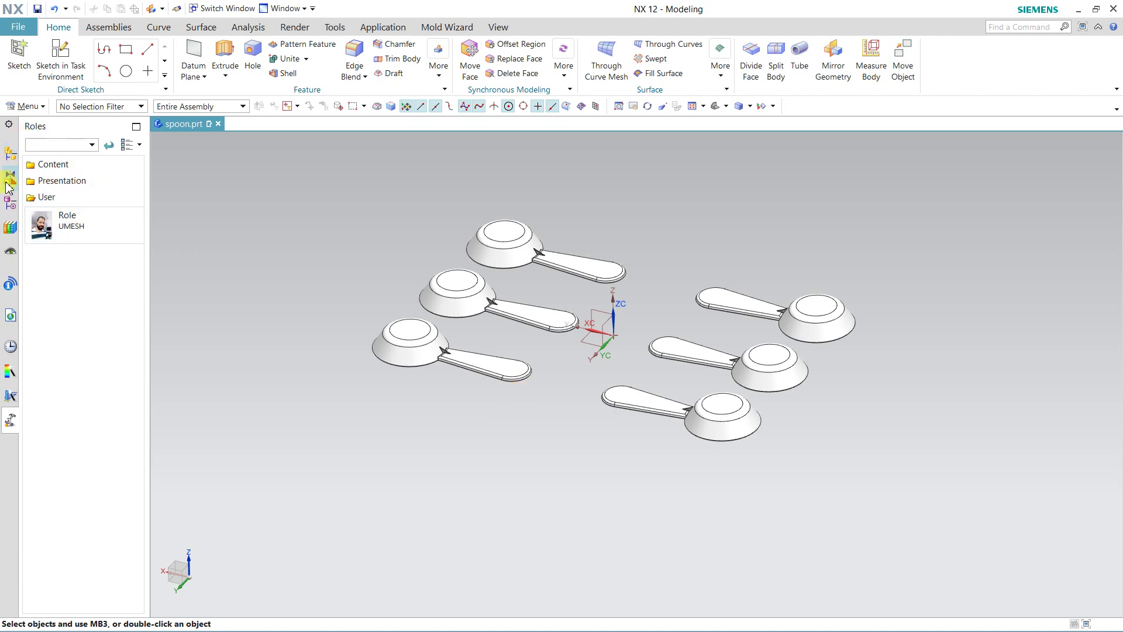
pyautogui.click(12, 205)
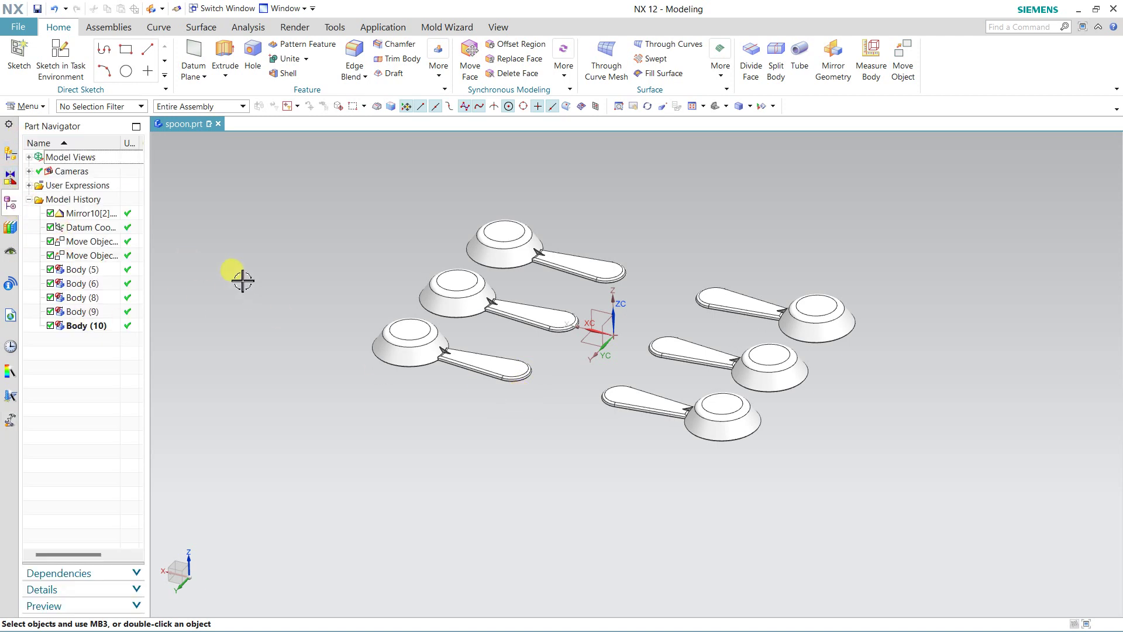
pyautogui.moveTo(275, 274); pyautogui.dragTo(248, 248, button='middle')
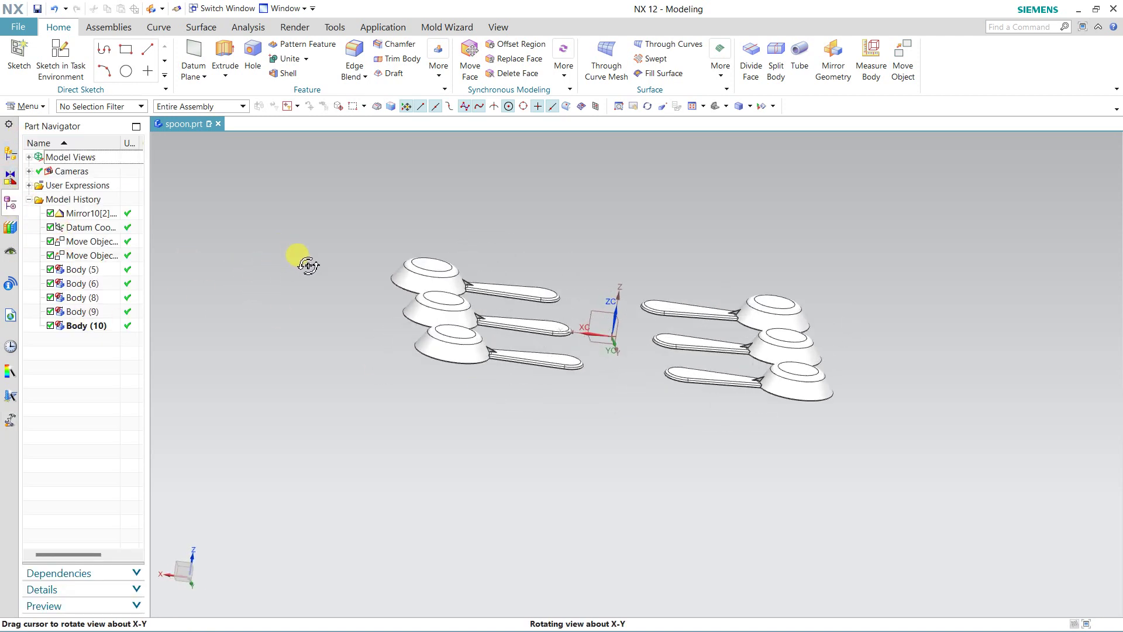
pyautogui.click(61, 59)
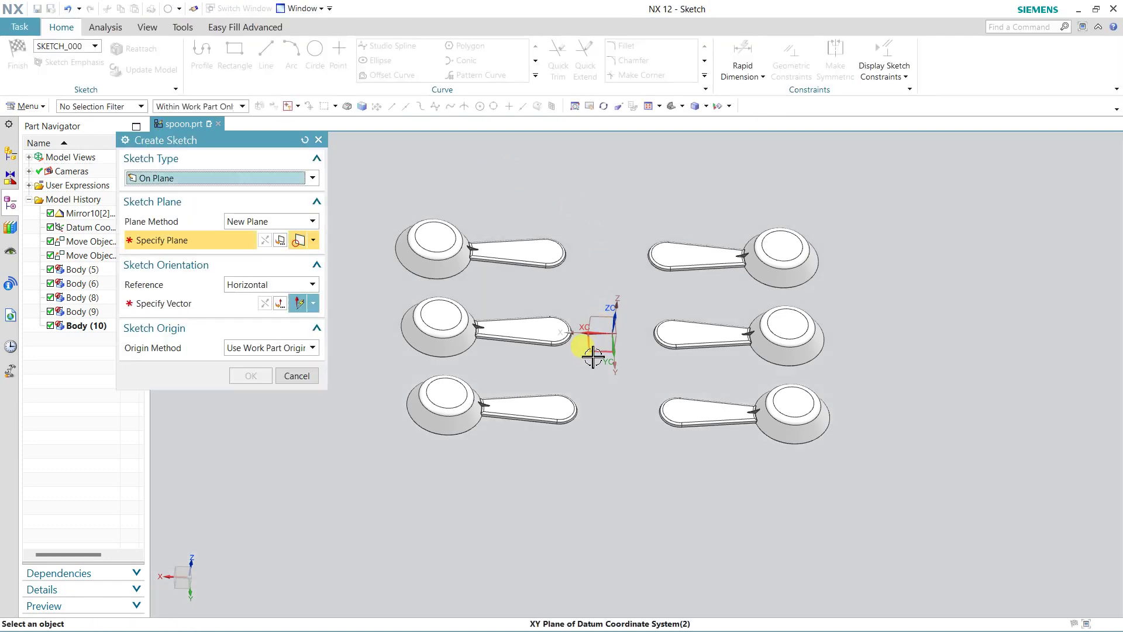
# Step: Place the new sketch on the XY datum plane
pyautogui.click(592, 349)
pyautogui.click(637, 396)
pyautogui.middleClick(625, 451)
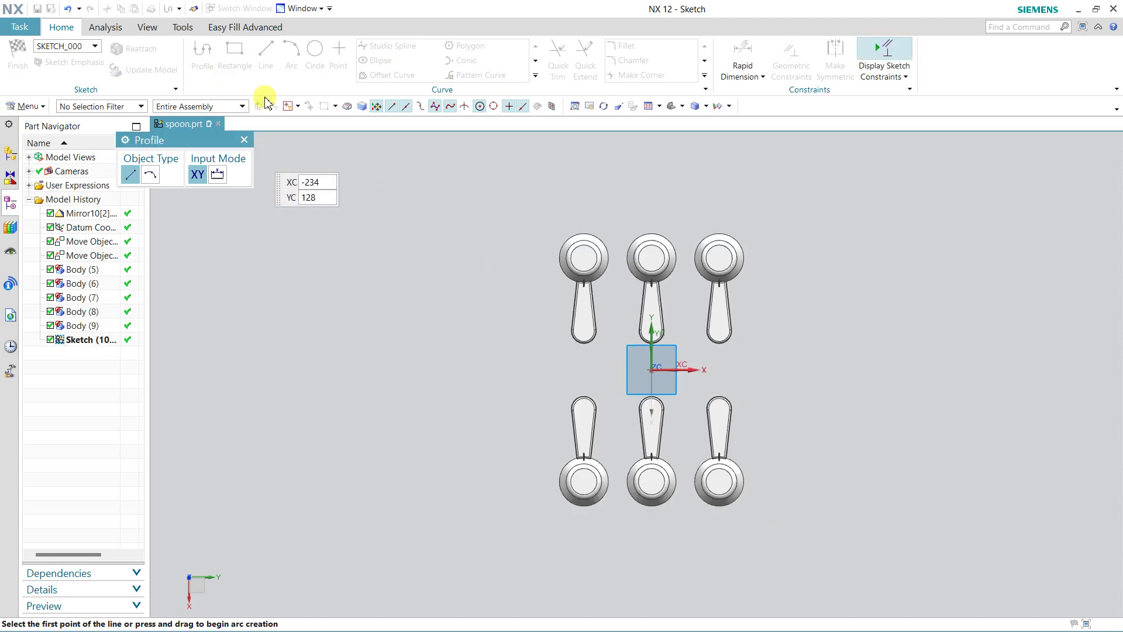
# Step: Draw a rectangle centred on the origin, about 226 × 210.3, enclosing all six spoons
pyautogui.click(234, 51)
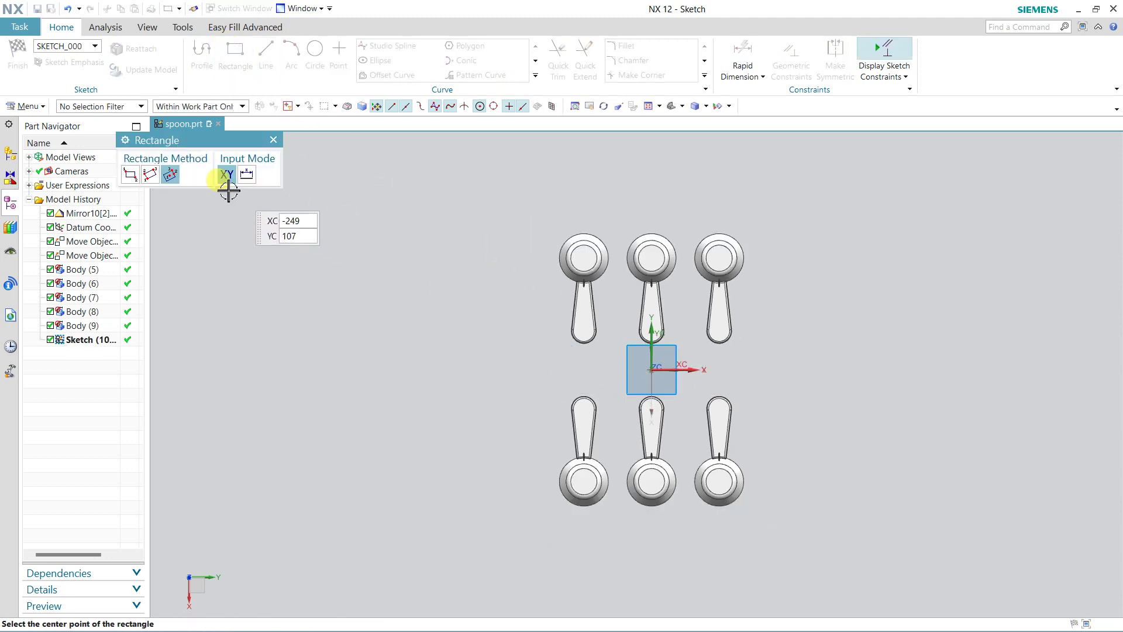
pyautogui.click(651, 369)
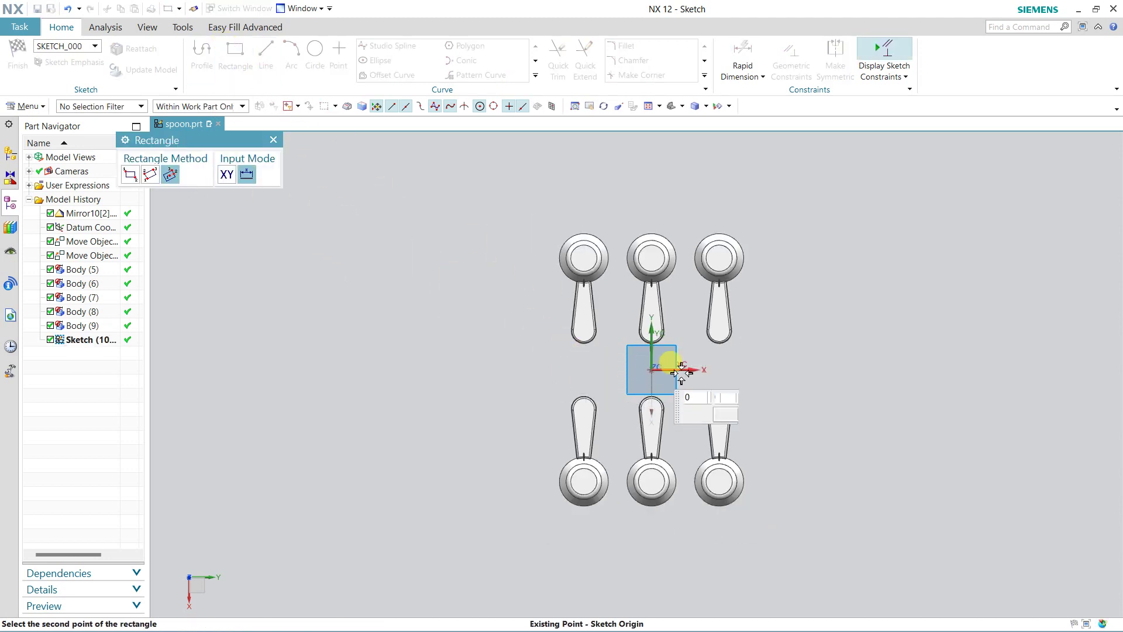
pyautogui.click(842, 369)
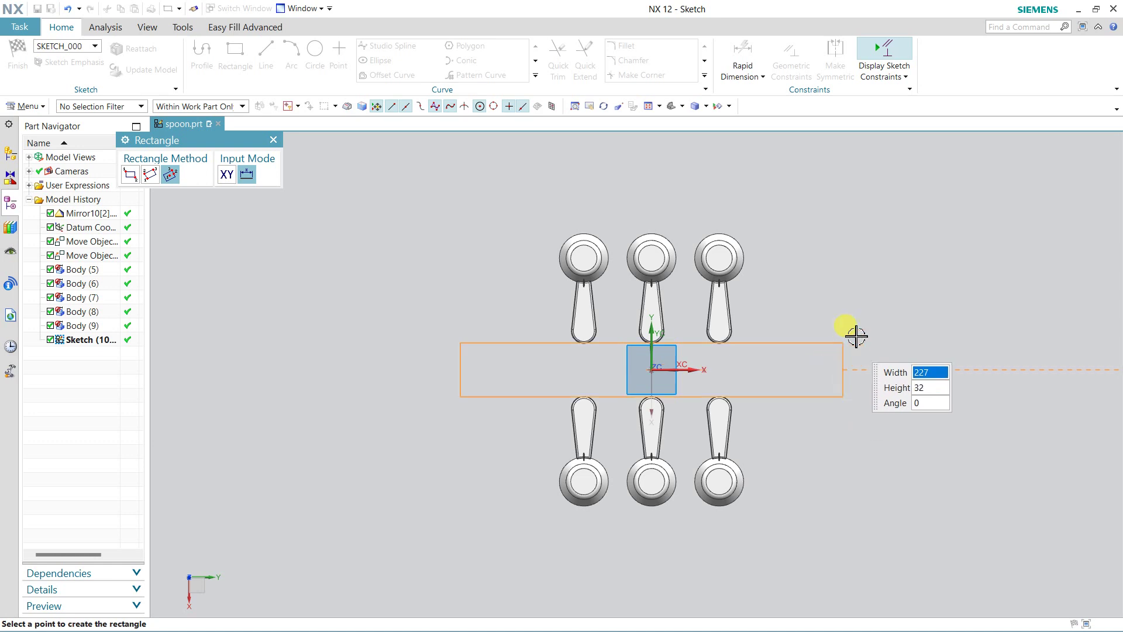
pyautogui.click(857, 194)
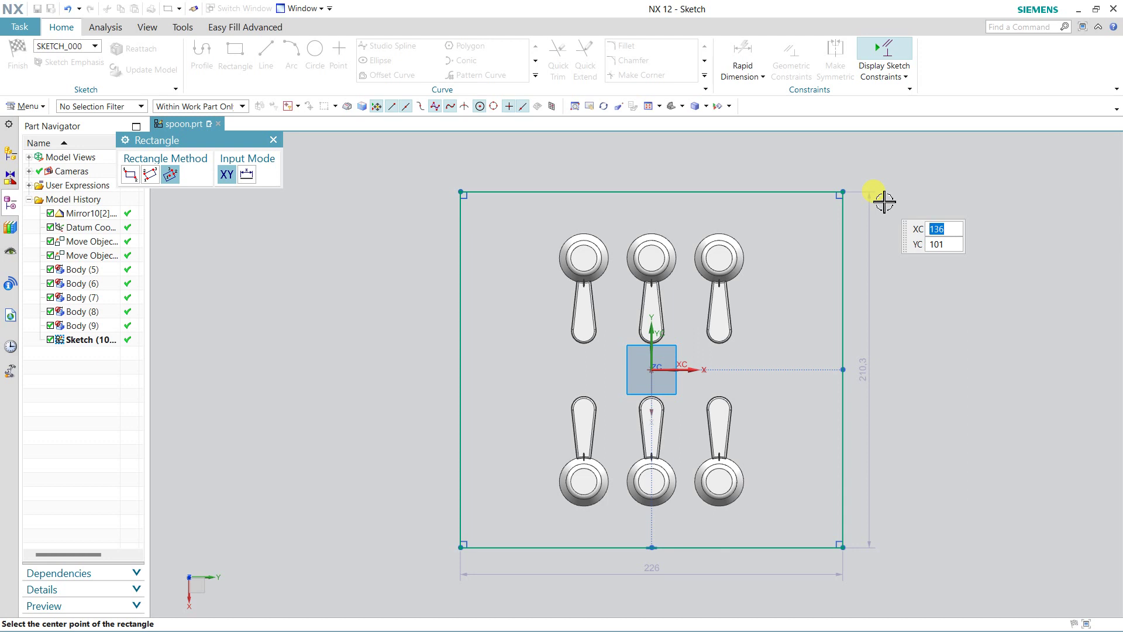
pyautogui.press('Escape')
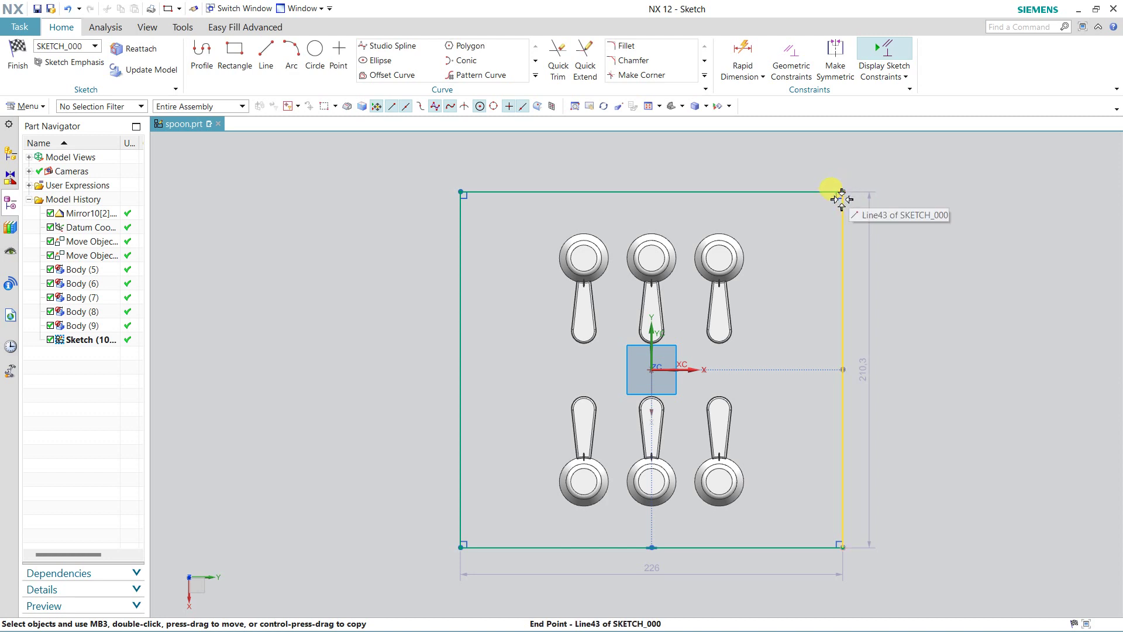
pyautogui.click(786, 192)
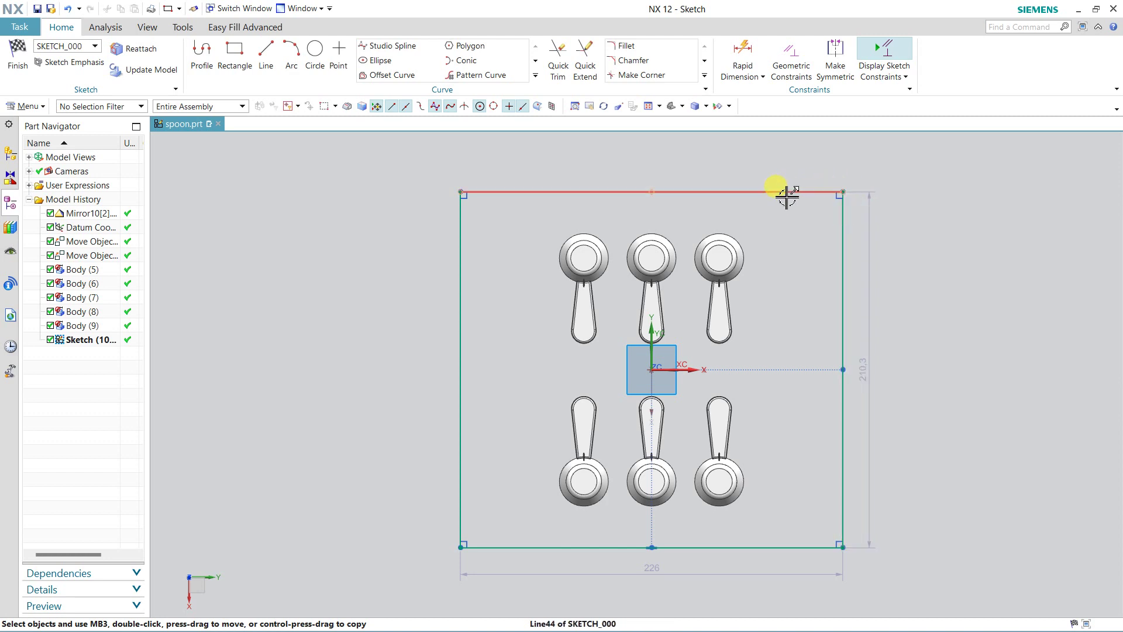
pyautogui.click(782, 241)
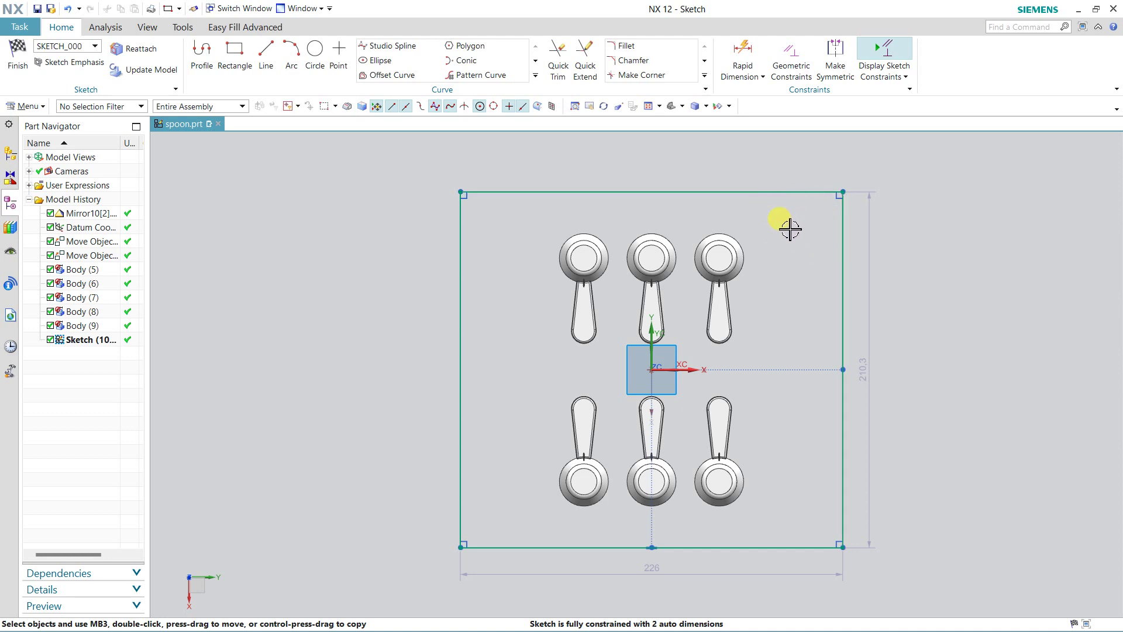
# Step: Draw a small 27 by 24 rectangle at the outline's top-right corner
pyautogui.click(253, 81)
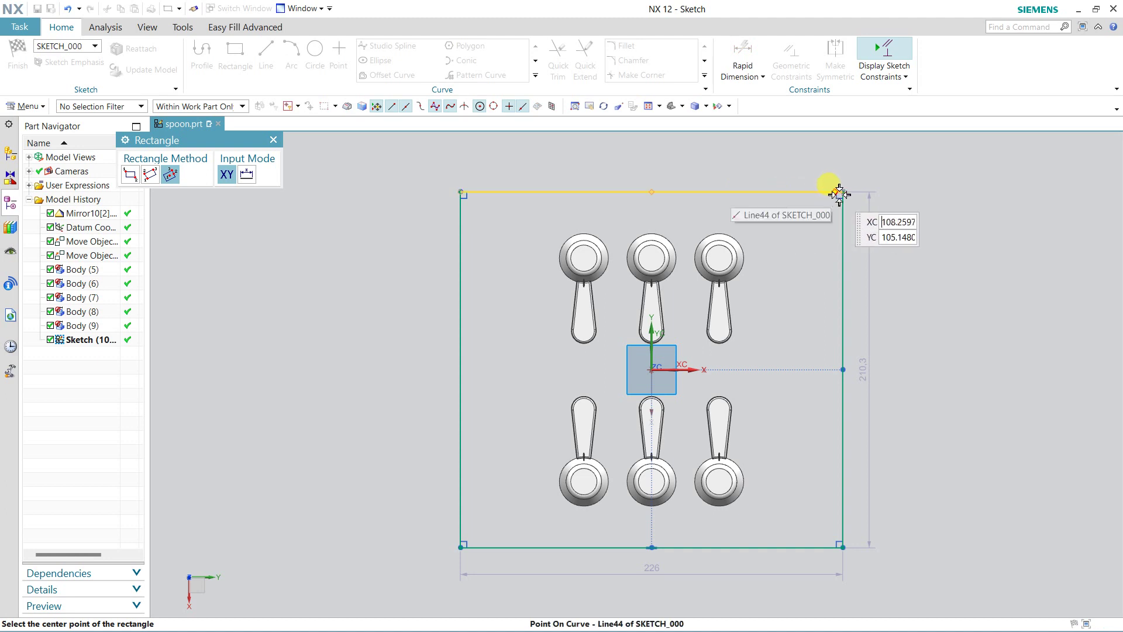
pyautogui.click(843, 191)
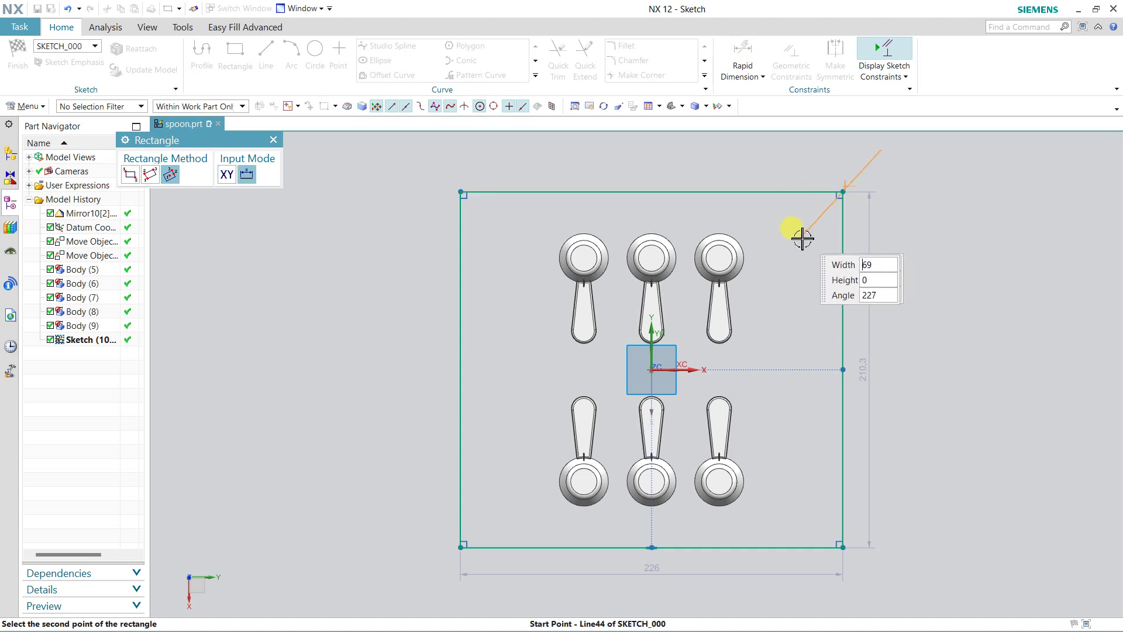
pyautogui.click(132, 175)
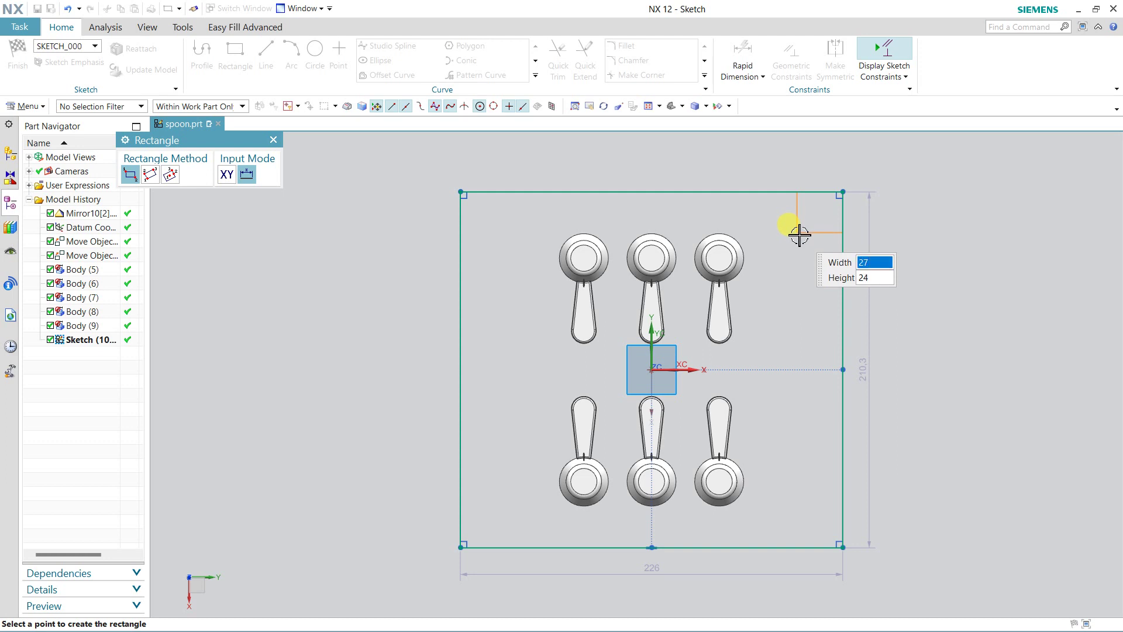
pyautogui.click(798, 233)
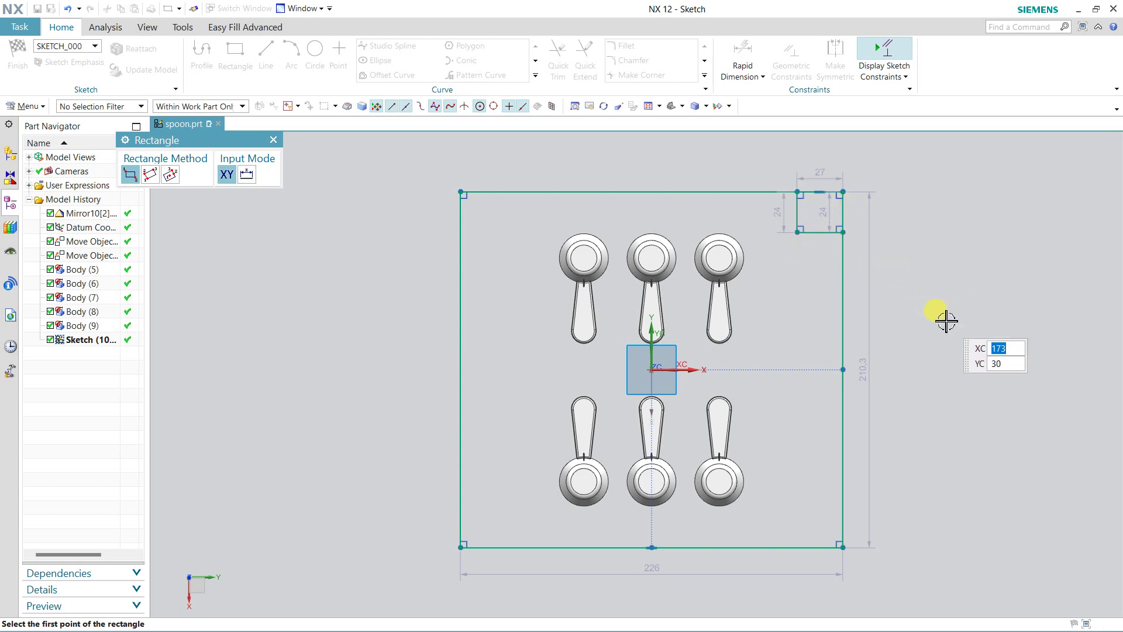
pyautogui.press('Escape')
# Step: Make the small block's edges equal and put its corner on the outline's right edge
pyautogui.scroll(1, 938, 298)
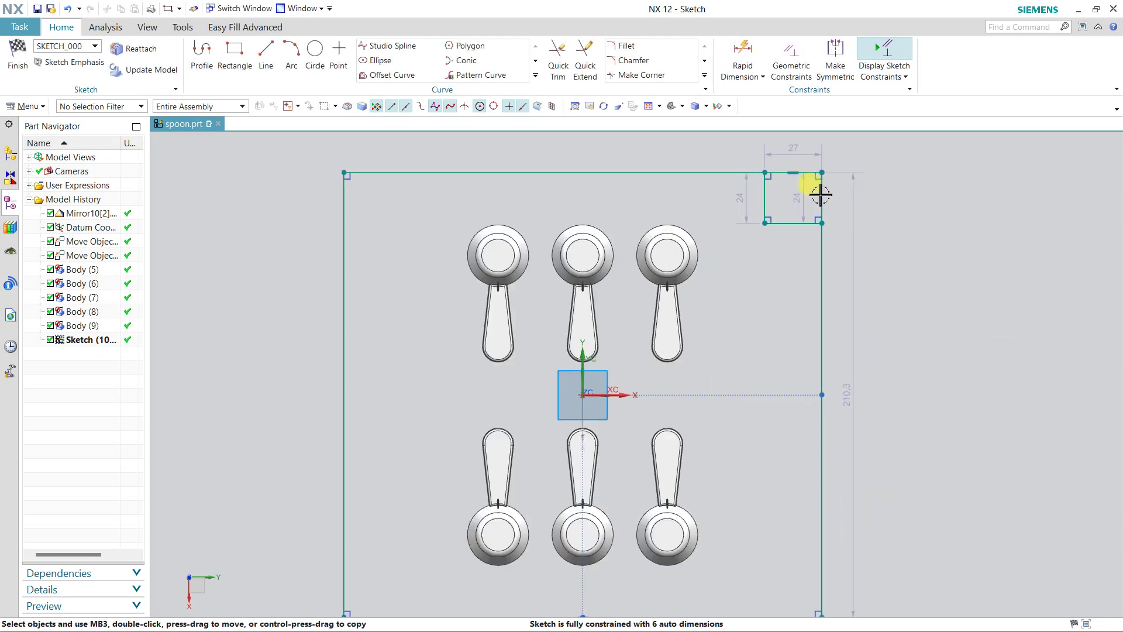
pyautogui.scroll(1, 793, 186)
pyautogui.click(761, 190)
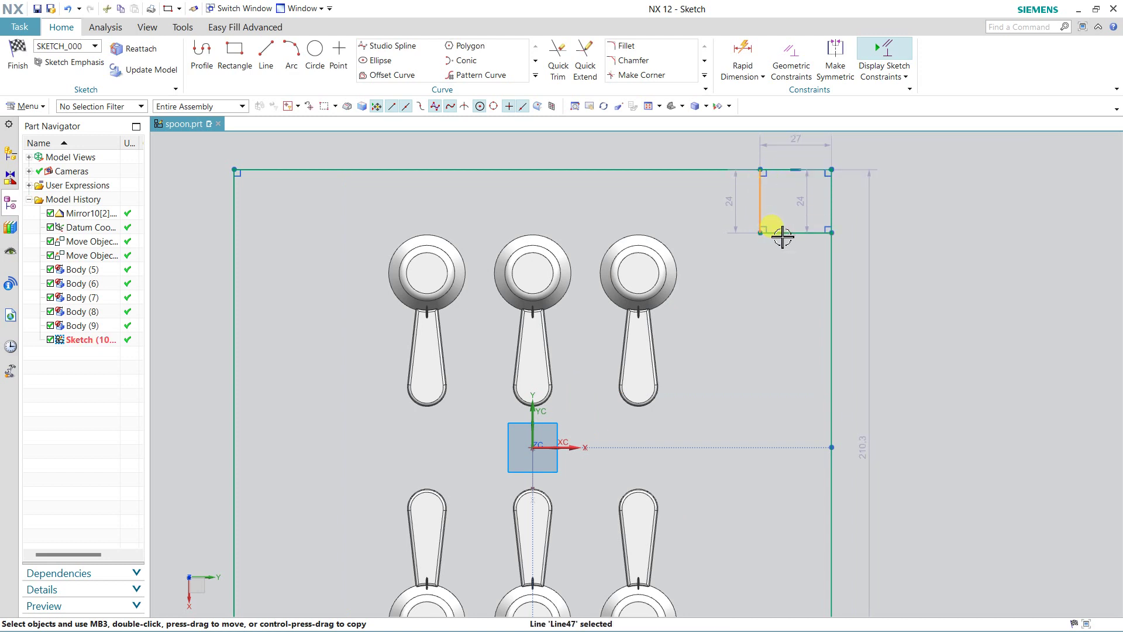
pyautogui.click(783, 234)
pyautogui.click(973, 198)
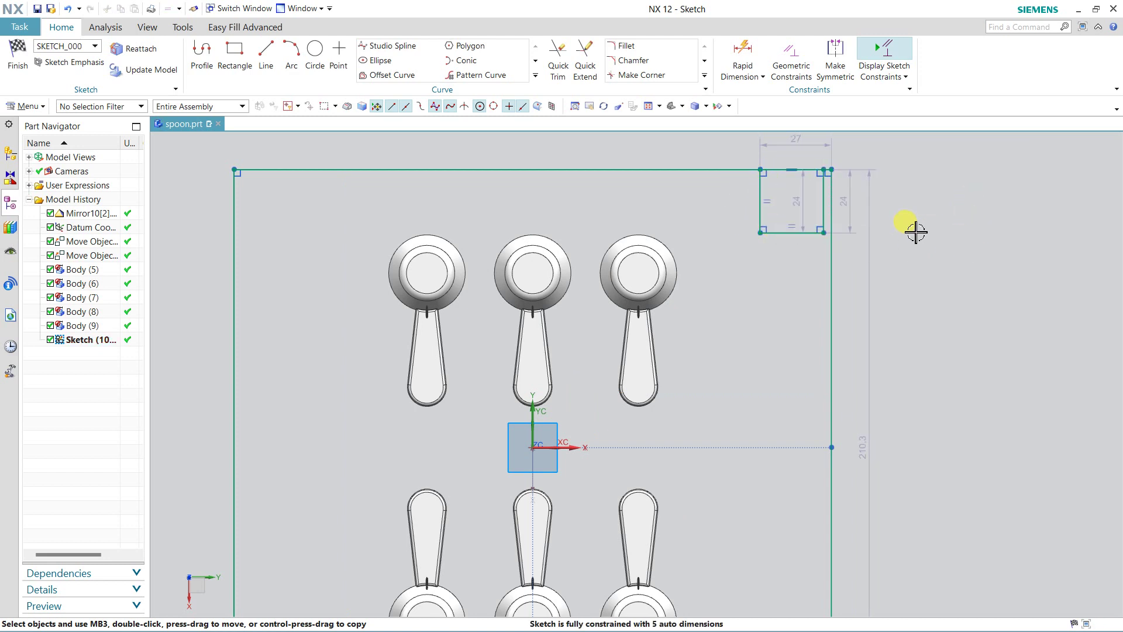
pyautogui.click(822, 233)
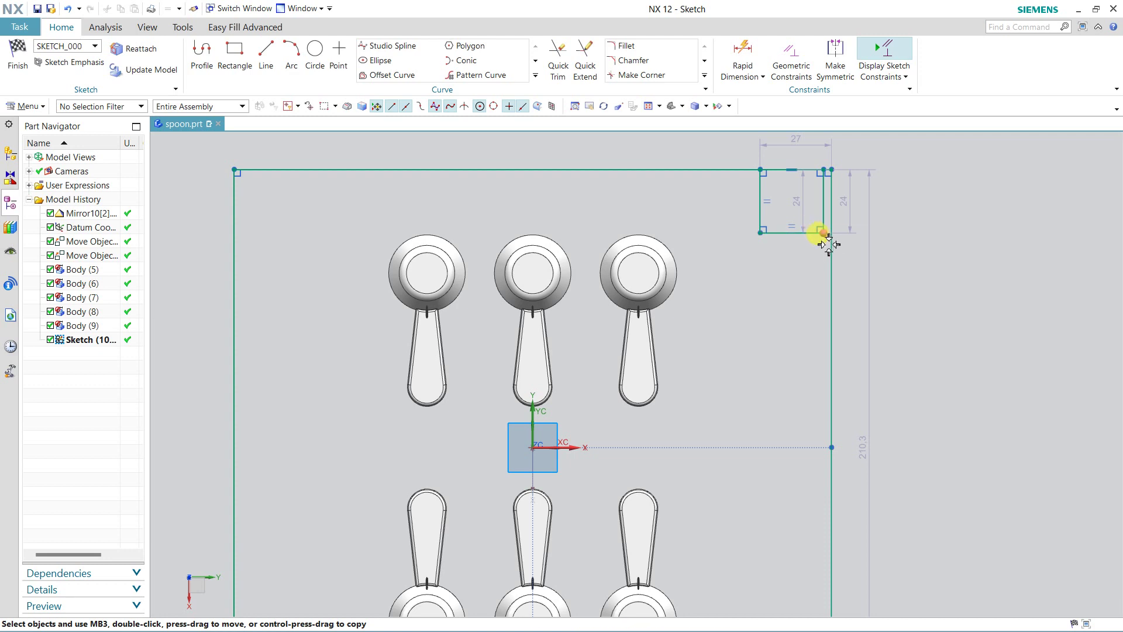
pyautogui.click(853, 229)
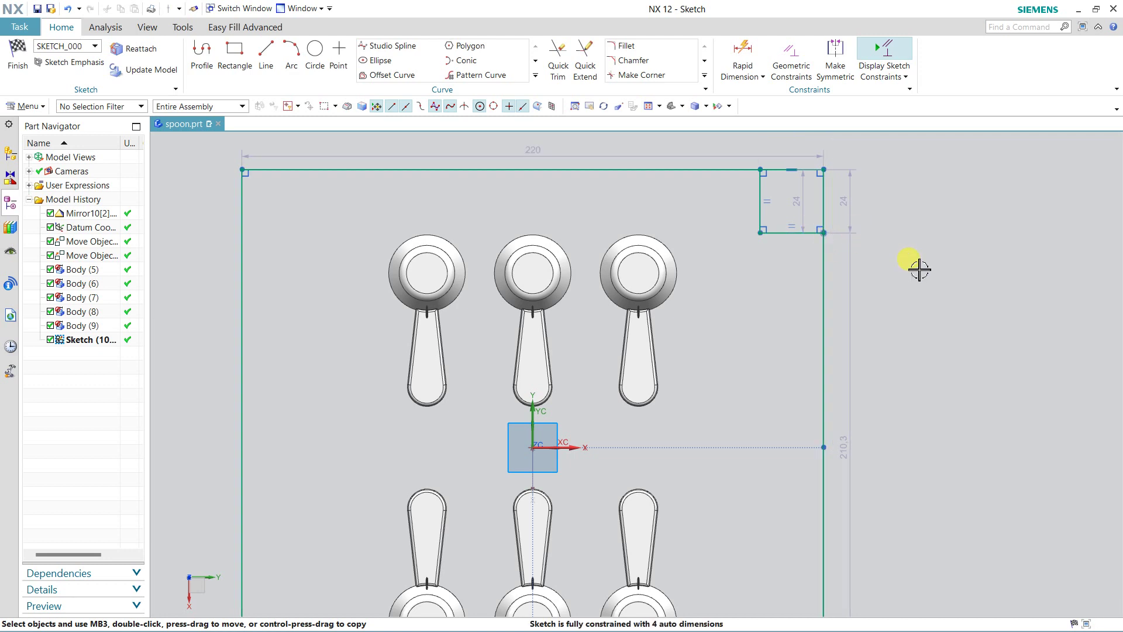
# Step: Centre the outline's top edge on the sketch's vertical axis
pyautogui.scroll(-1, 920, 269)
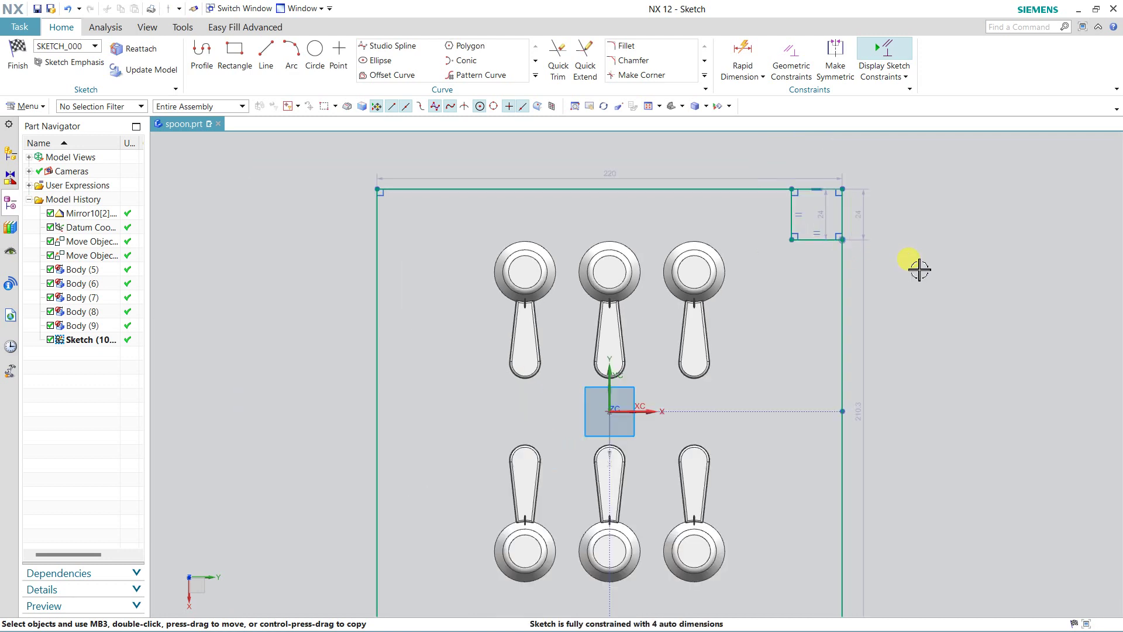
pyautogui.click(610, 189)
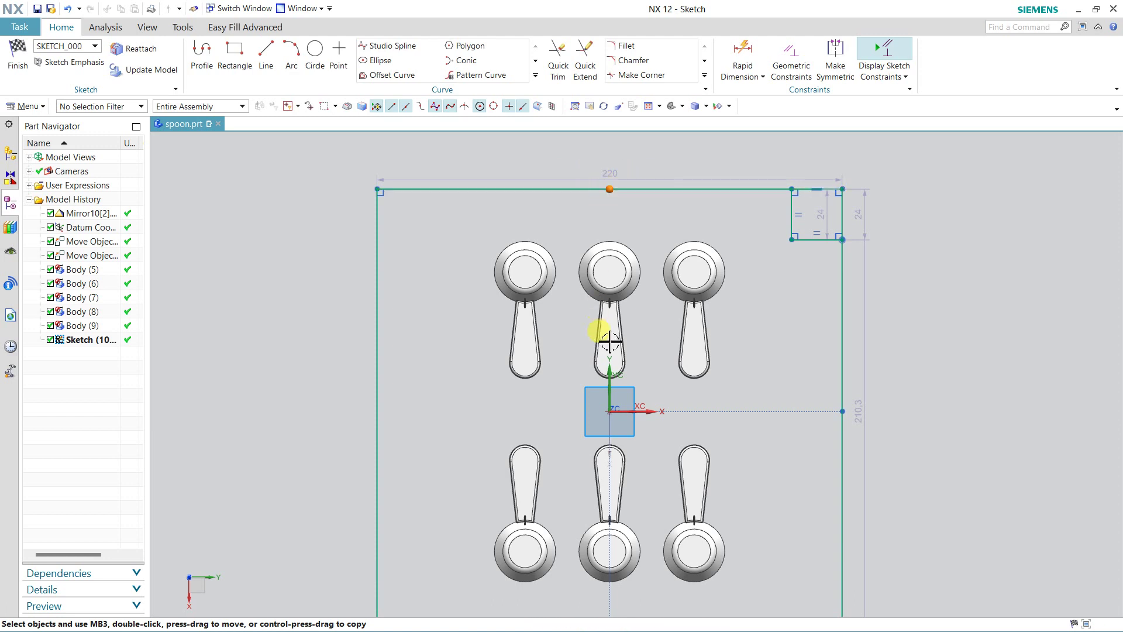
pyautogui.click(609, 379)
pyautogui.click(635, 362)
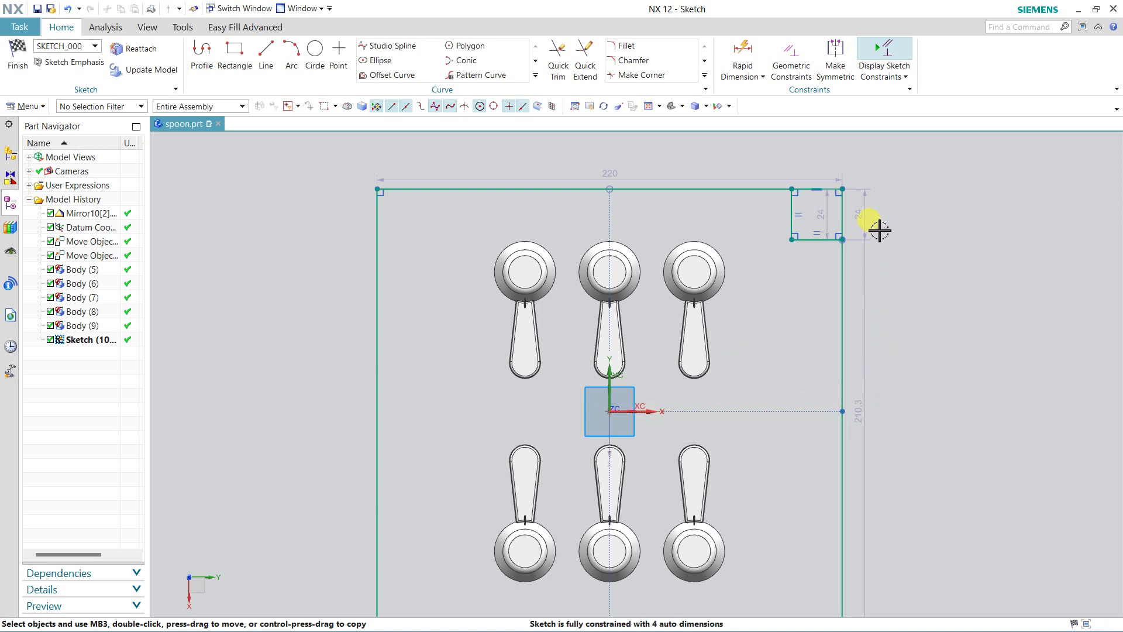
# Step: Align the outline's top edge with the block's top-left corner
pyautogui.moveTo(790, 239); pyautogui.dragTo(790, 268)
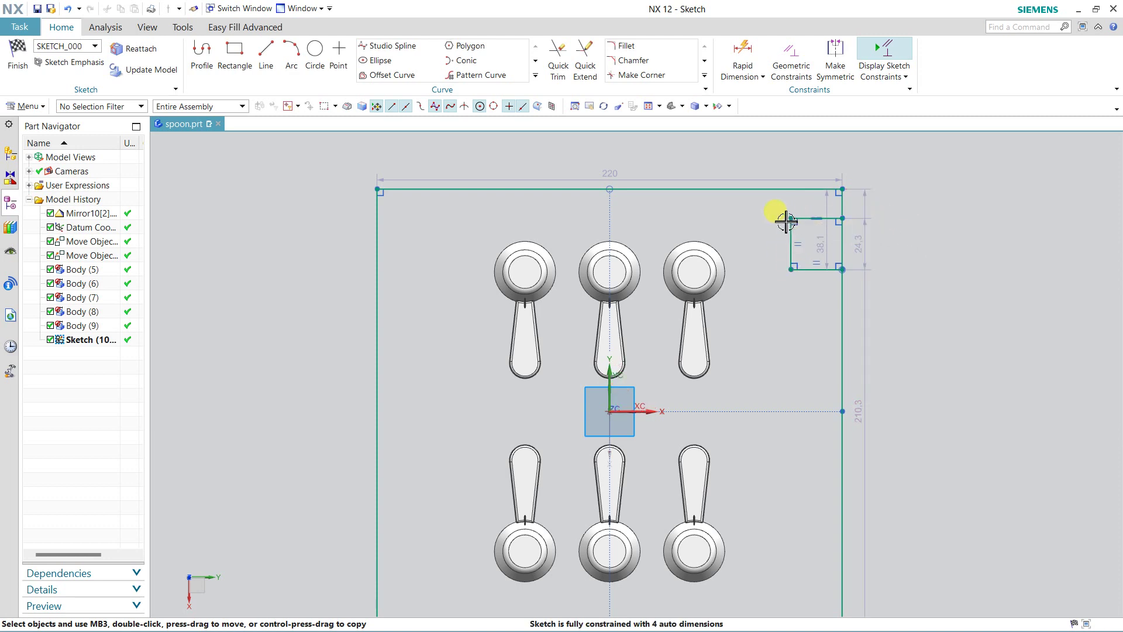
pyautogui.click(790, 219)
pyautogui.click(788, 190)
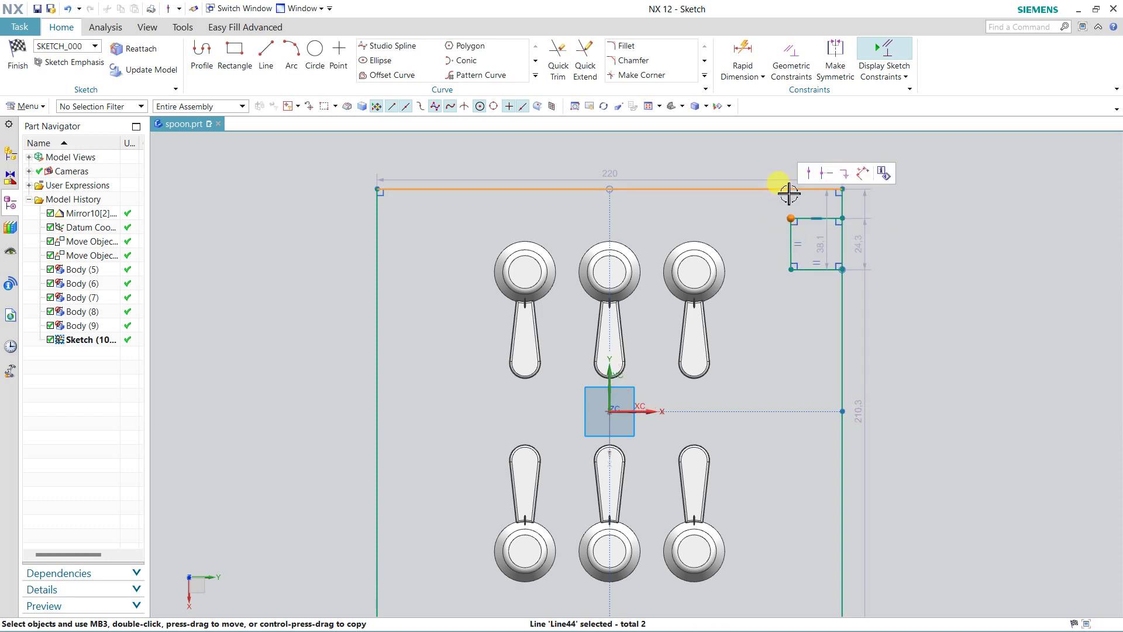
pyautogui.click(809, 178)
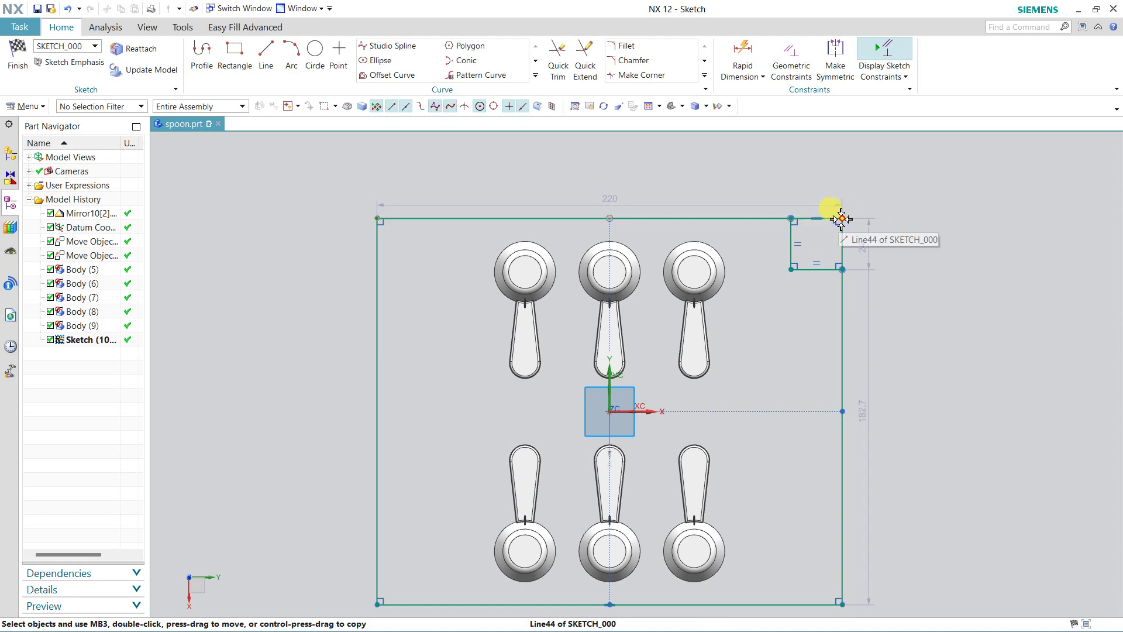
pyautogui.moveTo(840, 218); pyautogui.dragTo(844, 203)
pyautogui.keyDown('shift'); pyautogui.moveTo(780, 306); pyautogui.dragTo(777, 261, button='middle'); pyautogui.keyUp('shift')
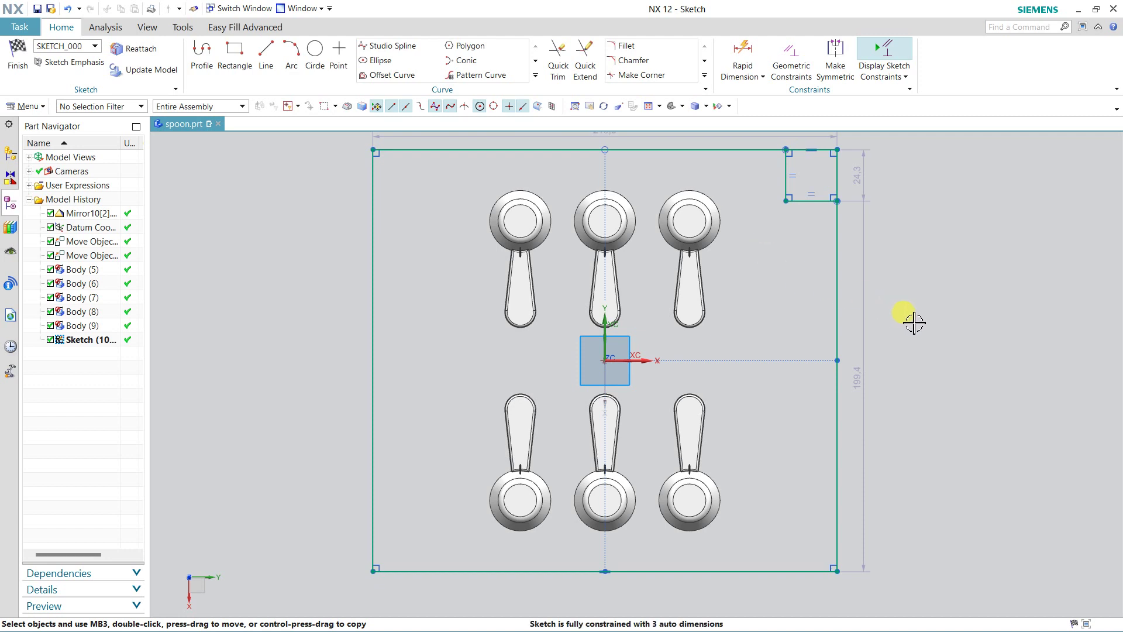
# Step: Set the locating block's dimension to 25
pyautogui.doubleClick(864, 184)
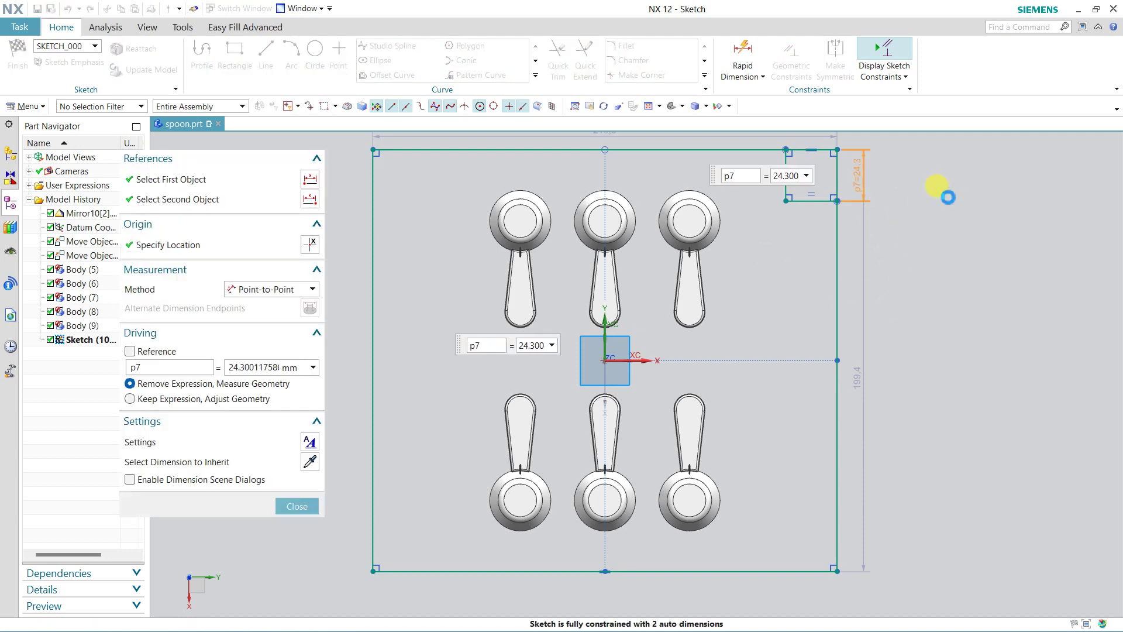
pyautogui.write('25')
pyautogui.click(948, 196)
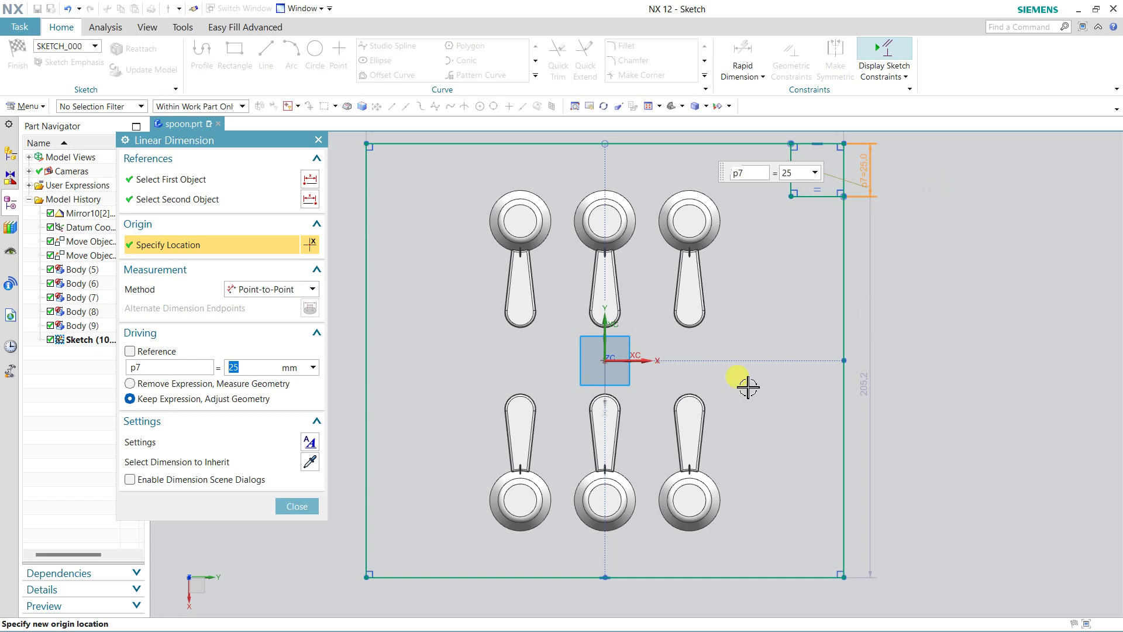
pyautogui.click(297, 506)
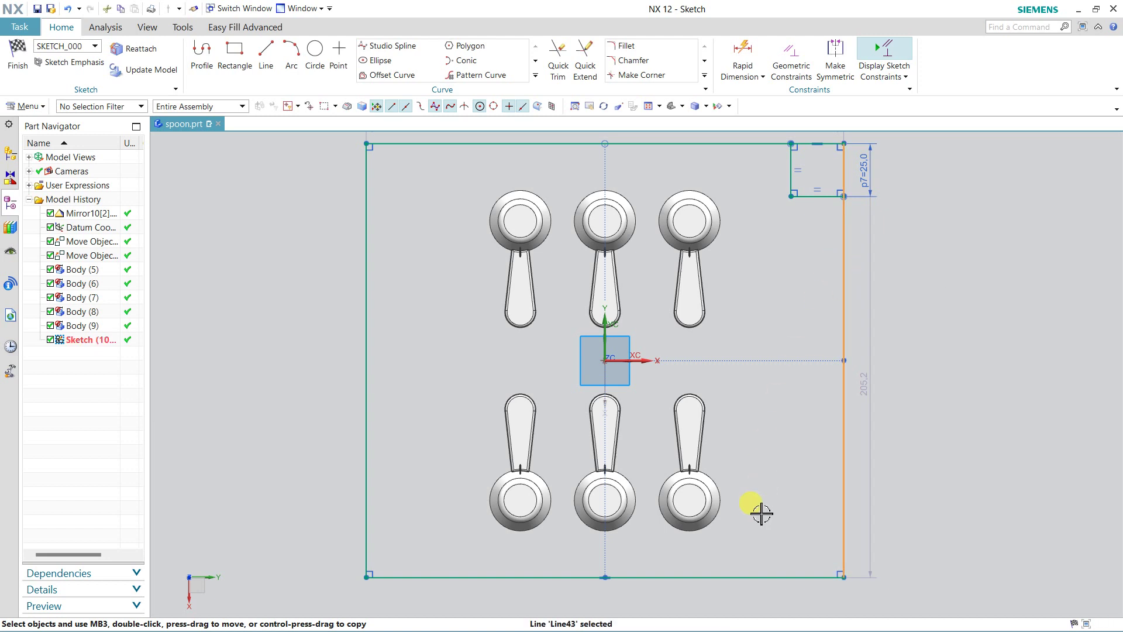
# Step: Make the outline's sides equal length and set its height to 225
pyautogui.click(734, 577)
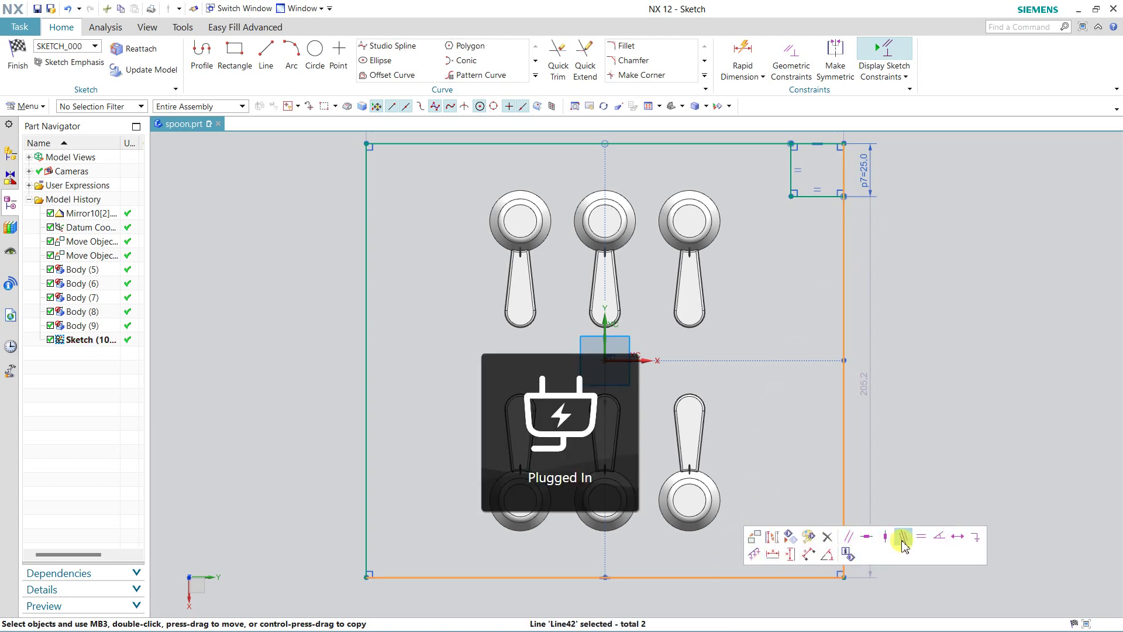
pyautogui.click(949, 466)
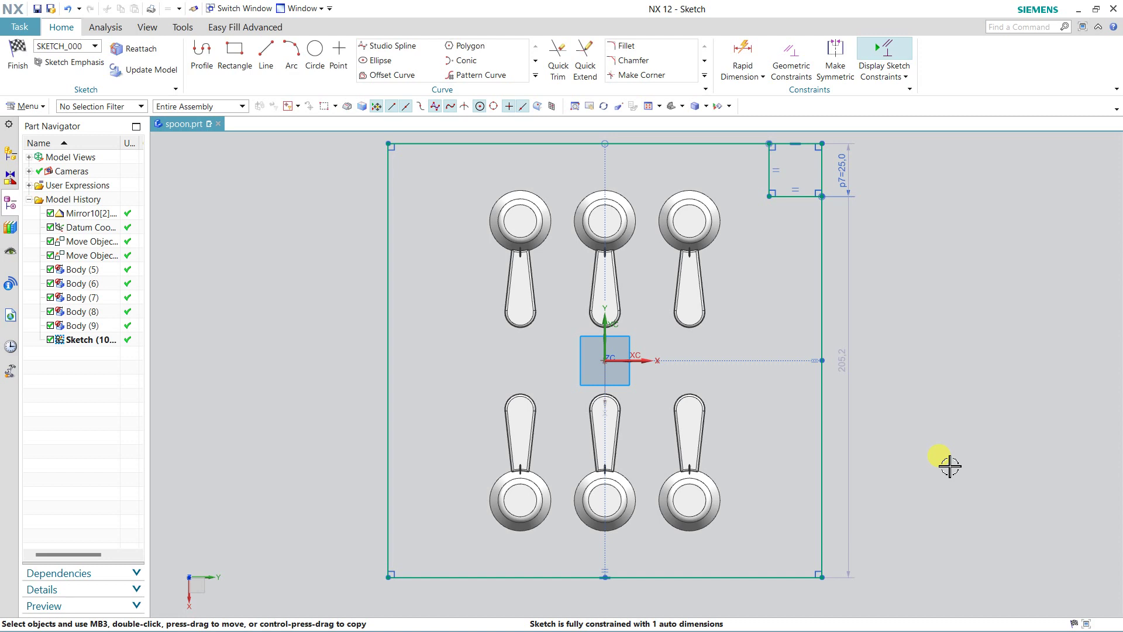
pyautogui.doubleClick(848, 362)
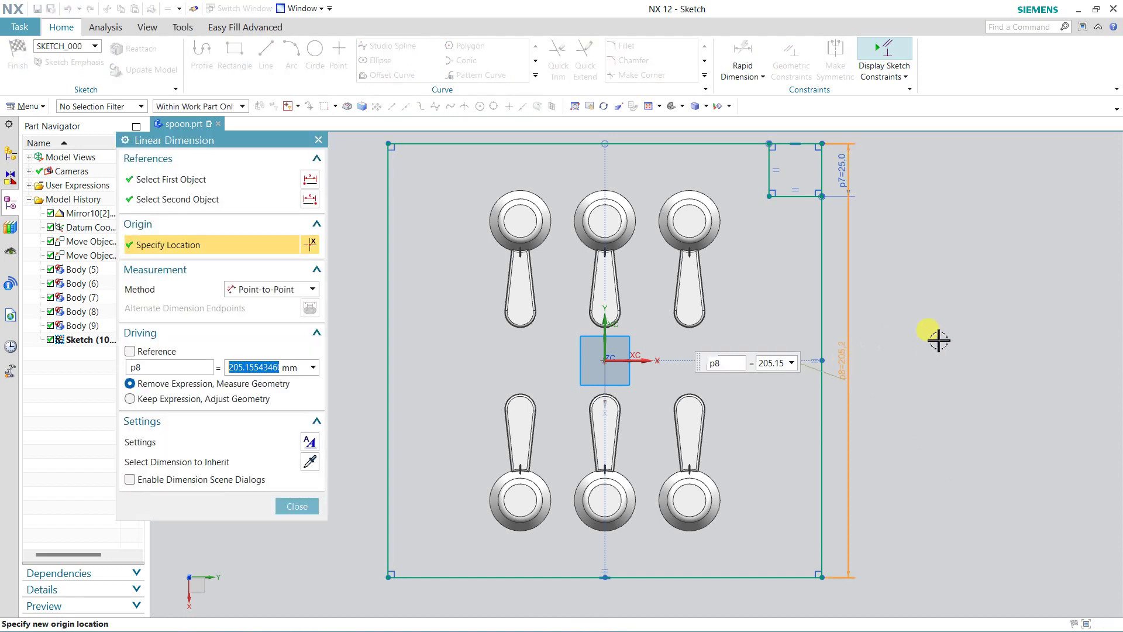
pyautogui.write('225')
pyautogui.press('Return')
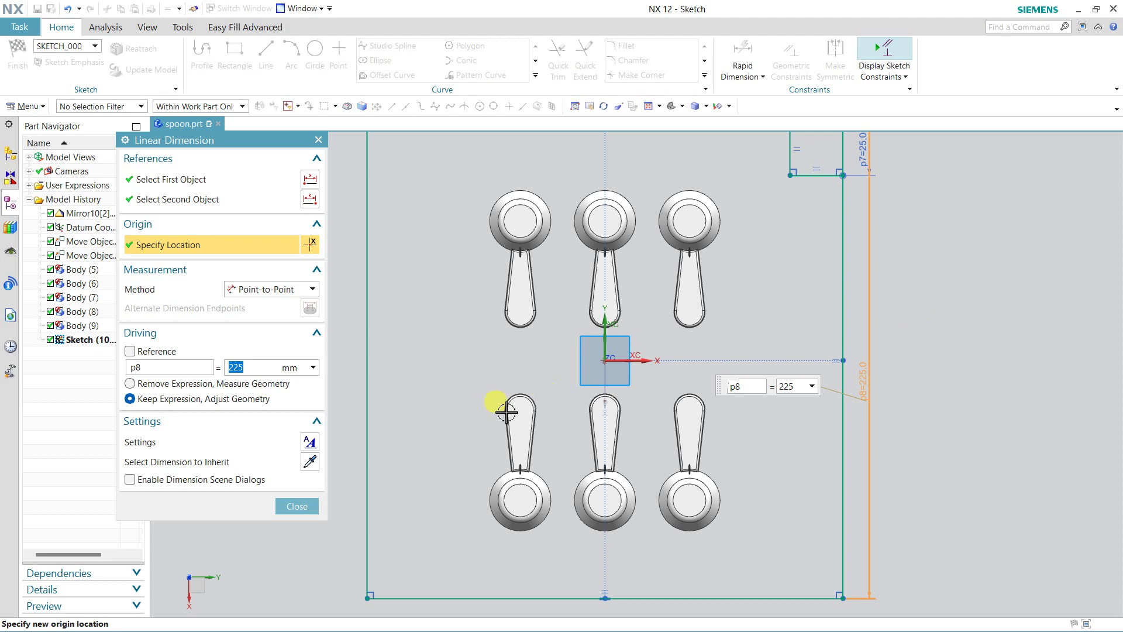
pyautogui.click(291, 509)
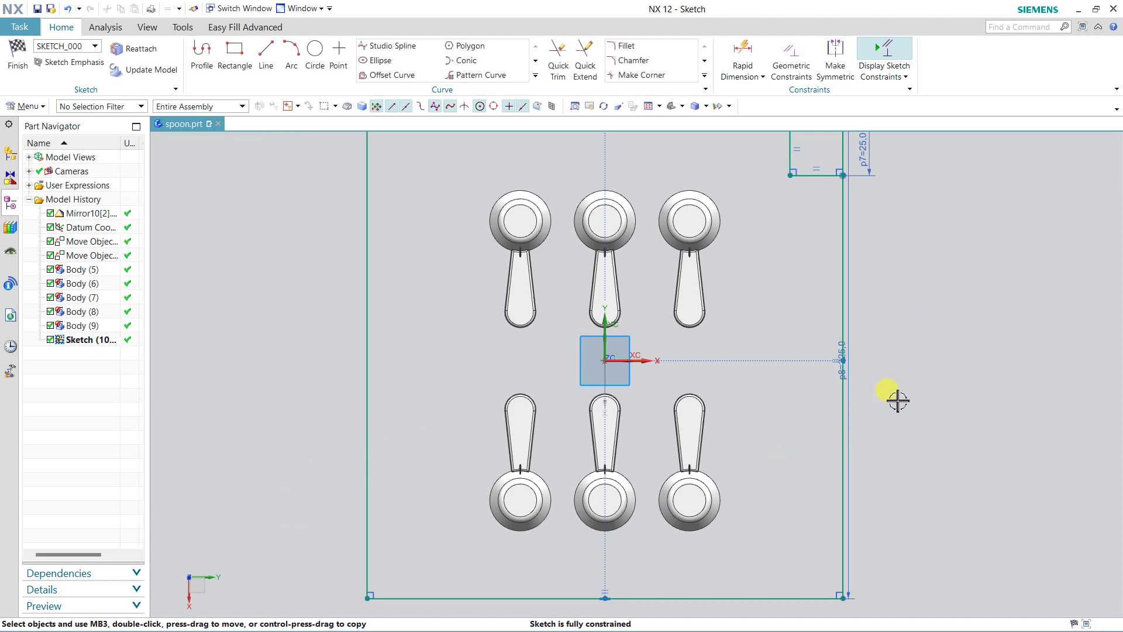
pyautogui.scroll(1, 898, 401)
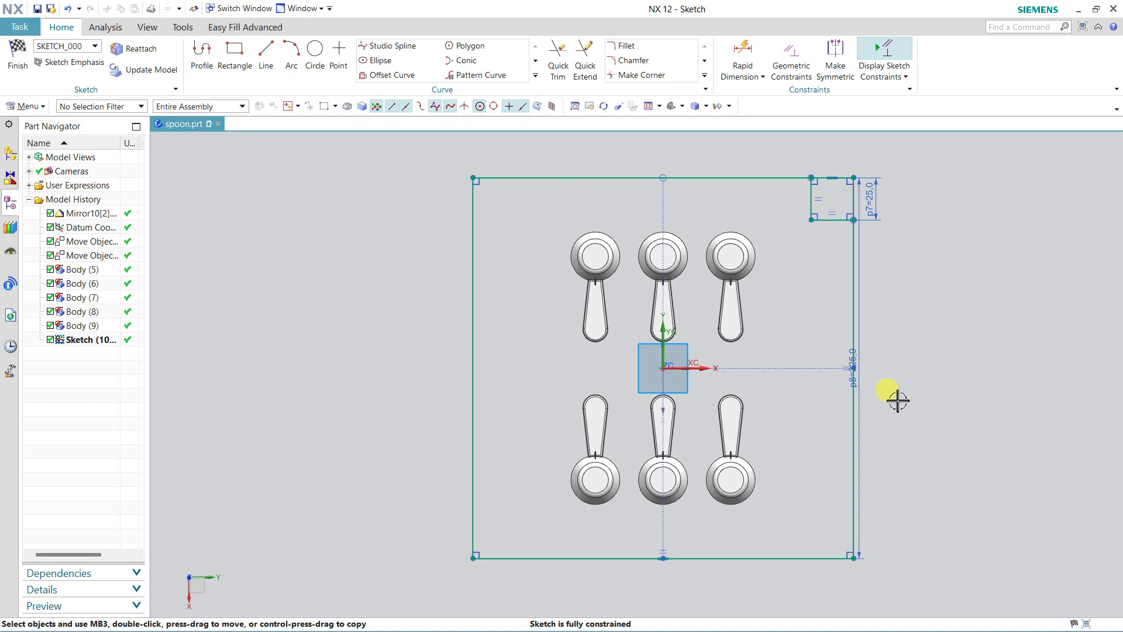
pyautogui.moveTo(856, 326); pyautogui.dragTo(897, 321)
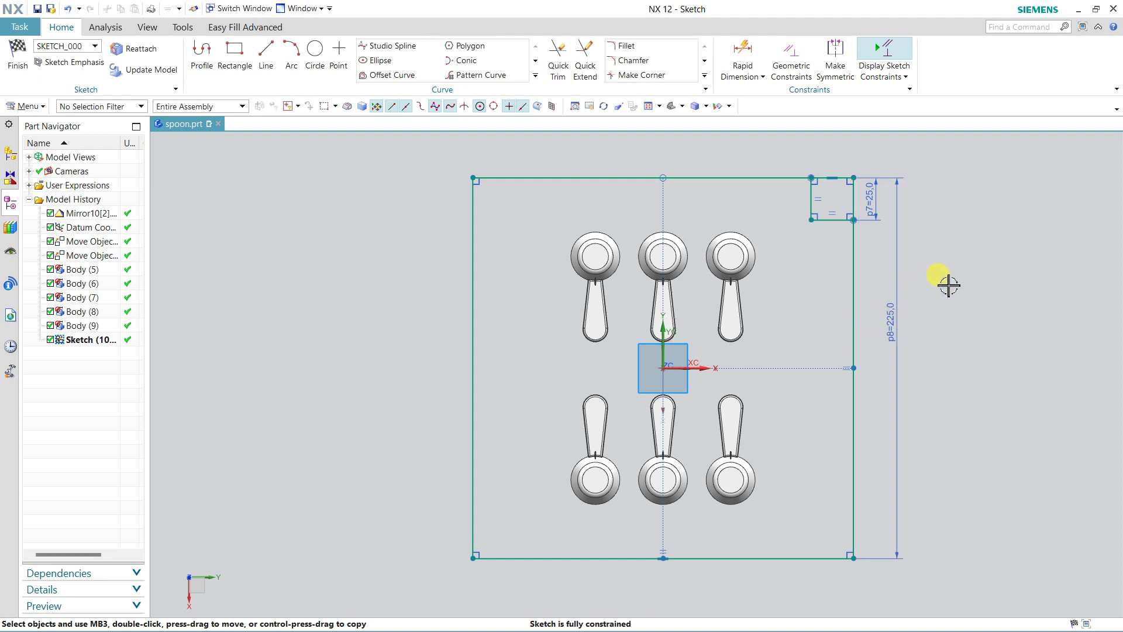
# Step: Finish the sketch and select the connected square outline for extrusion
pyautogui.click(18, 56)
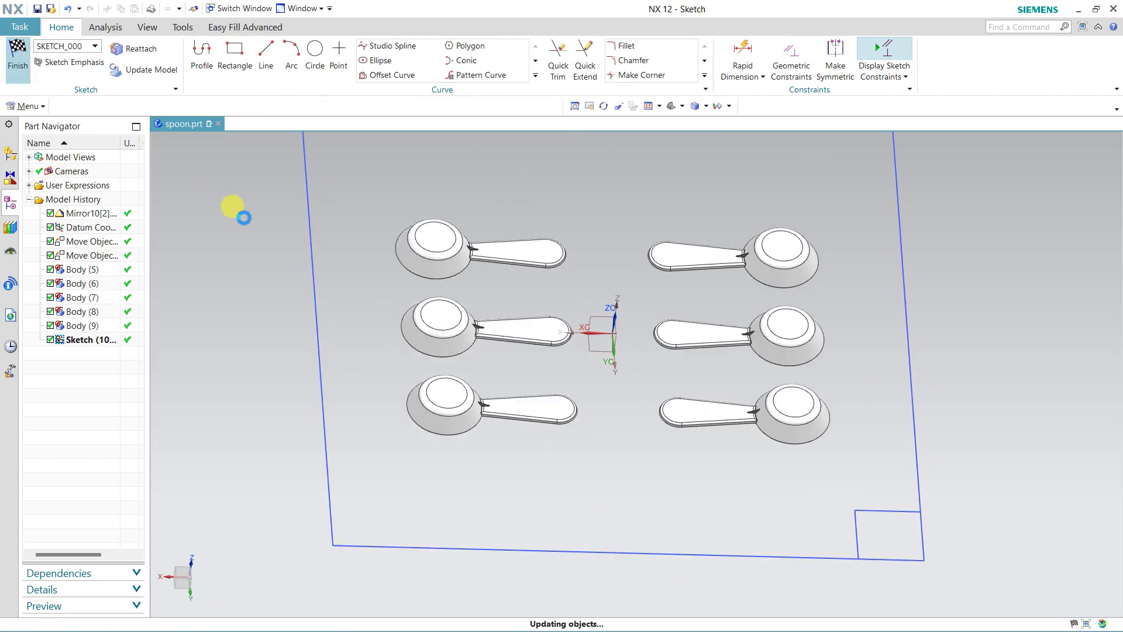
pyautogui.moveTo(483, 419)
pyautogui.mouseDown(button='middle')
pyautogui.moveTo(572, 466)
pyautogui.moveTo(389, 300)
pyautogui.mouseUp(button='middle')
pyautogui.click(225, 56)
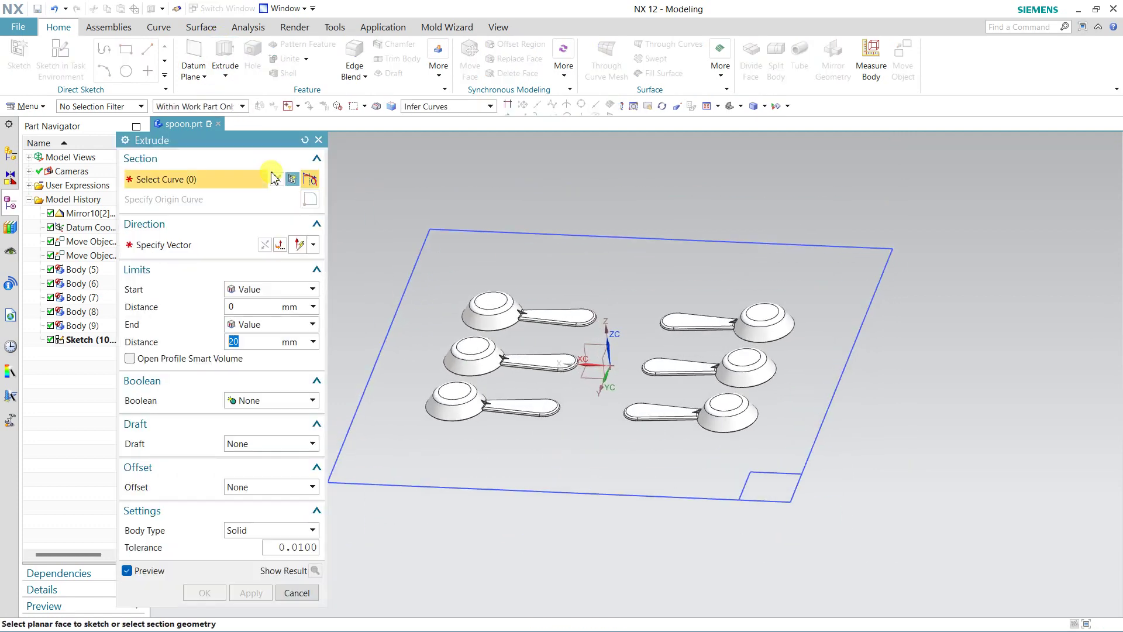
pyautogui.click(459, 106)
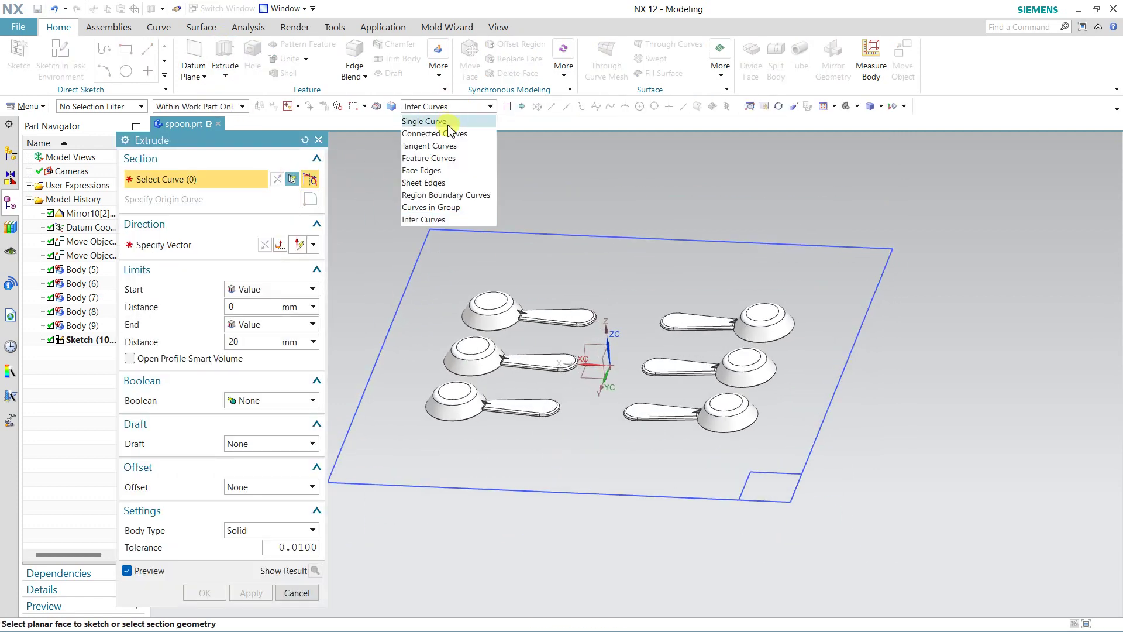
pyautogui.click(448, 134)
pyautogui.click(497, 232)
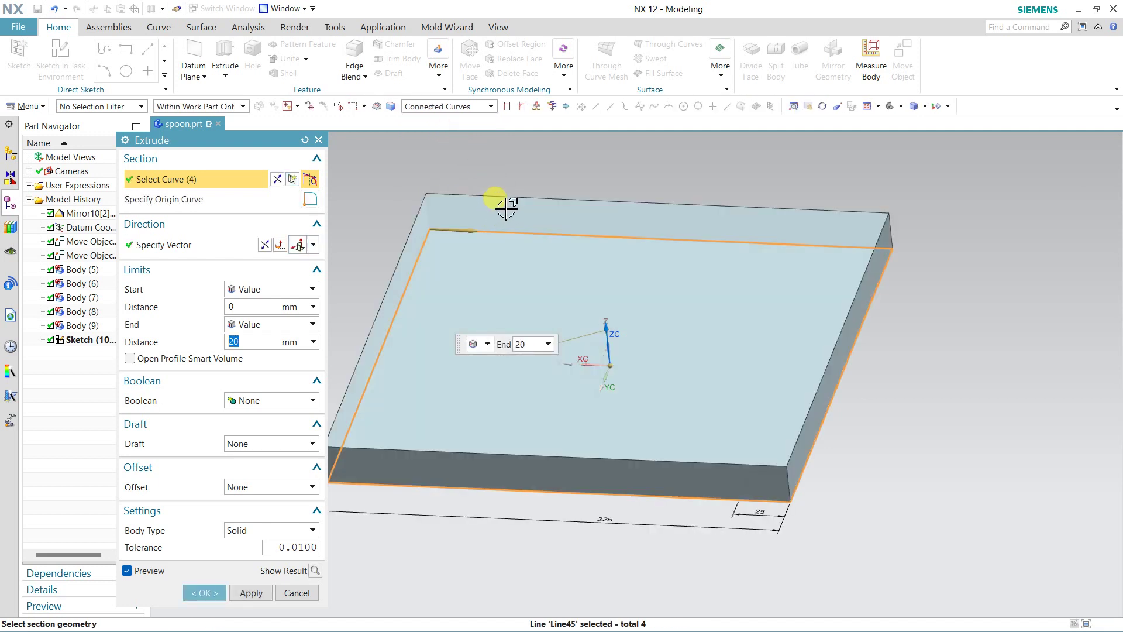
# Step: Extrude the outline symmetrically 20 mm into a solid block, viewed as wireframe
pyautogui.moveTo(883, 318); pyautogui.dragTo(922, 287, button='middle')
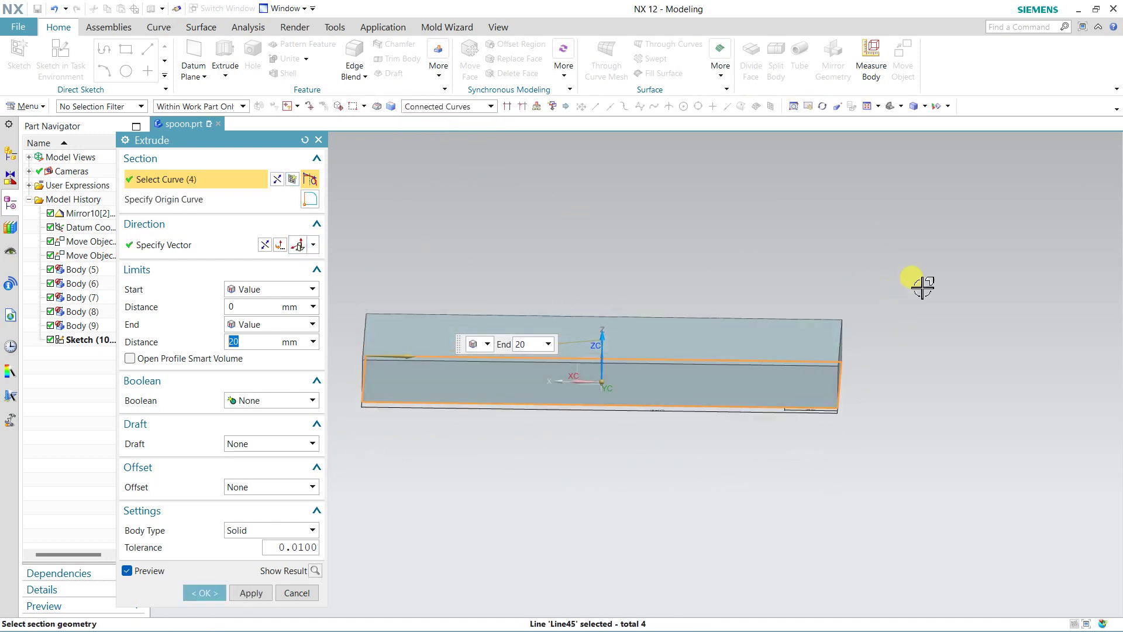
pyautogui.scroll(2, 434, 366)
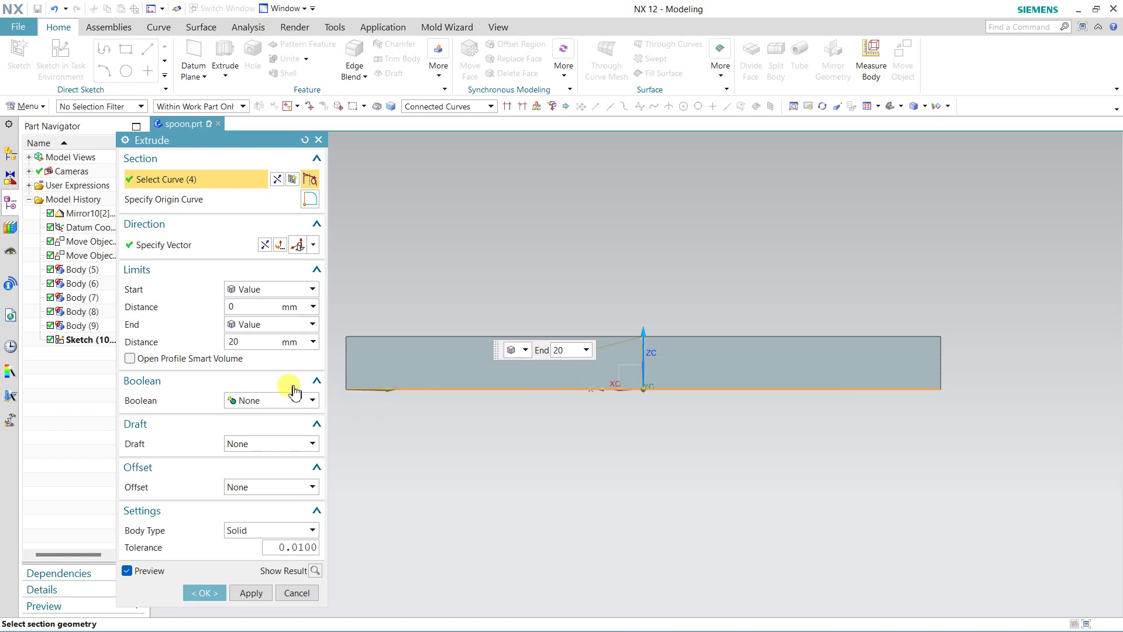
pyautogui.click(255, 330)
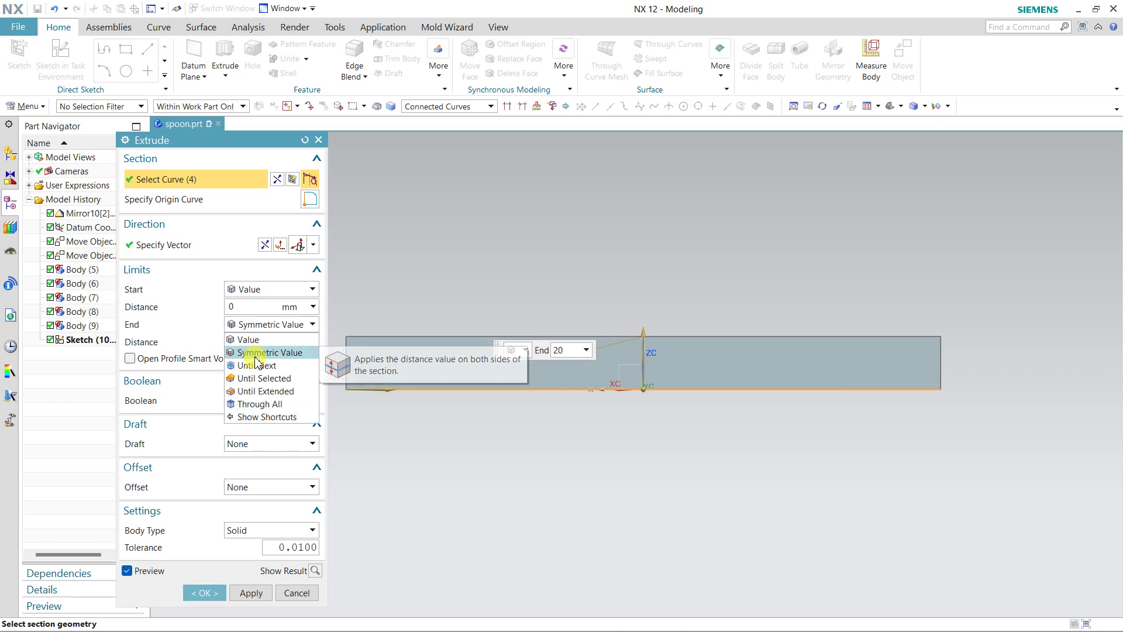
pyautogui.click(256, 352)
pyautogui.rightClick(695, 244)
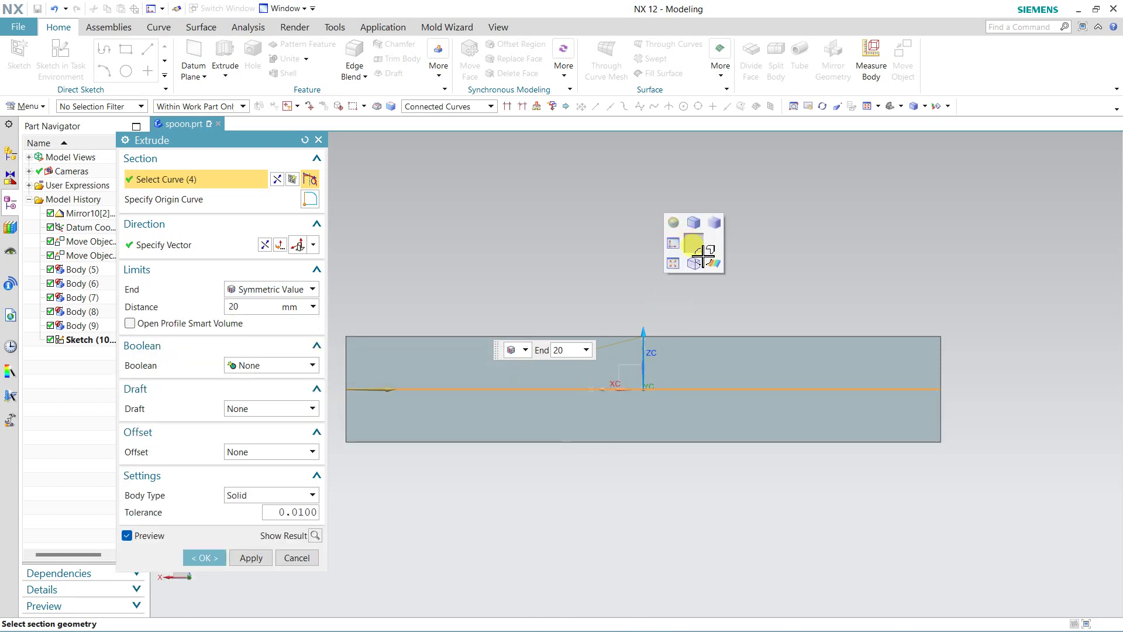
pyautogui.click(702, 260)
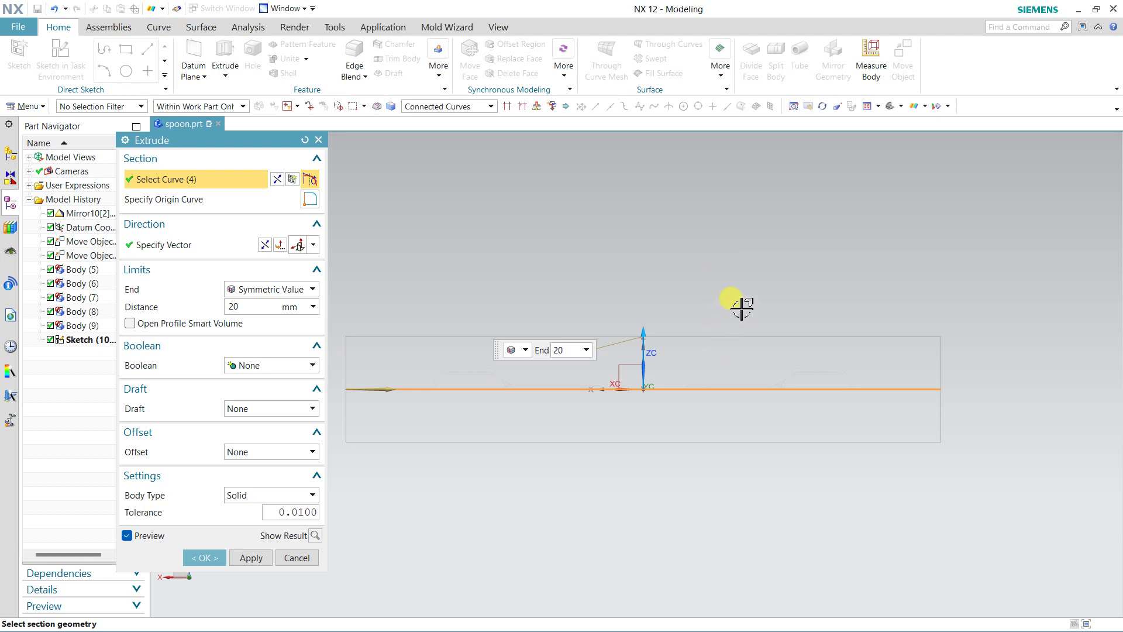
pyautogui.moveTo(741, 309); pyautogui.dragTo(718, 321, button='middle')
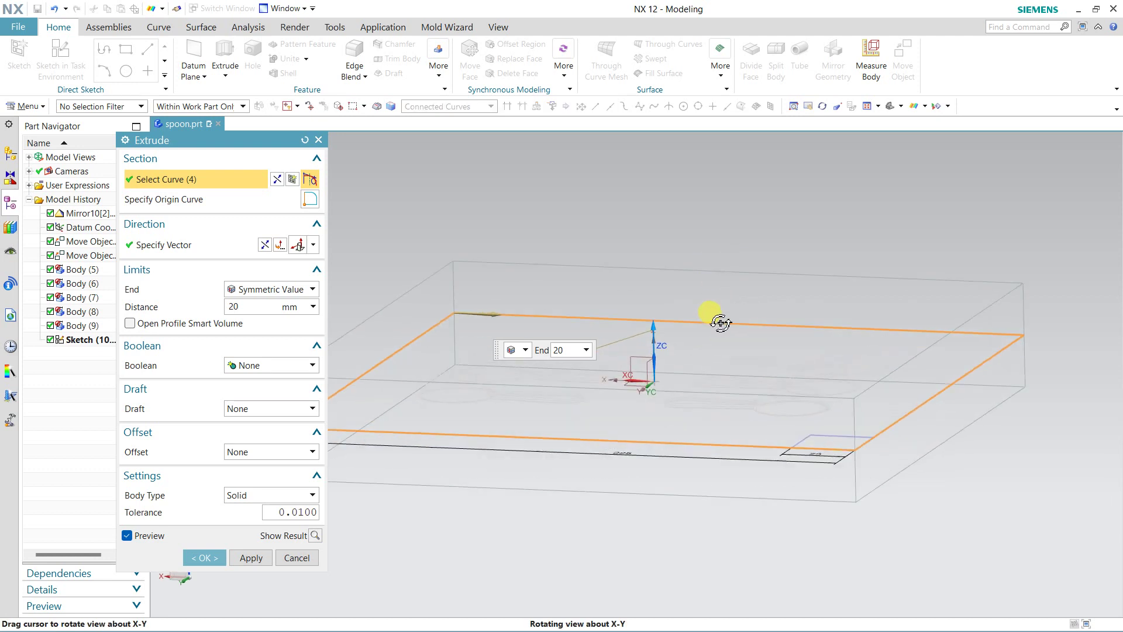
pyautogui.click(202, 558)
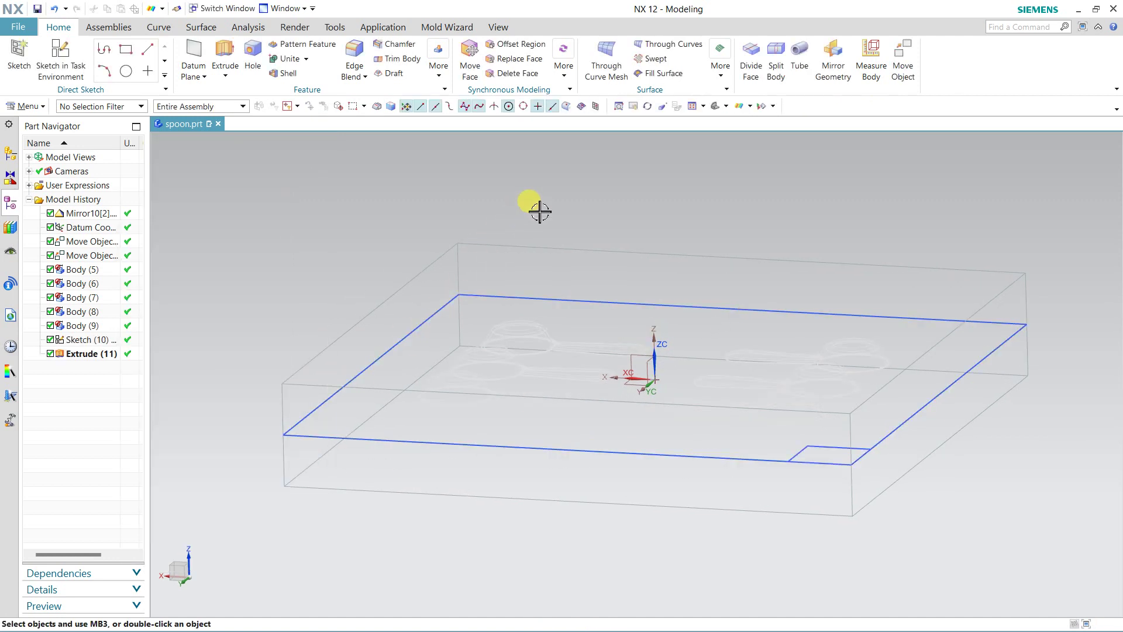
# Step: Set the extruded block's translucency to 50 and view it from the front
pyautogui.moveTo(542, 210); pyautogui.dragTo(537, 190, button='right')
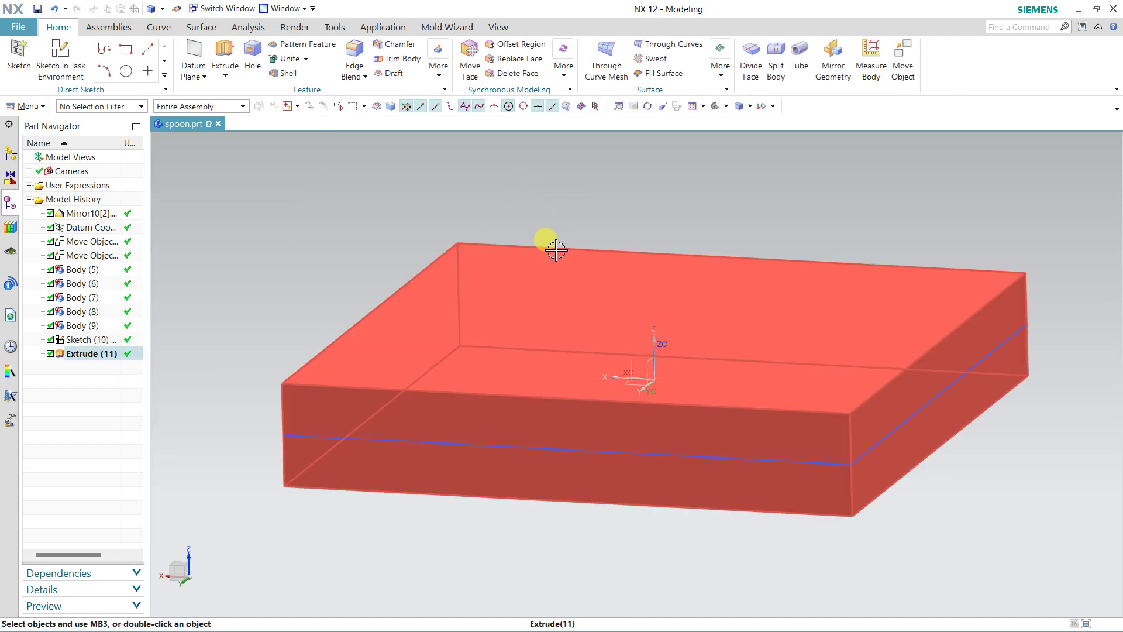
pyautogui.click(549, 244)
pyautogui.click(254, 32)
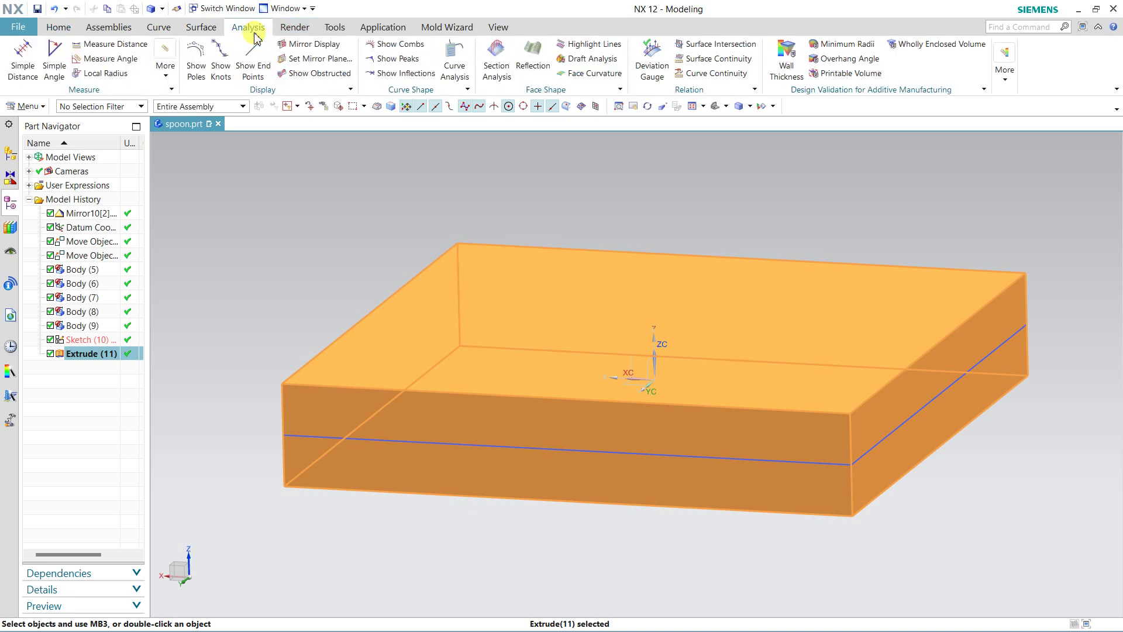
pyautogui.click(52, 31)
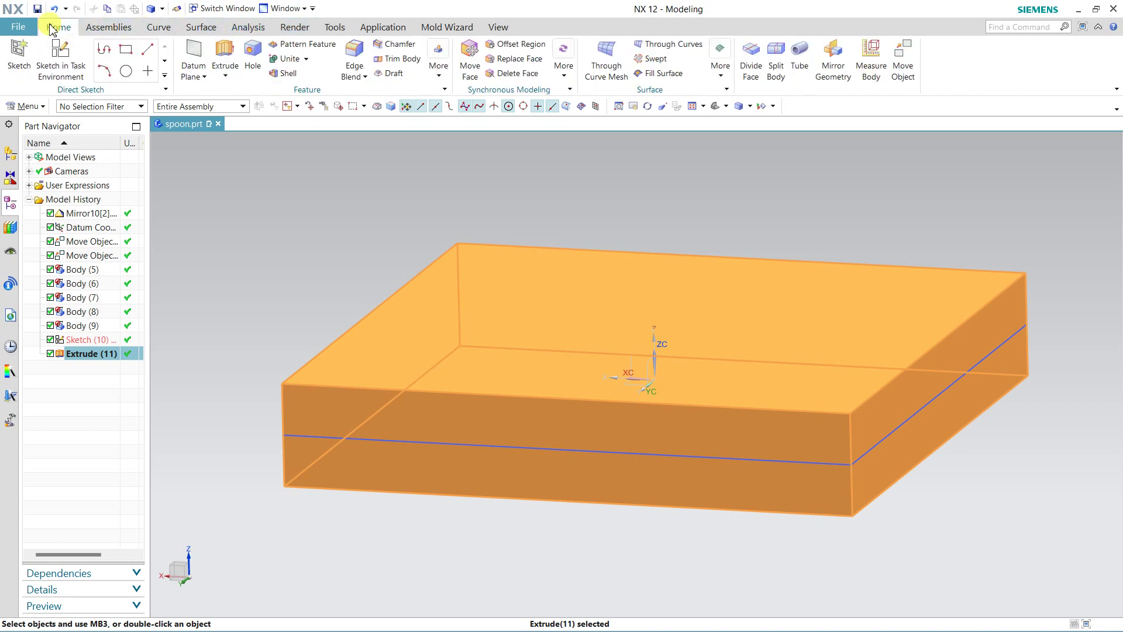
pyautogui.click(499, 27)
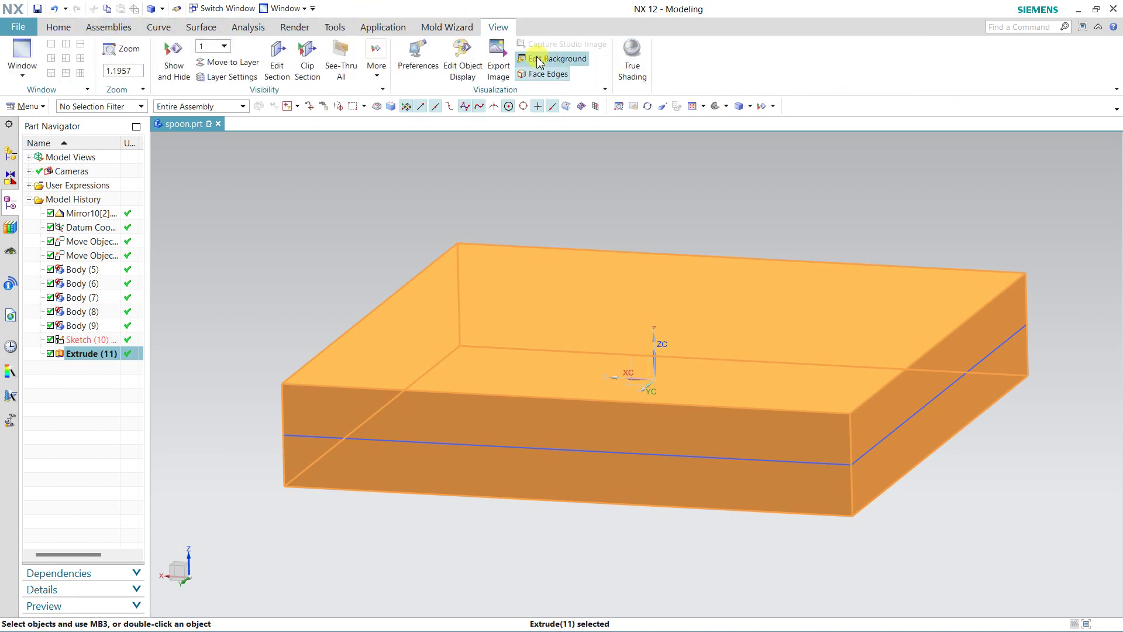
pyautogui.click(465, 68)
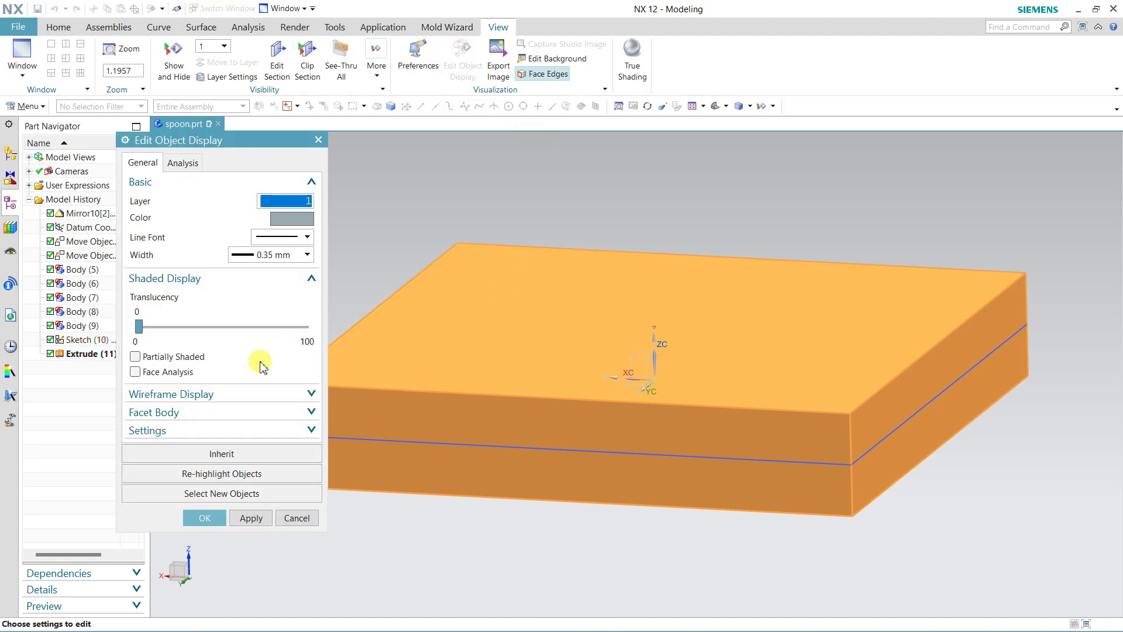
pyautogui.click(259, 325)
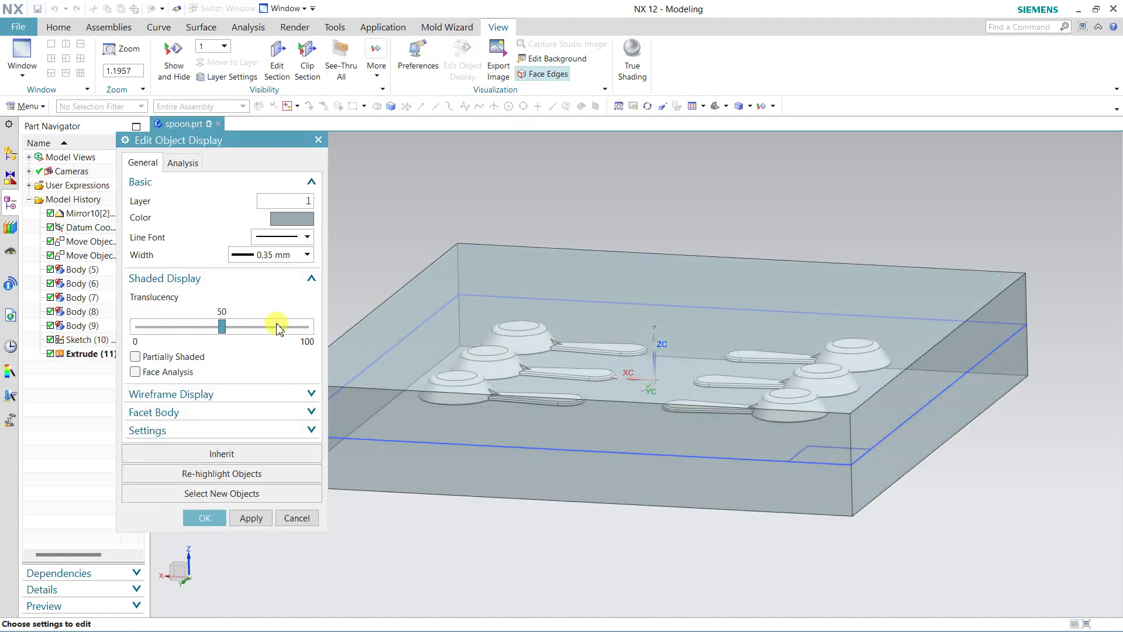
pyautogui.click(202, 517)
pyautogui.moveTo(396, 476)
pyautogui.mouseDown(button='middle')
pyautogui.moveTo(585, 263)
pyautogui.moveTo(590, 308)
pyautogui.moveTo(590, 258)
pyautogui.mouseUp(button='middle')
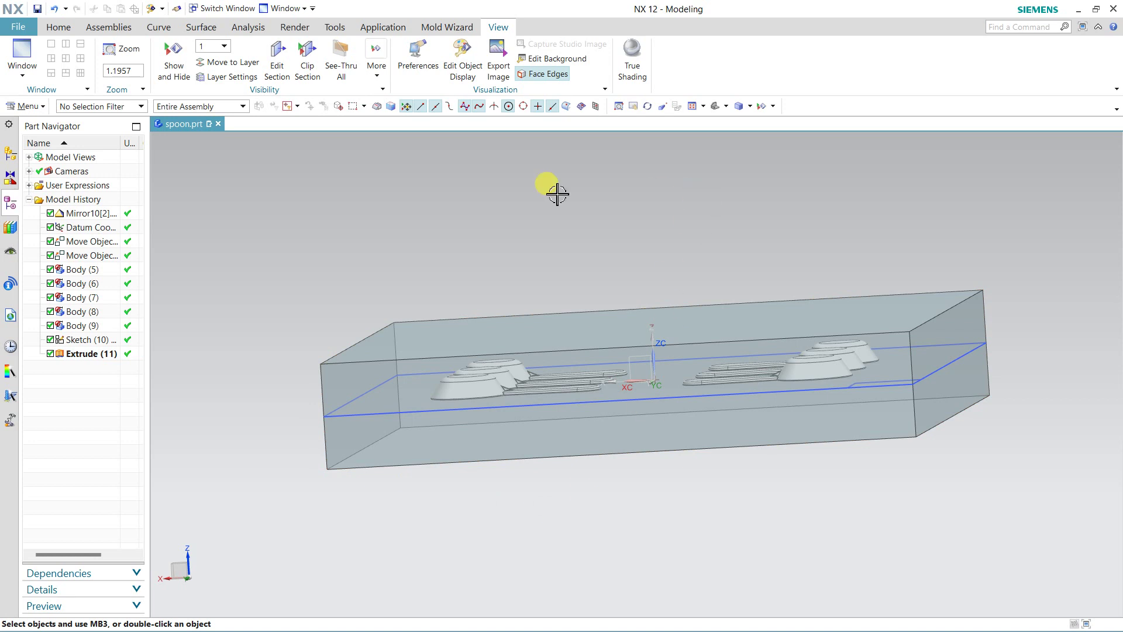
pyautogui.hotkey('ctrl', 'alt', 'f')
pyautogui.scroll(1, 474, 327)
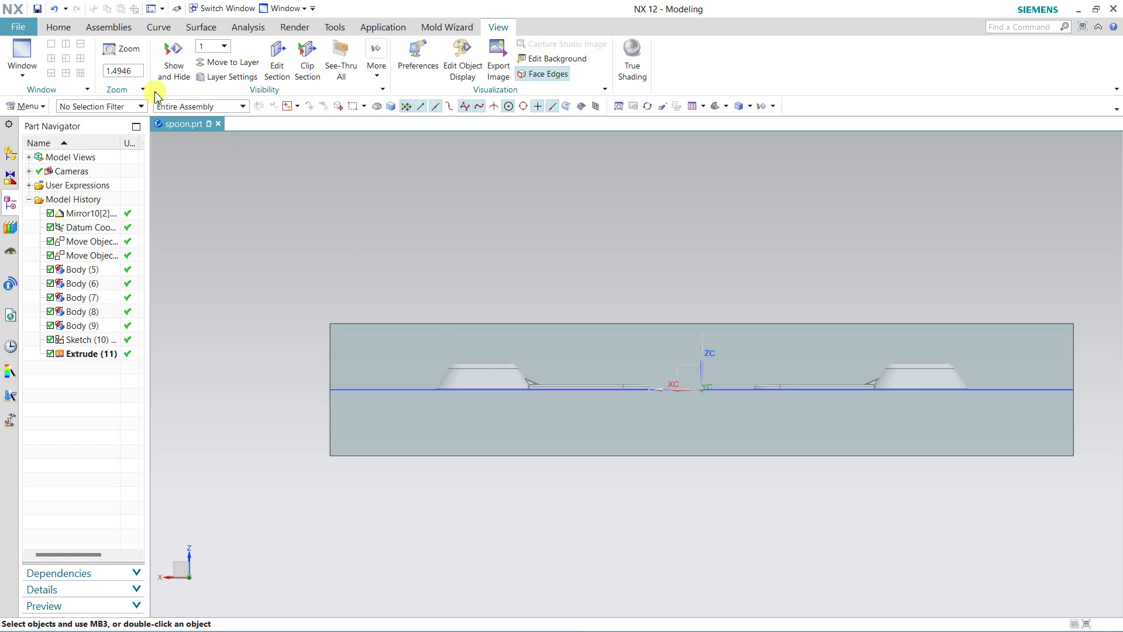
# Step: Set up a Projected Distance measurement along the vertical Z direction
pyautogui.click(248, 27)
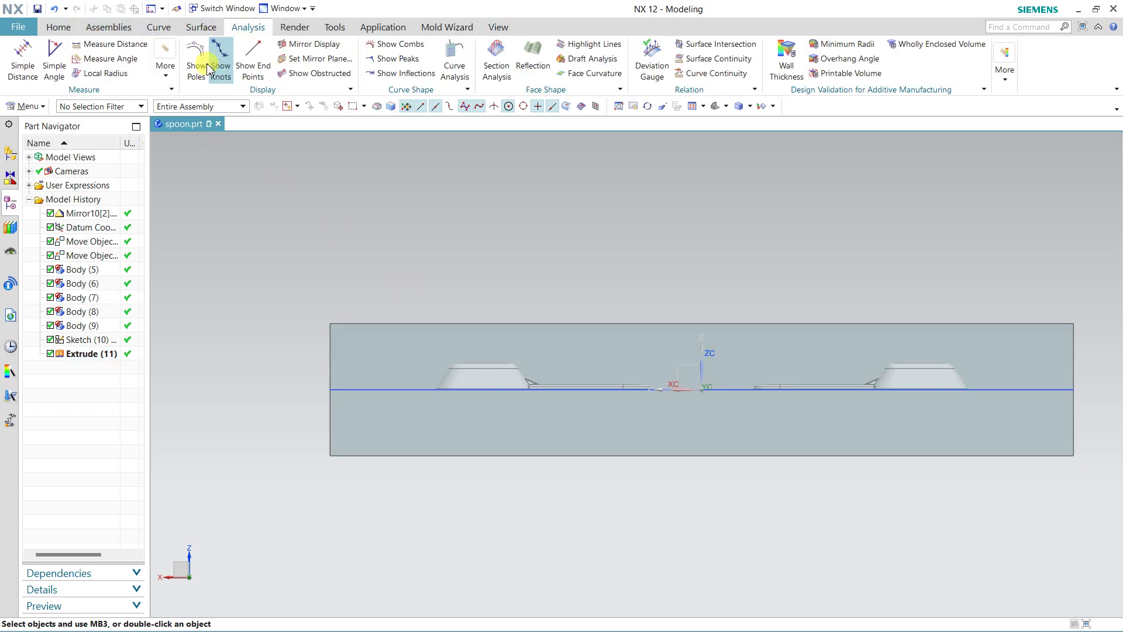
pyautogui.click(122, 47)
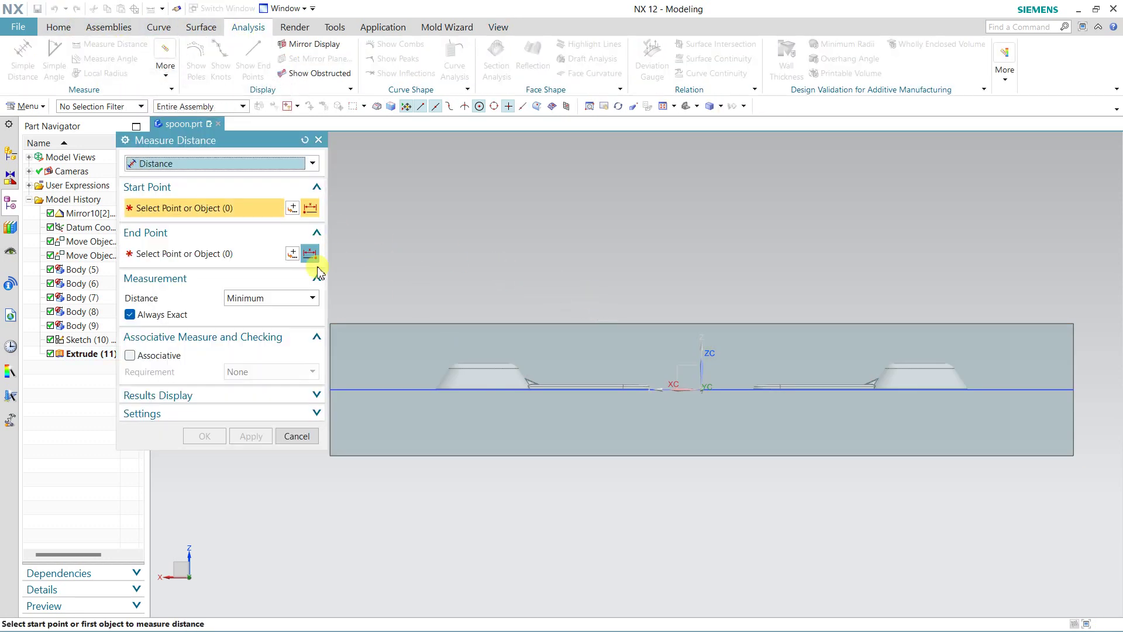
pyautogui.click(227, 253)
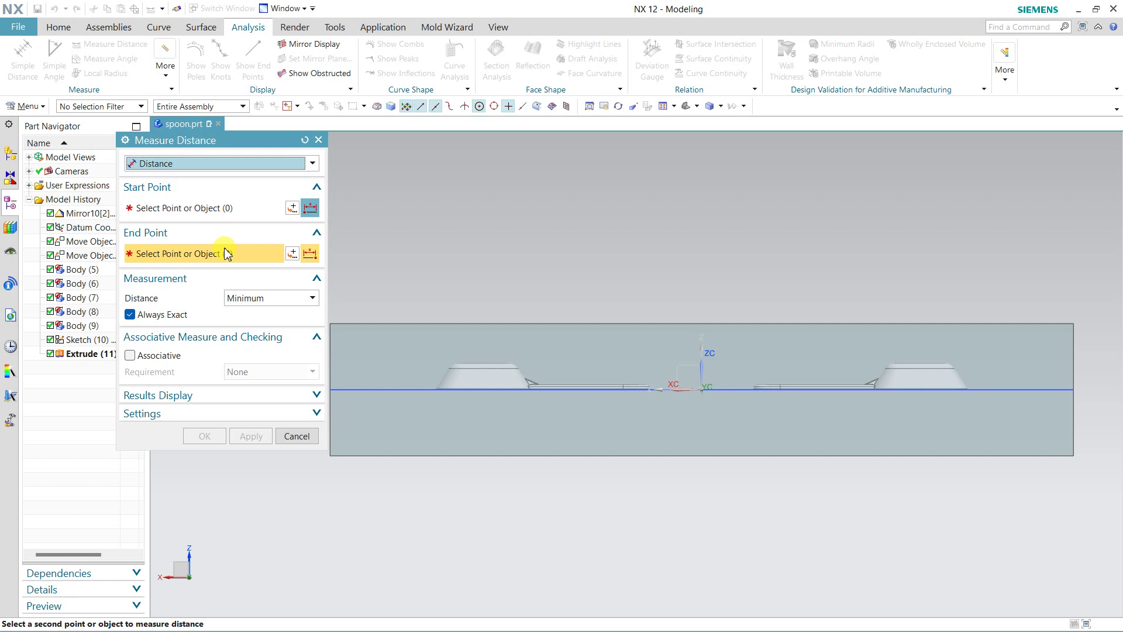
pyautogui.click(220, 164)
pyautogui.click(216, 190)
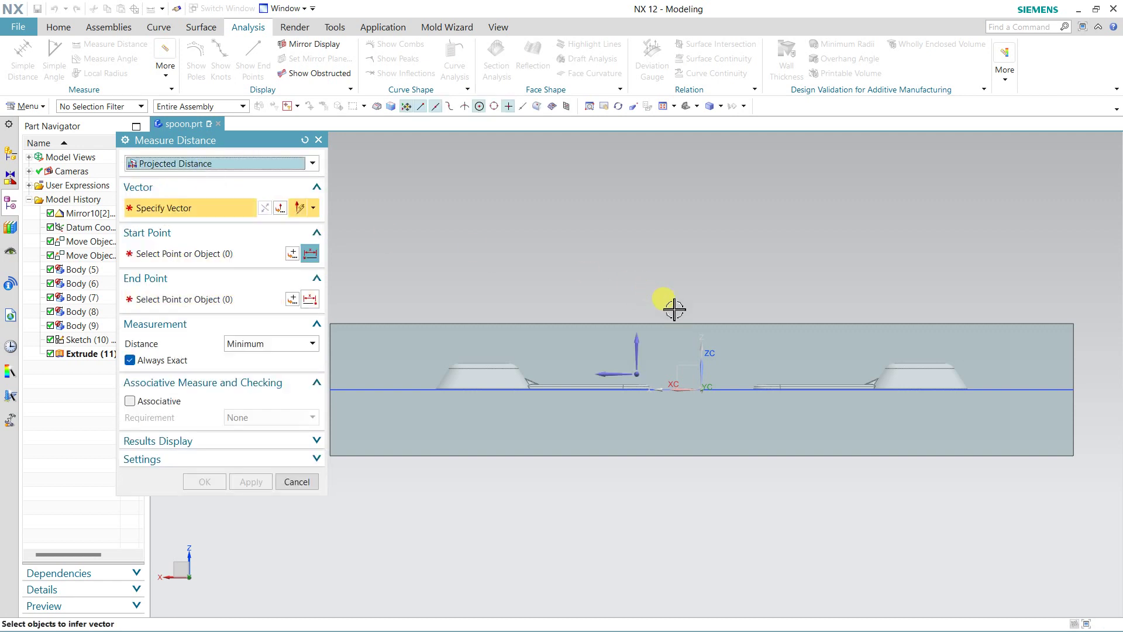
pyautogui.click(636, 340)
# Step: Measure from the block's top face to a spoon rim, reading 12.0743 mm
pyautogui.moveTo(517, 370)
pyautogui.mouseDown(button='middle')
pyautogui.moveTo(466, 276)
pyautogui.moveTo(491, 255)
pyautogui.moveTo(483, 271)
pyautogui.mouseUp(button='middle')
pyautogui.click(521, 274)
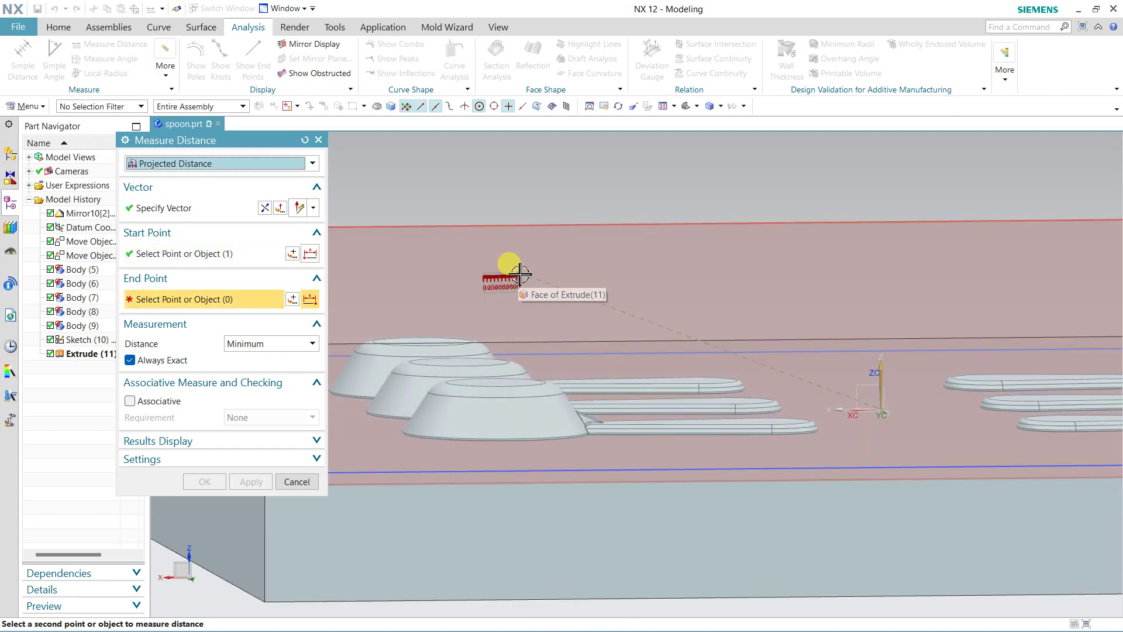
pyautogui.click(503, 383)
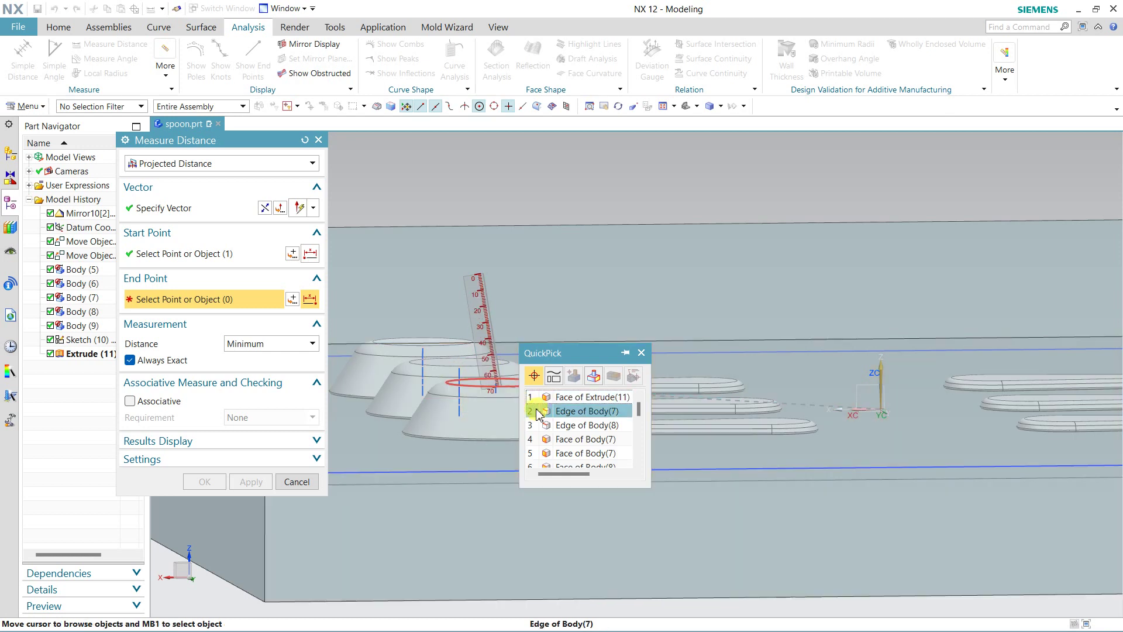
pyautogui.click(541, 412)
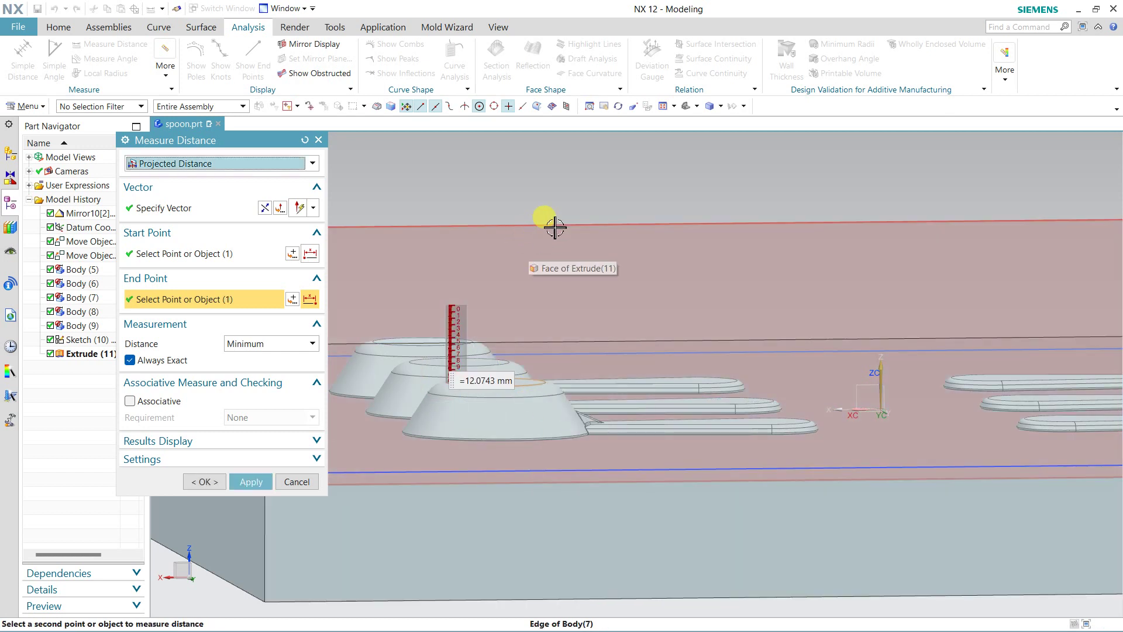
pyautogui.scroll(3, 556, 216)
pyautogui.moveTo(645, 538); pyautogui.dragTo(559, 432, button='middle')
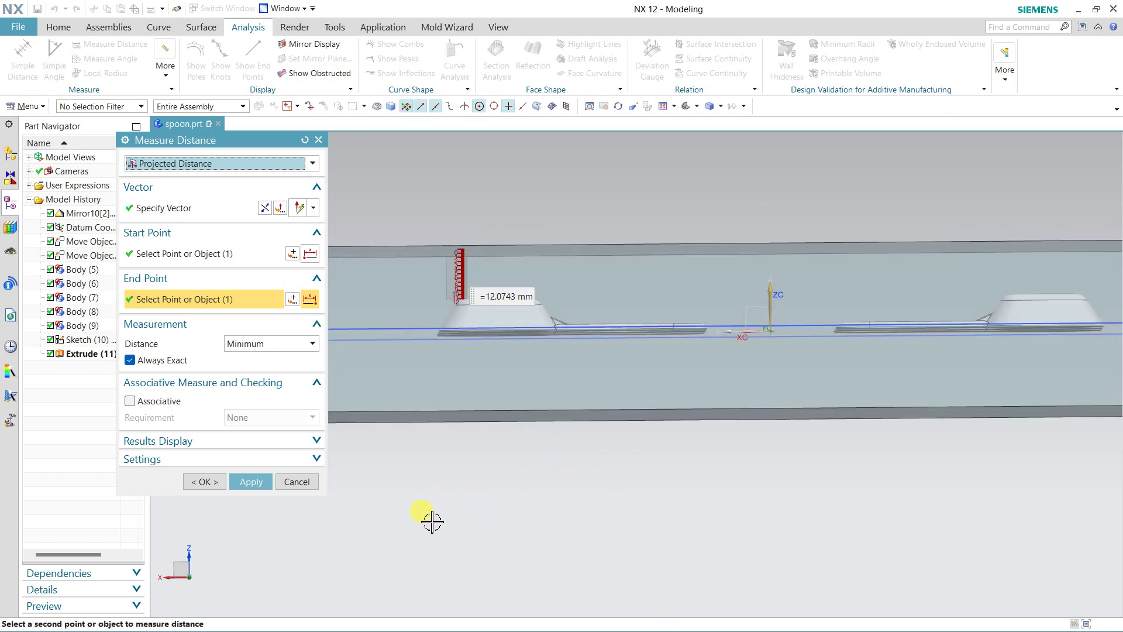
pyautogui.click(304, 488)
# Step: Change the block extrusion's end from Symmetric Value to 25 mm, keeping start -20
pyautogui.click(355, 280)
pyautogui.hotkey('ctrl', 'b')
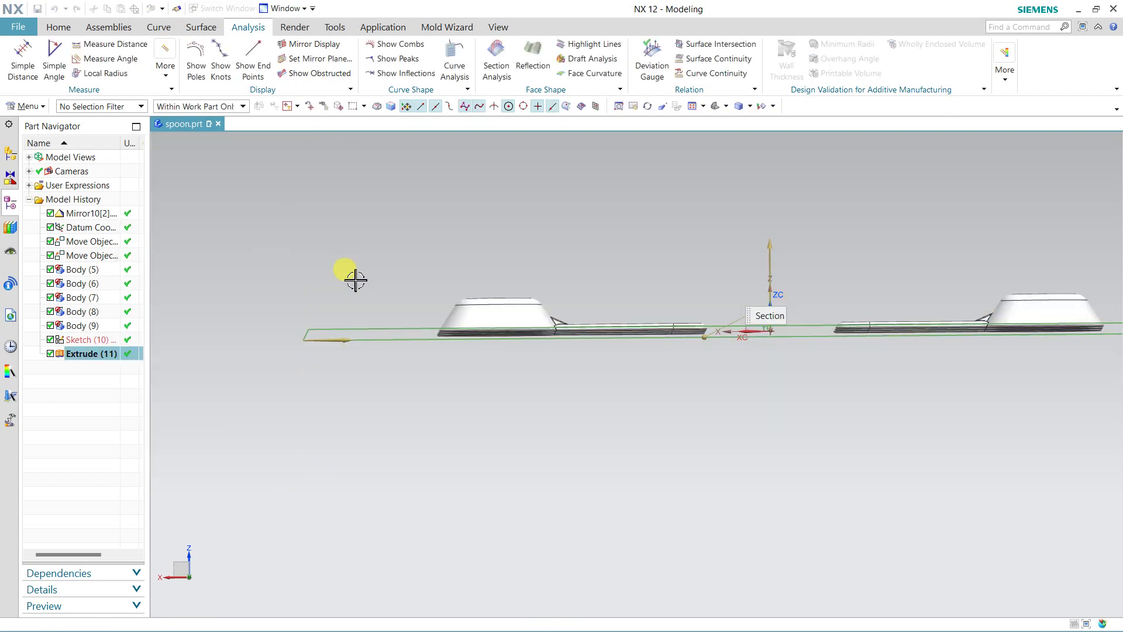
pyautogui.click(258, 289)
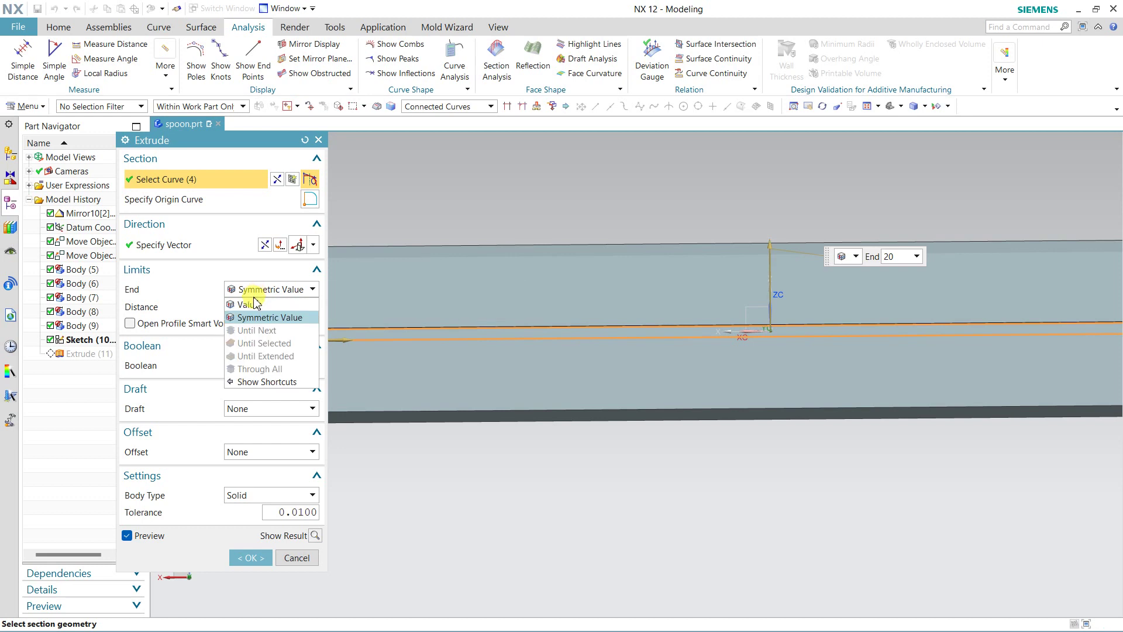
pyautogui.click(255, 304)
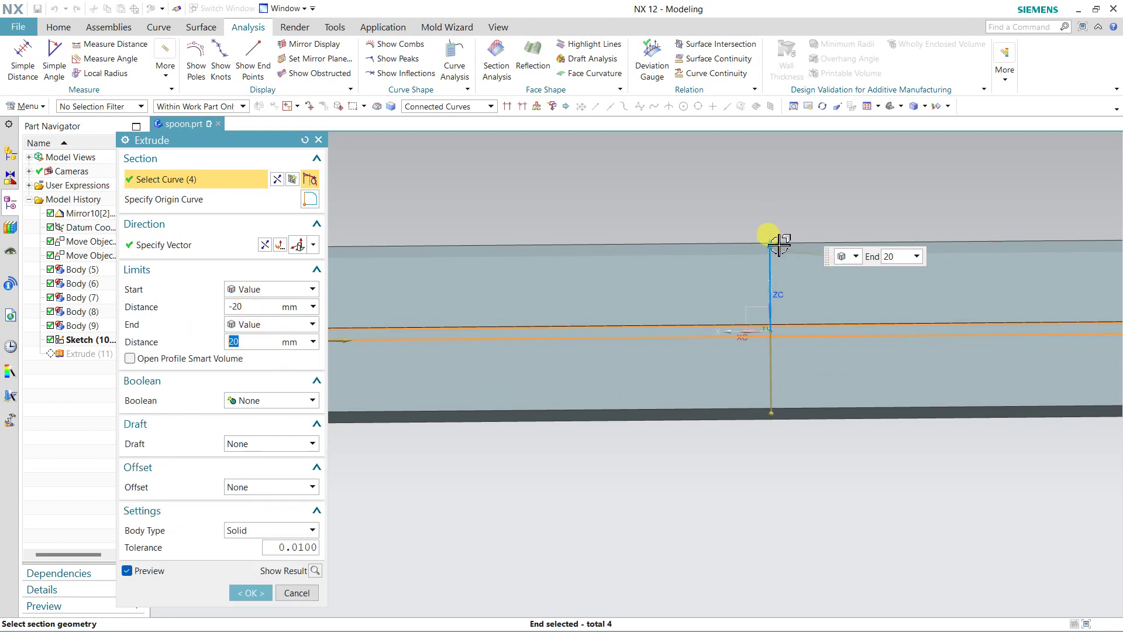
pyautogui.write('25')
pyautogui.doubleClick(252, 338)
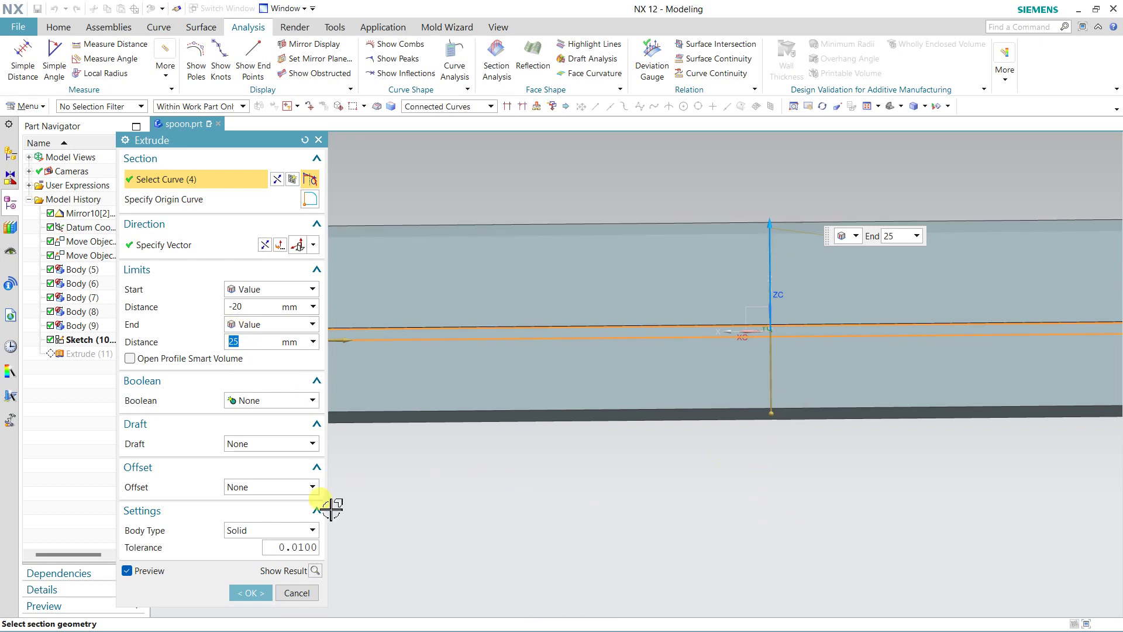
pyautogui.click(245, 594)
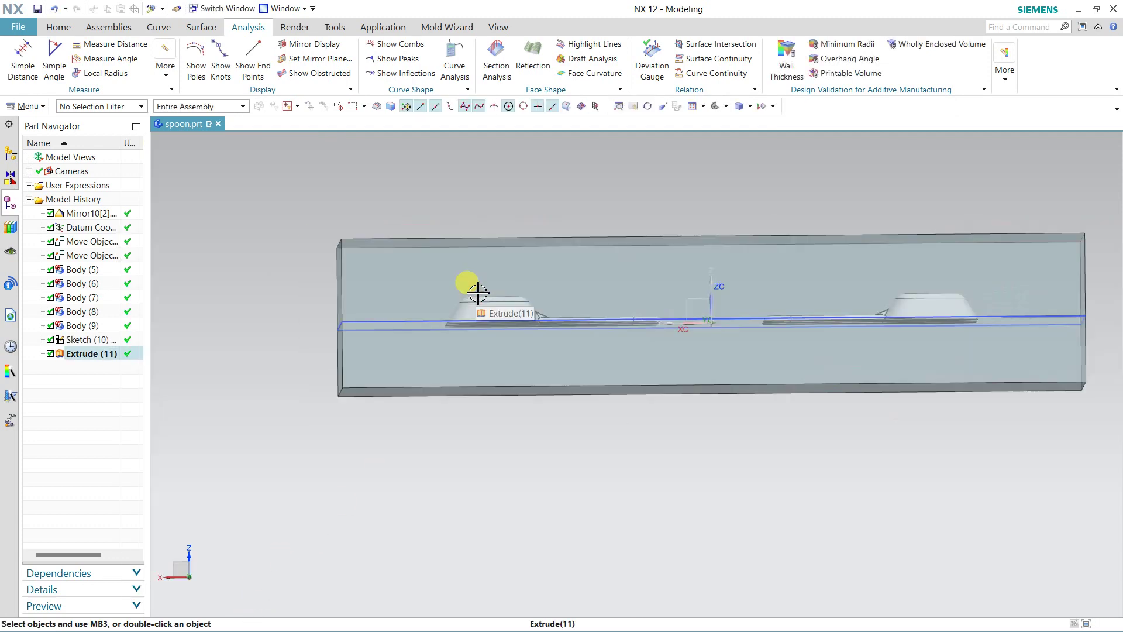
pyautogui.moveTo(463, 283); pyautogui.dragTo(446, 311, button='middle')
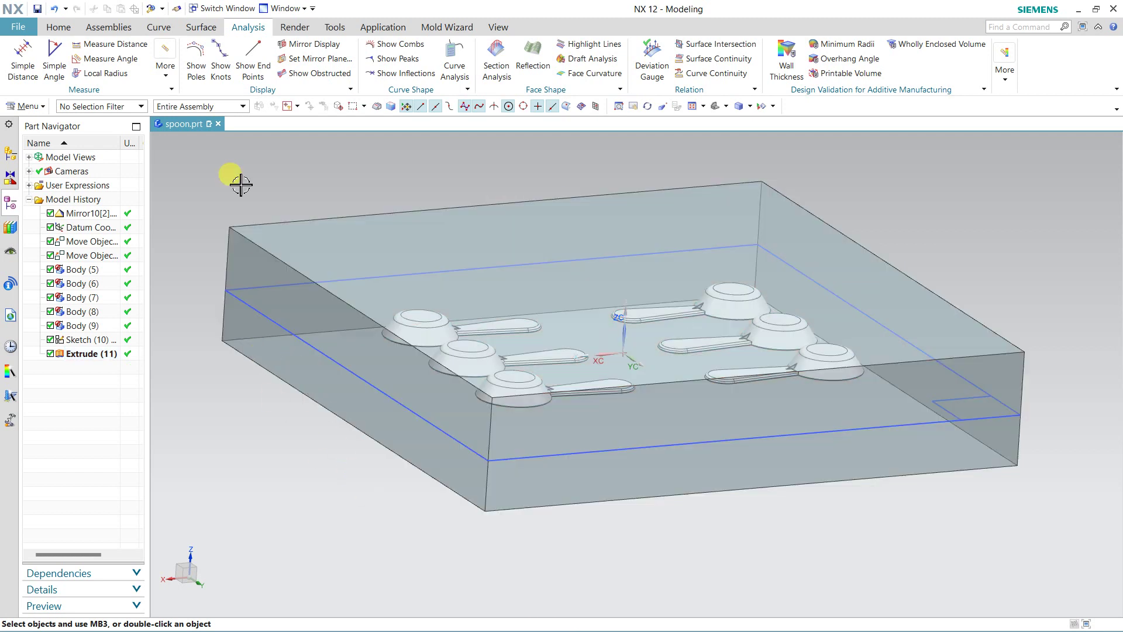
# Step: Select the mirrored spoon body Mirror10[2] and orbit around the block to inspect it from above and below
pyautogui.click(58, 27)
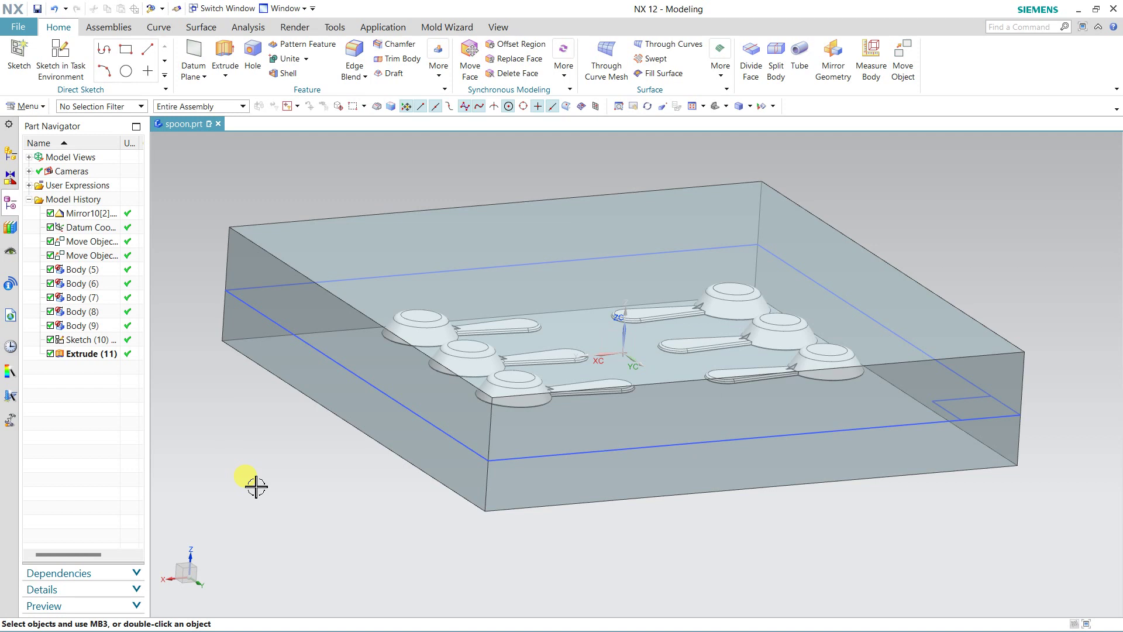
pyautogui.click(80, 216)
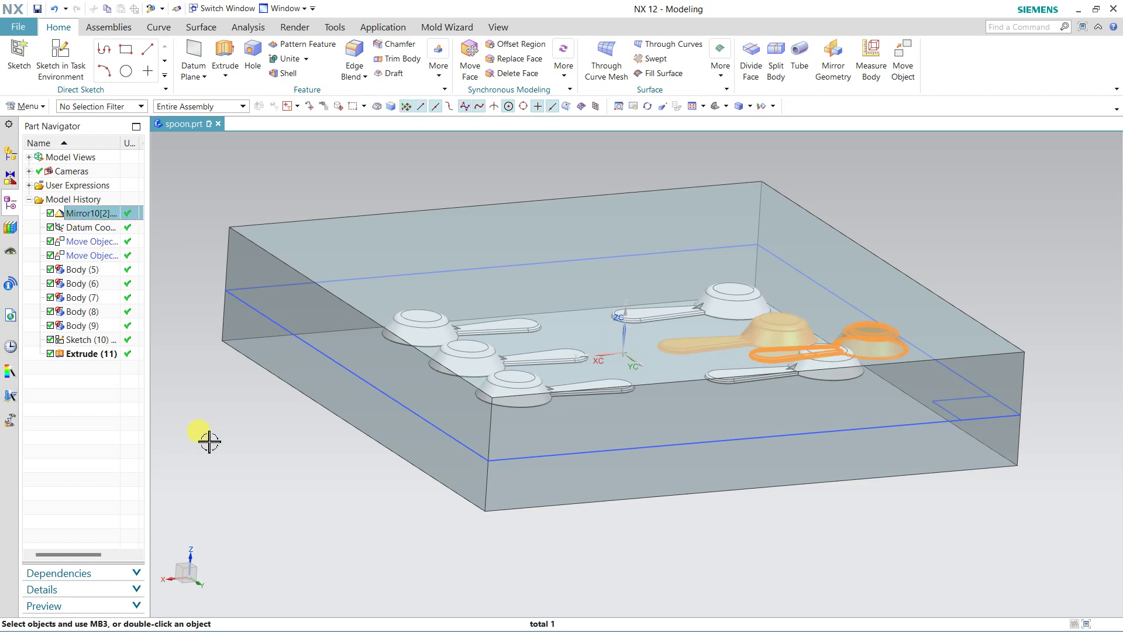
pyautogui.moveTo(643, 371); pyautogui.dragTo(616, 341, button='middle')
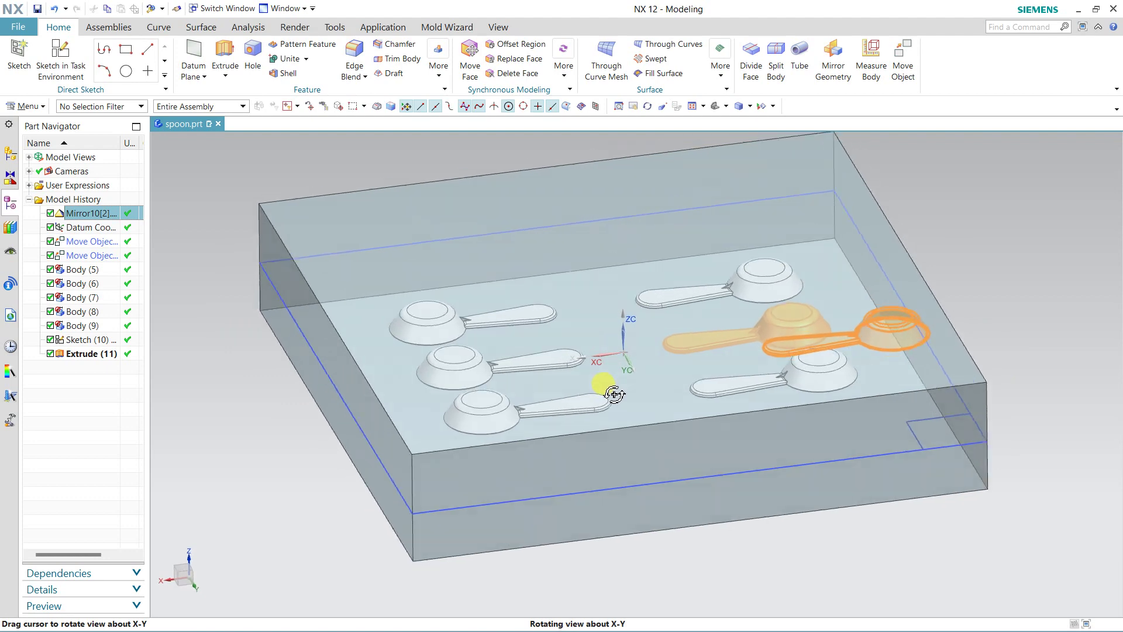
pyautogui.moveTo(609, 538); pyautogui.dragTo(583, 431, button='middle')
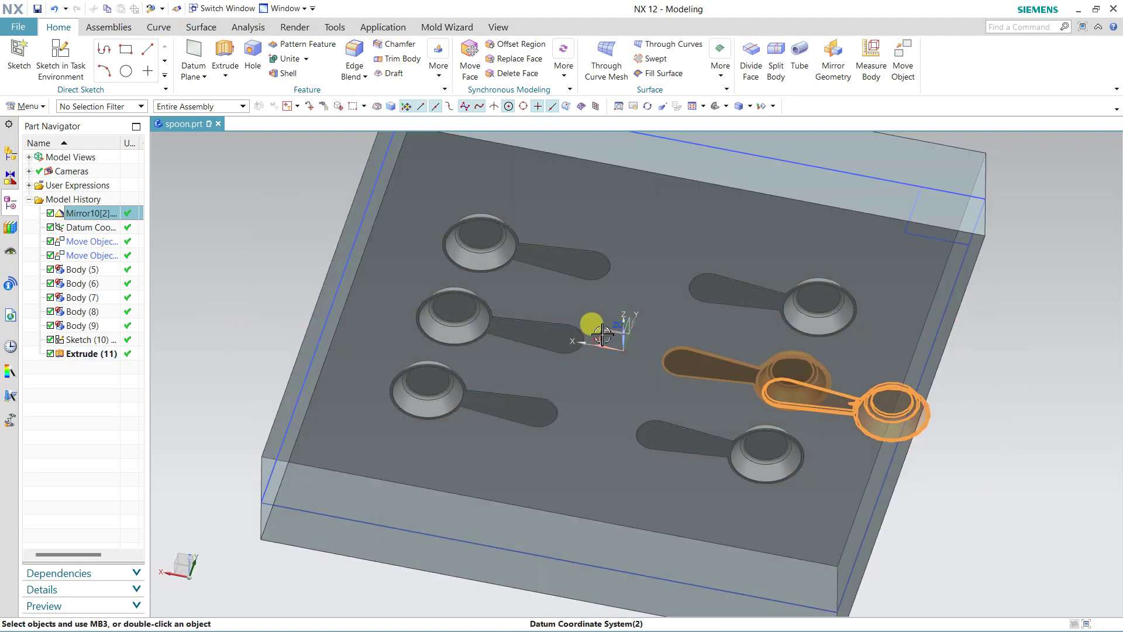
pyautogui.moveTo(603, 335); pyautogui.dragTo(609, 394, button='middle')
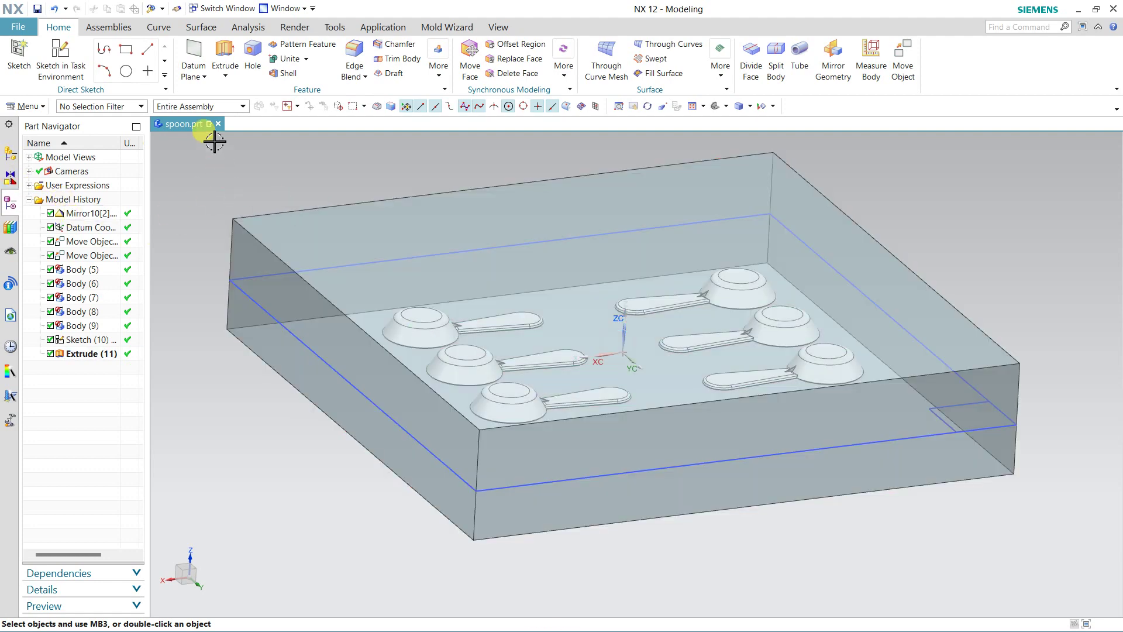
pyautogui.click(307, 59)
# Step: Subtract the first three spoons from the mould block one by one, keeping each spoon body
pyautogui.click(297, 82)
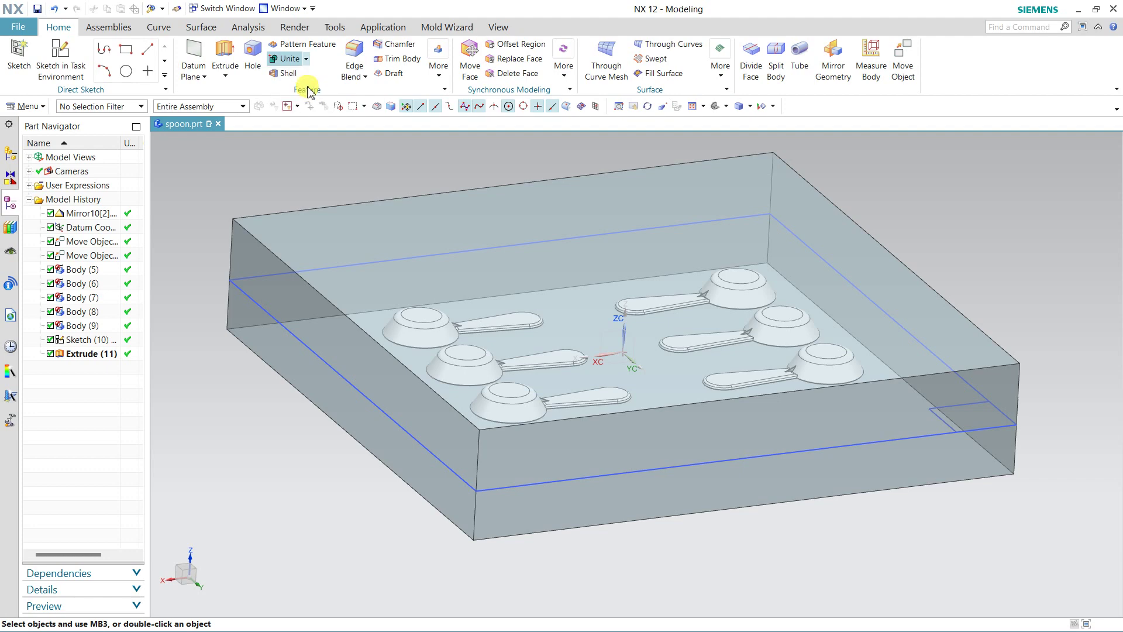
pyautogui.click(404, 209)
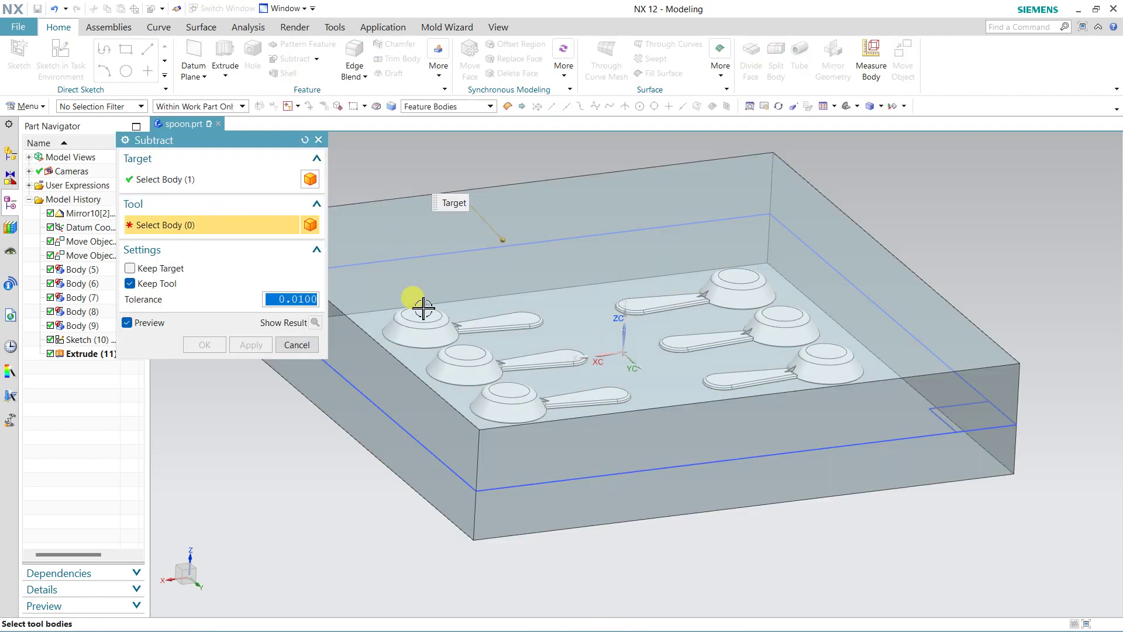
pyautogui.click(427, 332)
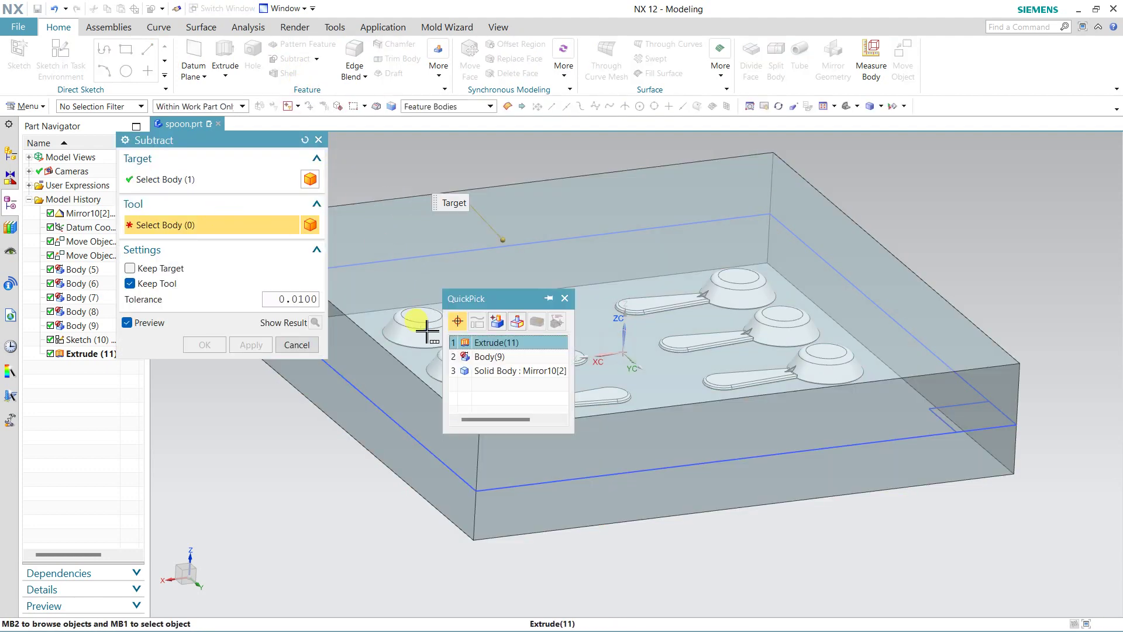
pyautogui.click(503, 369)
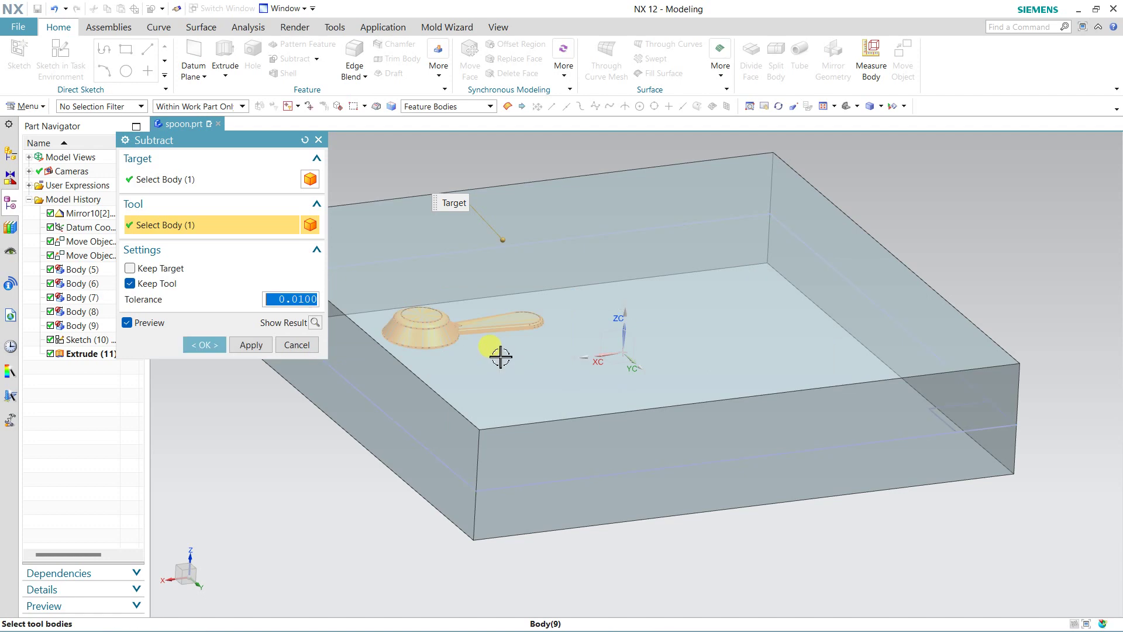
pyautogui.click(249, 346)
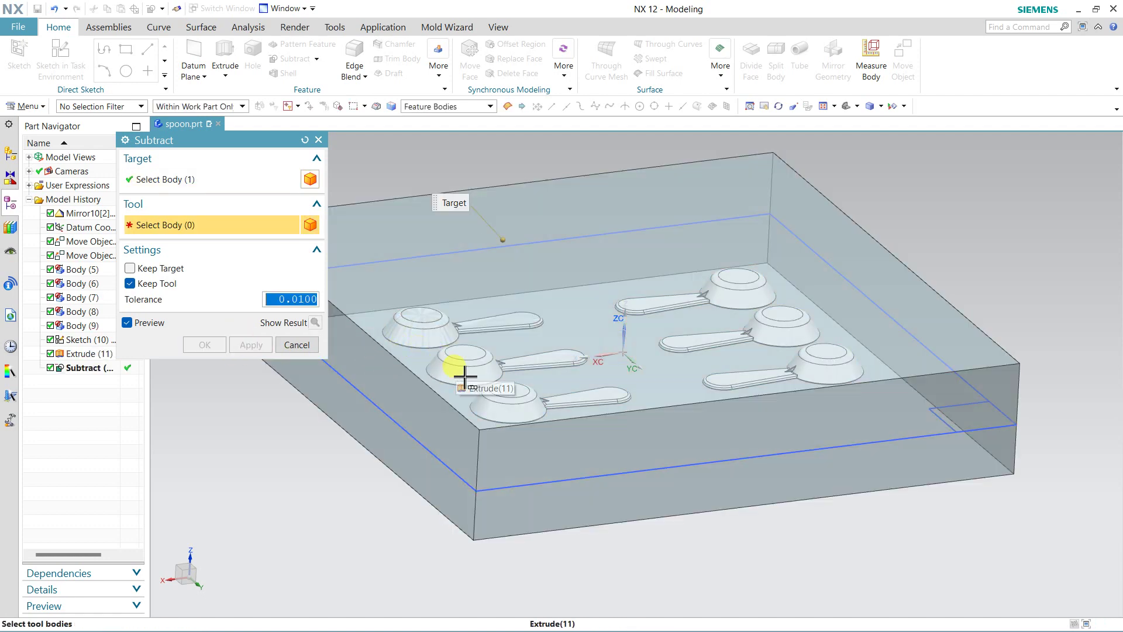
pyautogui.click(465, 377)
pyautogui.click(562, 388)
pyautogui.click(252, 345)
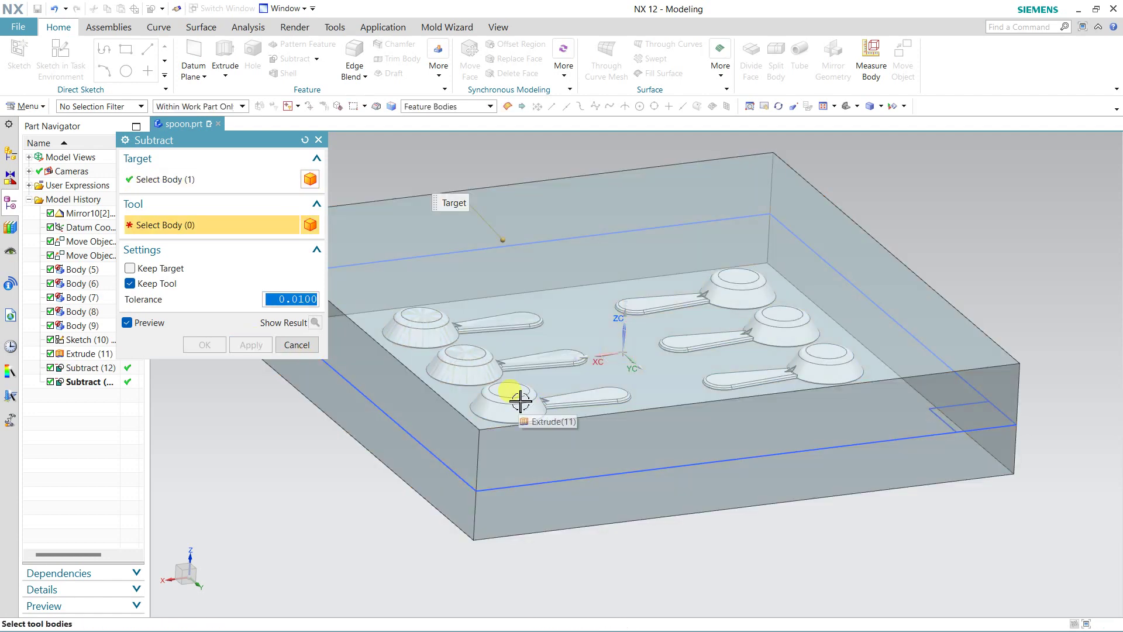
pyautogui.click(520, 401)
pyautogui.click(570, 431)
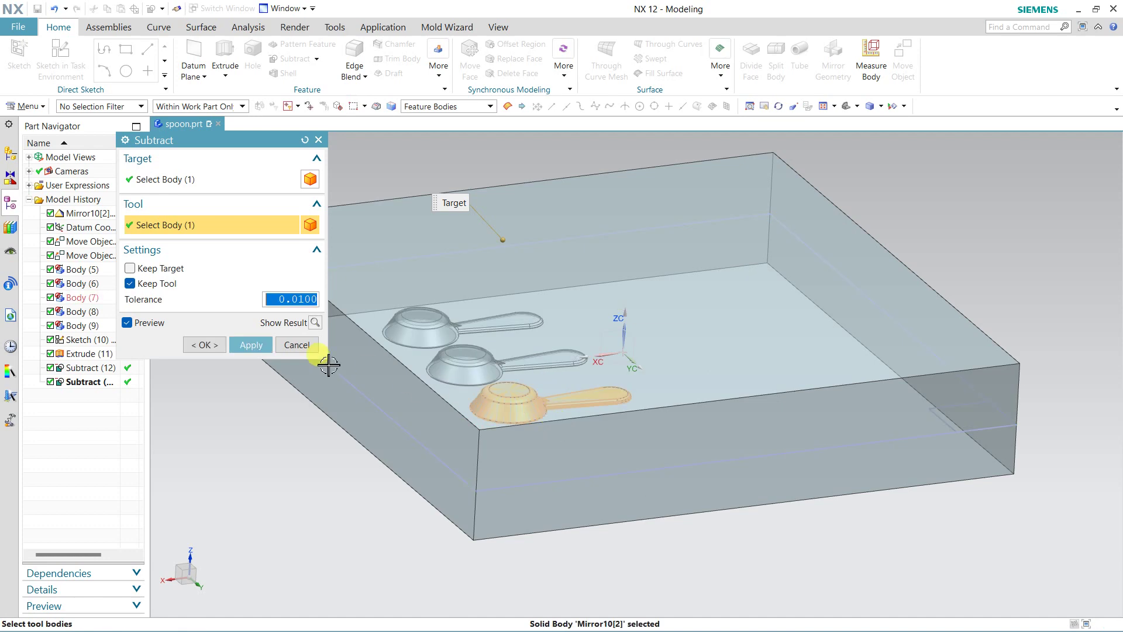
pyautogui.click(244, 345)
# Step: Subtract the three right-hand spoons from the block as separate cuts, keeping the spoon bodies
pyautogui.click(606, 258)
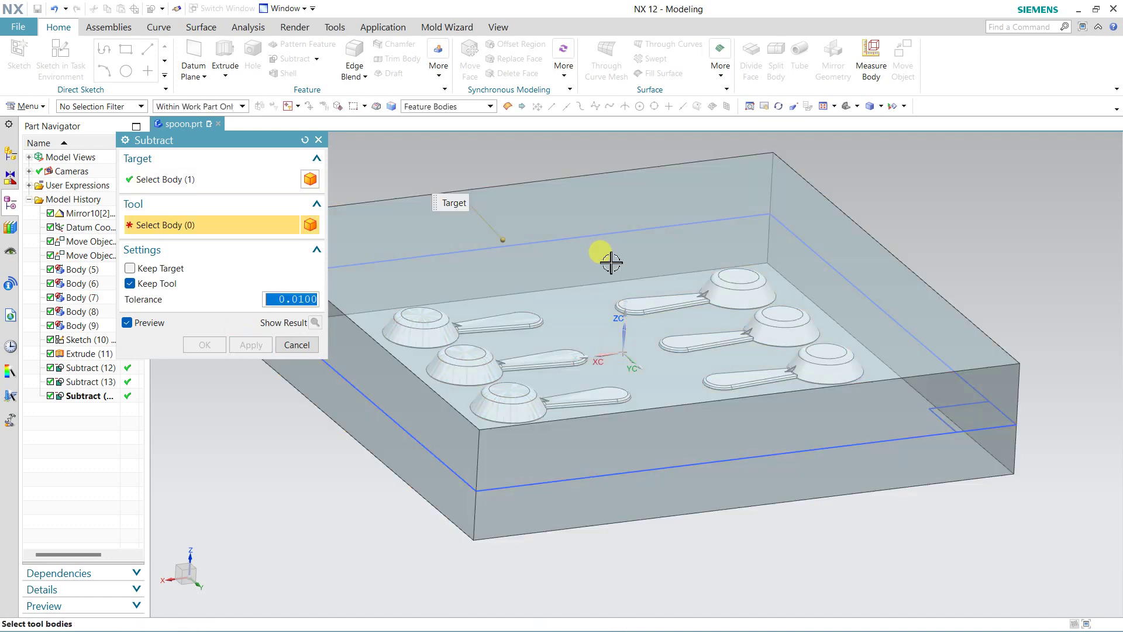
pyautogui.click(729, 307)
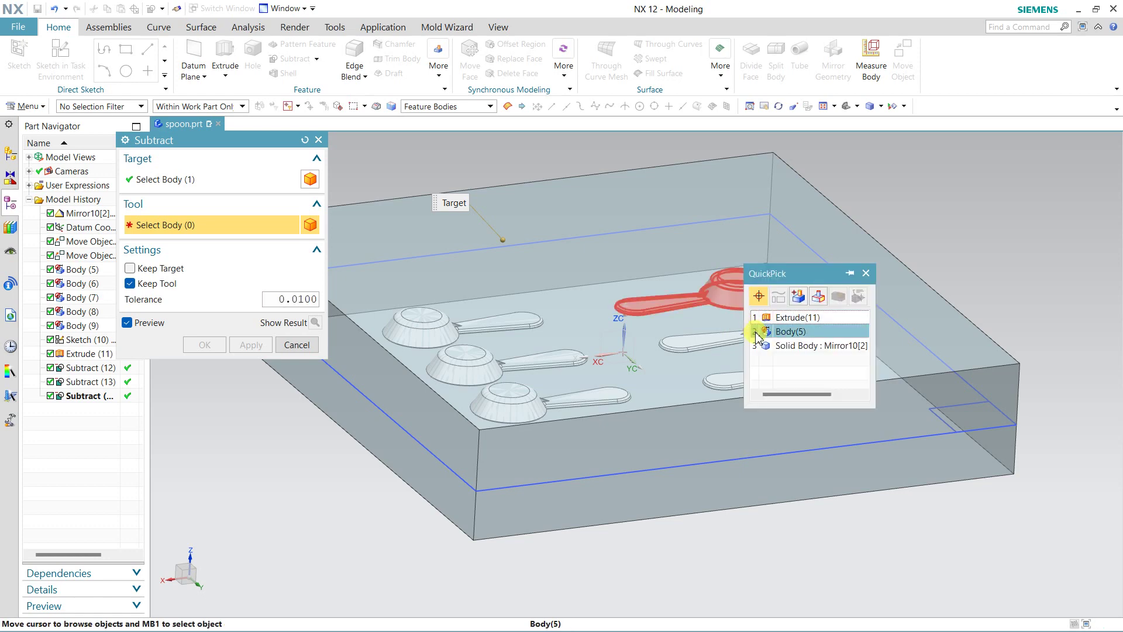
pyautogui.click(994, 334)
pyautogui.click(251, 345)
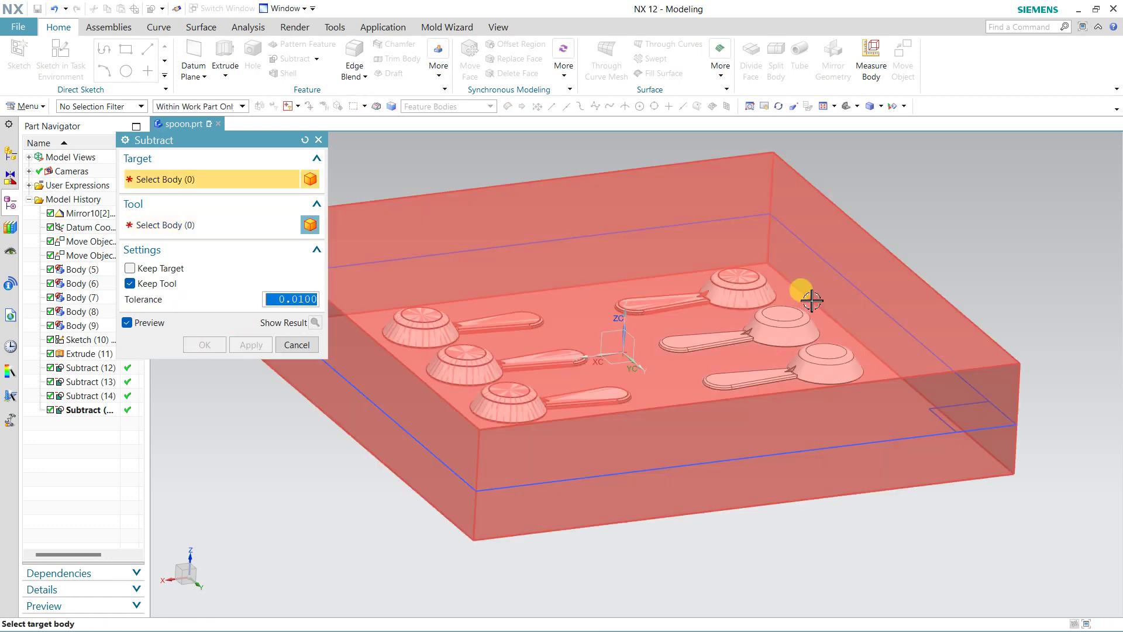
pyautogui.click(801, 319)
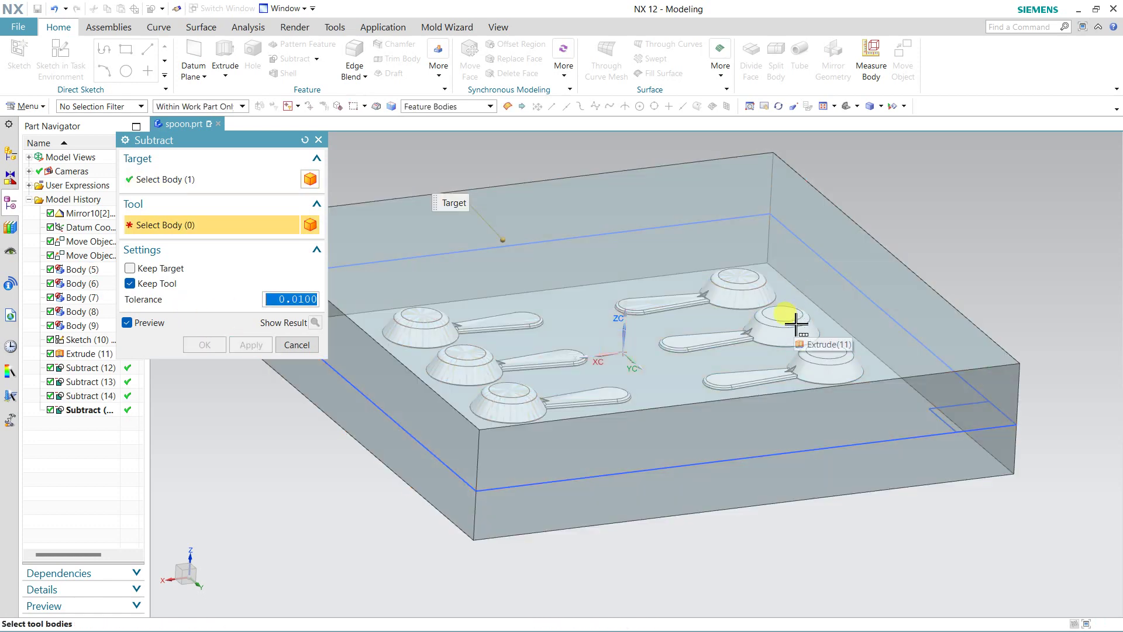
pyautogui.click(795, 324)
pyautogui.click(866, 422)
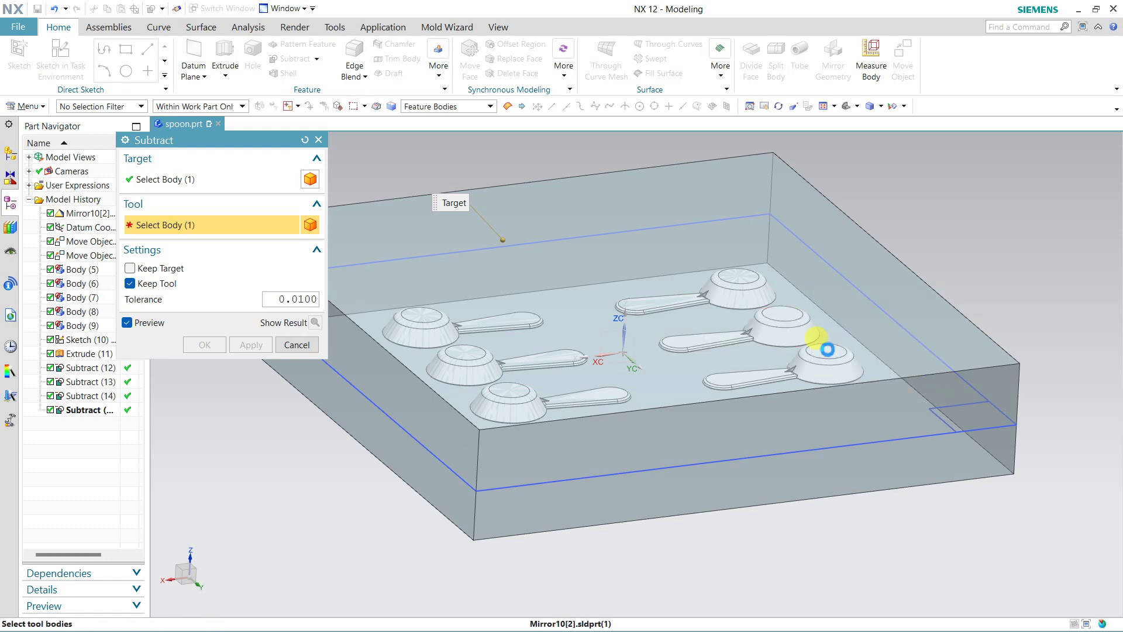
pyautogui.click(853, 323)
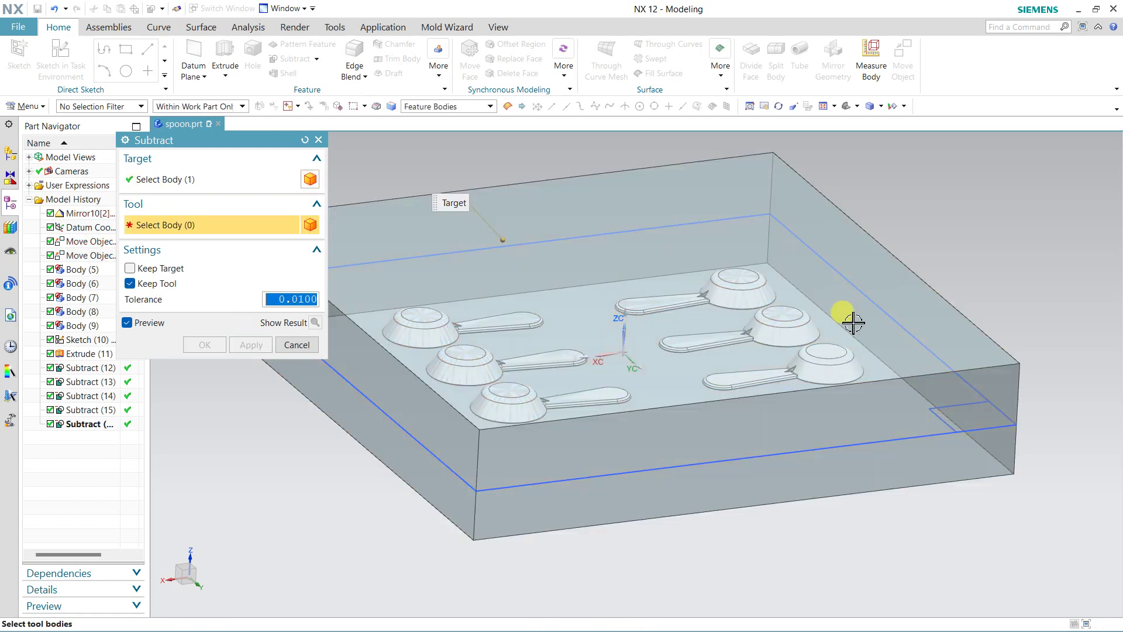
pyautogui.click(859, 364)
pyautogui.click(921, 365)
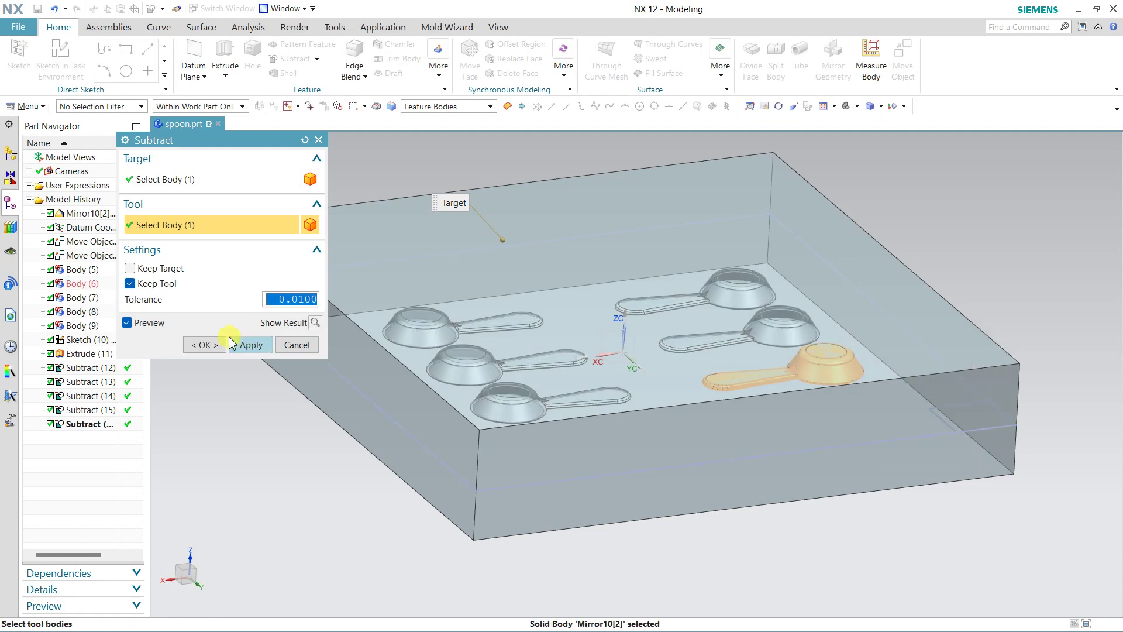
pyautogui.click(200, 344)
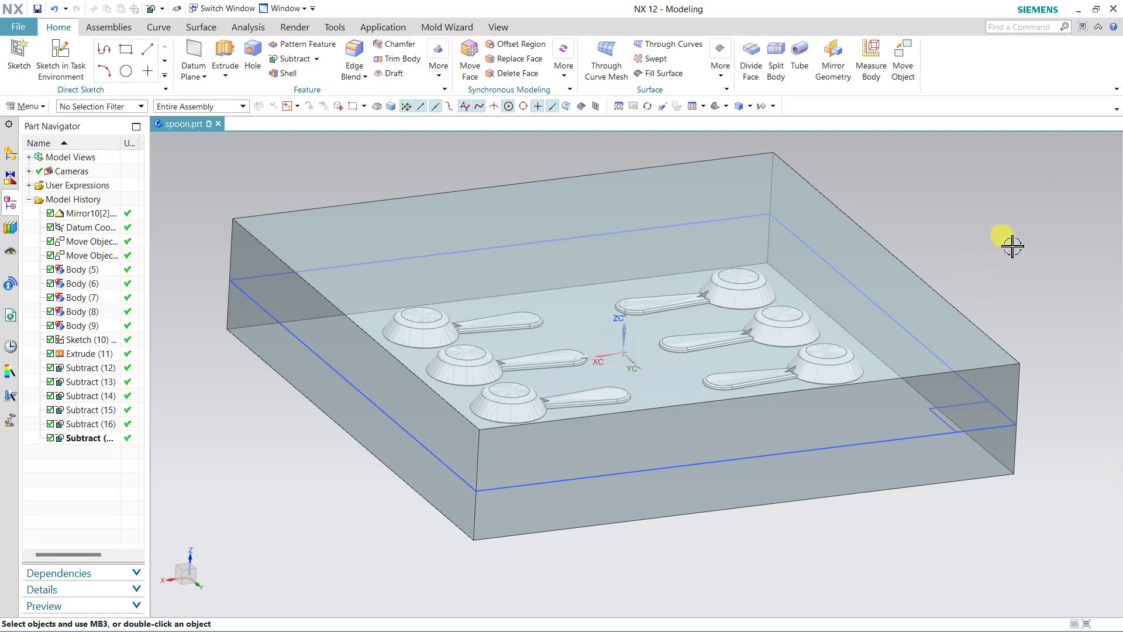
# Step: Add a Bounded Plane spanning the block's blue mid-height parting edge loop at the spoons' level
pyautogui.hotkey('ctrl', 'alt', 'f')
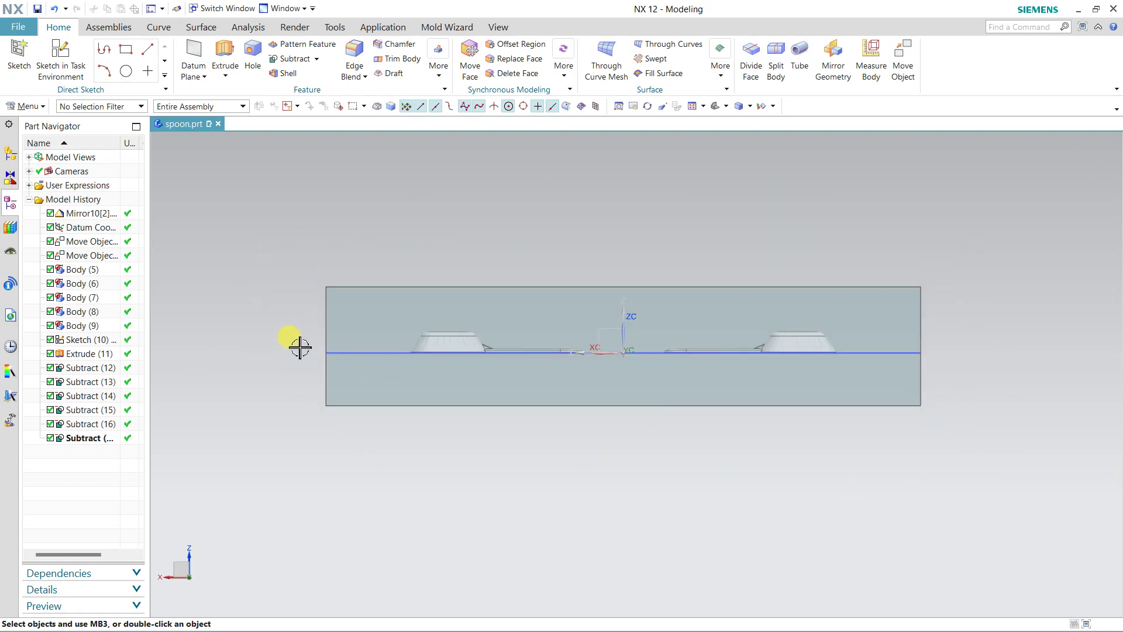
pyautogui.moveTo(552, 180); pyautogui.dragTo(564, 185, button='middle')
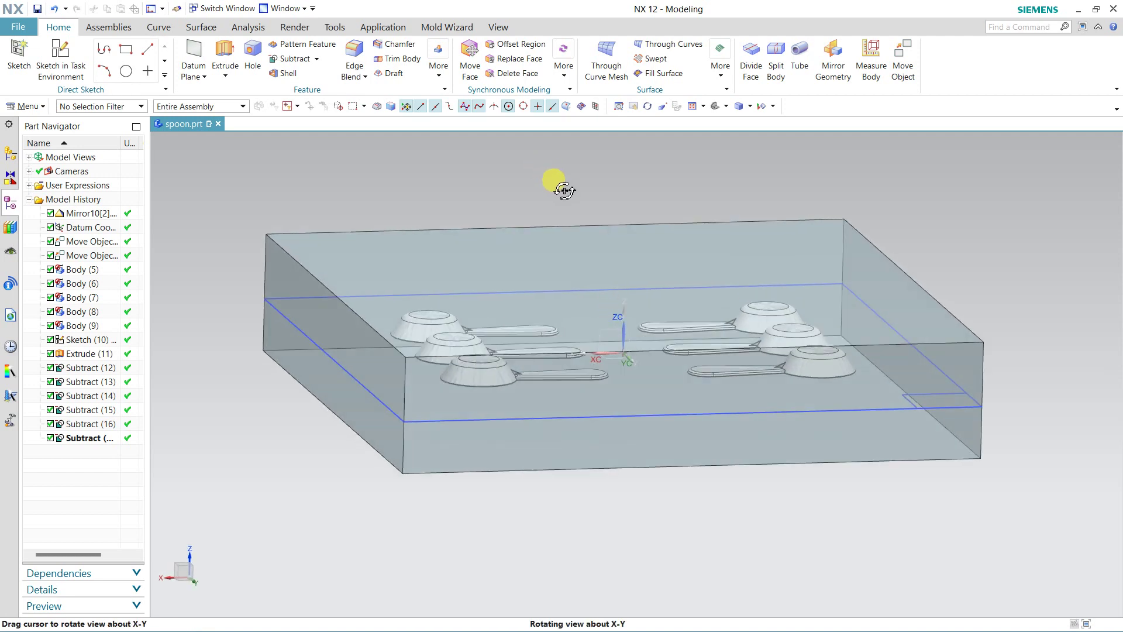
pyautogui.click(199, 27)
pyautogui.click(366, 65)
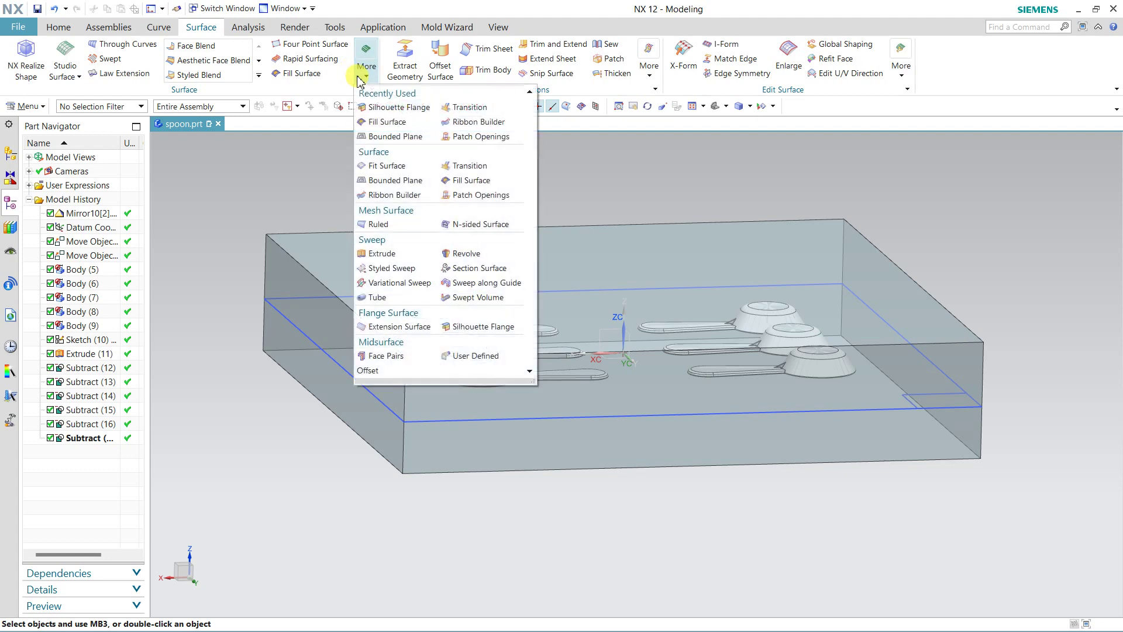
pyautogui.click(381, 197)
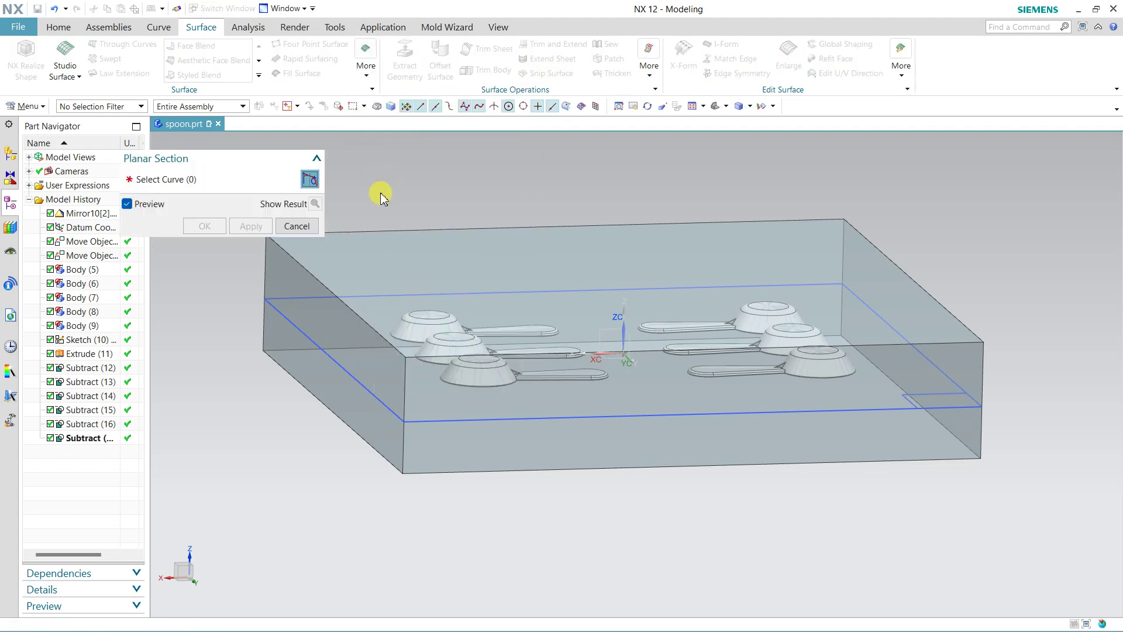
pyautogui.click(285, 313)
pyautogui.click(196, 226)
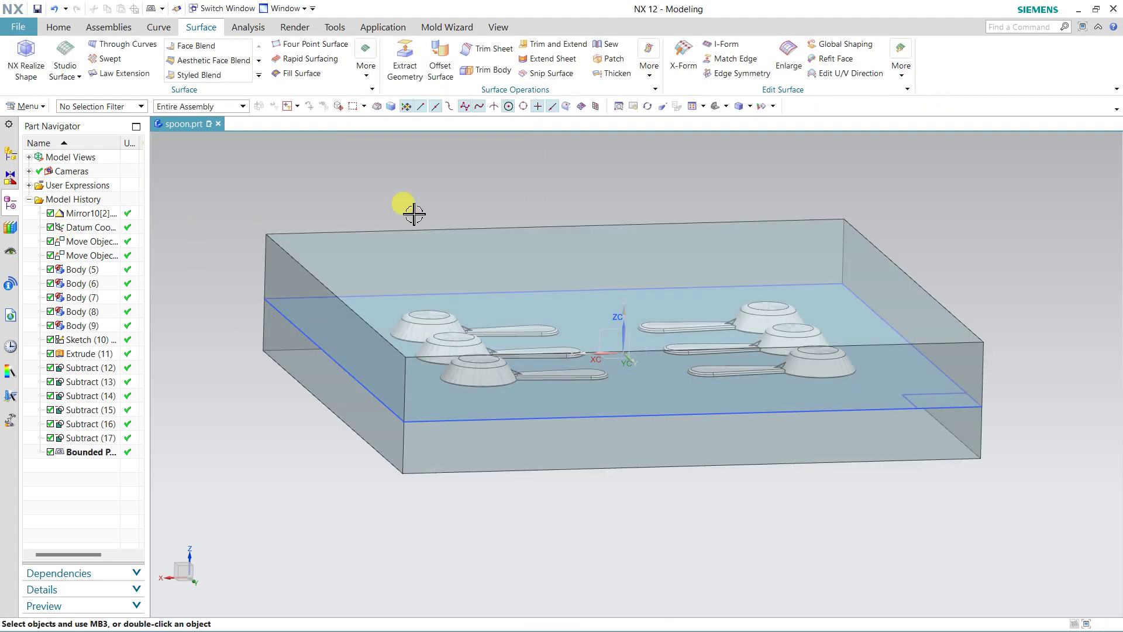
pyautogui.click(58, 27)
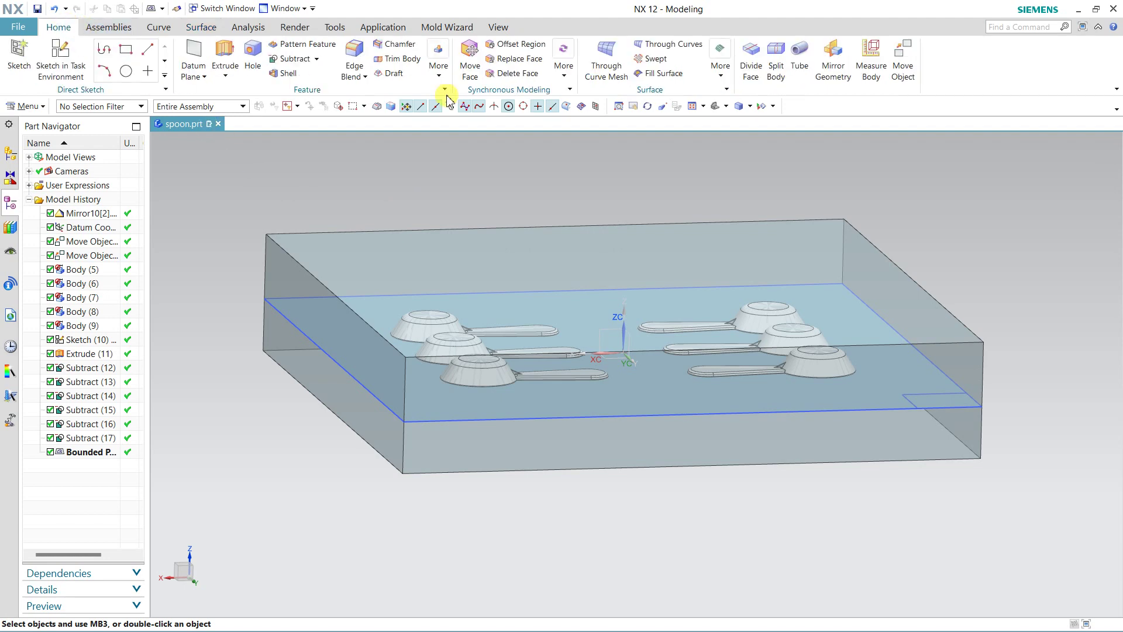
# Step: Split the mould block into two halves using the bounded plane as the tool
pyautogui.click(776, 66)
pyautogui.click(846, 228)
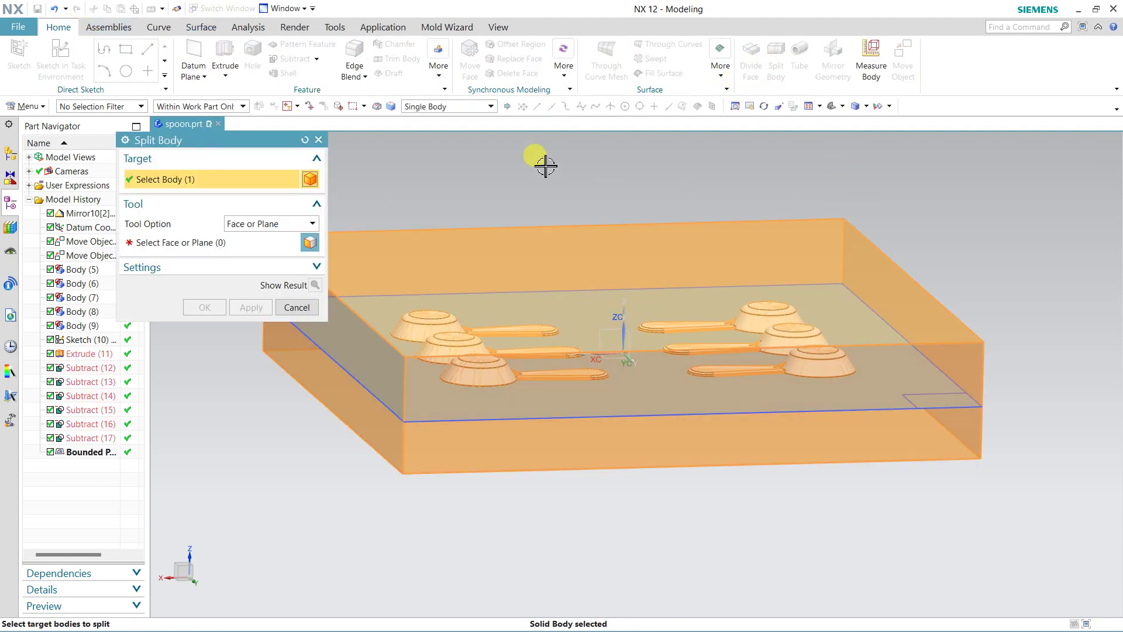
pyautogui.click(220, 234)
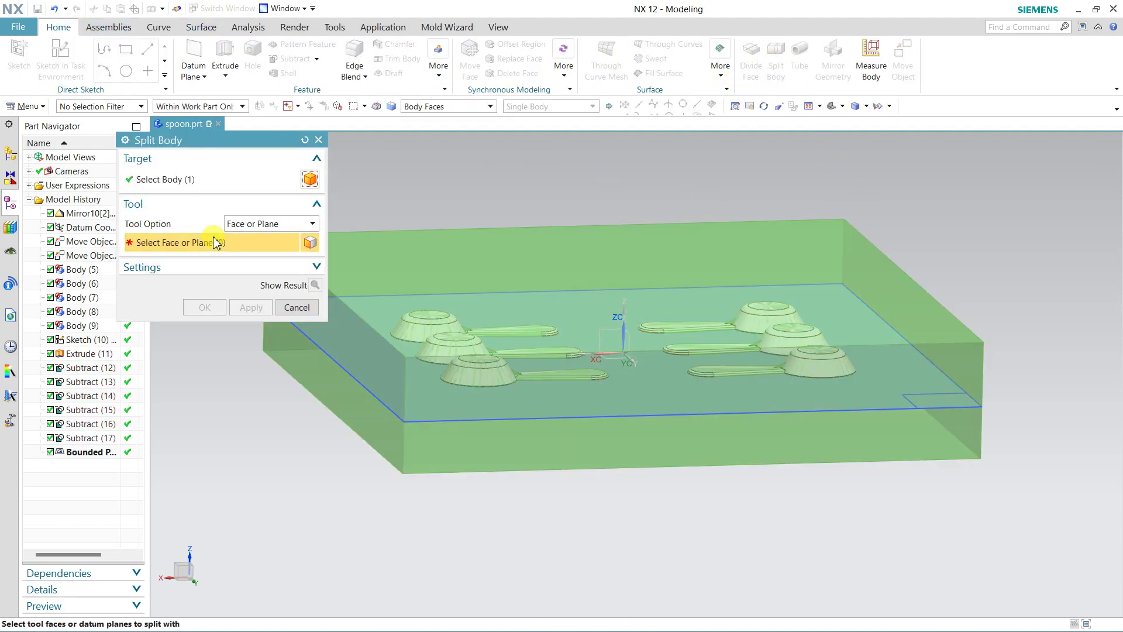
pyautogui.click(329, 352)
pyautogui.click(205, 307)
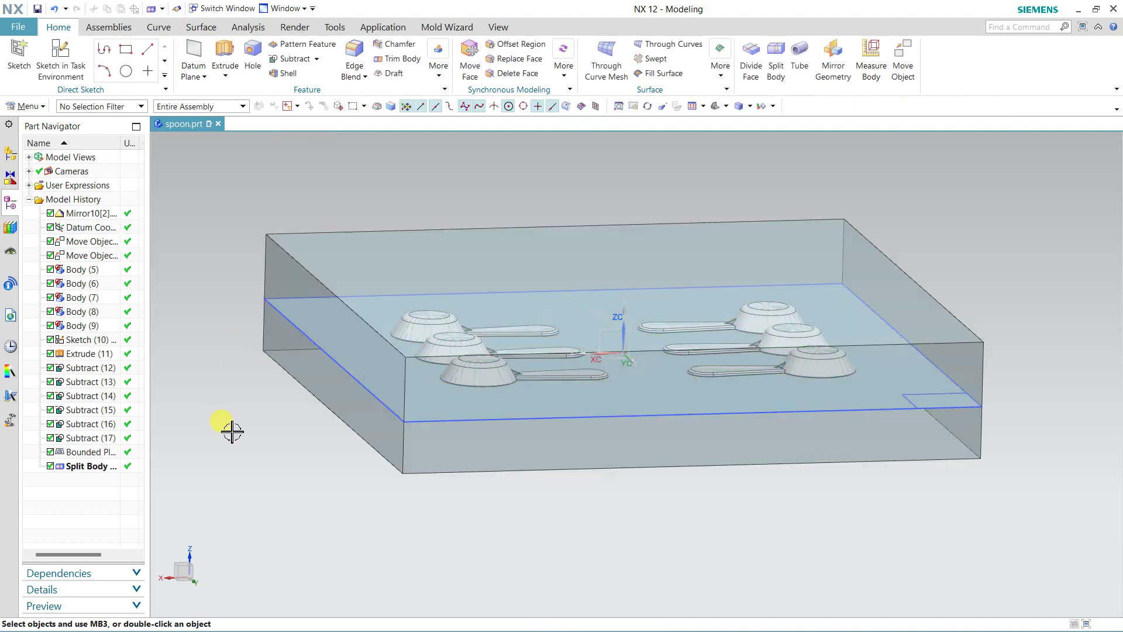
# Step: Hide the block, then select four of the spoon bodies
pyautogui.click(344, 236)
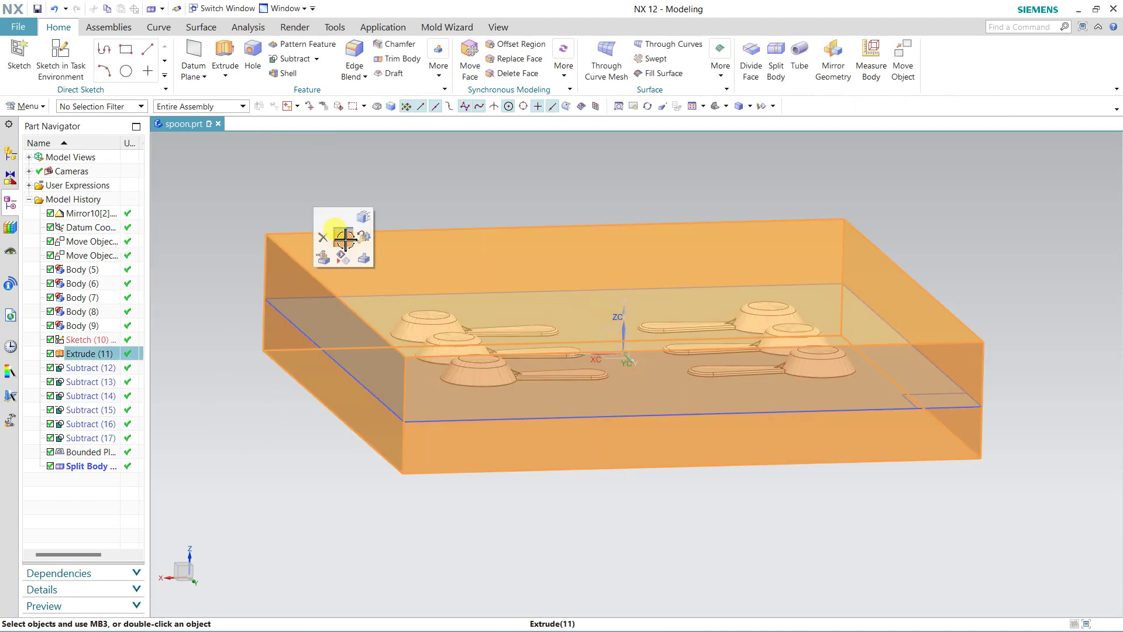
pyautogui.click(342, 249)
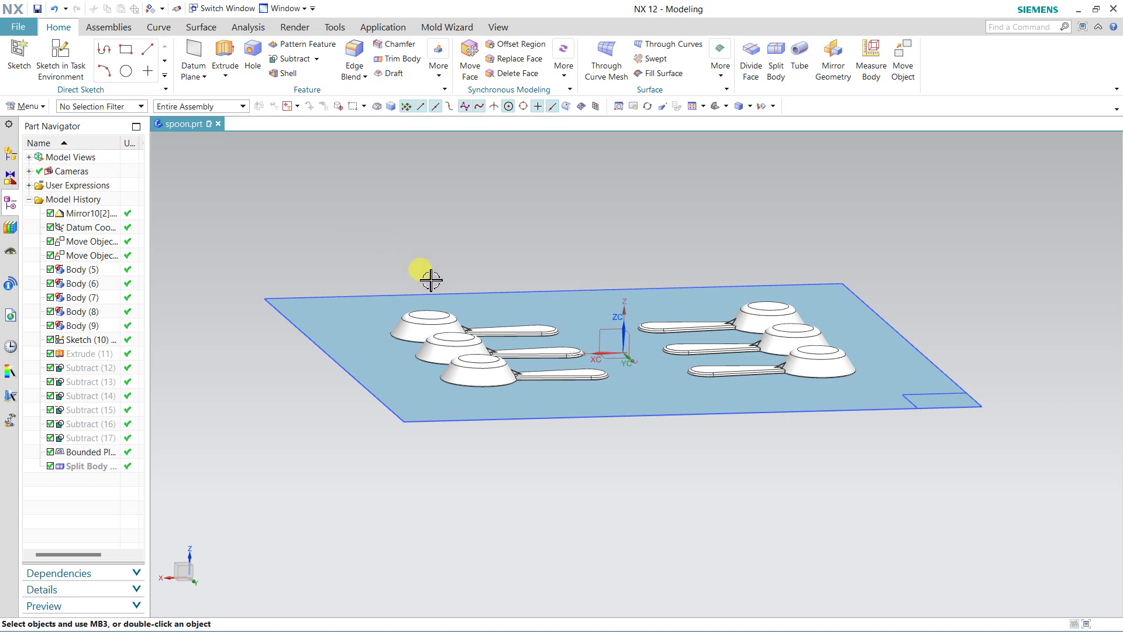
pyautogui.click(431, 315)
pyautogui.click(483, 349)
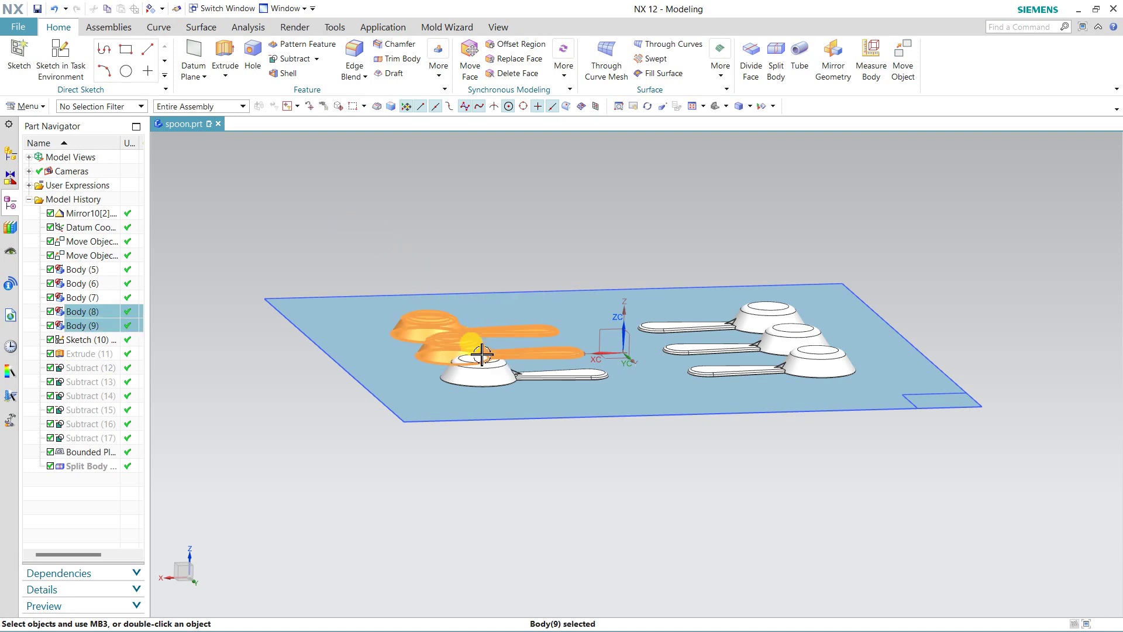
pyautogui.click(479, 374)
pyautogui.click(799, 364)
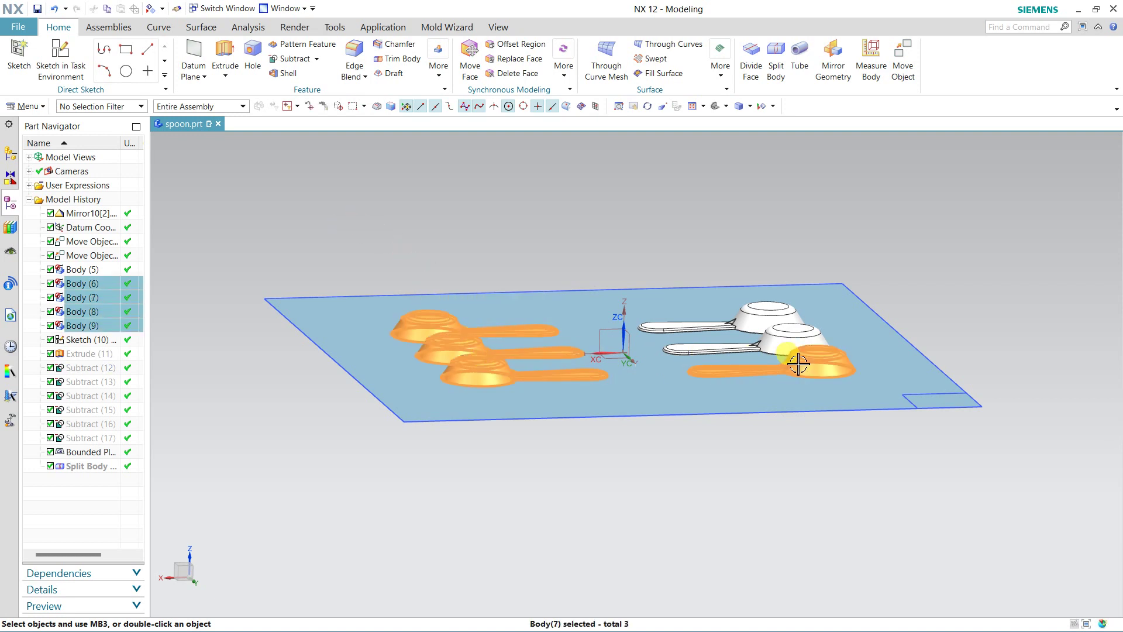
# Step: Clear the spoon selection, restore the block, and hide its upper split half using a solid-body filter
pyautogui.click(784, 339)
pyautogui.click(761, 313)
pyautogui.press('Escape')
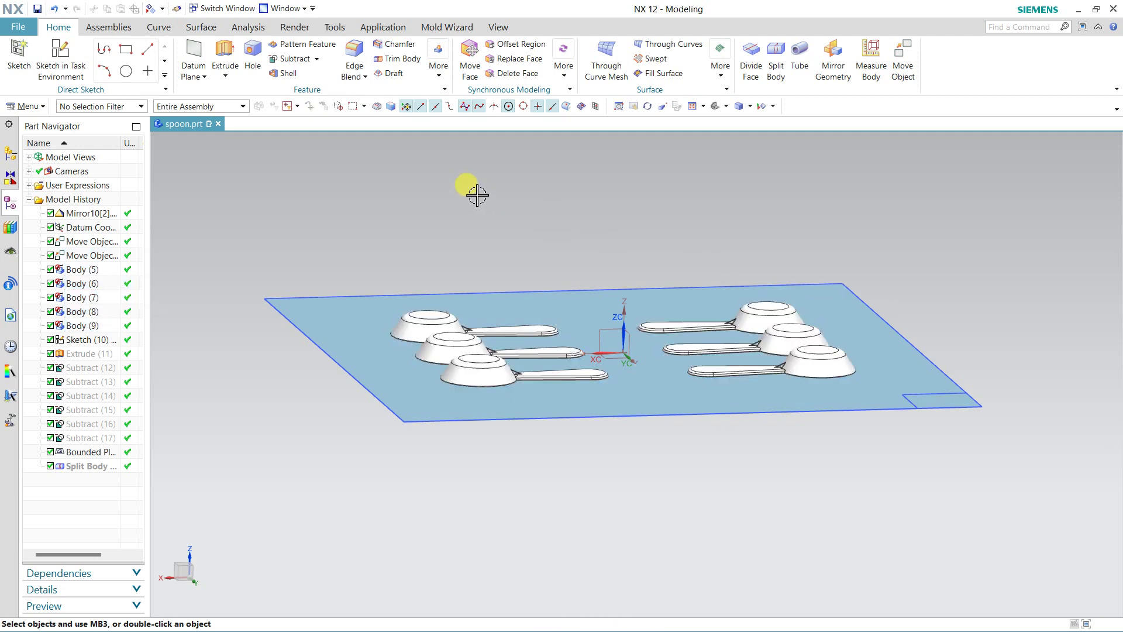
pyautogui.click(54, 8)
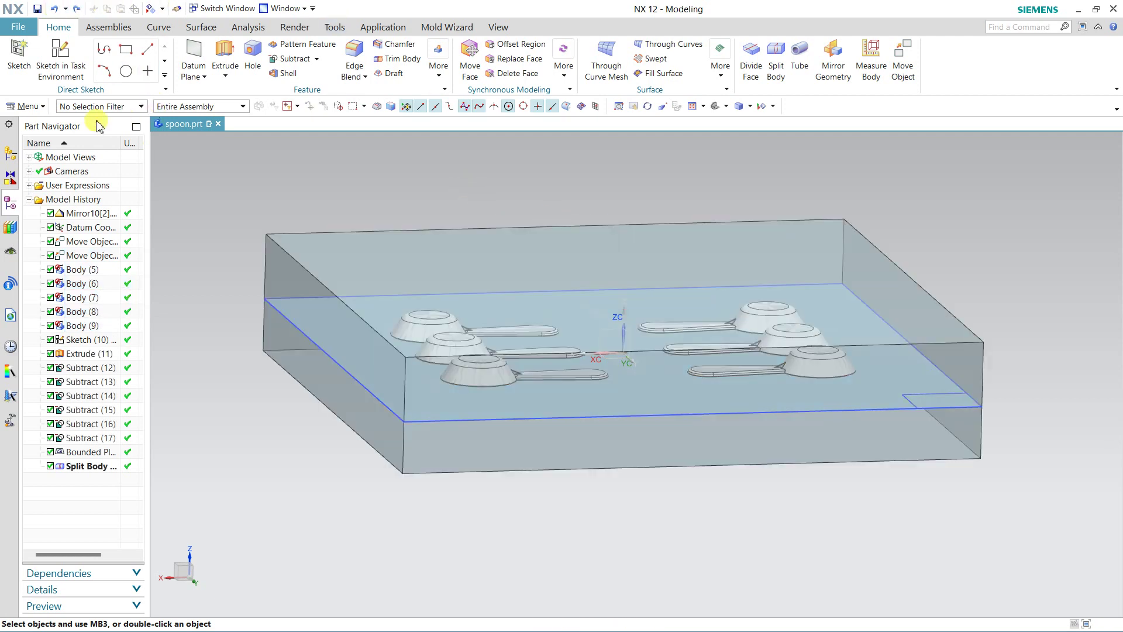
pyautogui.click(69, 111)
pyautogui.click(109, 264)
pyautogui.click(287, 260)
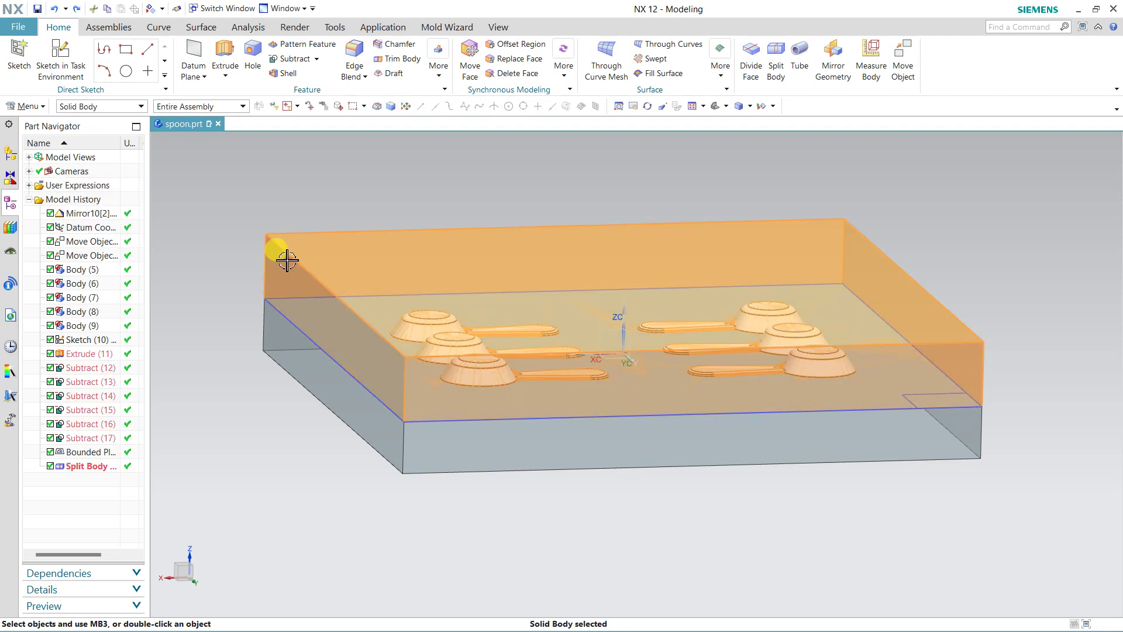
pyautogui.click(336, 237)
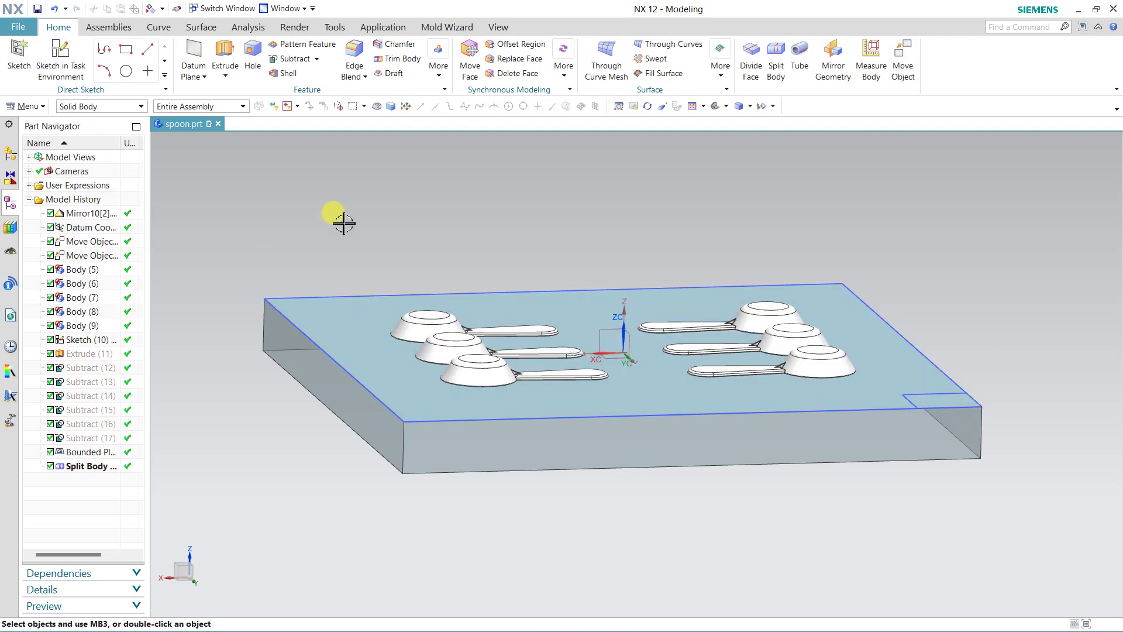
# Step: Hide all six spoon bodies, three on the left and three on the right
pyautogui.click(430, 323)
pyautogui.click(456, 345)
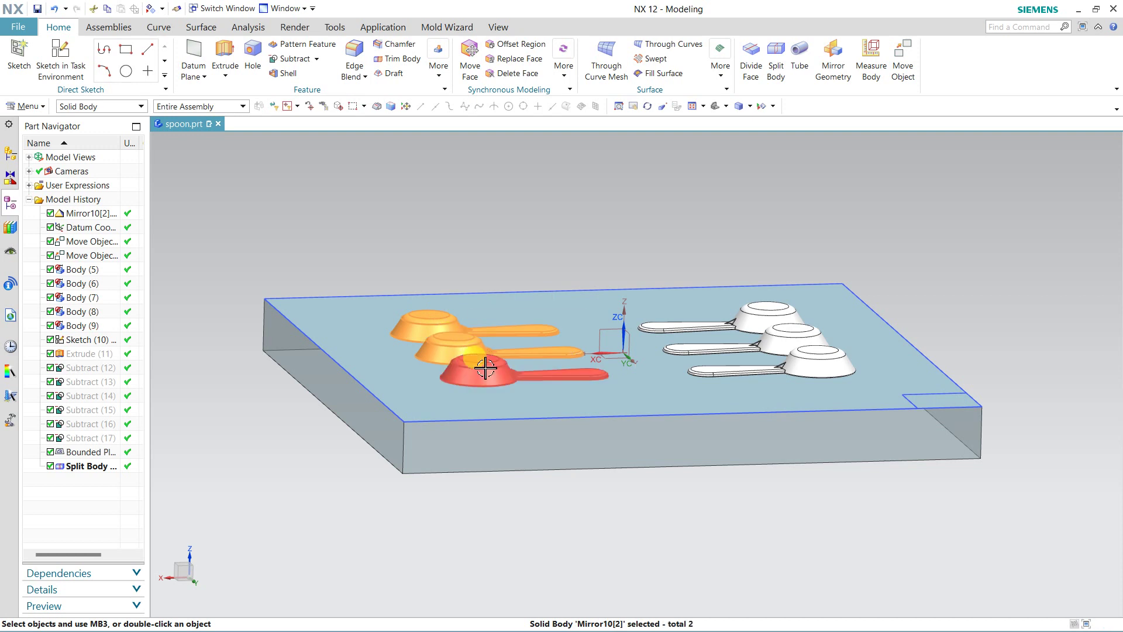
pyautogui.click(485, 368)
pyautogui.click(547, 349)
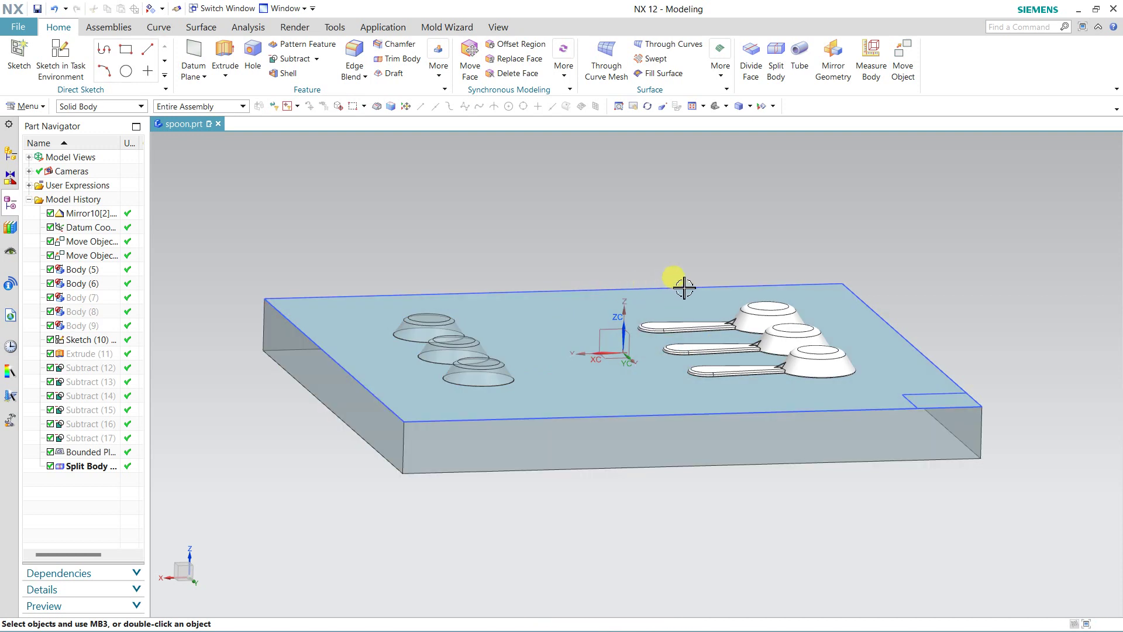
pyautogui.click(743, 315)
pyautogui.click(789, 338)
pyautogui.click(810, 359)
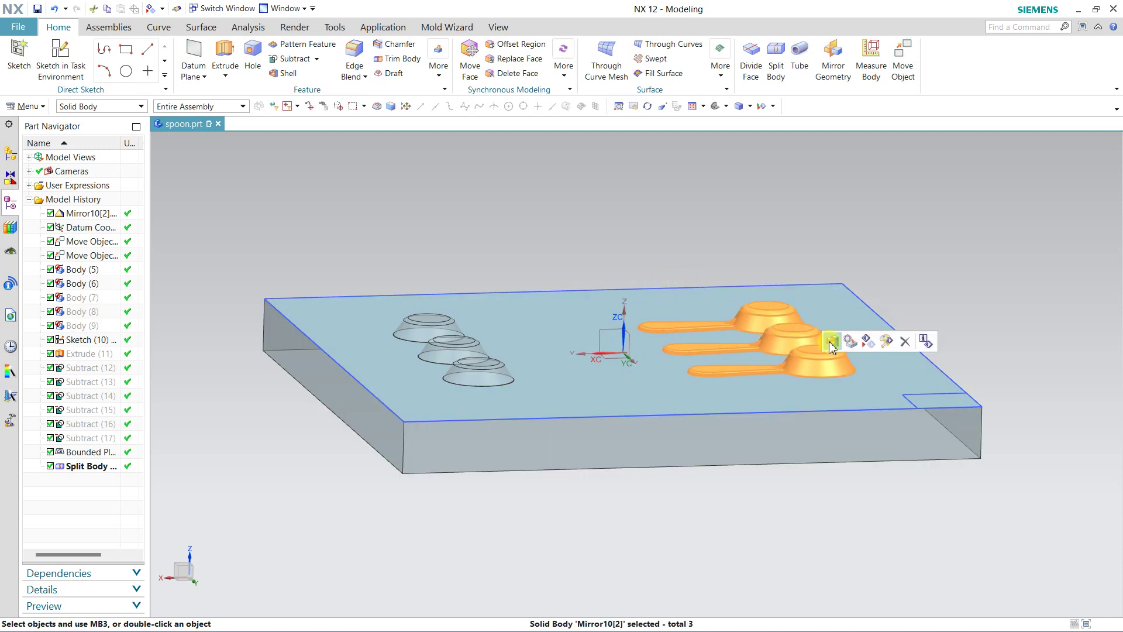
pyautogui.click(868, 343)
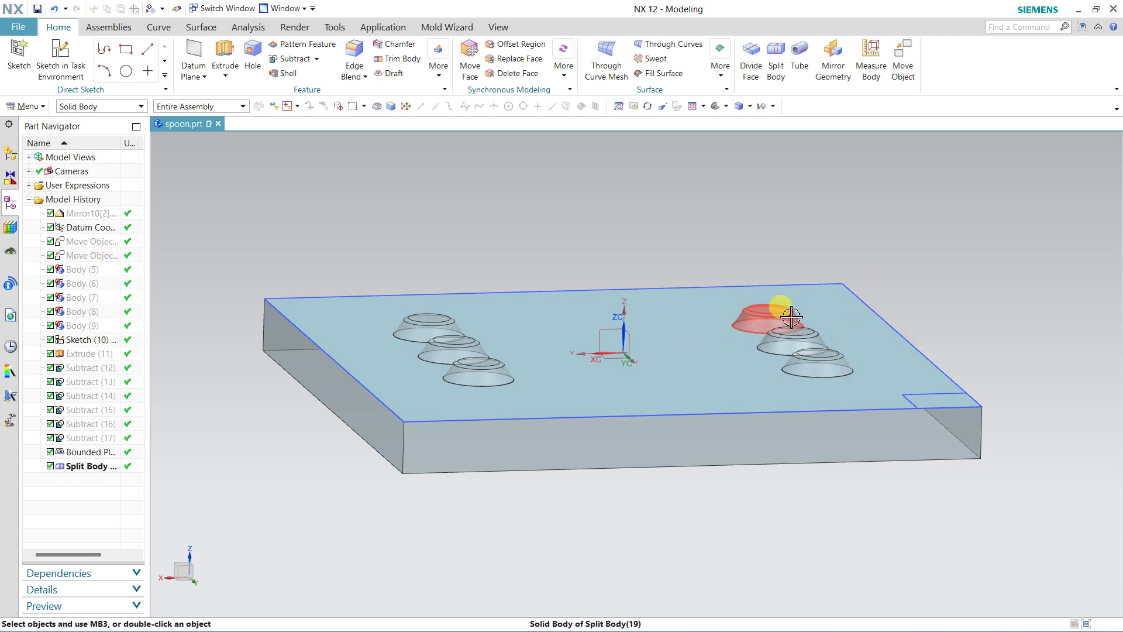
# Step: Hide the Bounded Plane sheet covering the plate
pyautogui.moveTo(587, 231); pyautogui.dragTo(601, 236, button='middle')
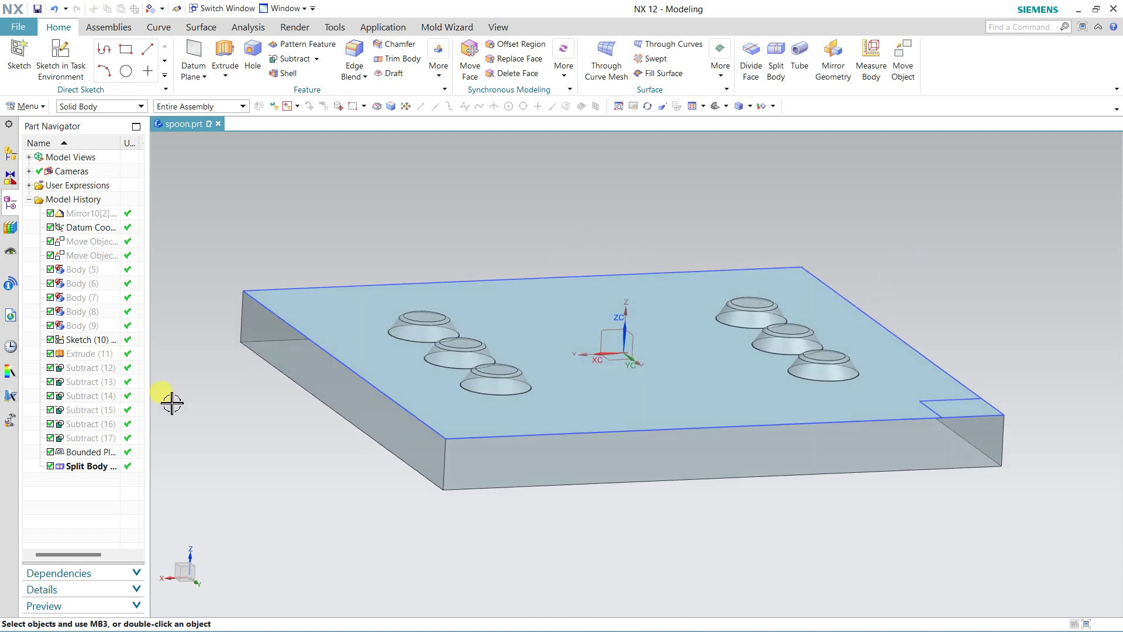
pyautogui.click(81, 453)
pyautogui.rightClick(82, 454)
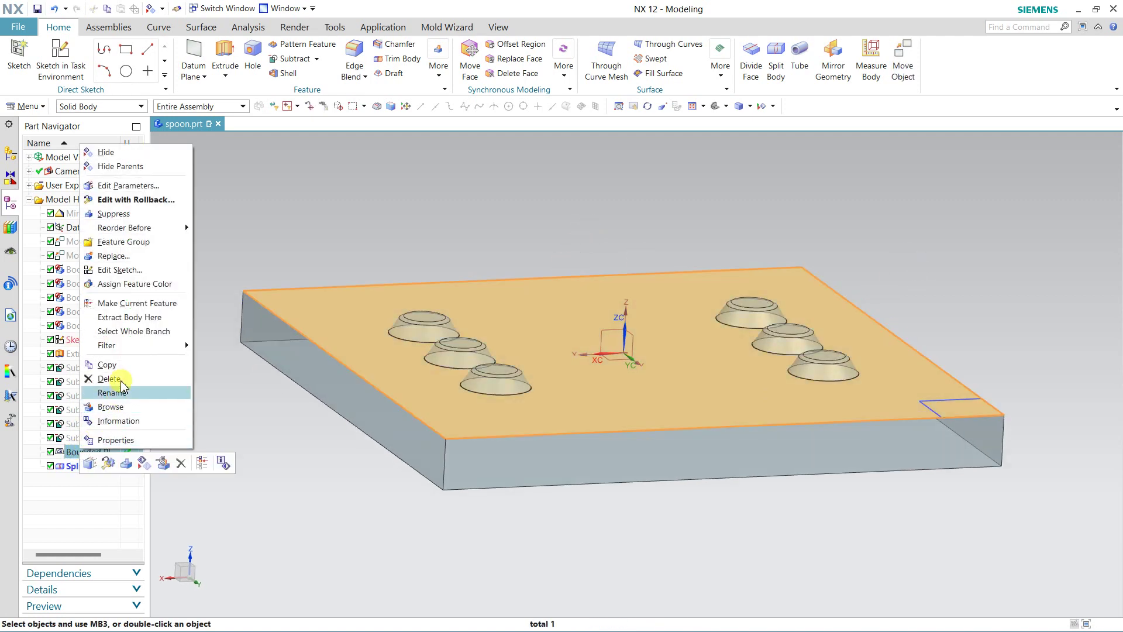
pyautogui.click(105, 152)
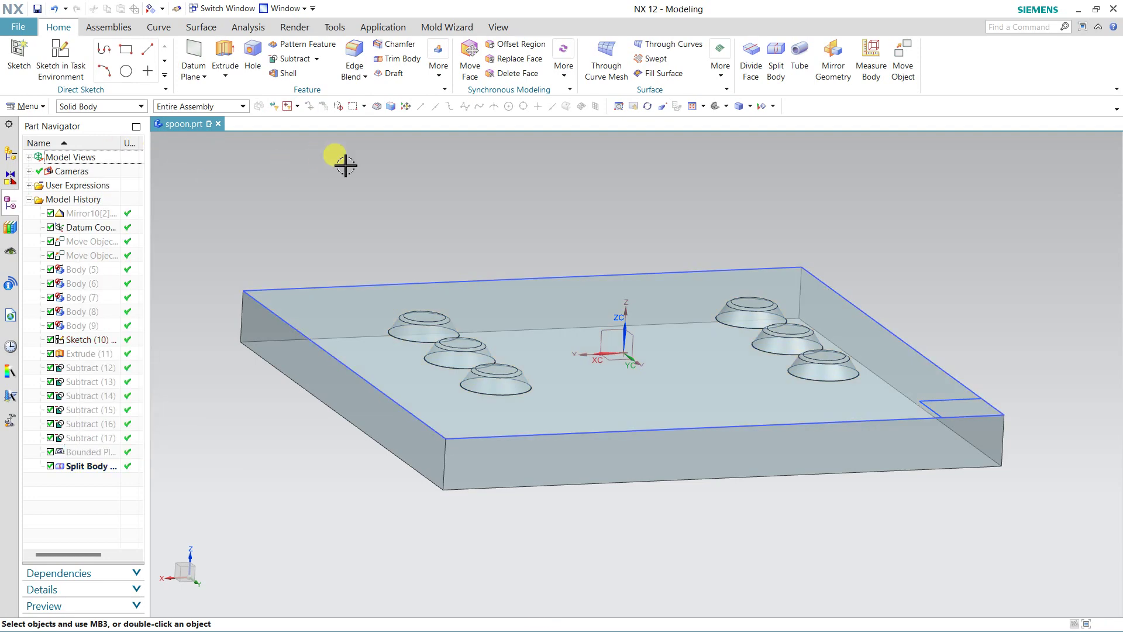
# Step: Unite the six round cone bodies with the block half as target into one solid
pyautogui.click(316, 58)
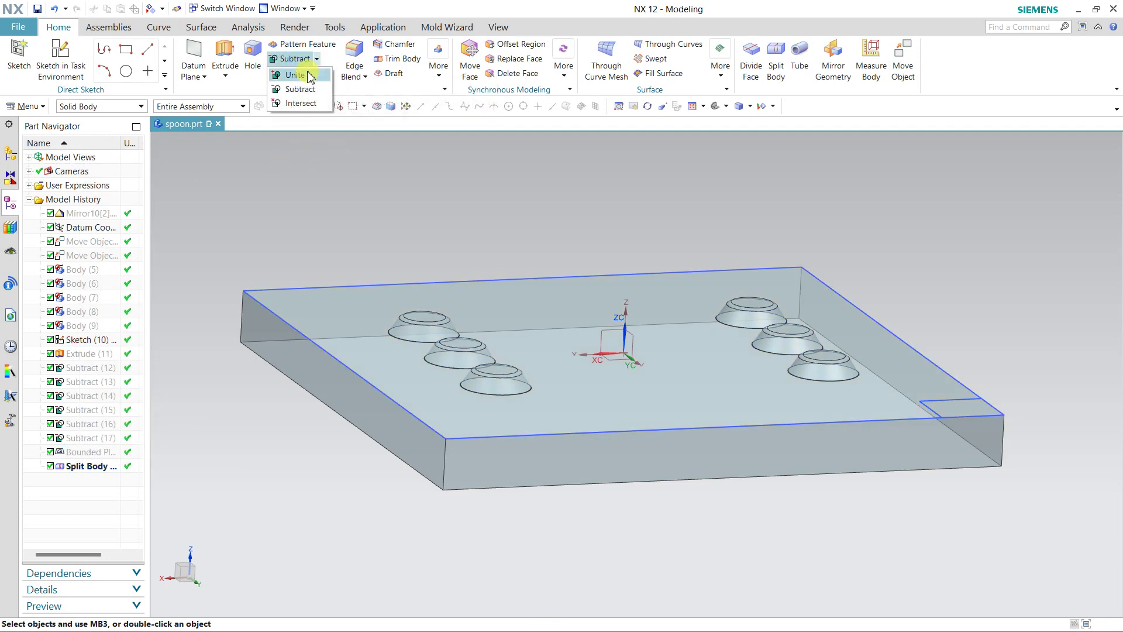
pyautogui.click(295, 83)
pyautogui.click(351, 311)
pyautogui.click(403, 319)
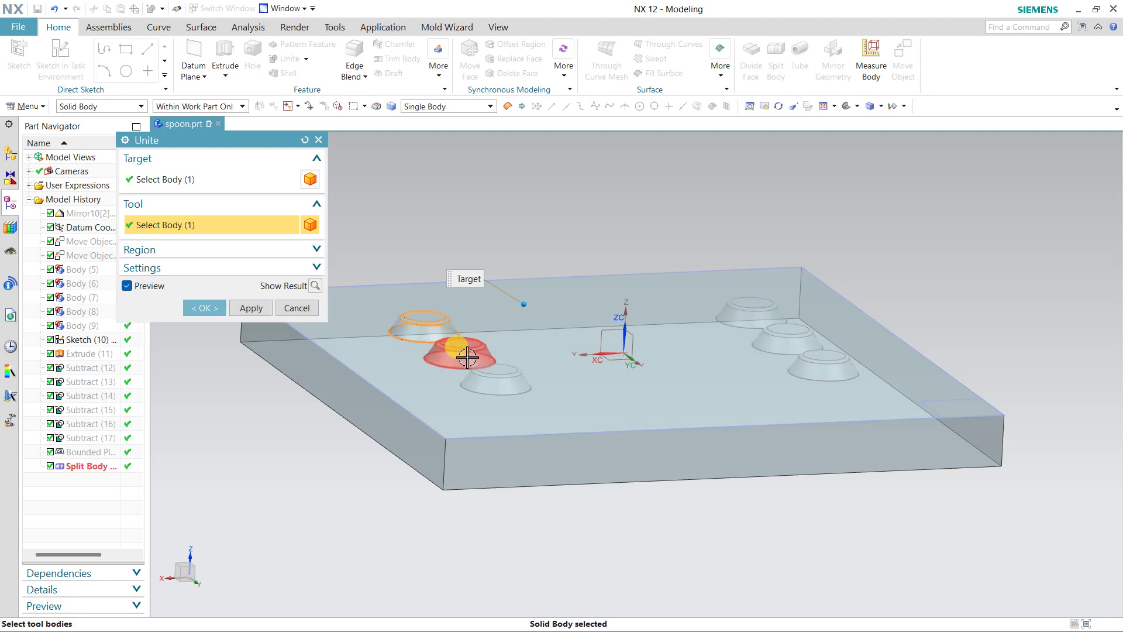
pyautogui.click(465, 353)
pyautogui.click(506, 383)
pyautogui.click(761, 313)
pyautogui.click(787, 339)
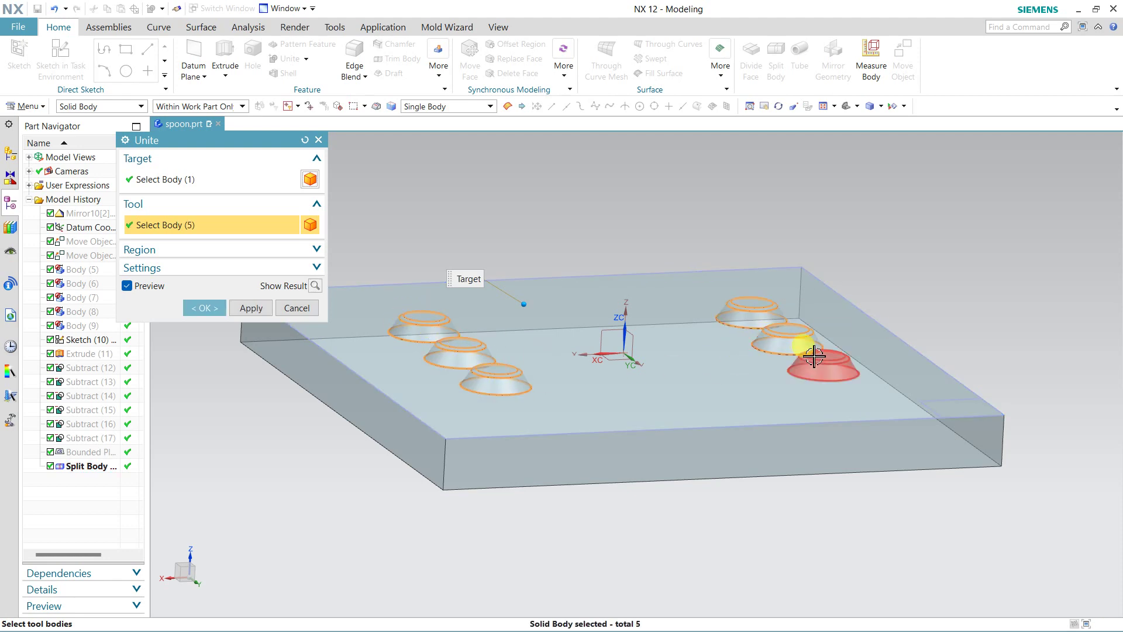
pyautogui.click(819, 366)
pyautogui.click(198, 307)
pyautogui.moveTo(275, 418)
pyautogui.mouseDown(button='middle')
pyautogui.moveTo(292, 451)
pyautogui.moveTo(313, 438)
pyautogui.moveTo(299, 432)
pyautogui.mouseUp(button='middle')
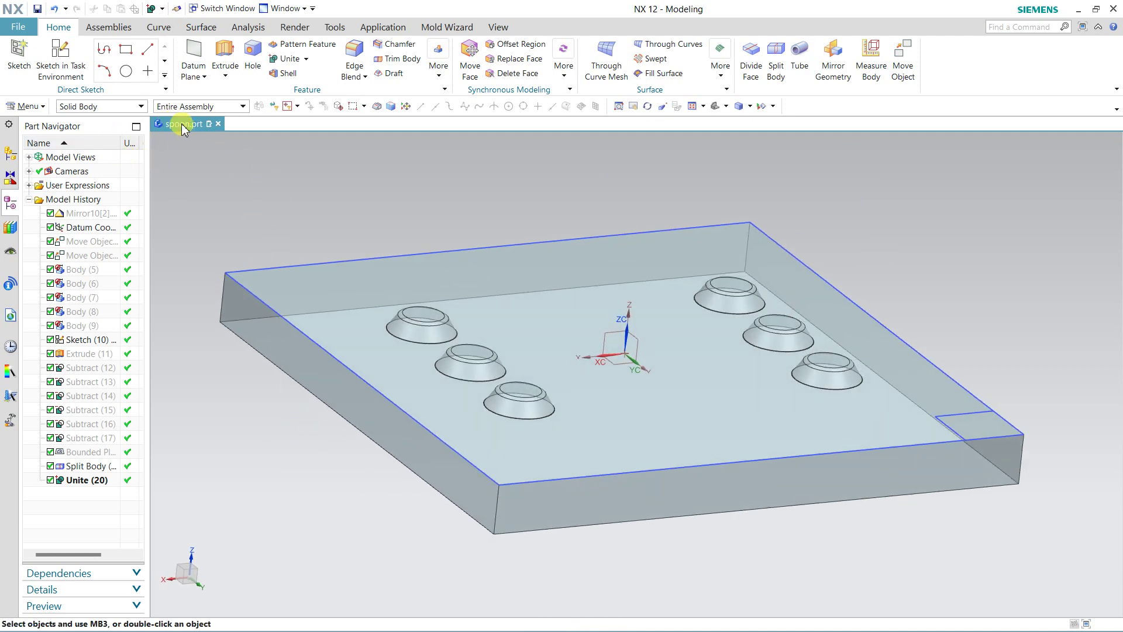
pyautogui.click(14, 28)
pyautogui.moveTo(30, 99)
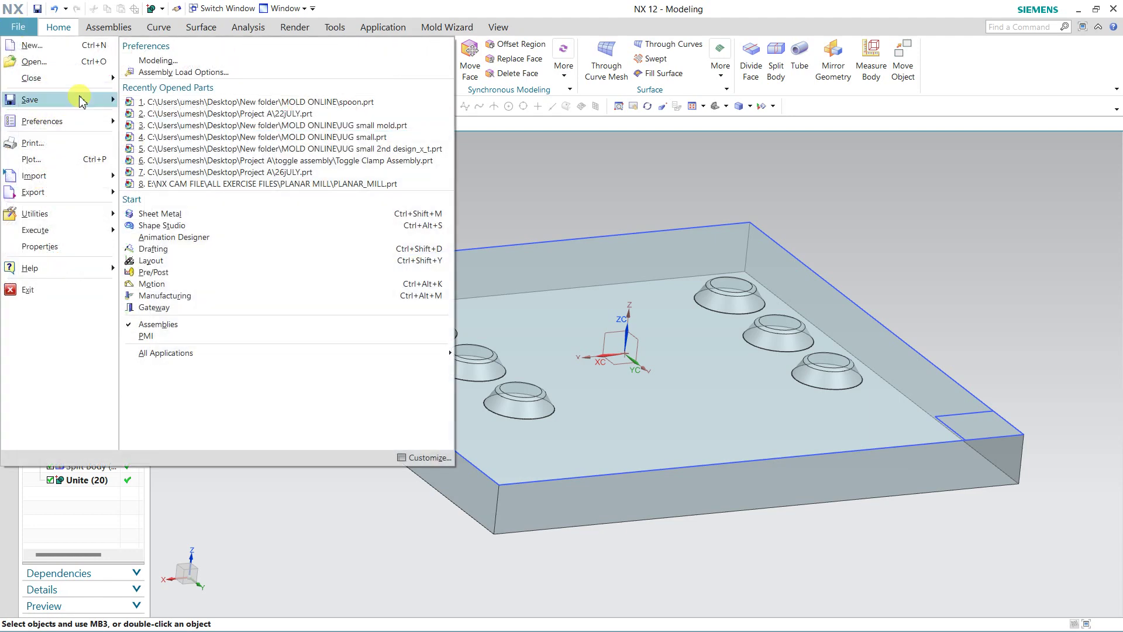
pyautogui.click(220, 129)
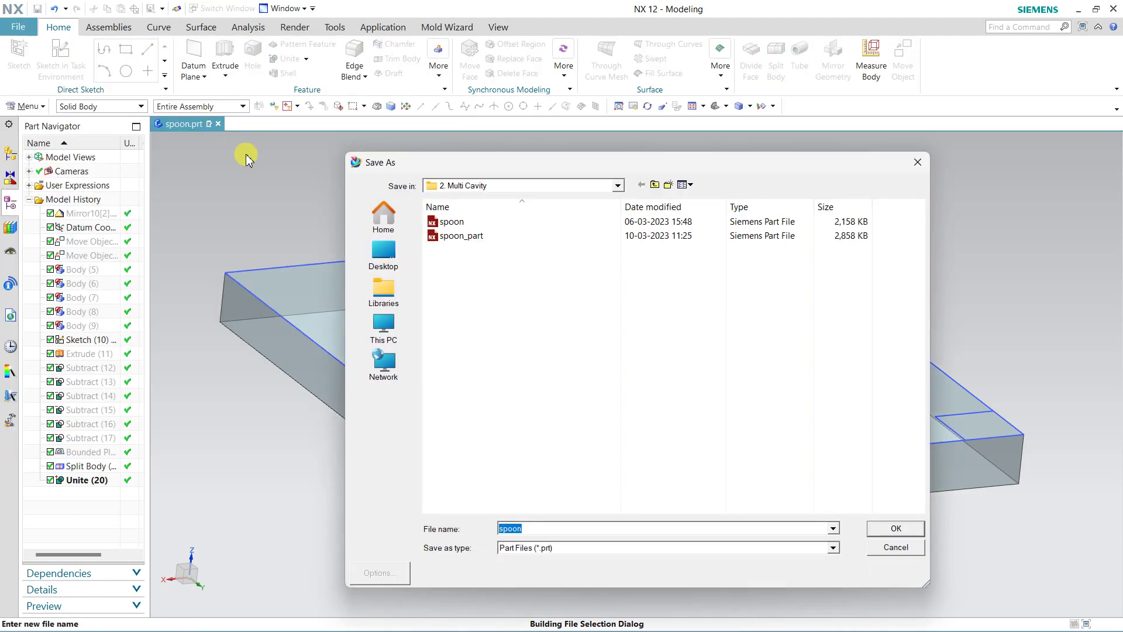
pyautogui.click(399, 254)
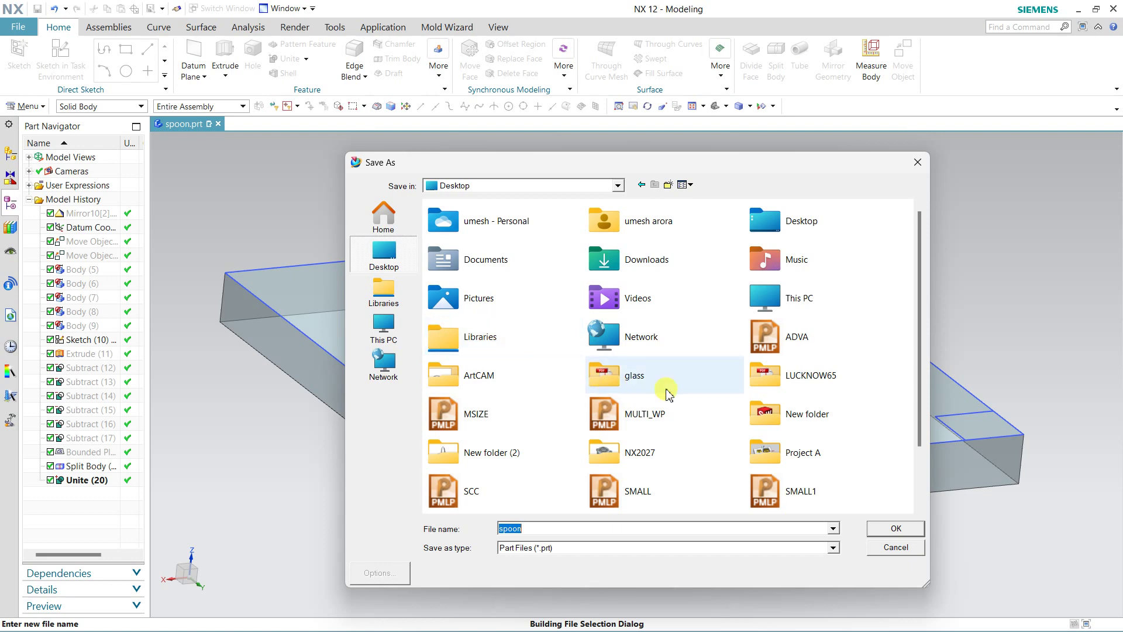
pyautogui.click(795, 419)
pyautogui.doubleClick(794, 419)
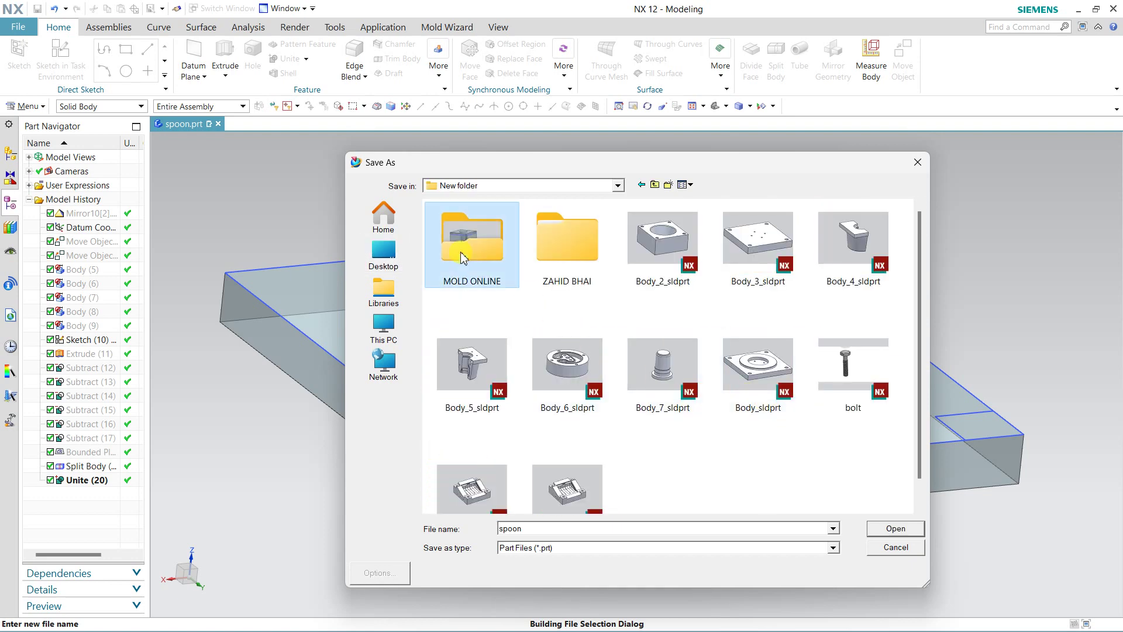
pyautogui.doubleClick(462, 225)
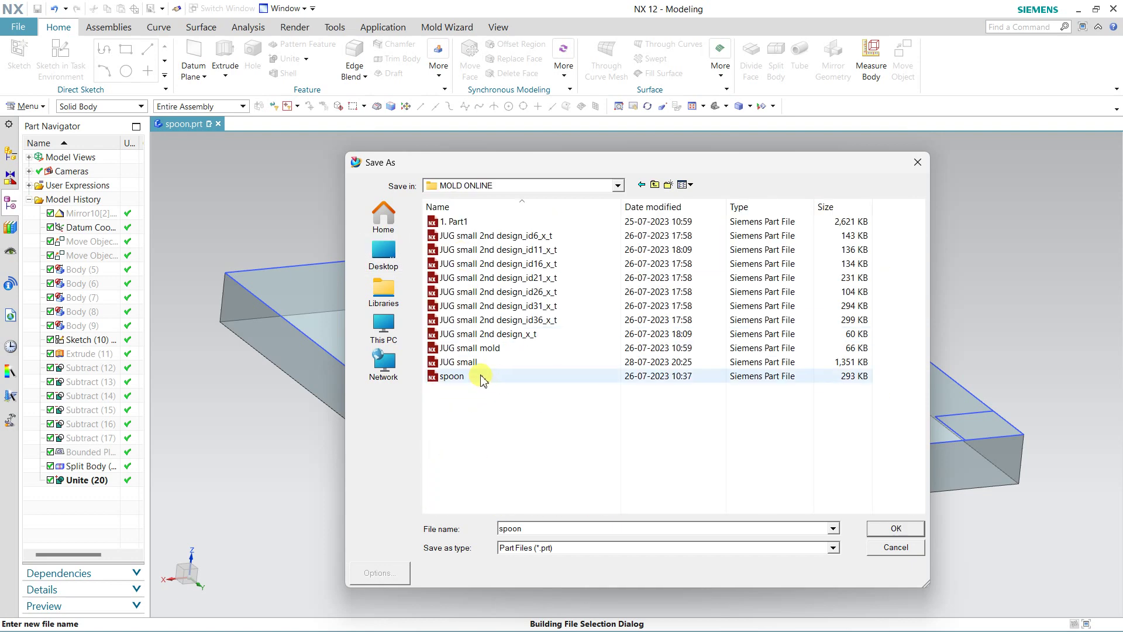
pyautogui.click(877, 552)
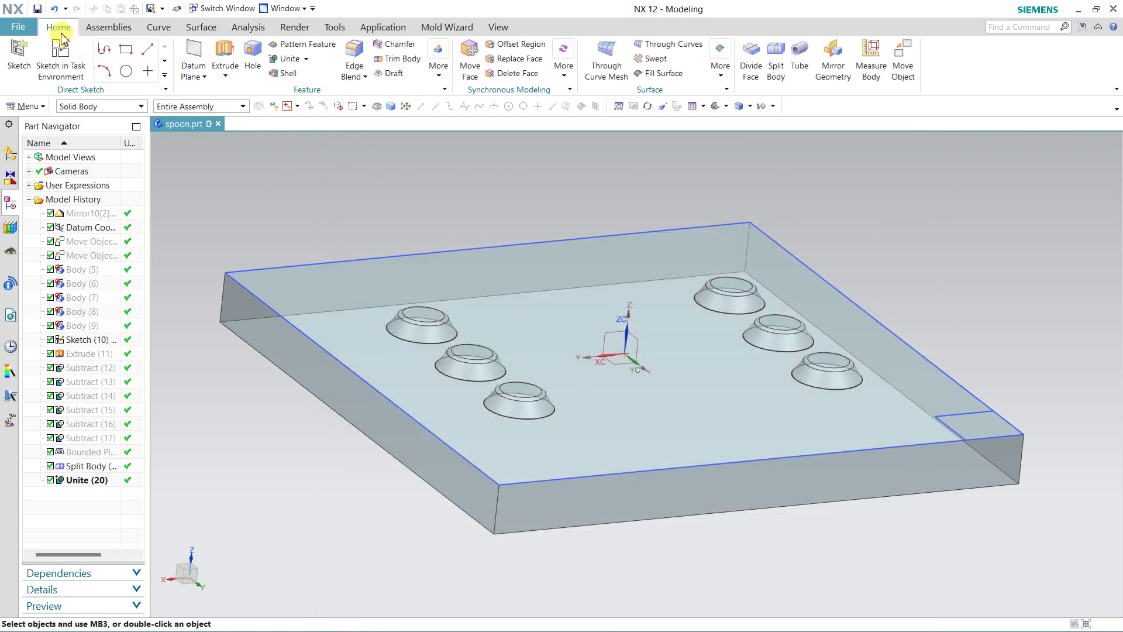
# Step: Save the part and bring the plate's small corner region into view
pyautogui.click(38, 9)
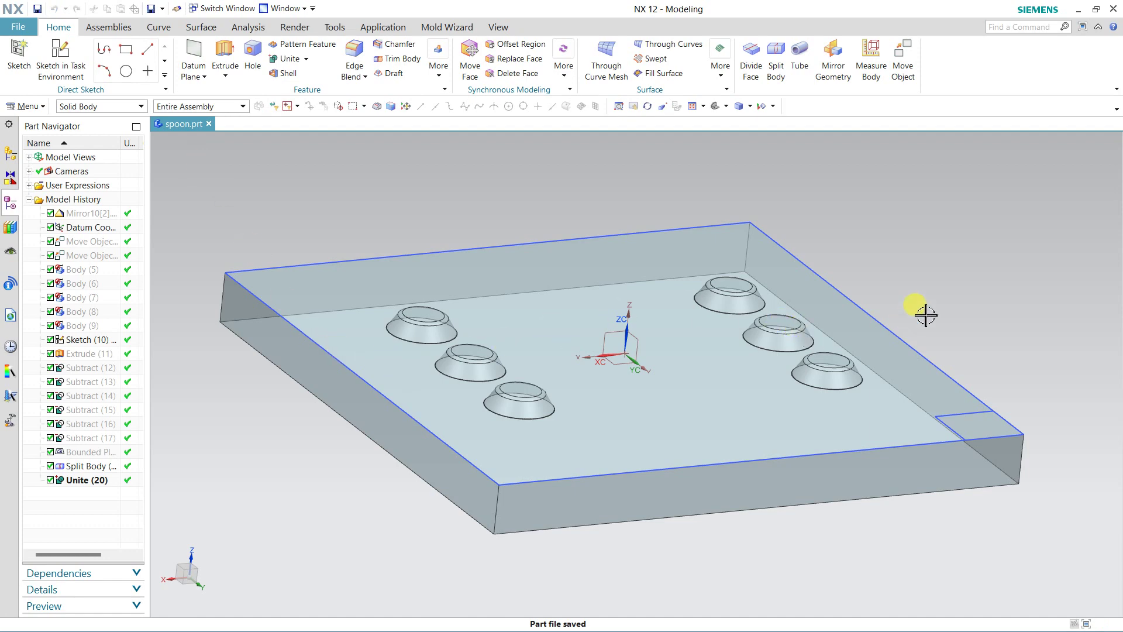
pyautogui.moveTo(921, 316); pyautogui.dragTo(919, 319, button='middle')
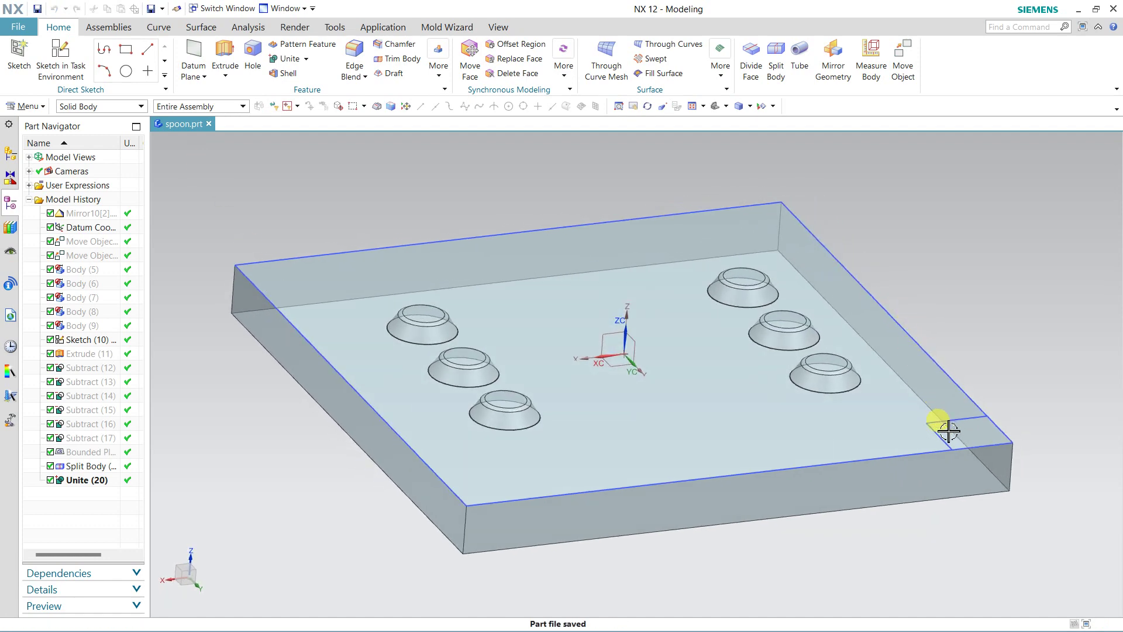
pyautogui.keyDown('shift'); pyautogui.moveTo(992, 330); pyautogui.dragTo(819, 318, button='middle'); pyautogui.keyUp('shift')
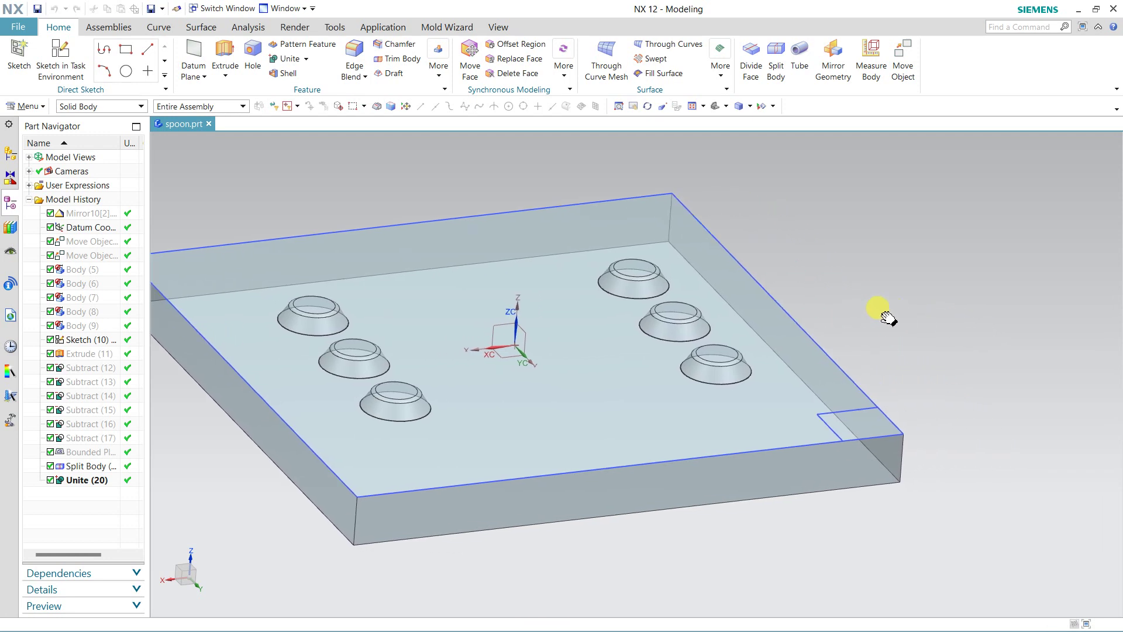
# Step: Extrude the 25 mm corner square 10 mm as a separate locating block using Region Boundary Curve
pyautogui.click(225, 52)
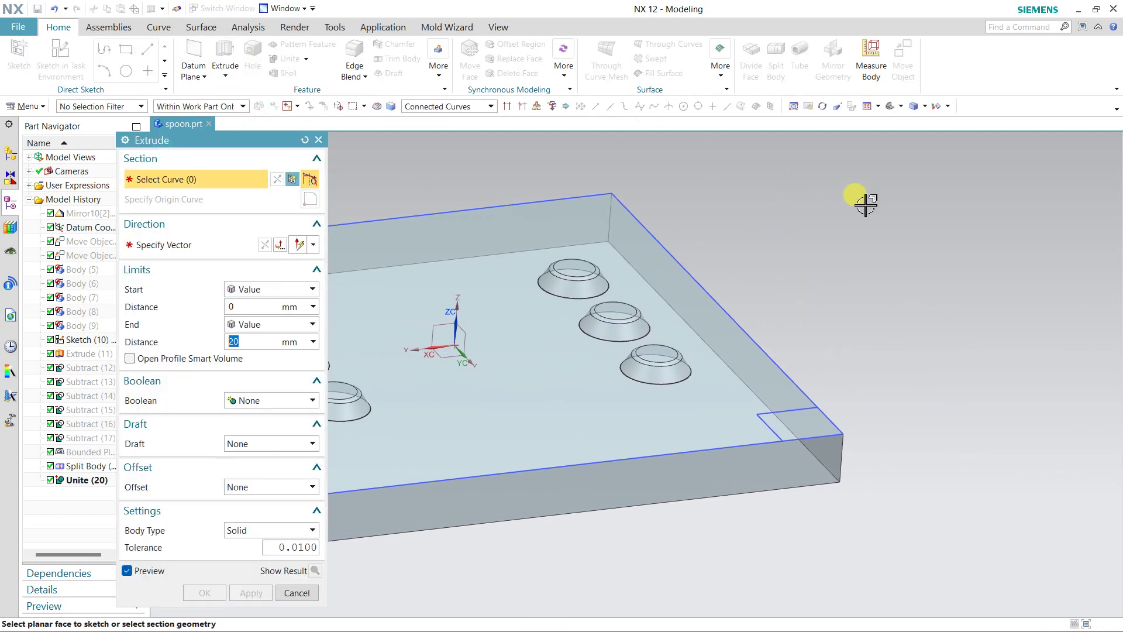
pyautogui.click(482, 109)
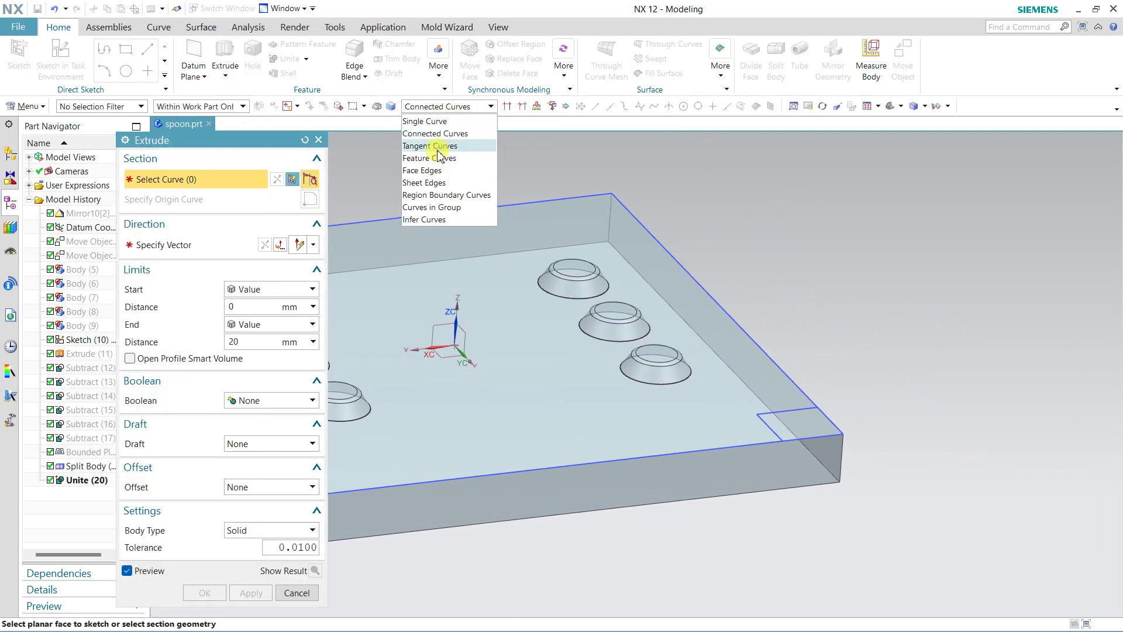
pyautogui.click(445, 194)
pyautogui.click(797, 420)
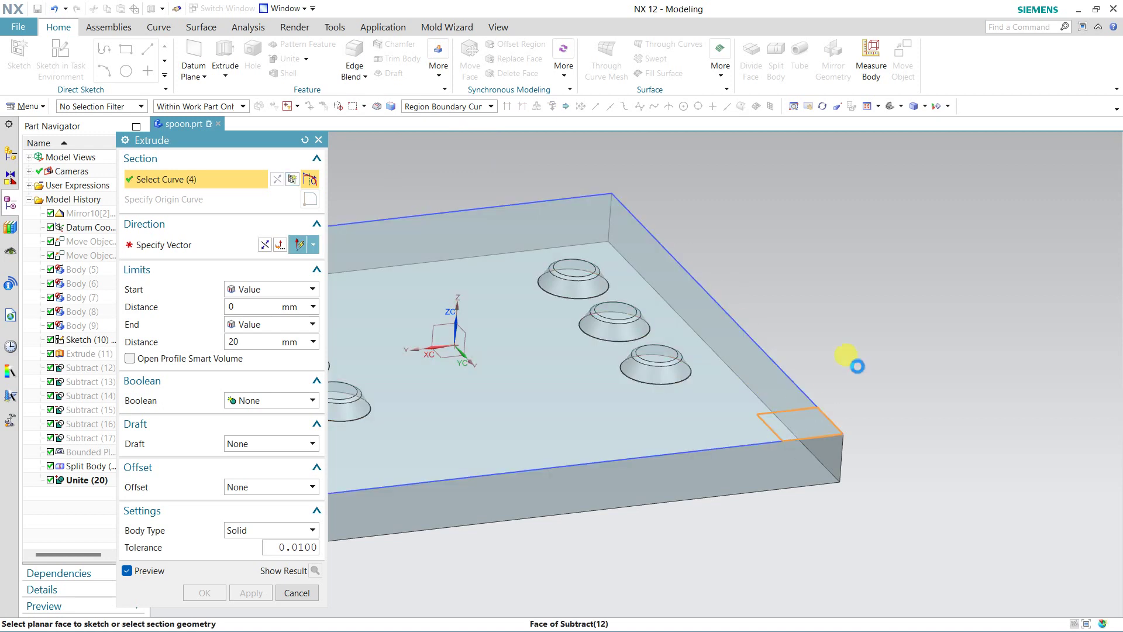
pyautogui.write('10')
pyautogui.press('Return')
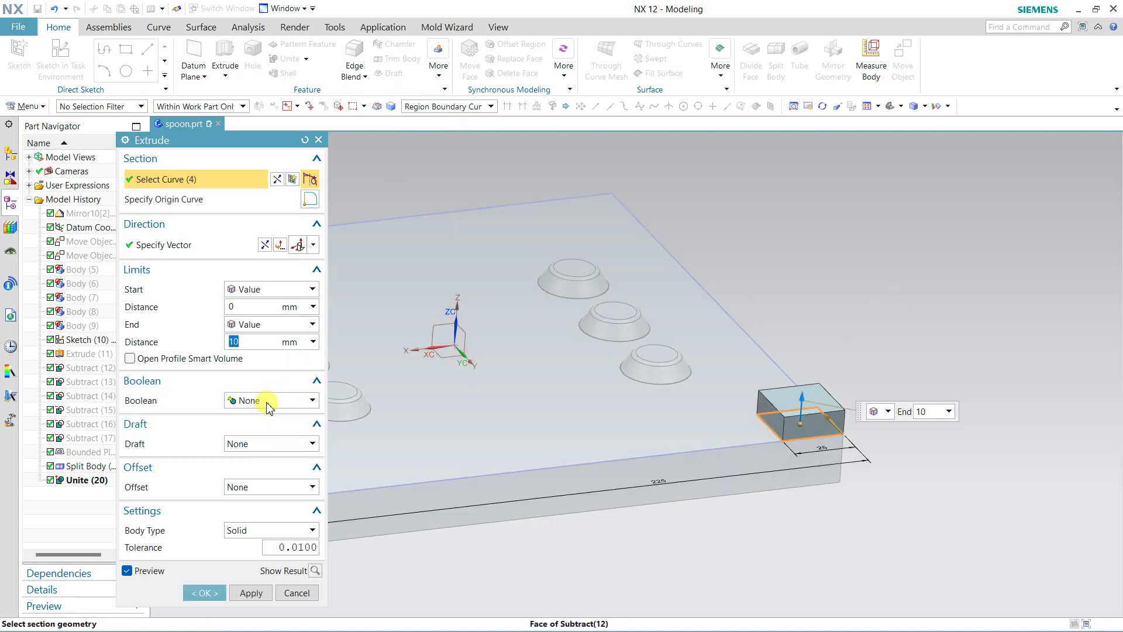
pyautogui.click(204, 593)
pyautogui.moveTo(672, 358); pyautogui.dragTo(494, 329, button='middle')
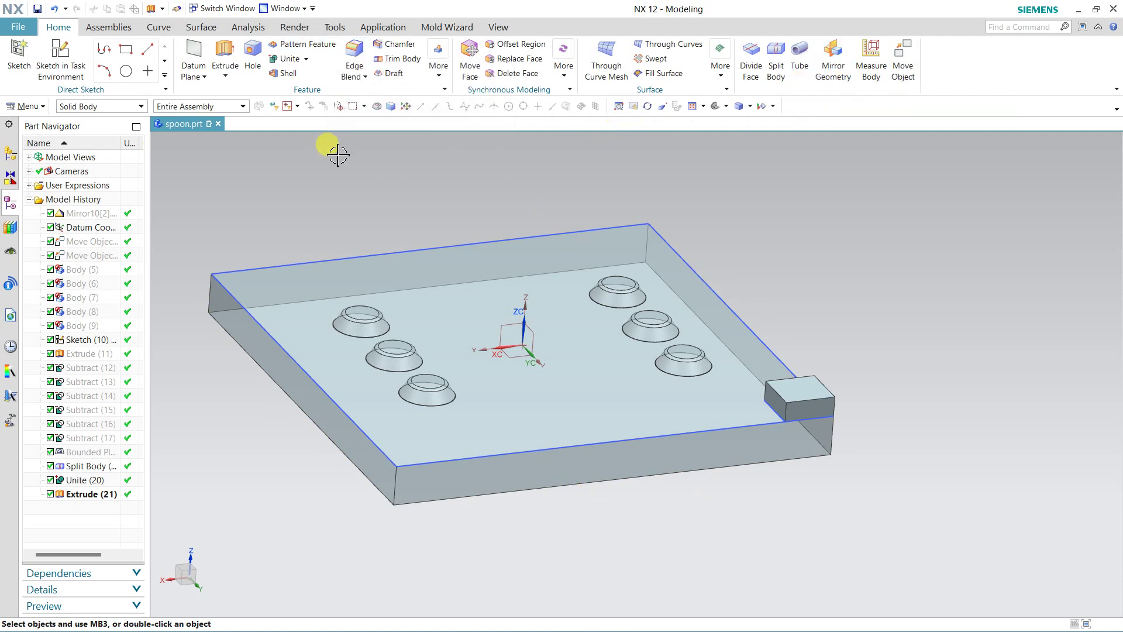
pyautogui.click(302, 44)
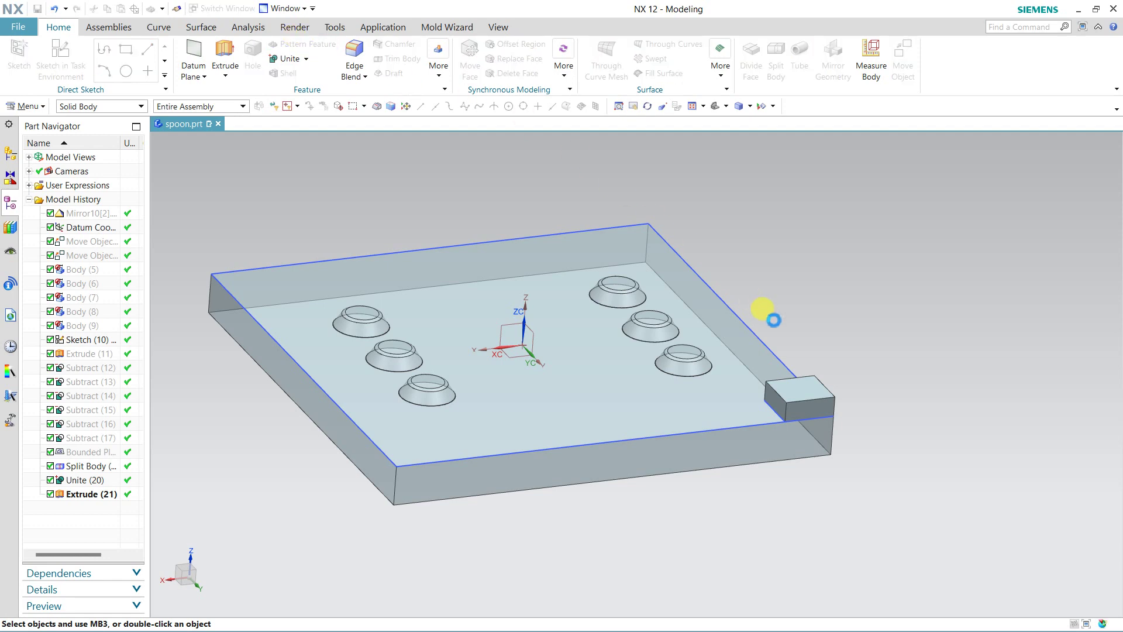
pyautogui.click(783, 387)
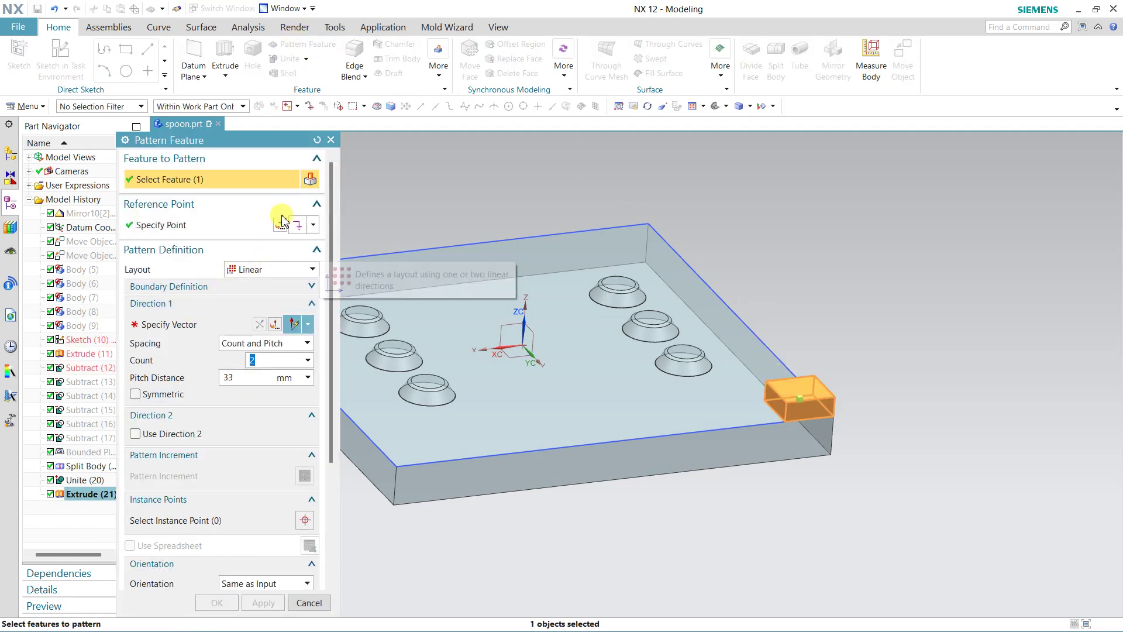
pyautogui.click(331, 141)
pyautogui.click(439, 62)
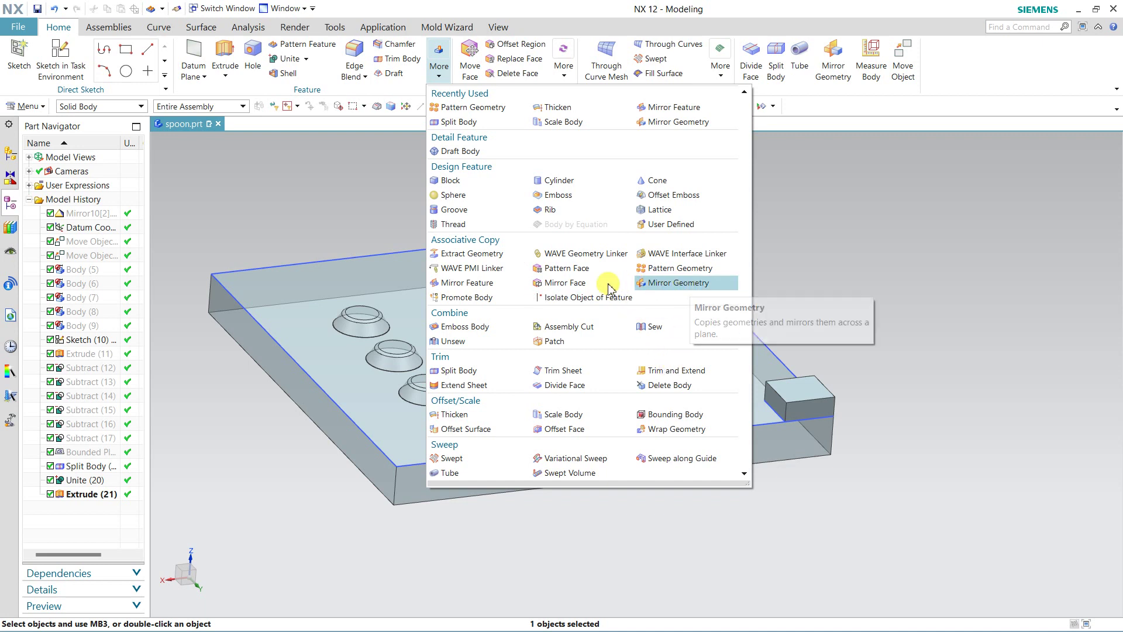
pyautogui.click(486, 283)
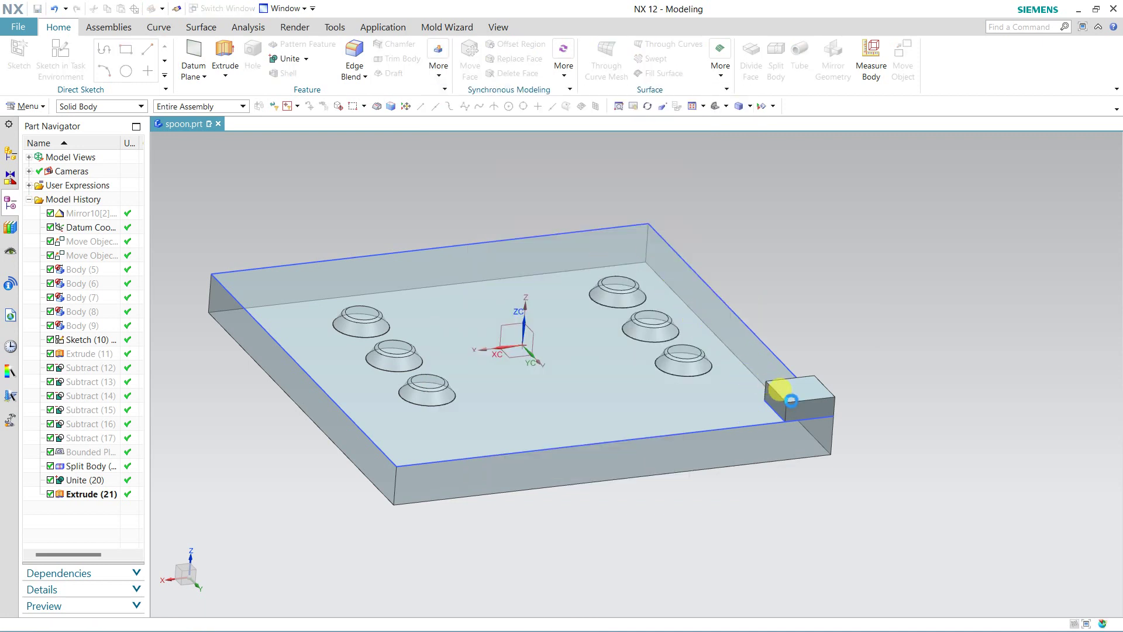
pyautogui.click(792, 401)
pyautogui.click(207, 242)
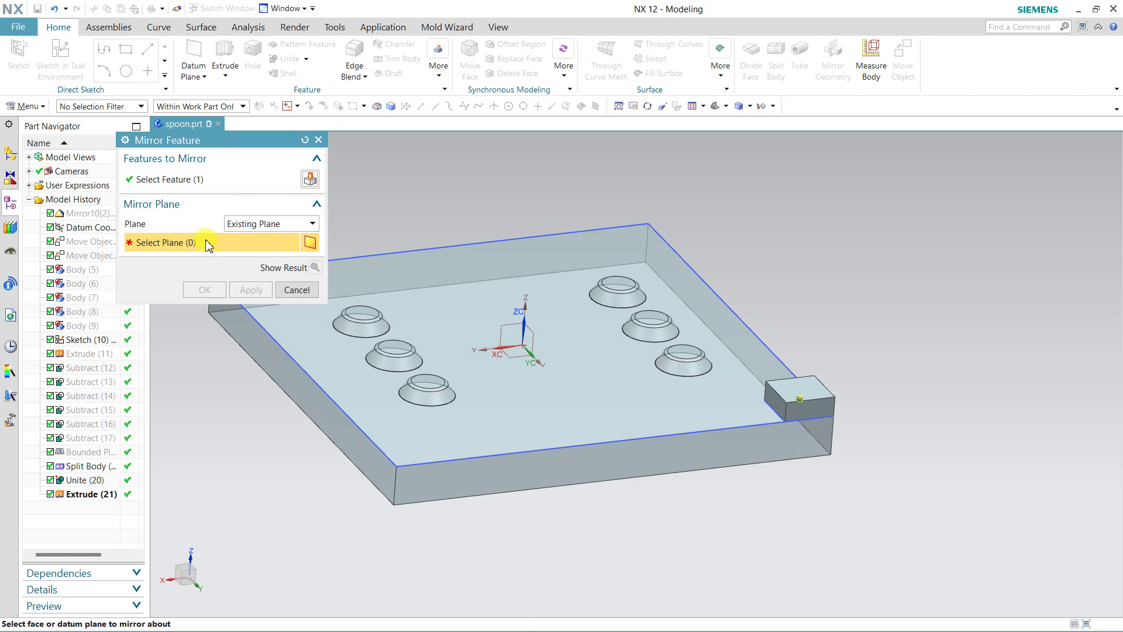
pyautogui.click(508, 327)
pyautogui.click(251, 290)
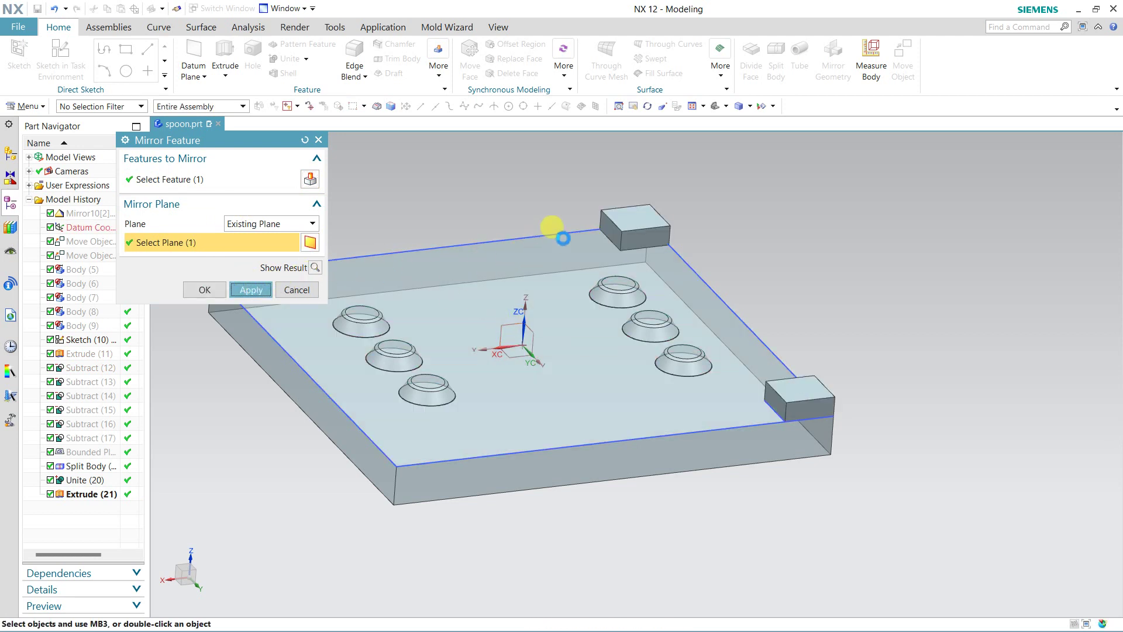
pyautogui.click(297, 290)
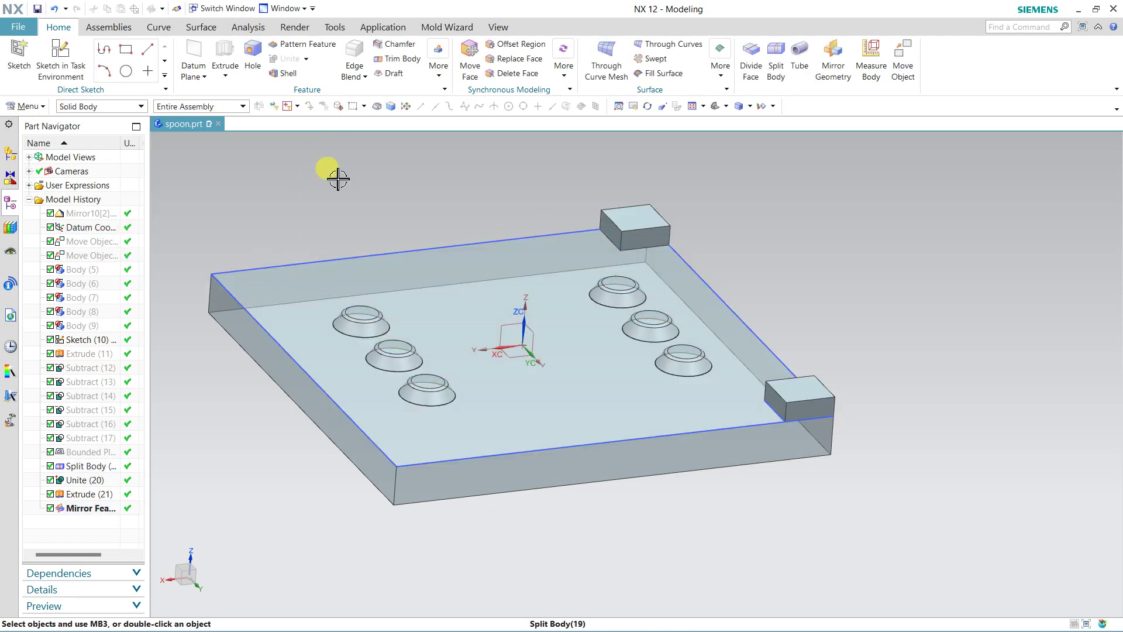
pyautogui.click(54, 10)
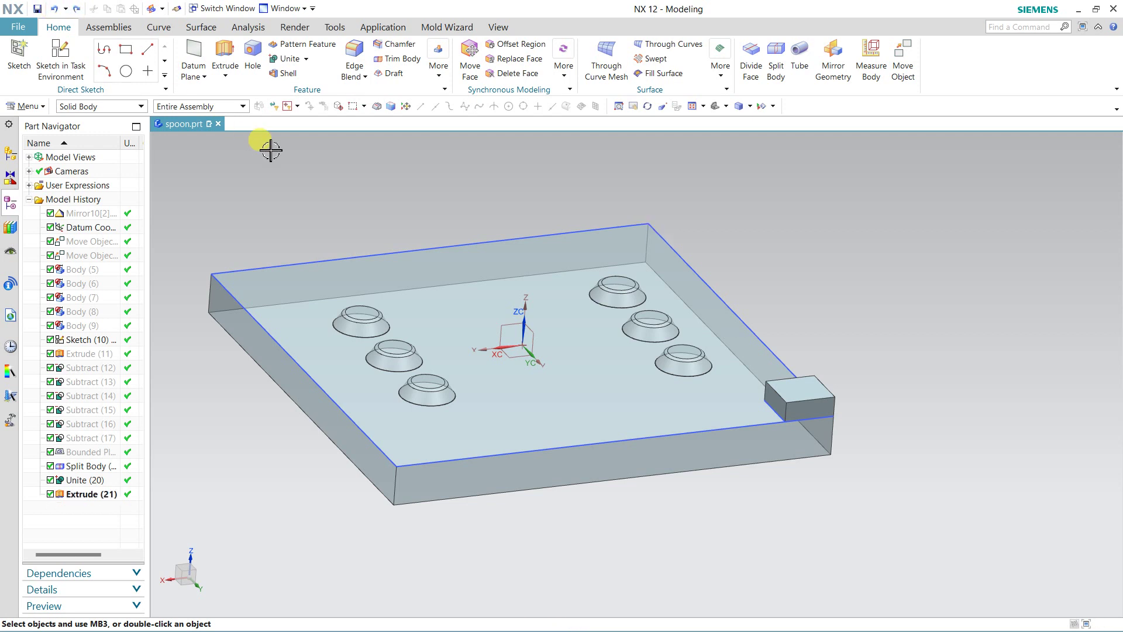
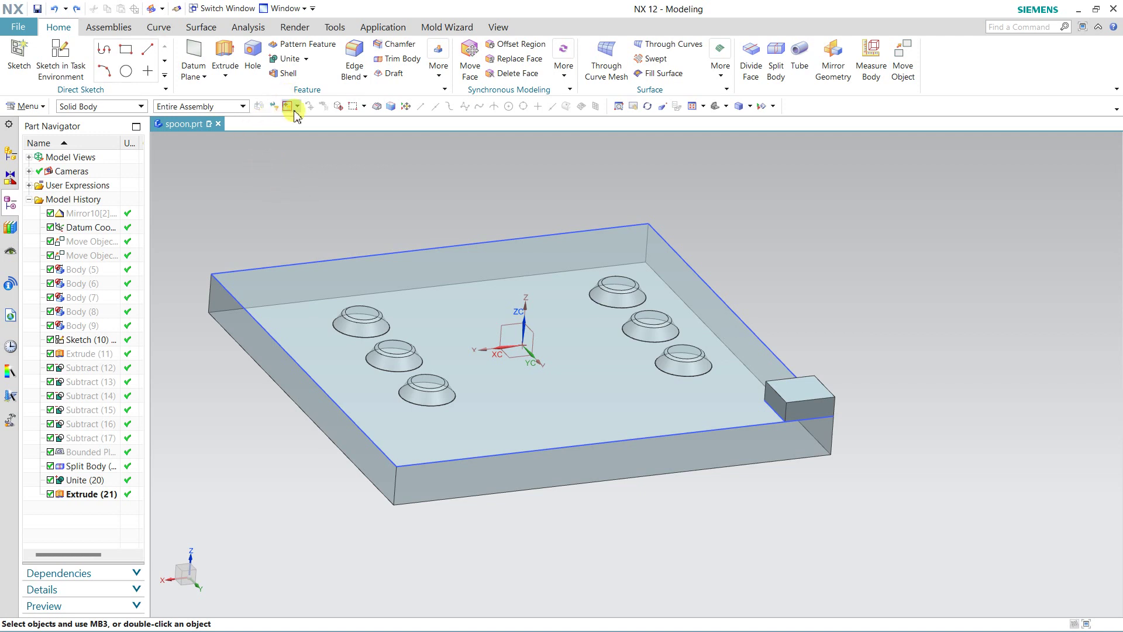
# Step: Draft two edges of the corner block at 10° using a vertical pull direction
pyautogui.click(390, 75)
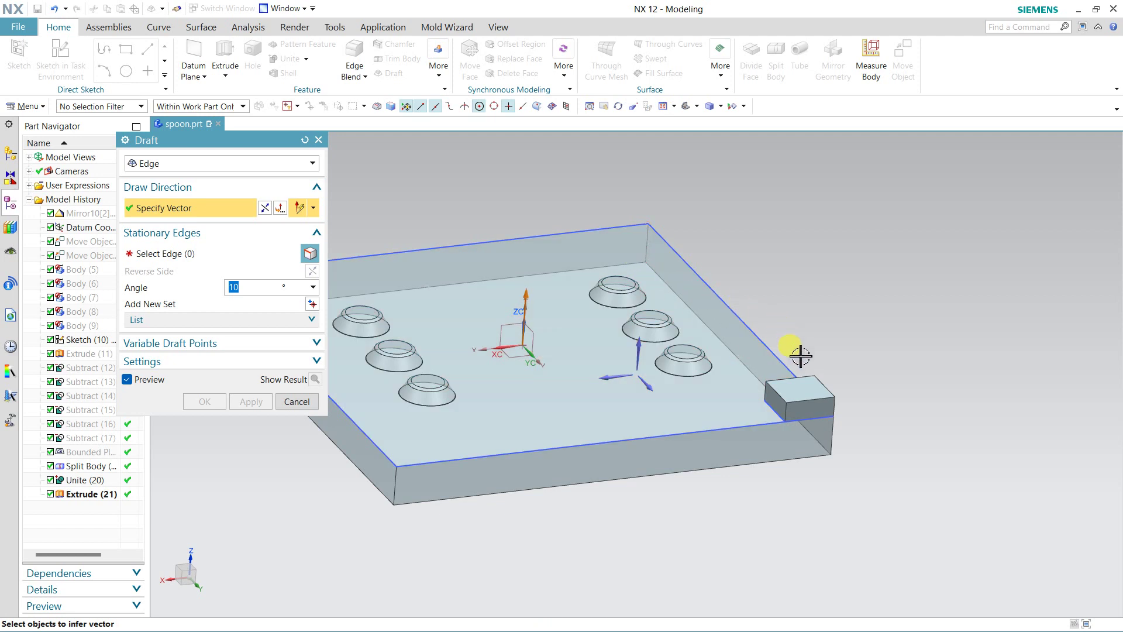
pyautogui.scroll(2, 789, 396)
pyautogui.click(776, 401)
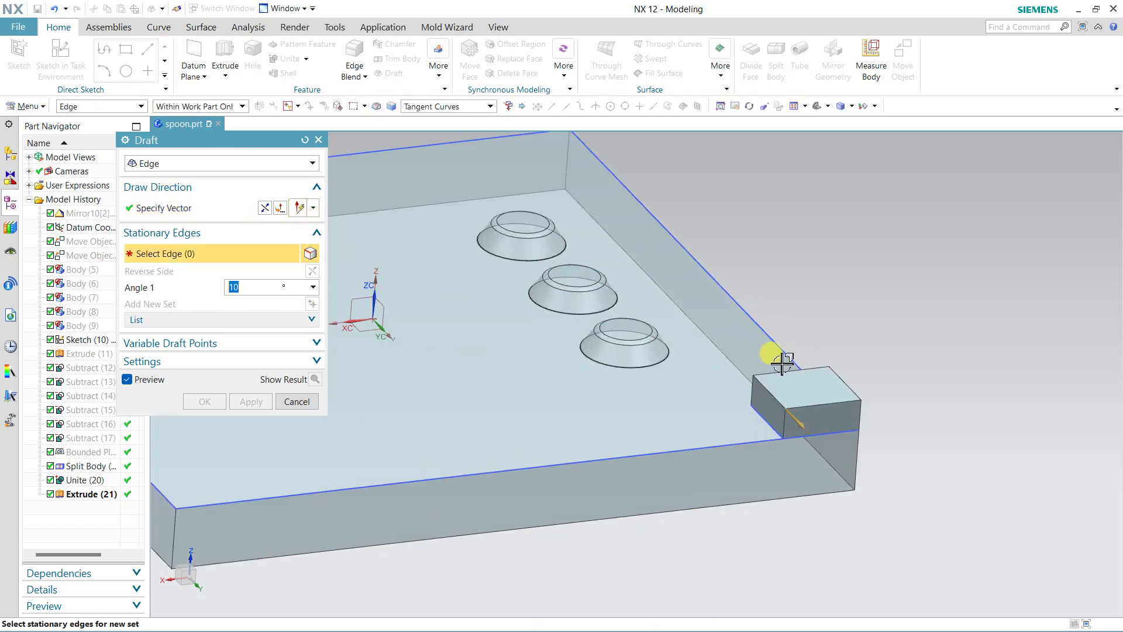
pyautogui.click(196, 214)
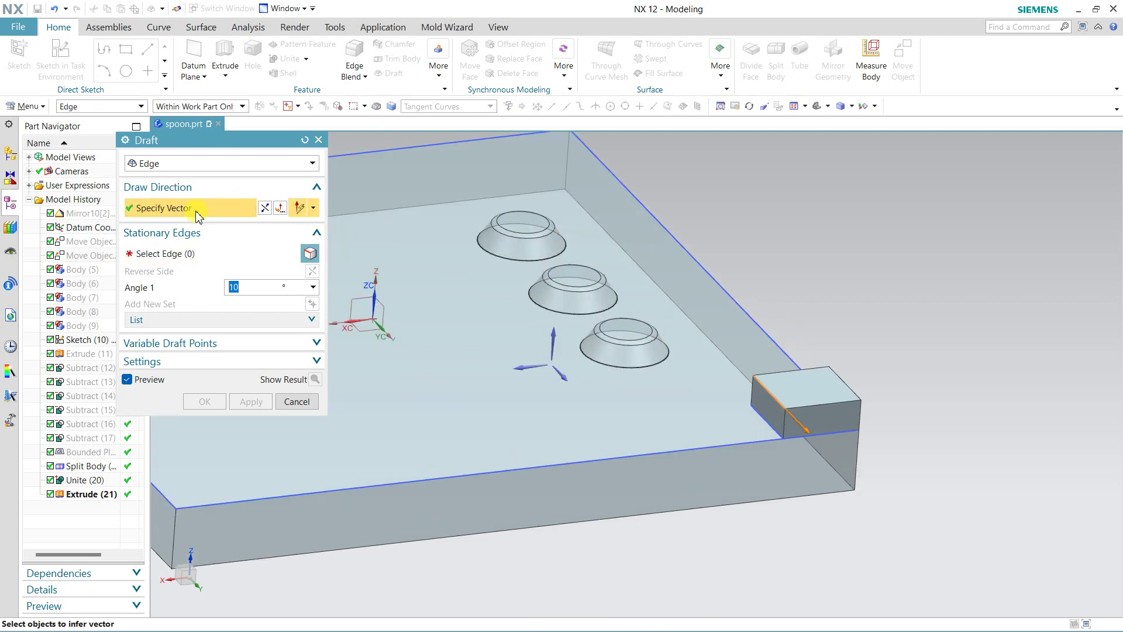
pyautogui.click(555, 332)
pyautogui.click(758, 387)
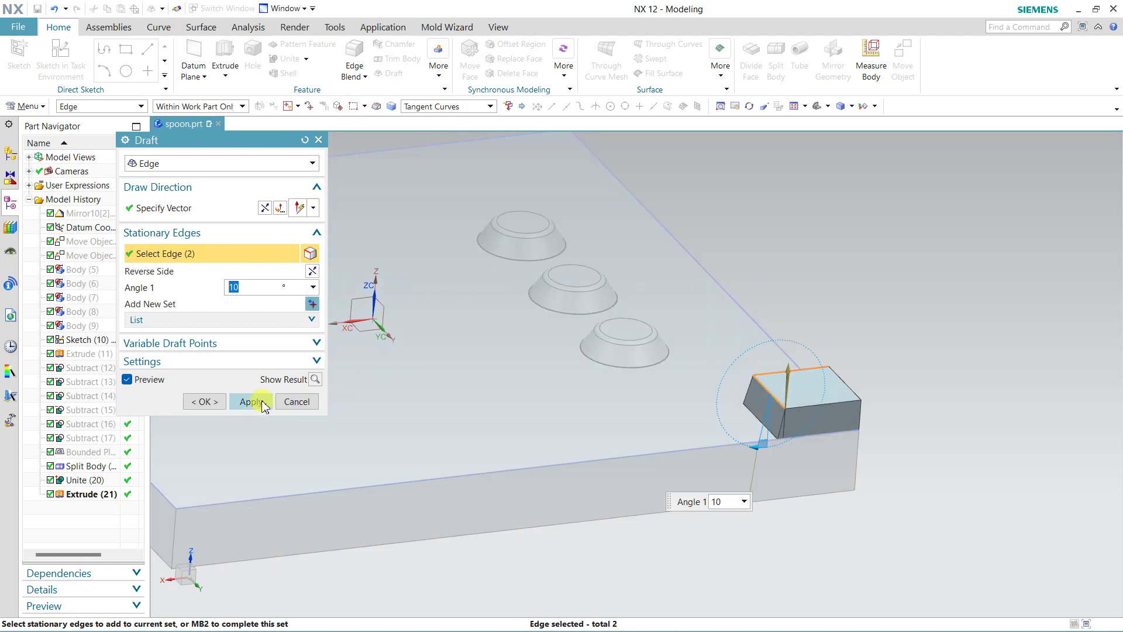
pyautogui.click(251, 401)
pyautogui.click(300, 404)
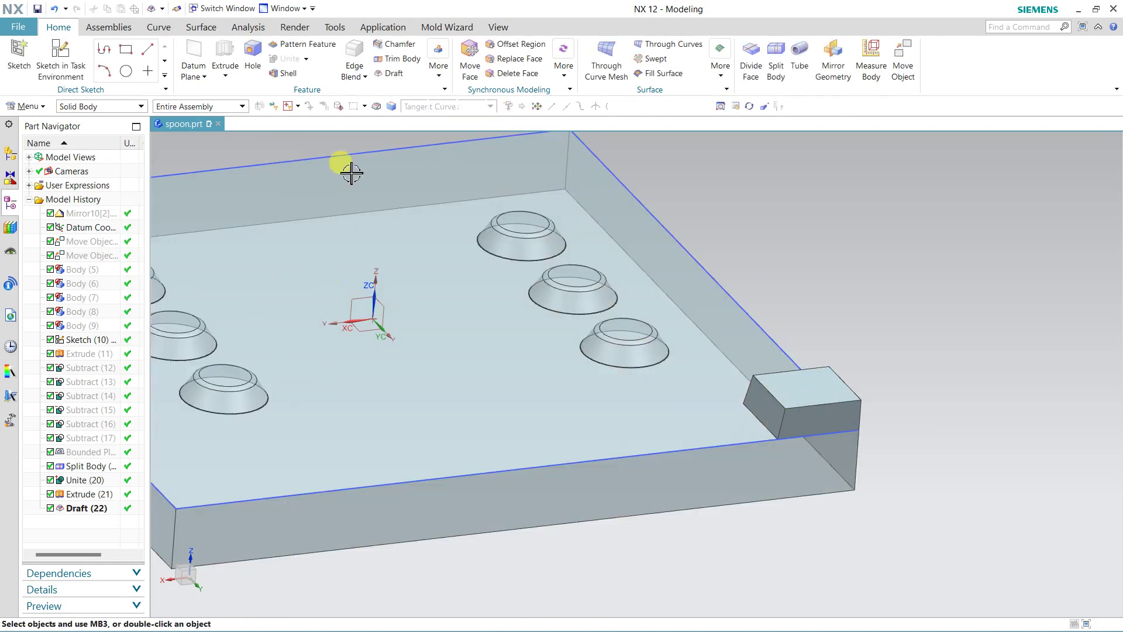
# Step: Round the block's vertical edge with a 5 mm edge blend
pyautogui.click(360, 66)
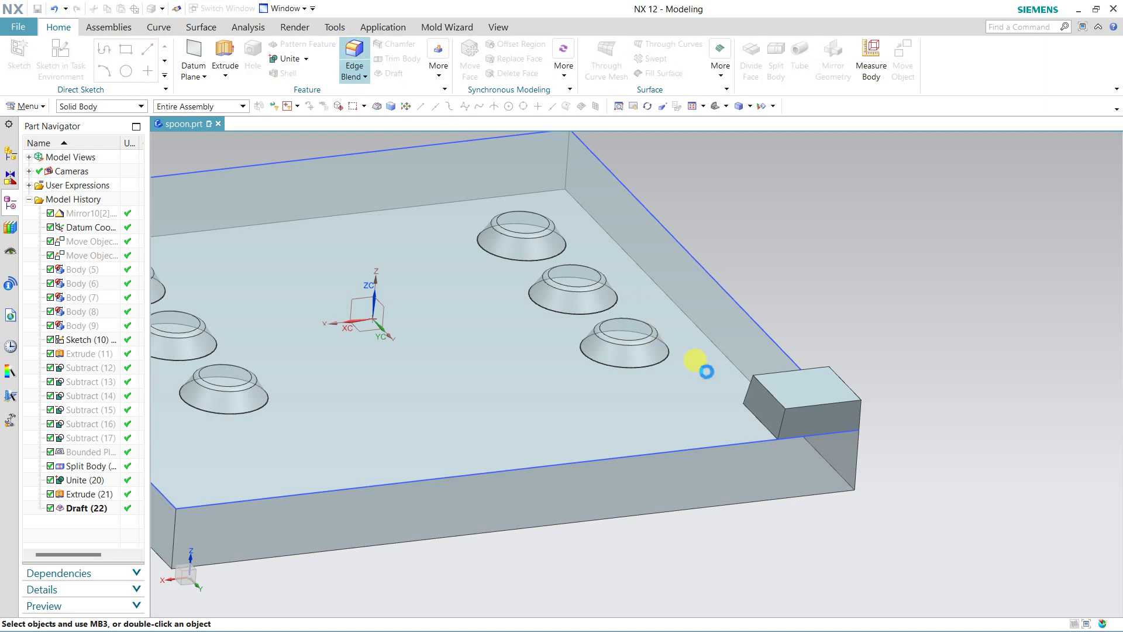
pyautogui.click(746, 379)
pyautogui.write('5')
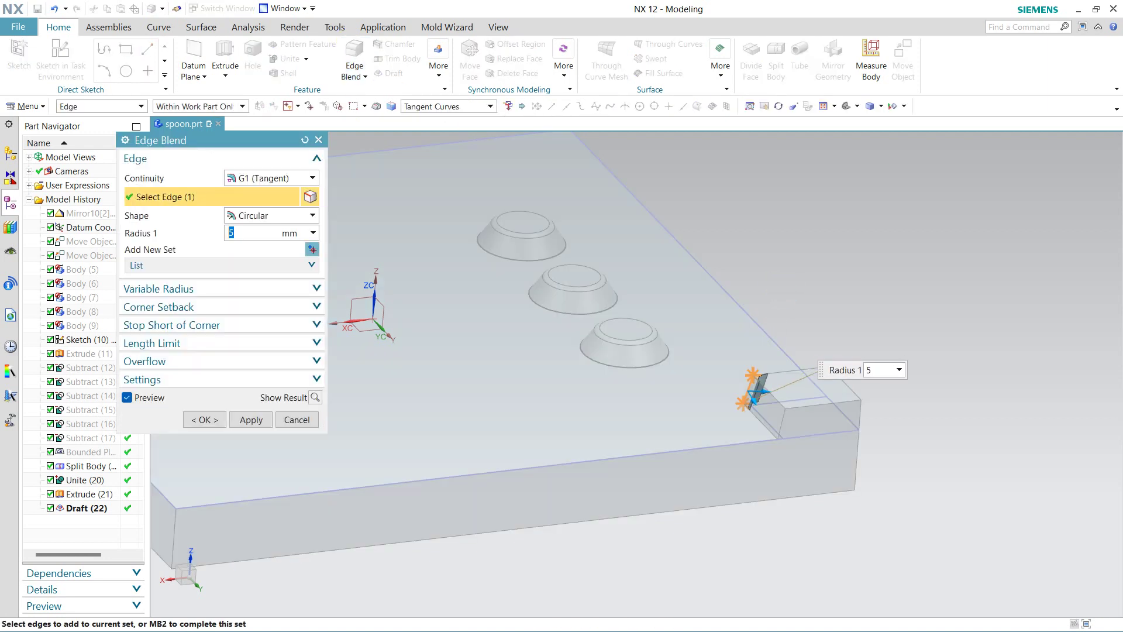
pyautogui.click(204, 419)
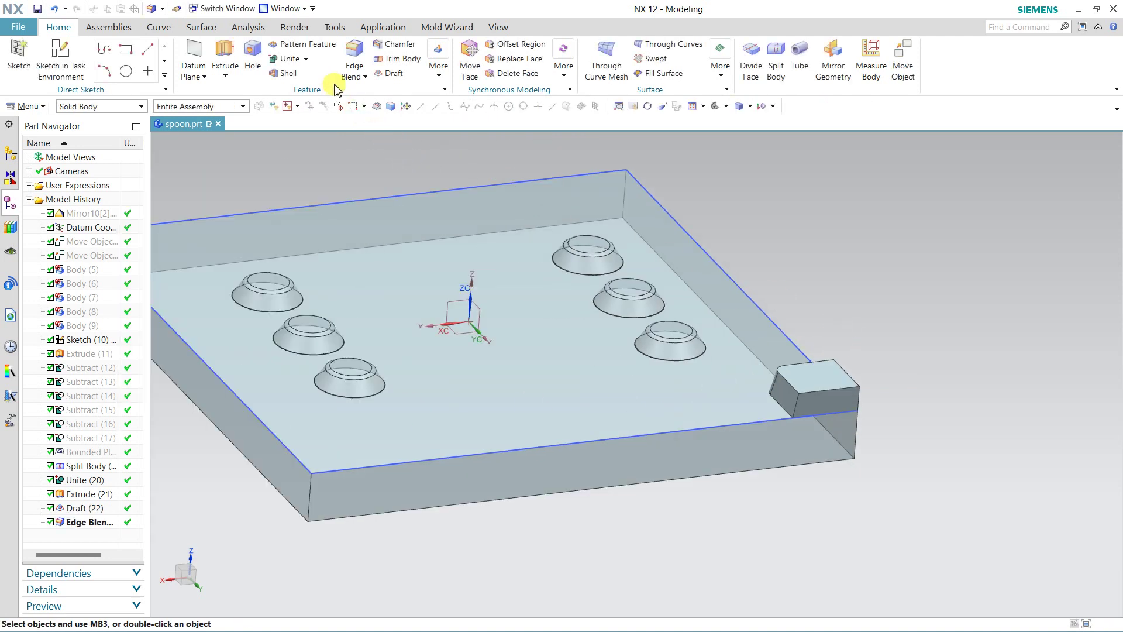
# Step: Mirror only the block about the XZ plane, then undo that incomplete mirror
pyautogui.click(163, 9)
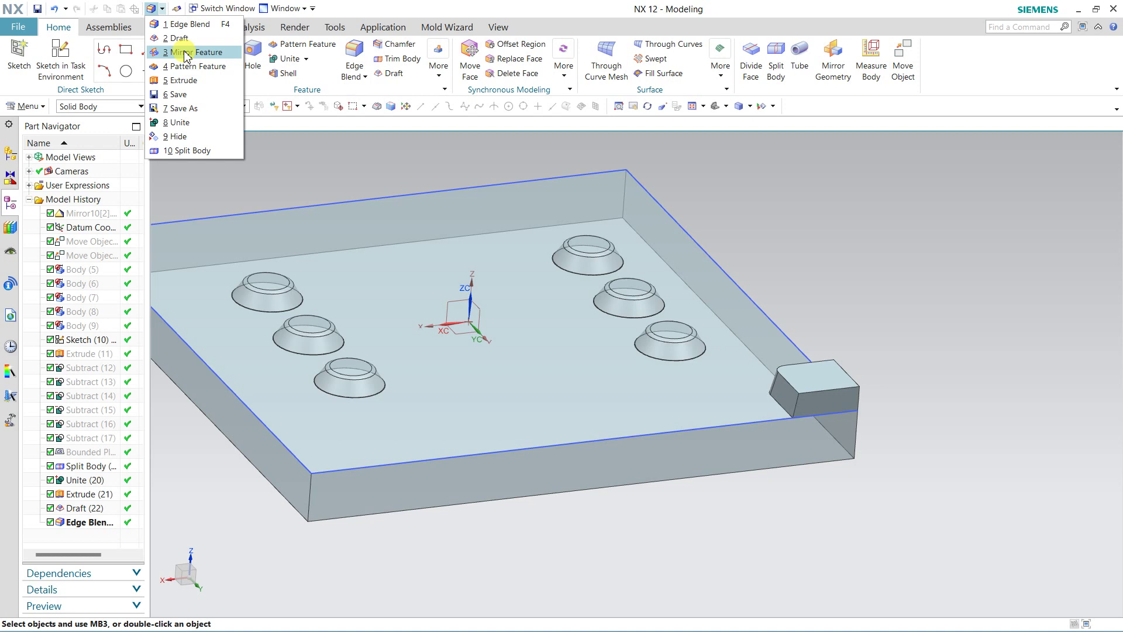
pyautogui.click(186, 54)
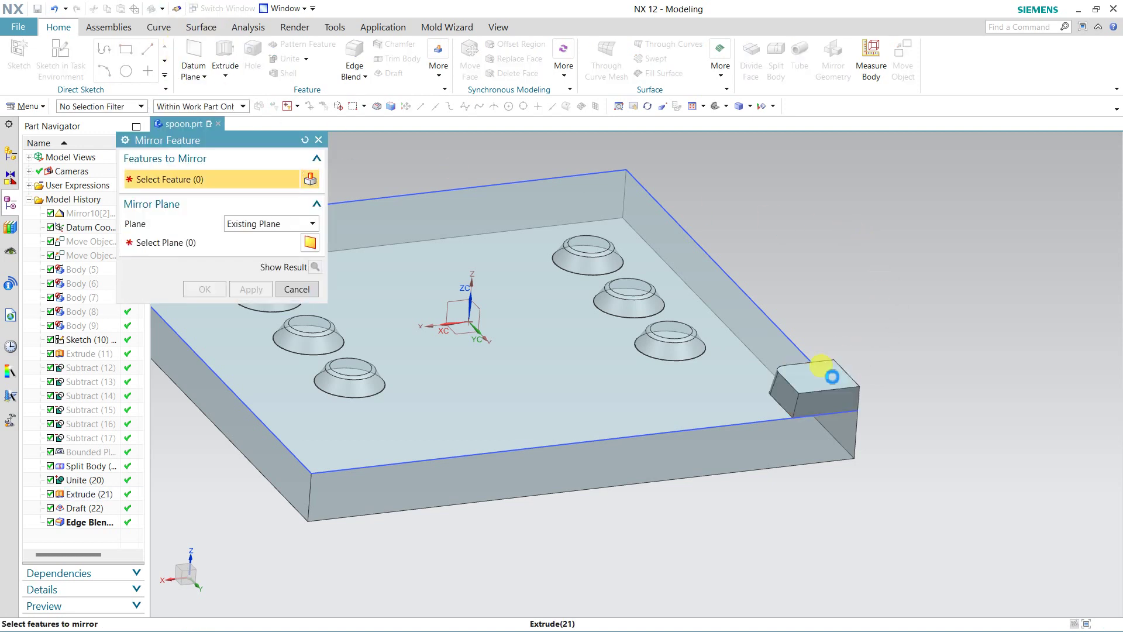
pyautogui.click(832, 376)
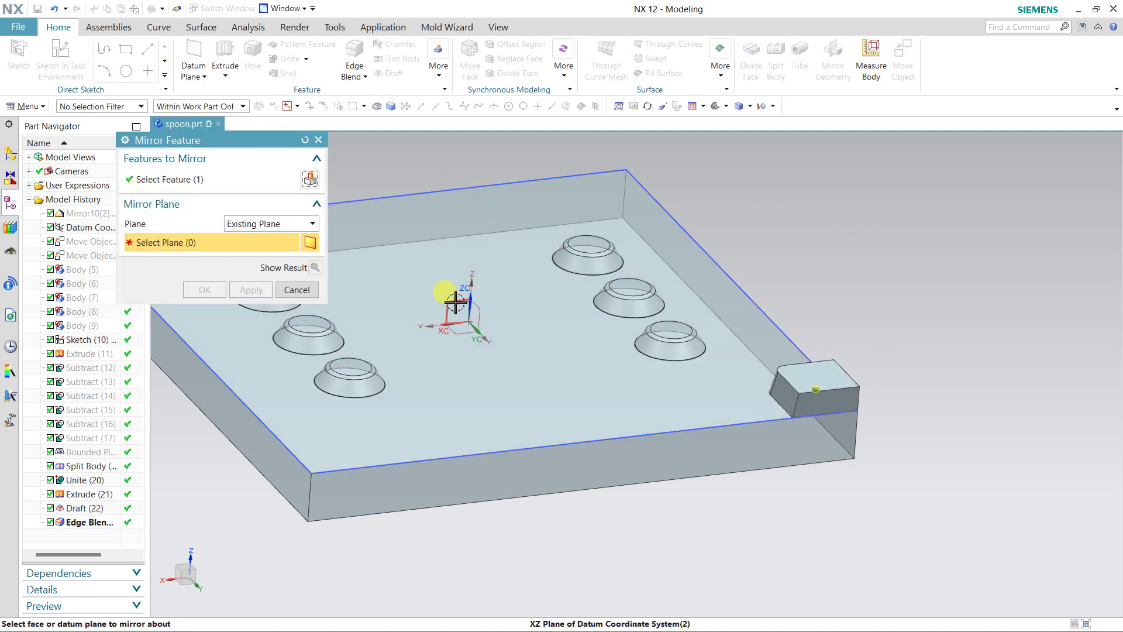
pyautogui.click(456, 302)
pyautogui.click(252, 290)
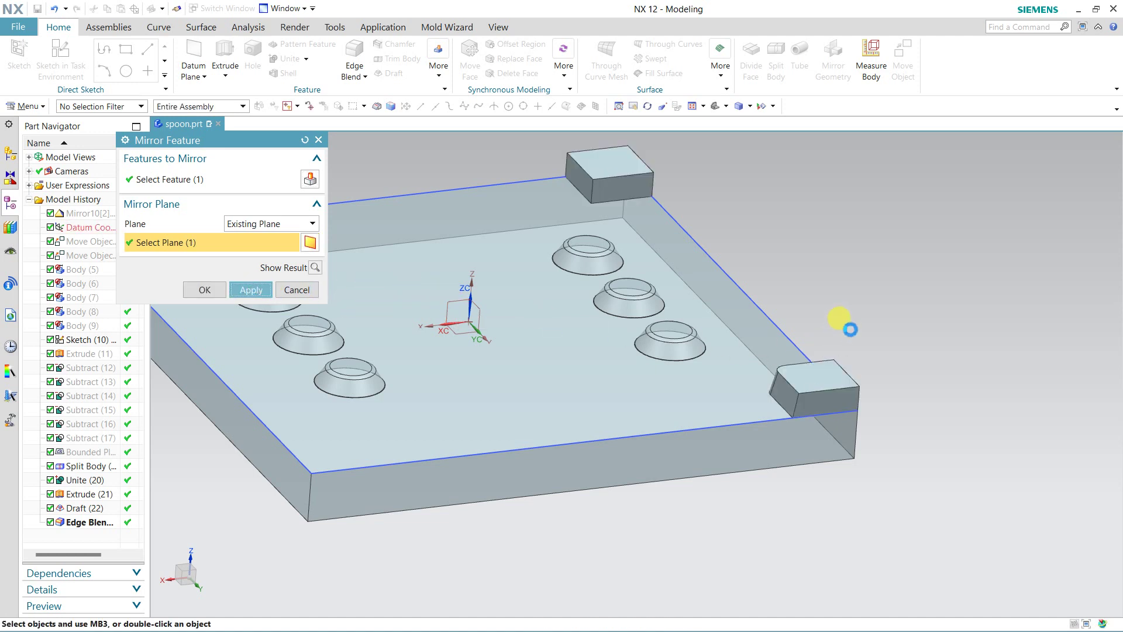
pyautogui.click(295, 290)
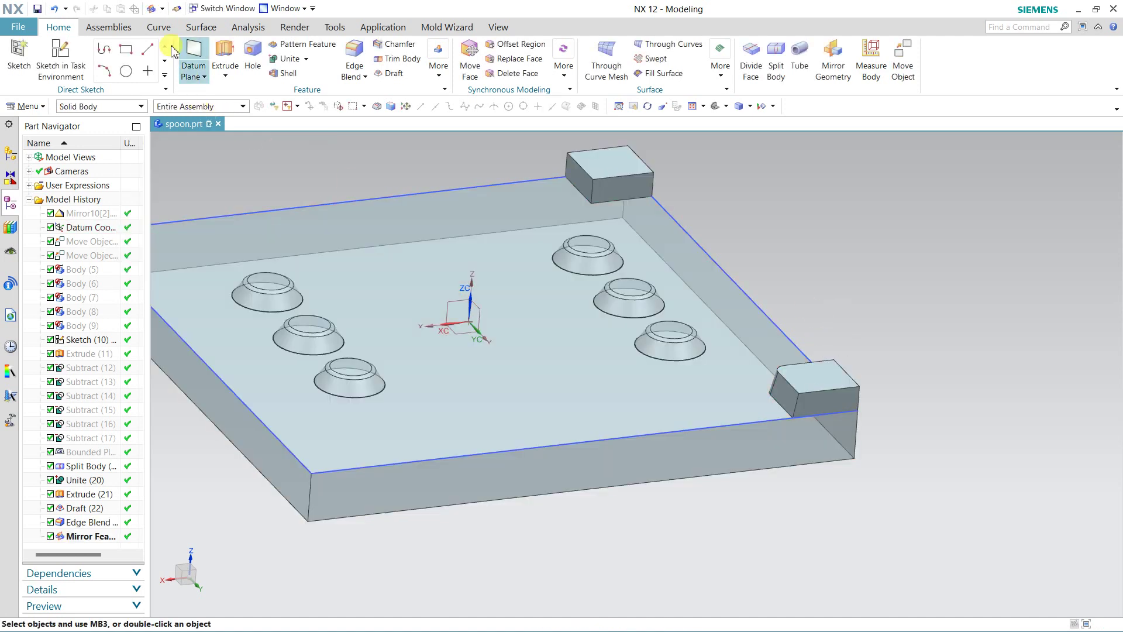
pyautogui.click(54, 8)
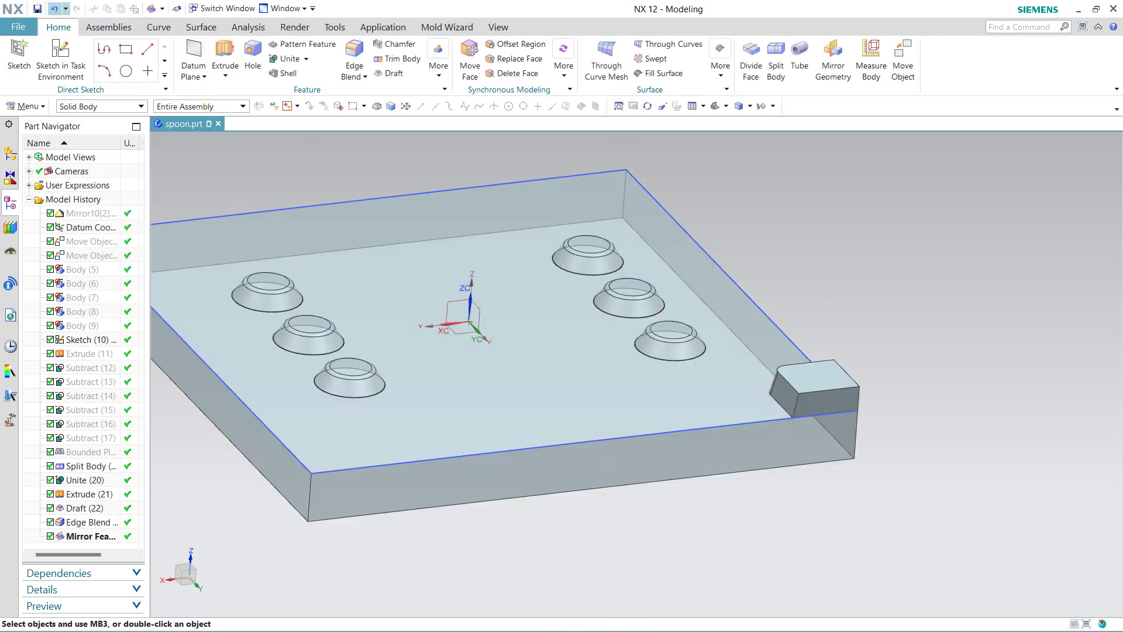
# Step: Mirror the block's Extrude, Draft and Edge Blend features about the XZ datum plane
pyautogui.click(152, 9)
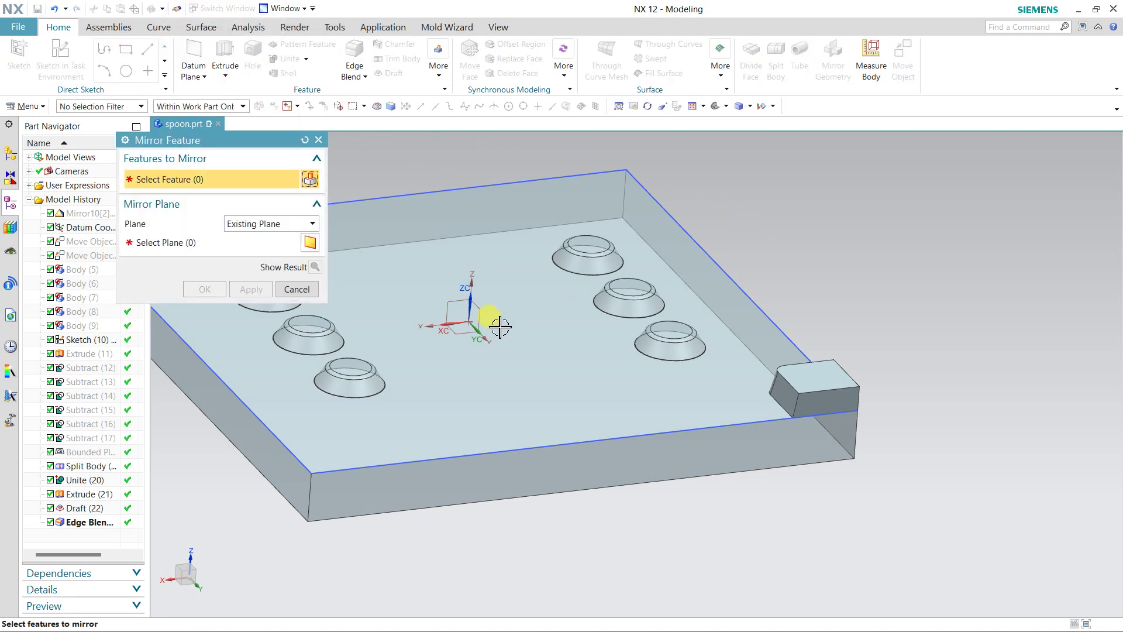
pyautogui.moveTo(79, 522); pyautogui.dragTo(92, 495)
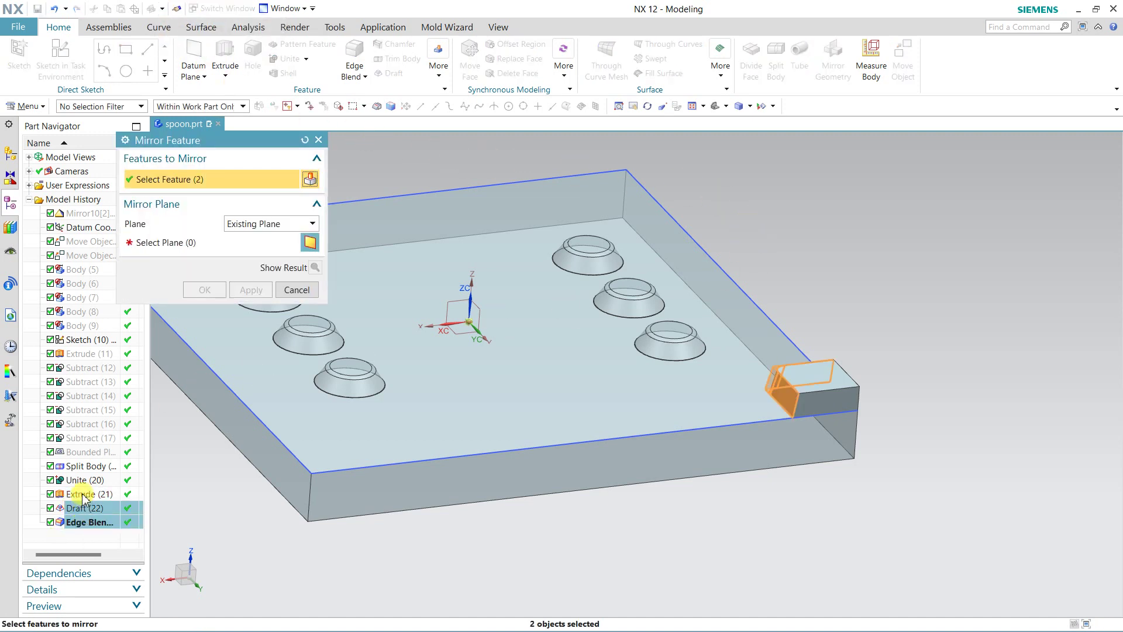
pyautogui.click(235, 250)
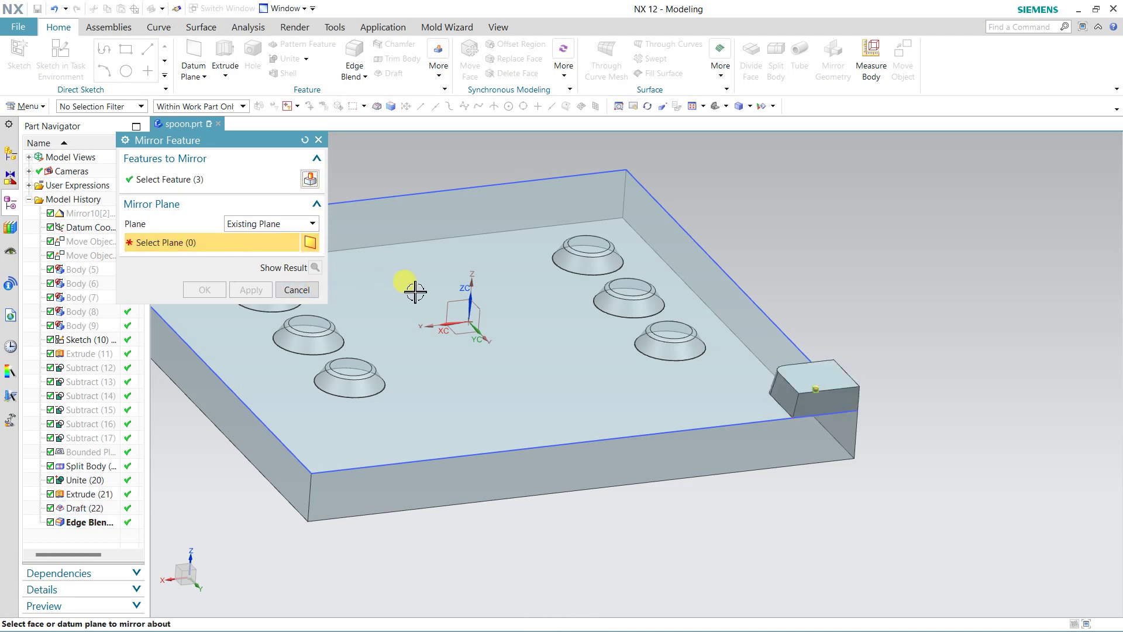
pyautogui.click(448, 300)
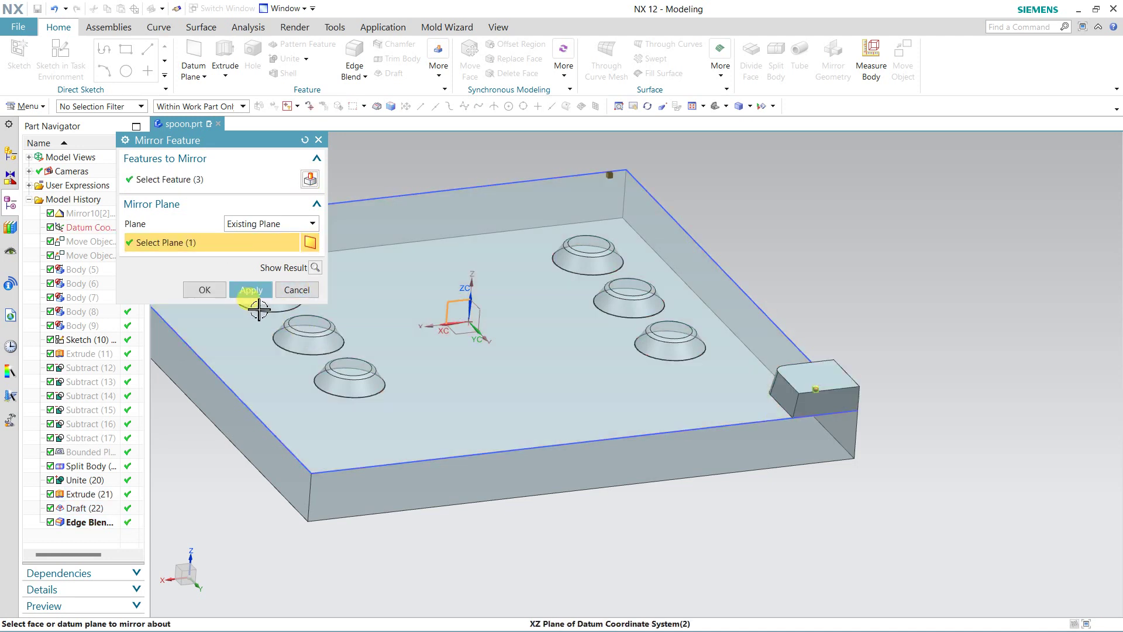
pyautogui.click(252, 291)
# Step: Mirror both blocks' features about the YZ datum plane to fill the remaining corners
pyautogui.scroll(-2, 846, 477)
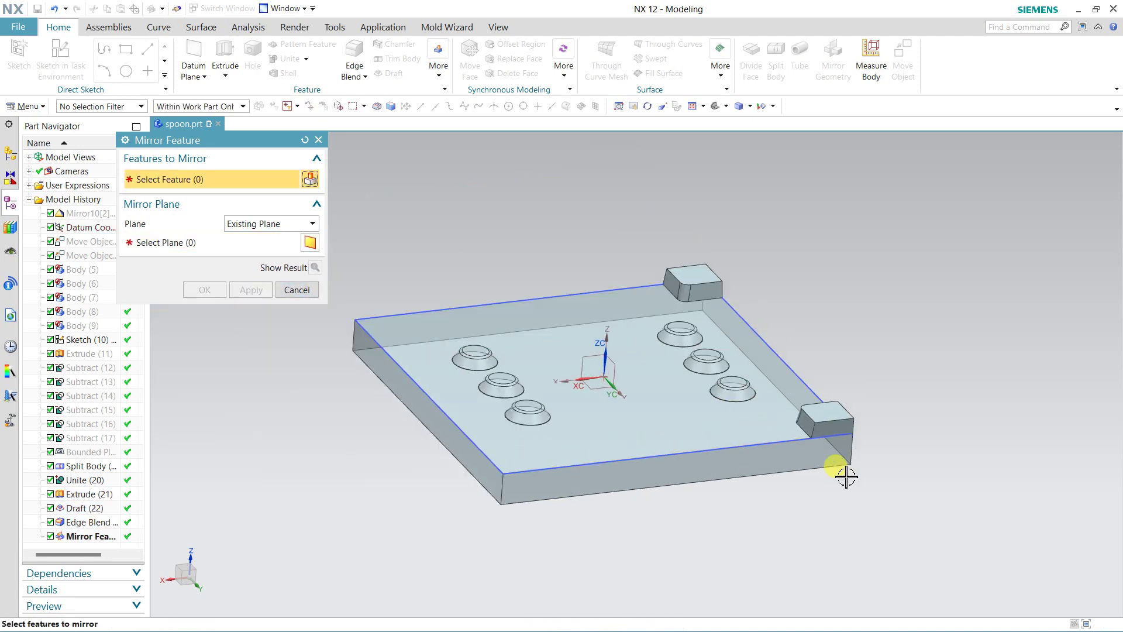
pyautogui.click(103, 494)
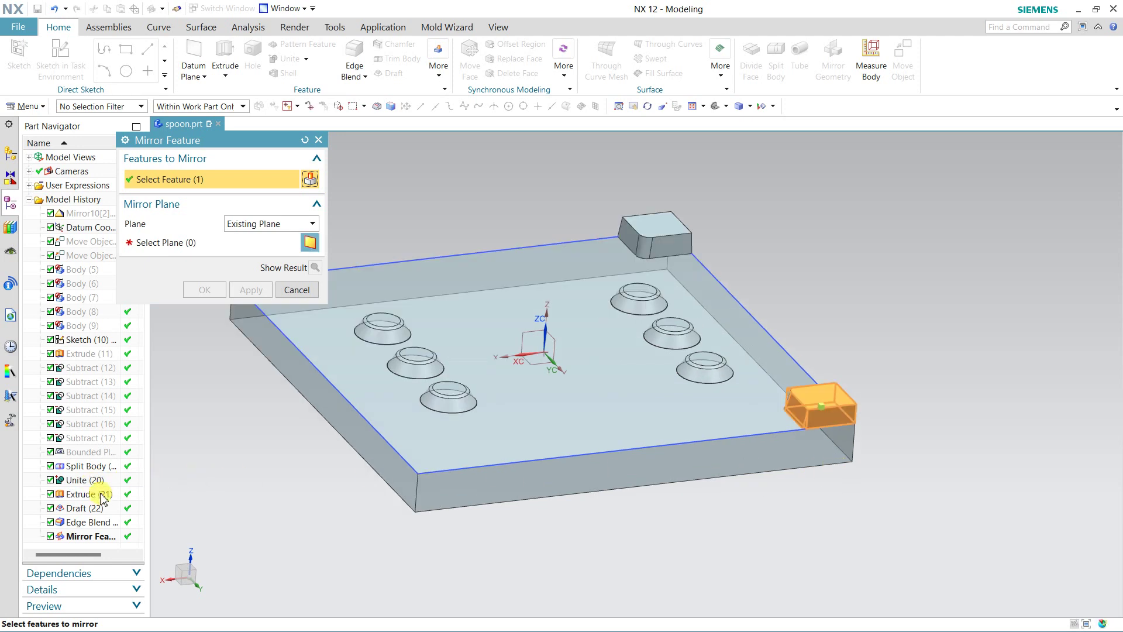
pyautogui.keyDown('shift'); pyautogui.click(91, 537); pyautogui.keyUp('shift')
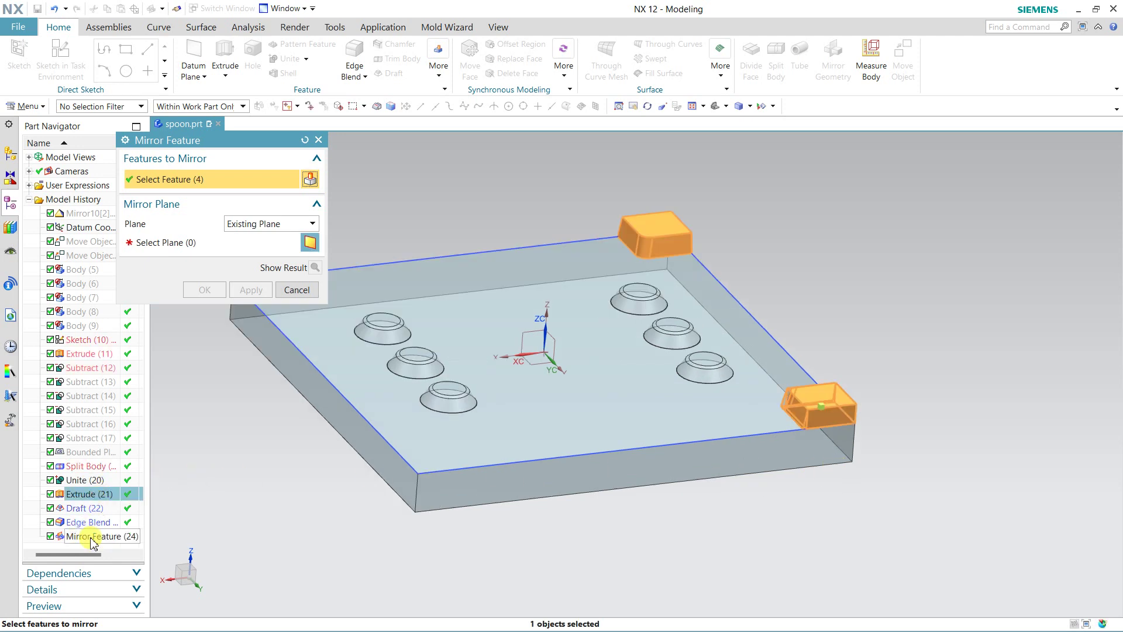
pyautogui.click(218, 242)
pyautogui.click(557, 344)
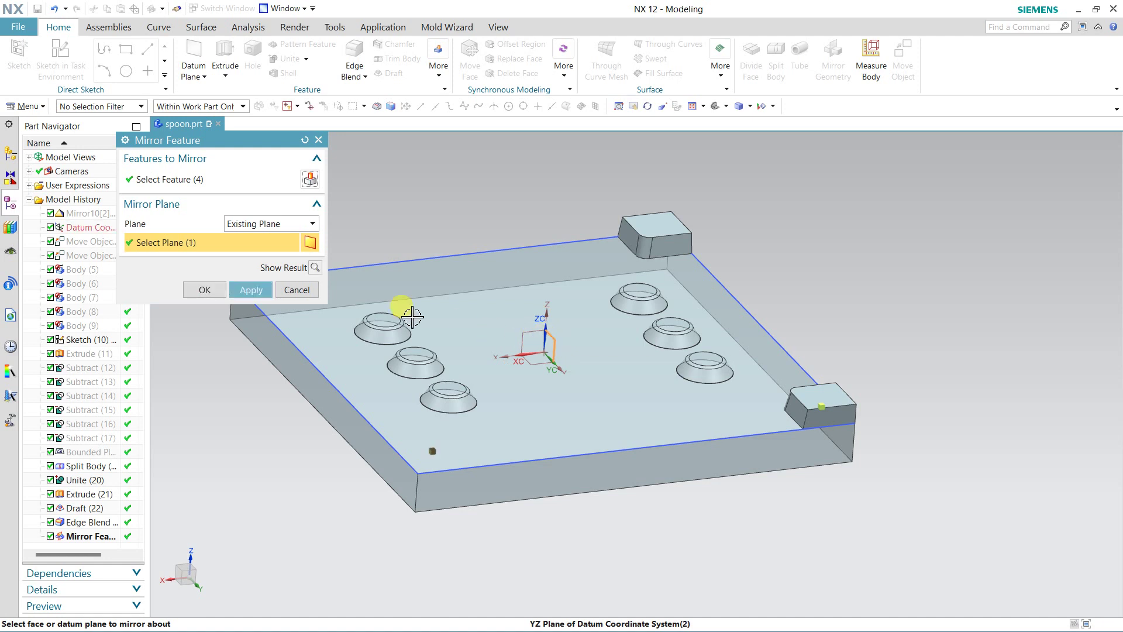
pyautogui.click(206, 289)
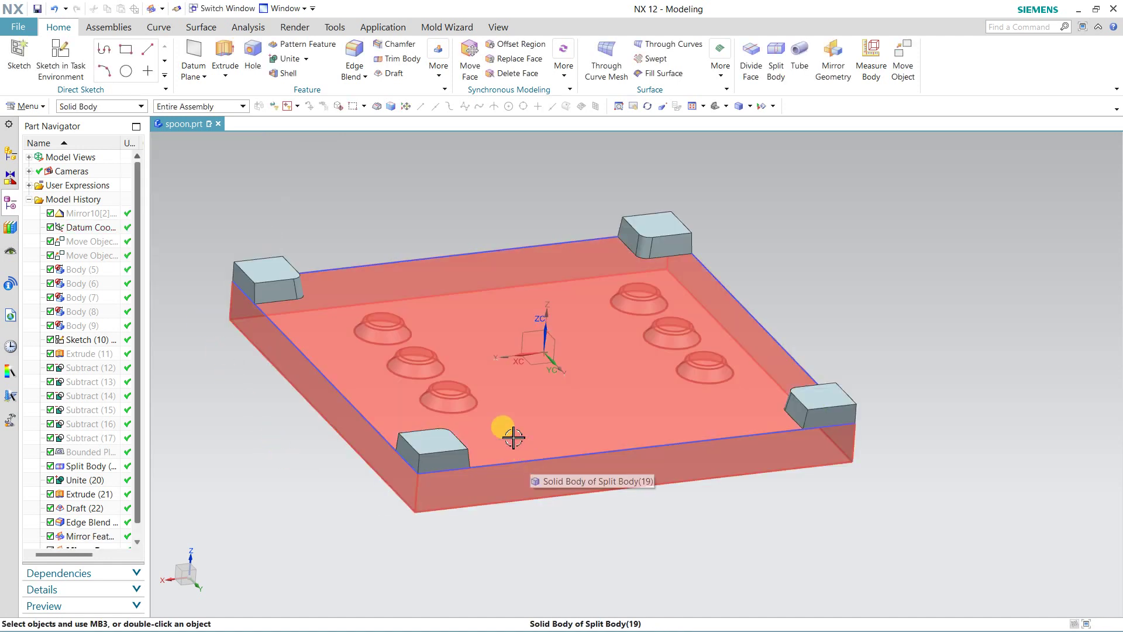
# Step: Reset the selection filter and show the hidden cavity block body
pyautogui.click(95, 108)
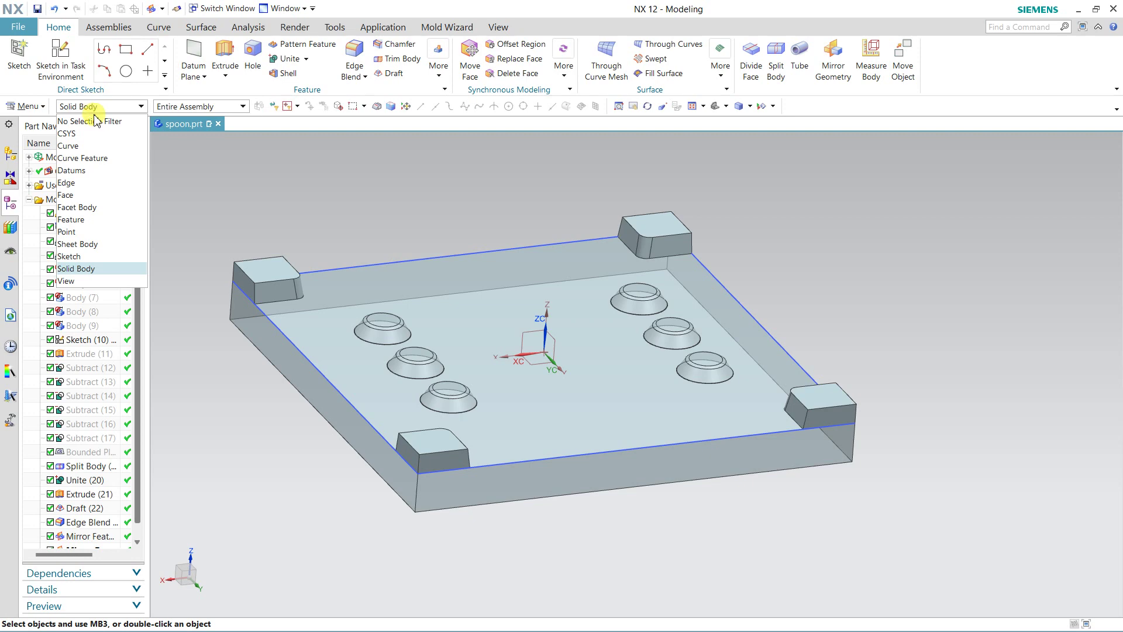
pyautogui.click(371, 258)
pyautogui.click(375, 221)
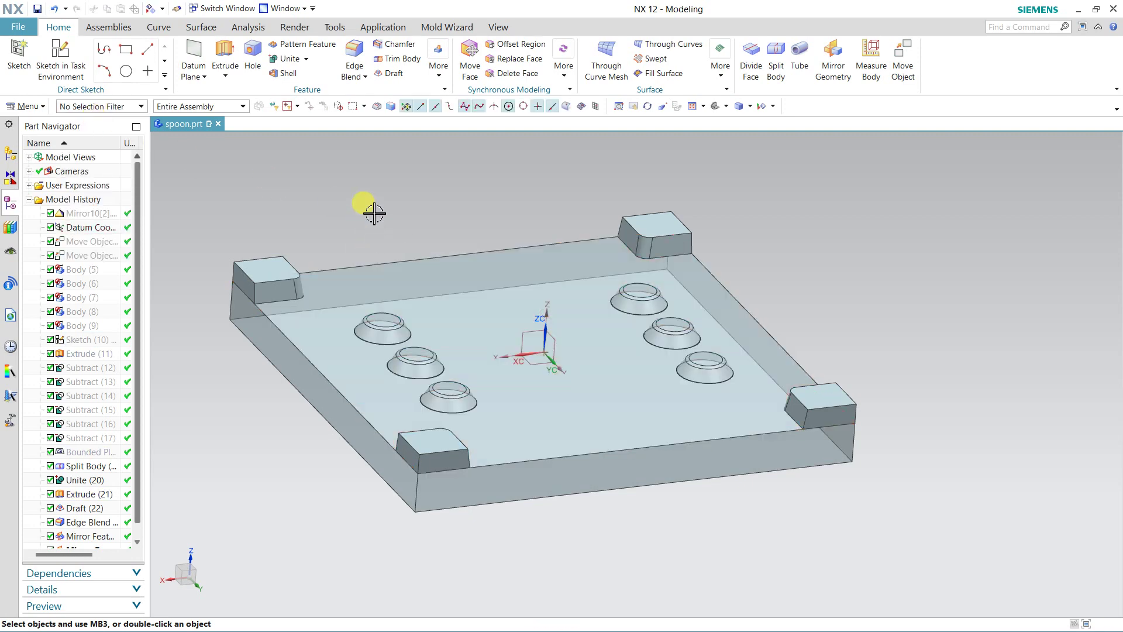
pyautogui.hotkey('ctrl', 'shift', 'k')
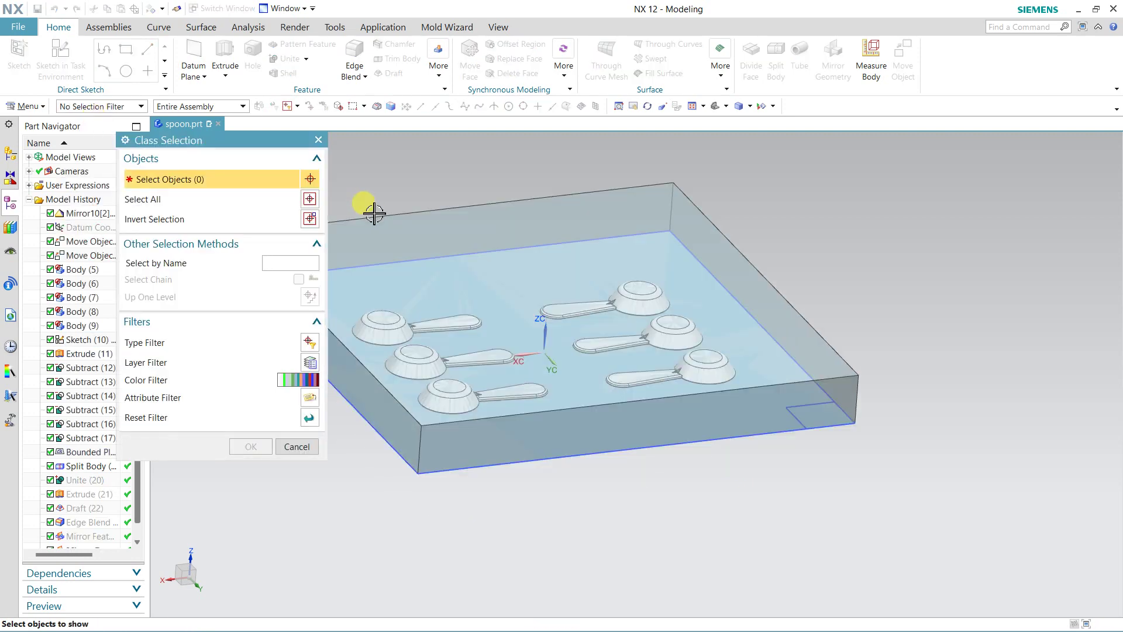
pyautogui.click(374, 214)
pyautogui.middleClick(368, 218)
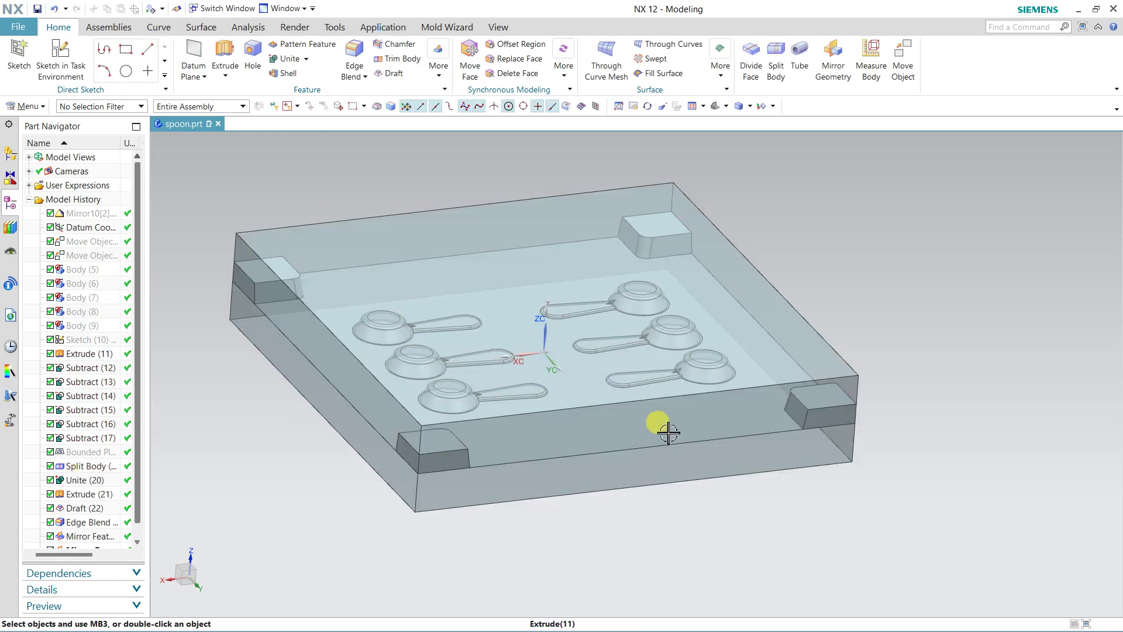
# Step: Subtract the four corner blocks from the cavity block, keeping the tool bodies
pyautogui.click(305, 59)
pyautogui.click(293, 87)
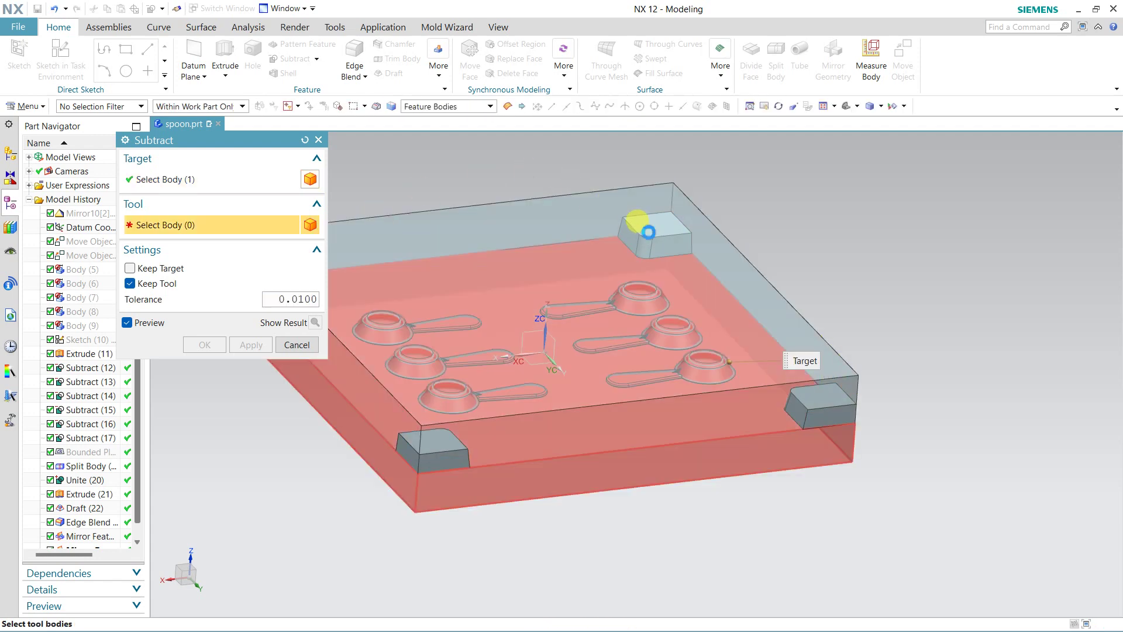
pyautogui.click(649, 233)
pyautogui.click(685, 263)
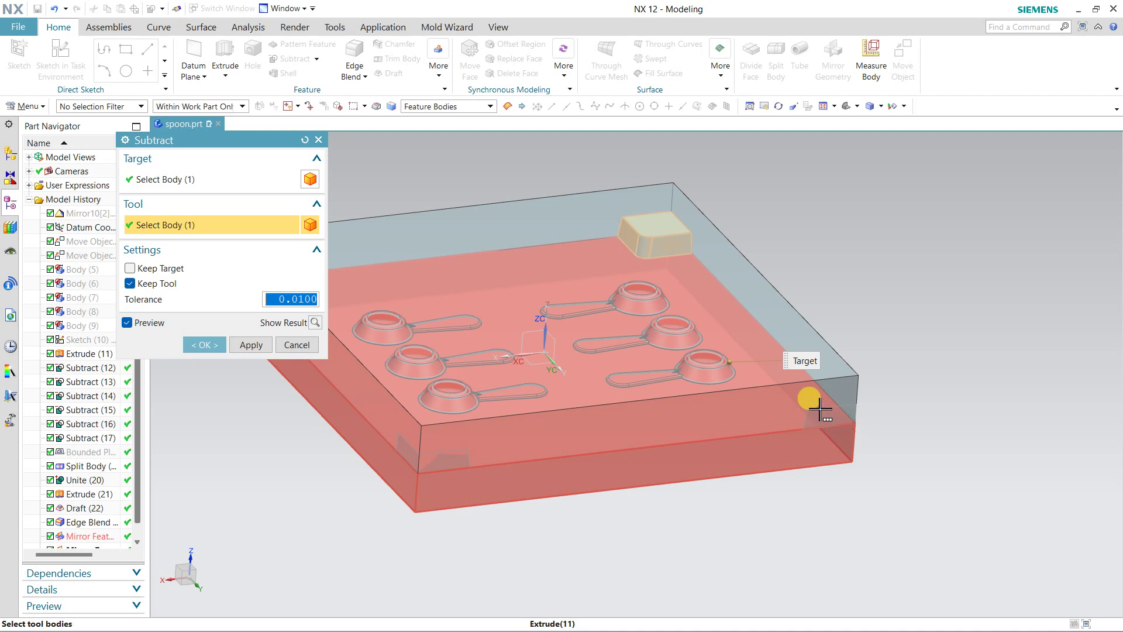
pyautogui.click(819, 409)
pyautogui.click(858, 459)
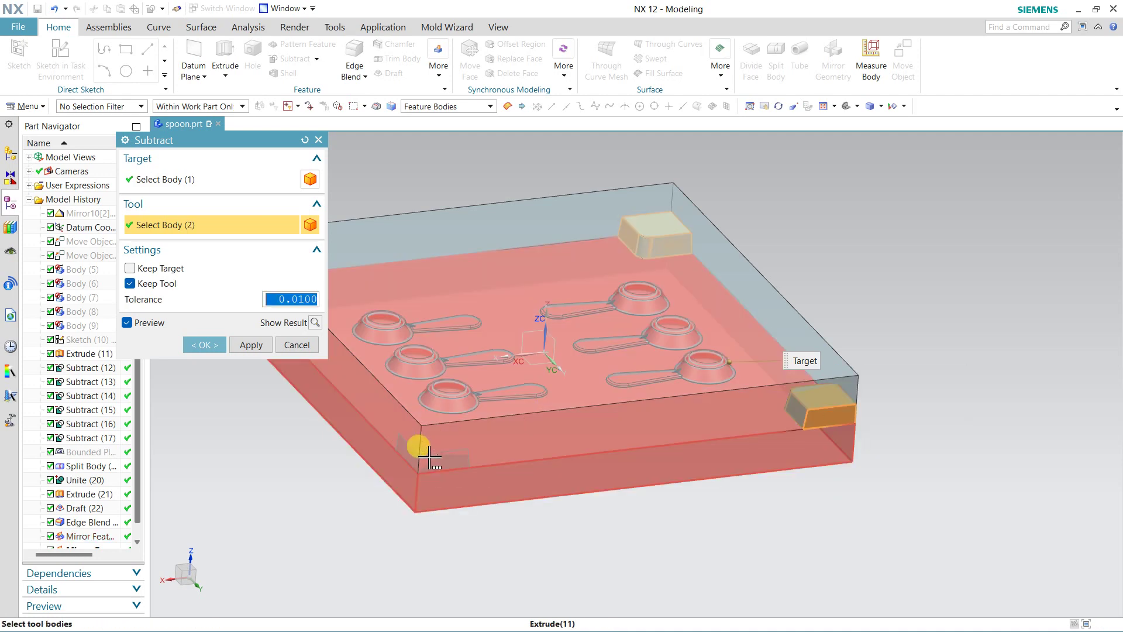
pyautogui.click(429, 456)
pyautogui.click(462, 481)
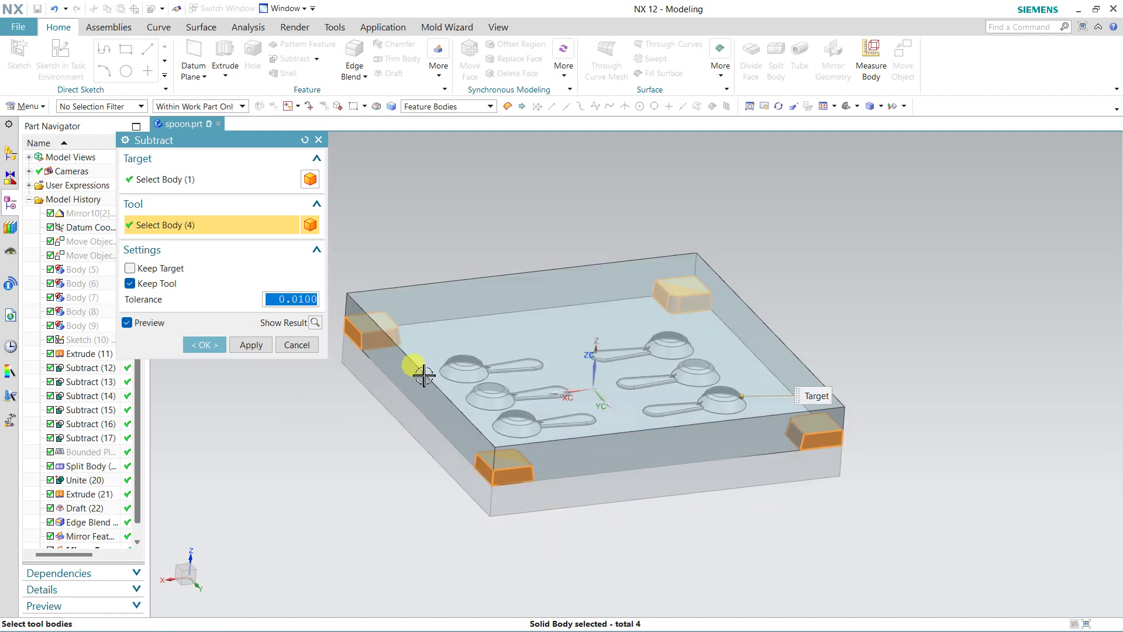
pyautogui.click(242, 347)
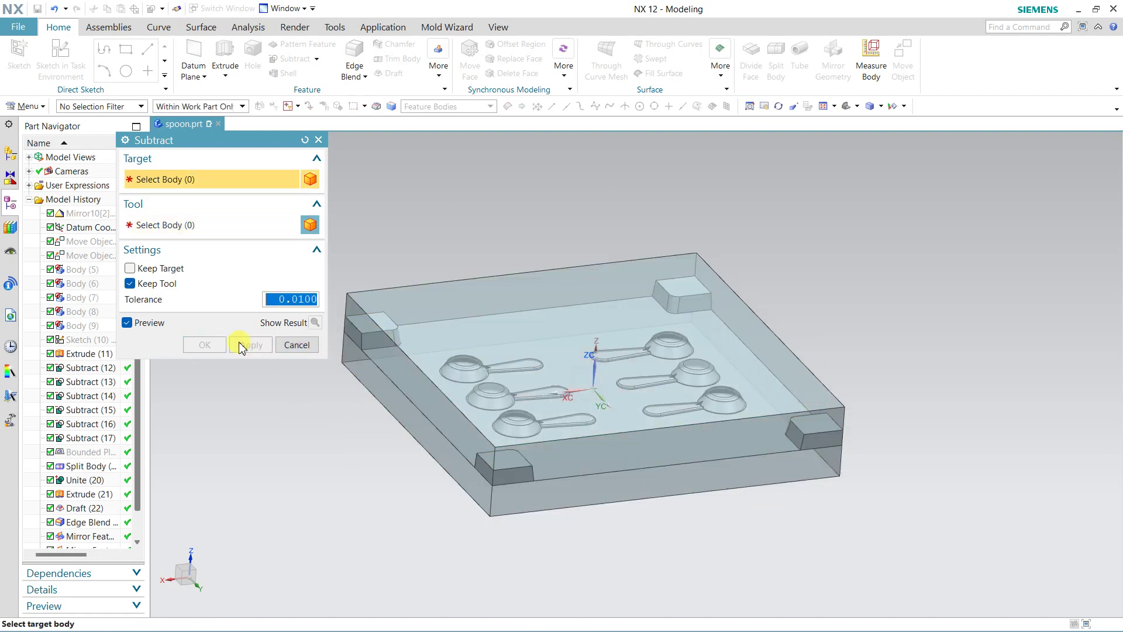
pyautogui.click(285, 345)
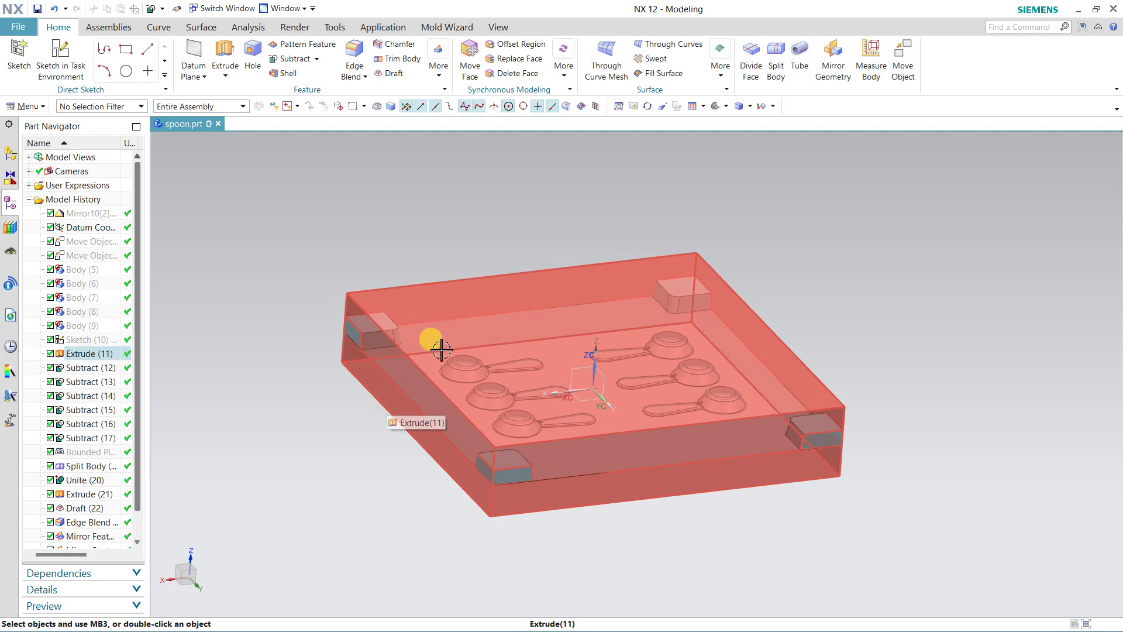
# Step: Restrict selection to Solid Body and hide the top cavity block
pyautogui.click(445, 305)
pyautogui.press('Escape')
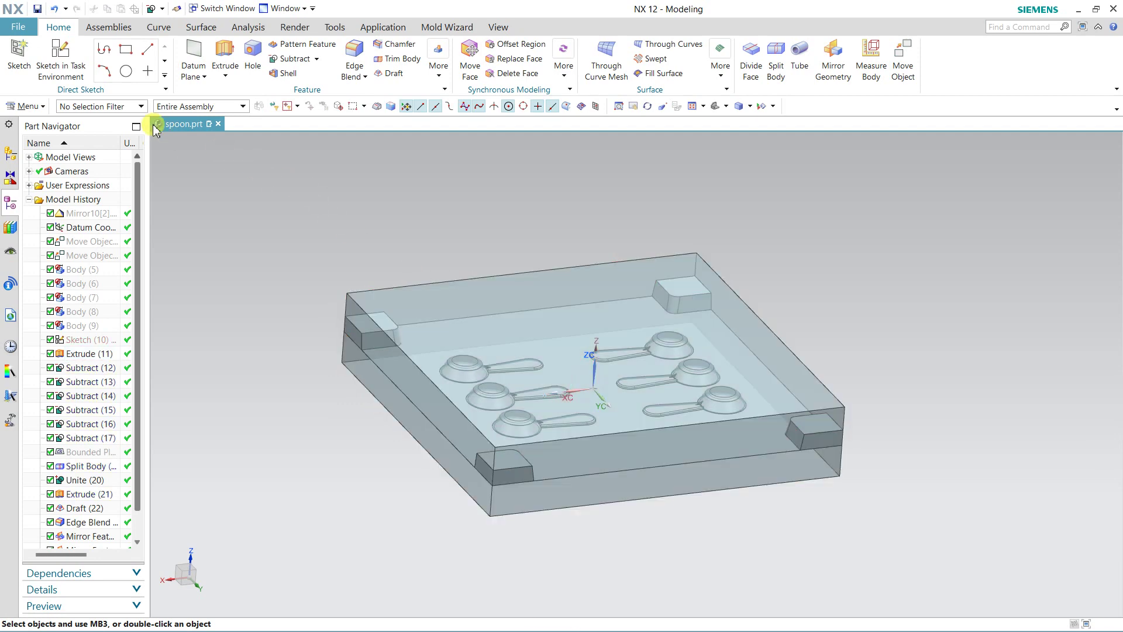
pyautogui.click(136, 107)
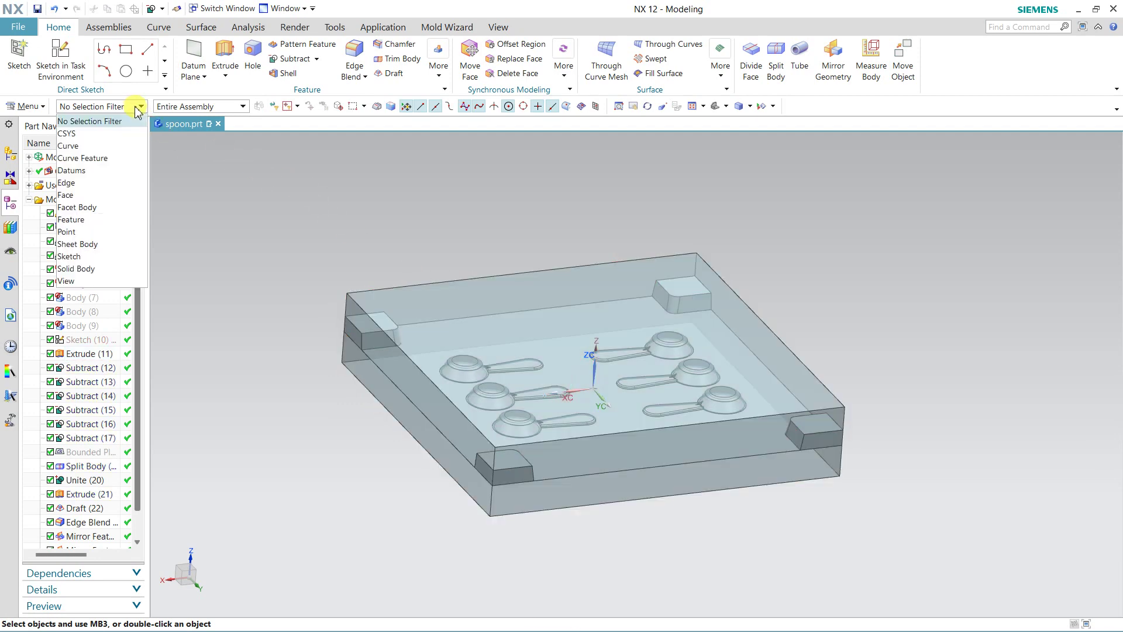
pyautogui.click(117, 268)
pyautogui.click(411, 296)
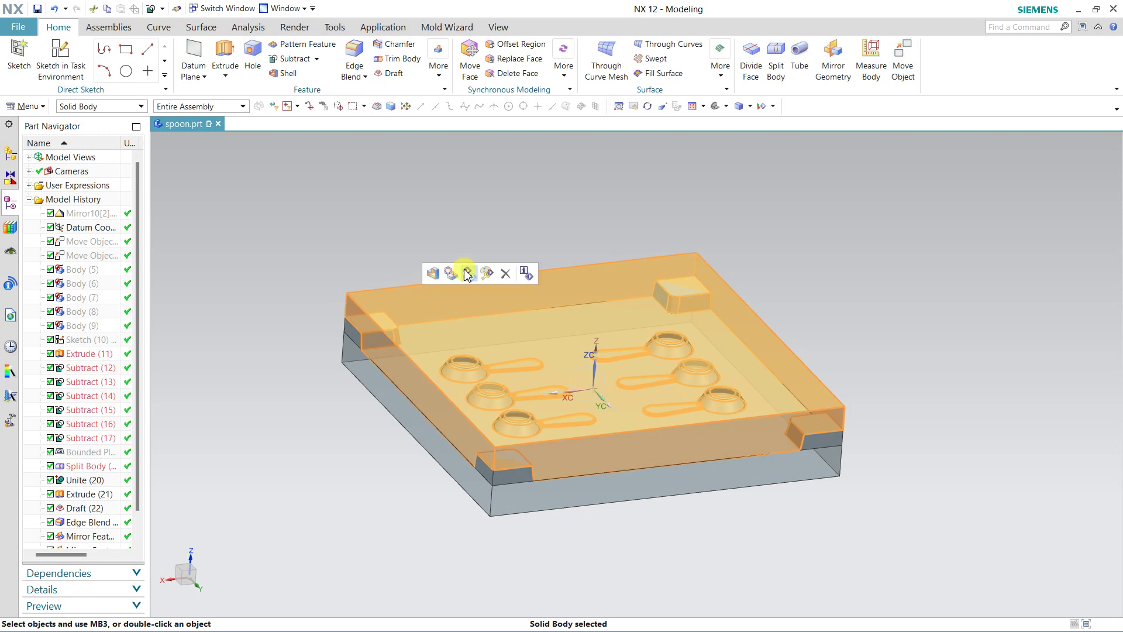
pyautogui.click(468, 274)
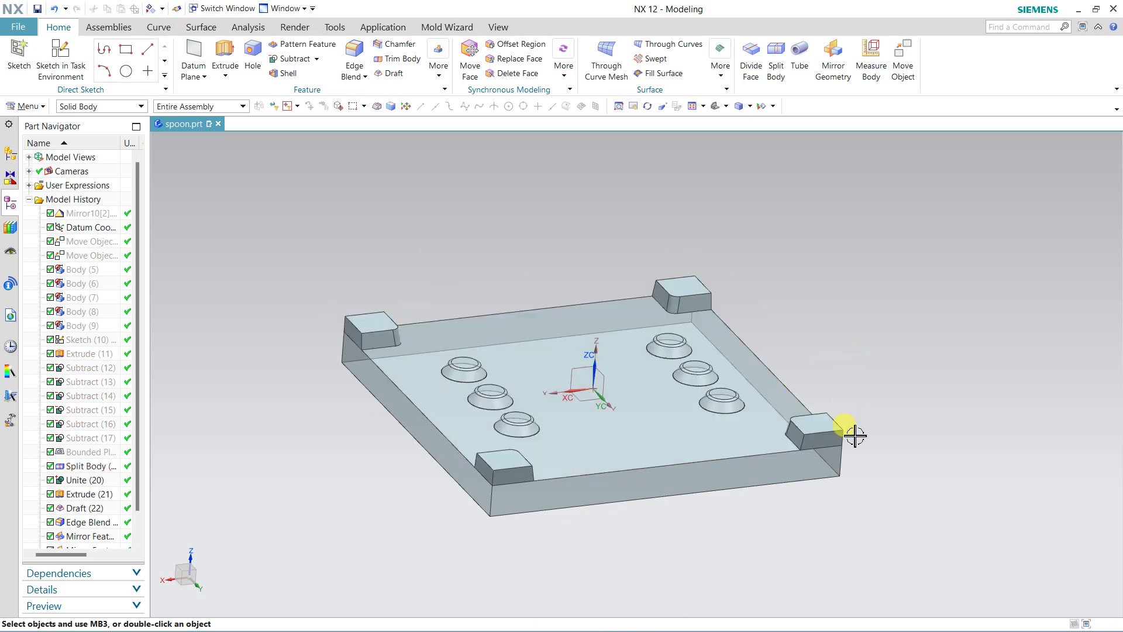
pyautogui.scroll(2, 854, 436)
# Step: Unite the lower plate with the four corner blocks into a single body
pyautogui.click(316, 59)
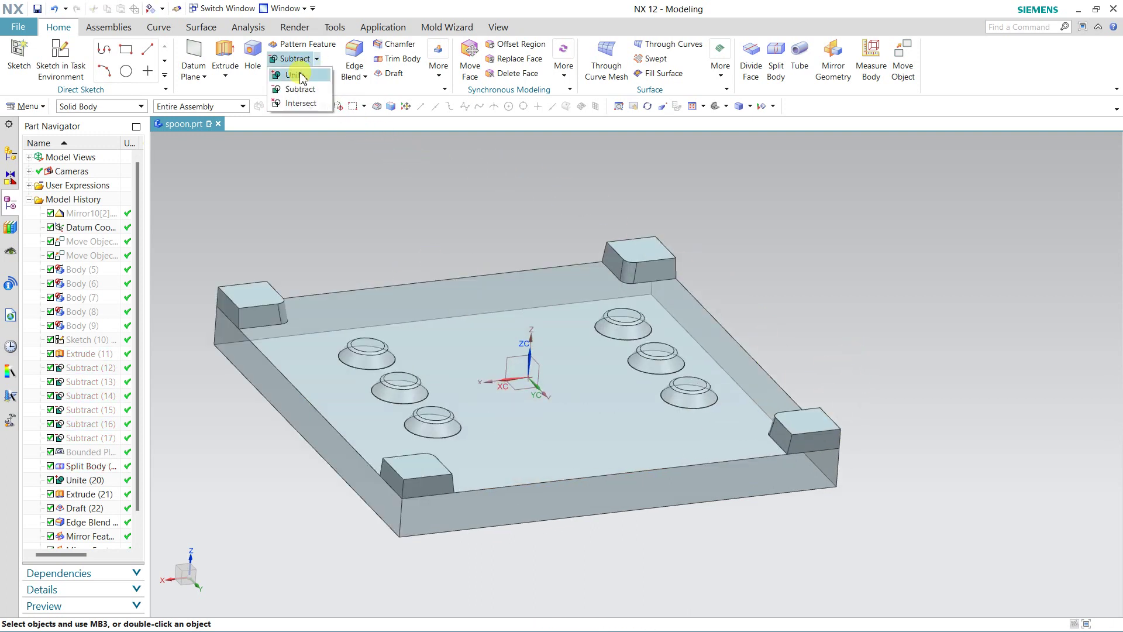
pyautogui.click(302, 76)
pyautogui.click(436, 299)
pyautogui.click(615, 253)
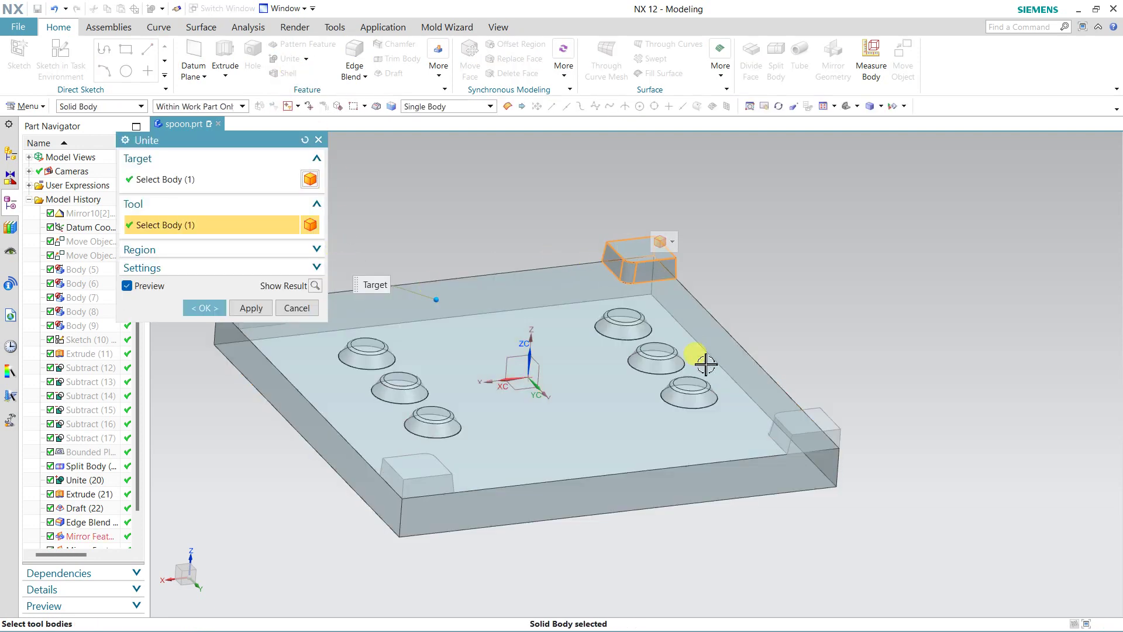
pyautogui.click(787, 430)
pyautogui.click(435, 471)
pyautogui.scroll(-1, 439, 465)
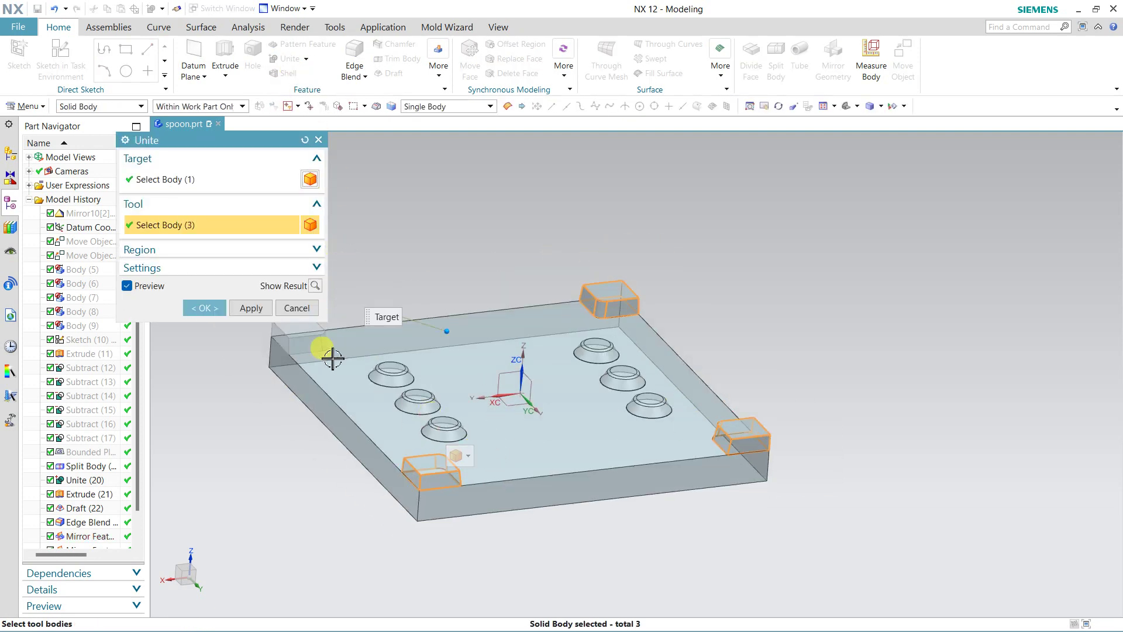
pyautogui.click(332, 358)
pyautogui.click(204, 308)
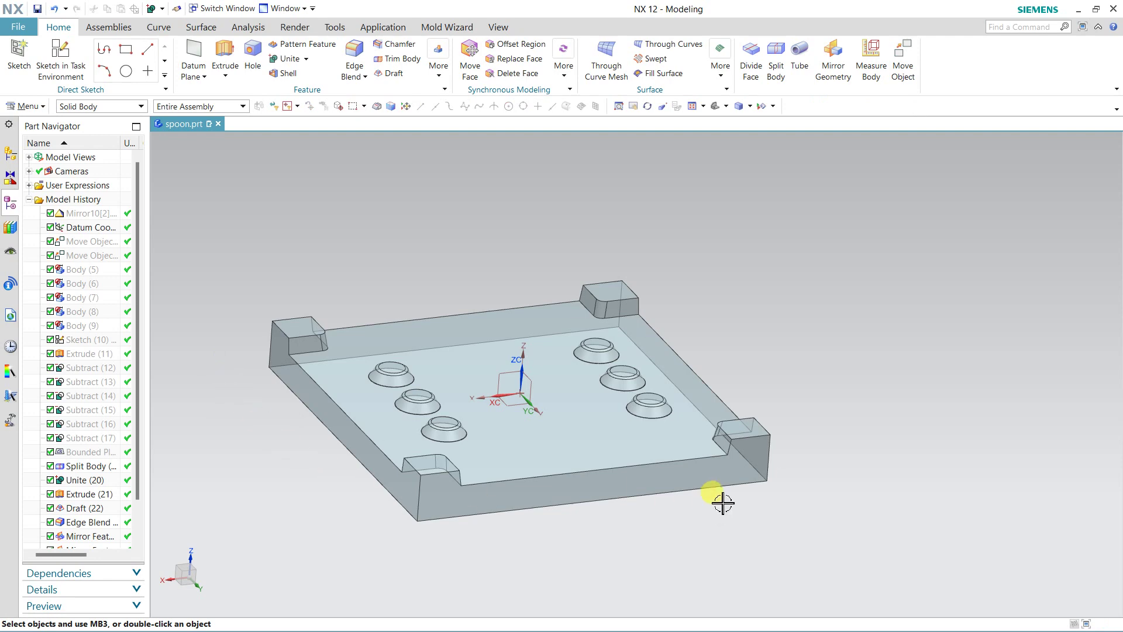
pyautogui.moveTo(615, 471); pyautogui.dragTo(557, 450, button='middle')
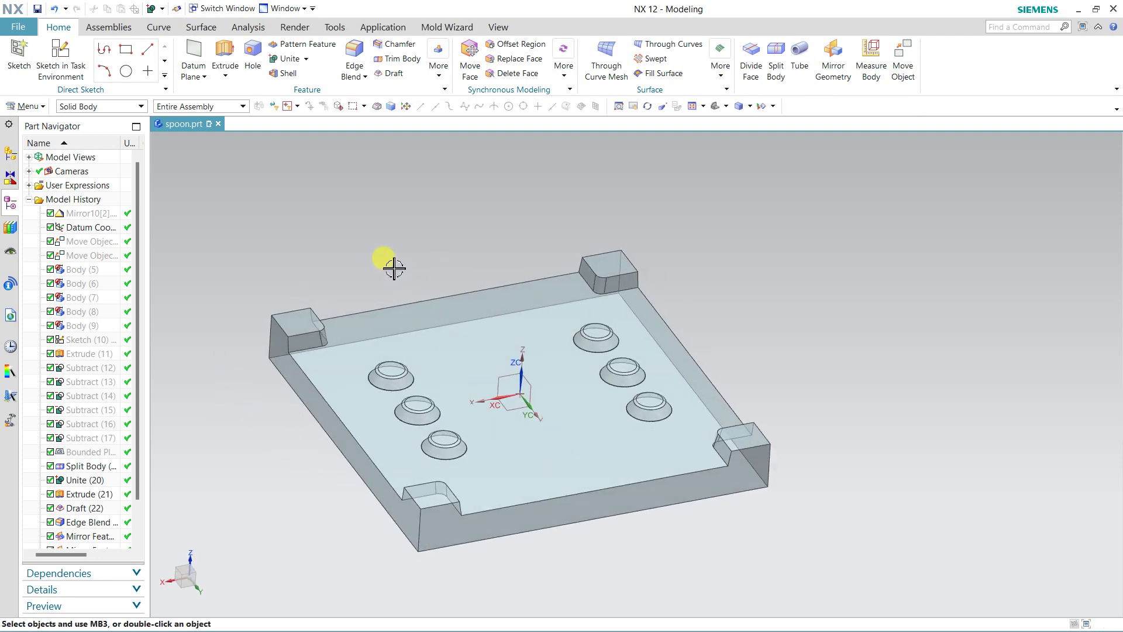
# Step: Preview the hidden mold half from several angles, then close the chooser unchanged
pyautogui.hotkey('ctrl', 'b')
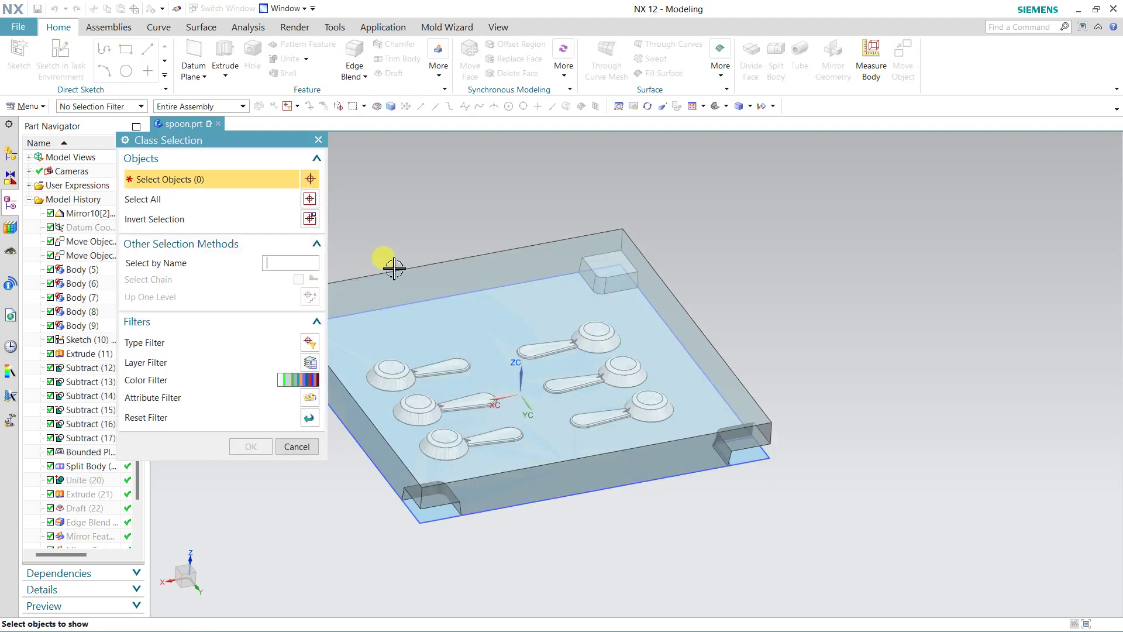
pyautogui.moveTo(783, 468)
pyautogui.mouseDown(button='middle')
pyautogui.moveTo(772, 382)
pyautogui.moveTo(741, 293)
pyautogui.mouseUp(button='middle')
pyautogui.scroll(3, 767, 314)
pyautogui.scroll(-3, 766, 314)
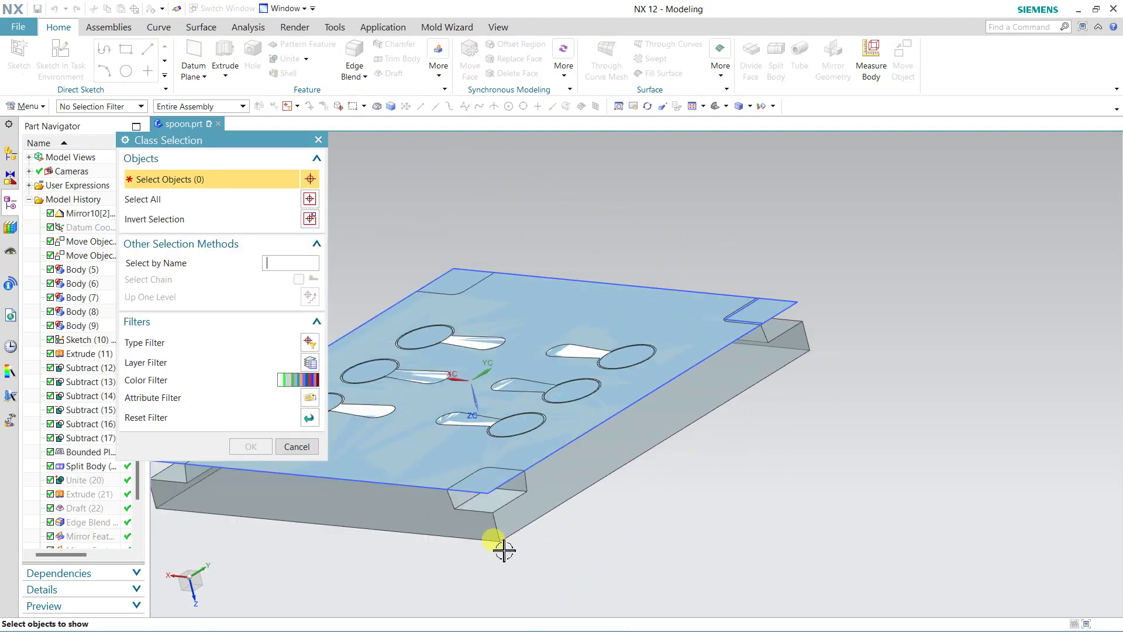
pyautogui.moveTo(737, 519)
pyautogui.mouseDown(button='middle')
pyautogui.moveTo(840, 494)
pyautogui.moveTo(817, 534)
pyautogui.moveTo(747, 381)
pyautogui.moveTo(744, 355)
pyautogui.moveTo(782, 358)
pyautogui.mouseUp(button='middle')
pyautogui.click(294, 462)
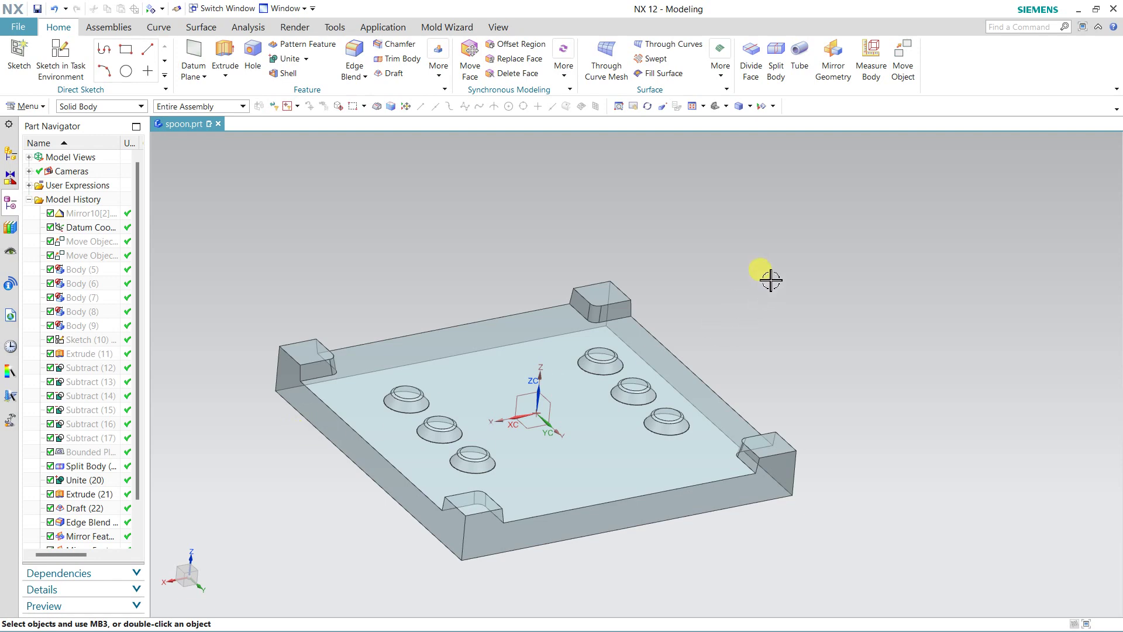
pyautogui.scroll(2, 629, 529)
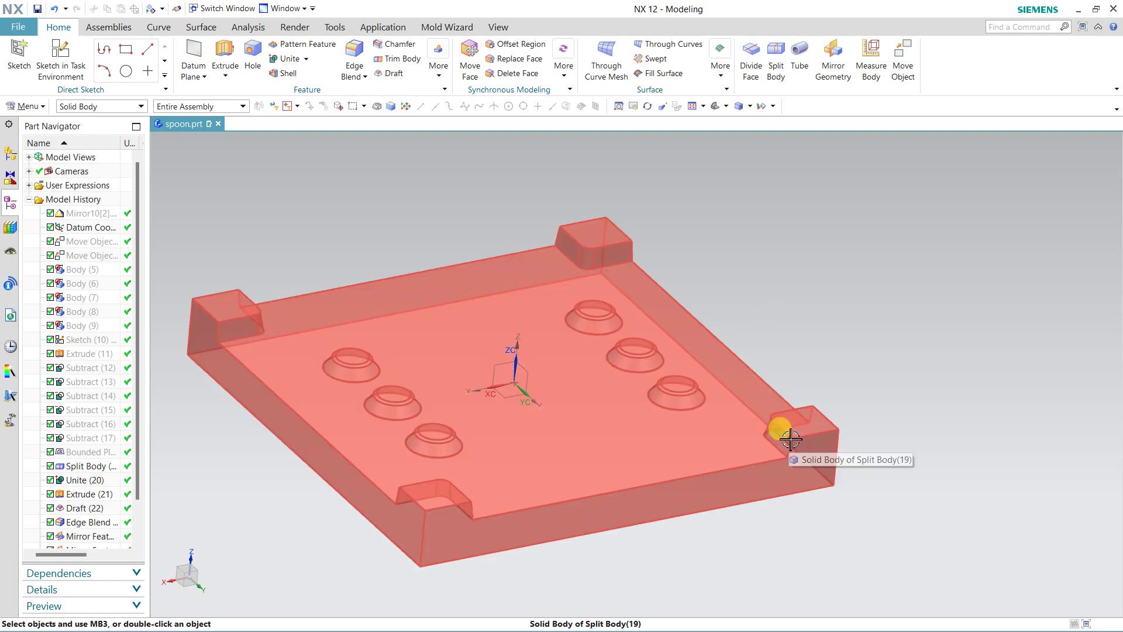
# Step: Show the cavity block again and orbit to a top-down view of the plate
pyautogui.hotkey('ctrl', 'shift', 'k')
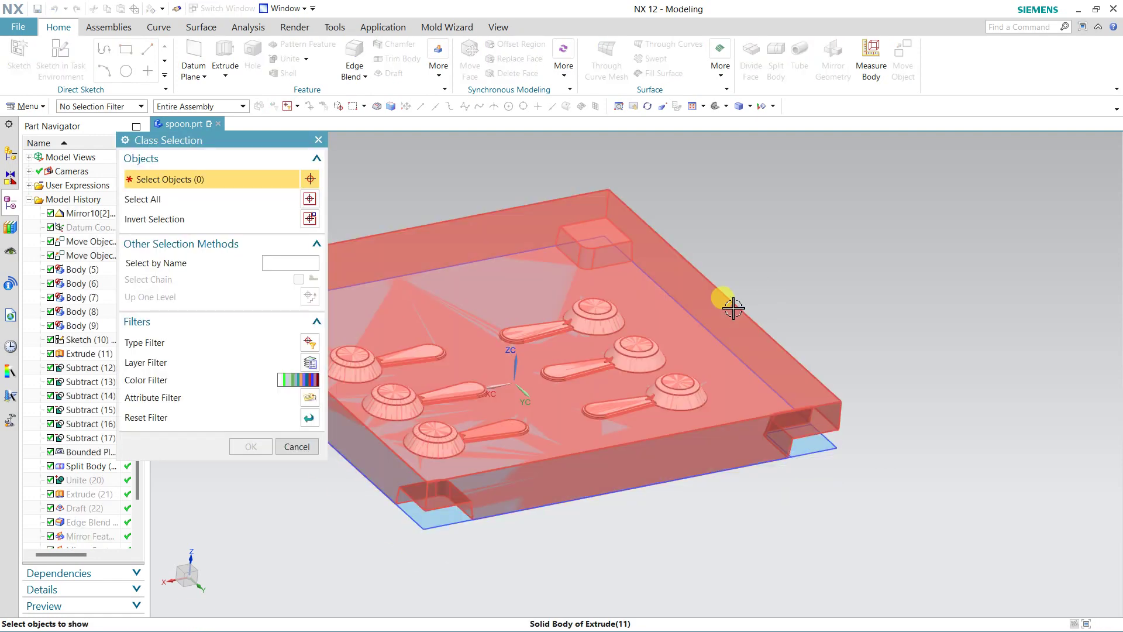
pyautogui.click(737, 307)
pyautogui.middleClick(807, 283)
pyautogui.moveTo(807, 283)
pyautogui.mouseDown(button='middle')
pyautogui.moveTo(805, 274)
pyautogui.moveTo(787, 313)
pyautogui.moveTo(807, 296)
pyautogui.moveTo(815, 342)
pyautogui.moveTo(882, 334)
pyautogui.moveTo(875, 293)
pyautogui.moveTo(835, 323)
pyautogui.moveTo(831, 345)
pyautogui.moveTo(807, 336)
pyautogui.moveTo(792, 321)
pyautogui.moveTo(798, 281)
pyautogui.mouseUp(button='middle')
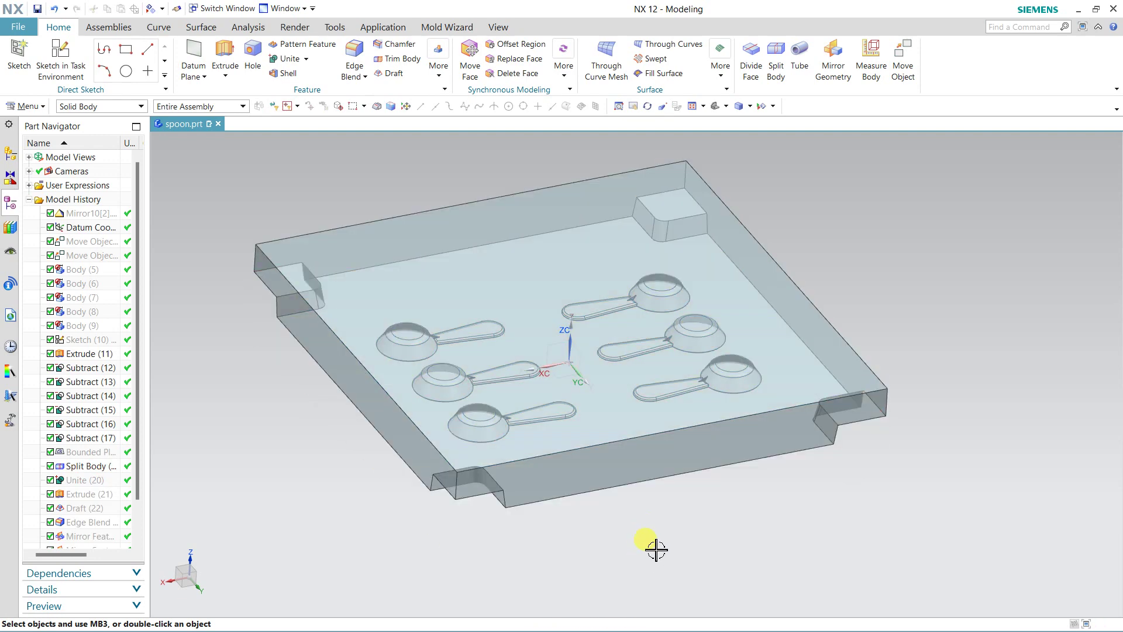
pyautogui.moveTo(652, 544)
pyautogui.mouseDown(button='middle')
pyautogui.moveTo(691, 391)
pyautogui.moveTo(673, 369)
pyautogui.mouseUp(button='middle')
pyautogui.scroll(3, 544, 219)
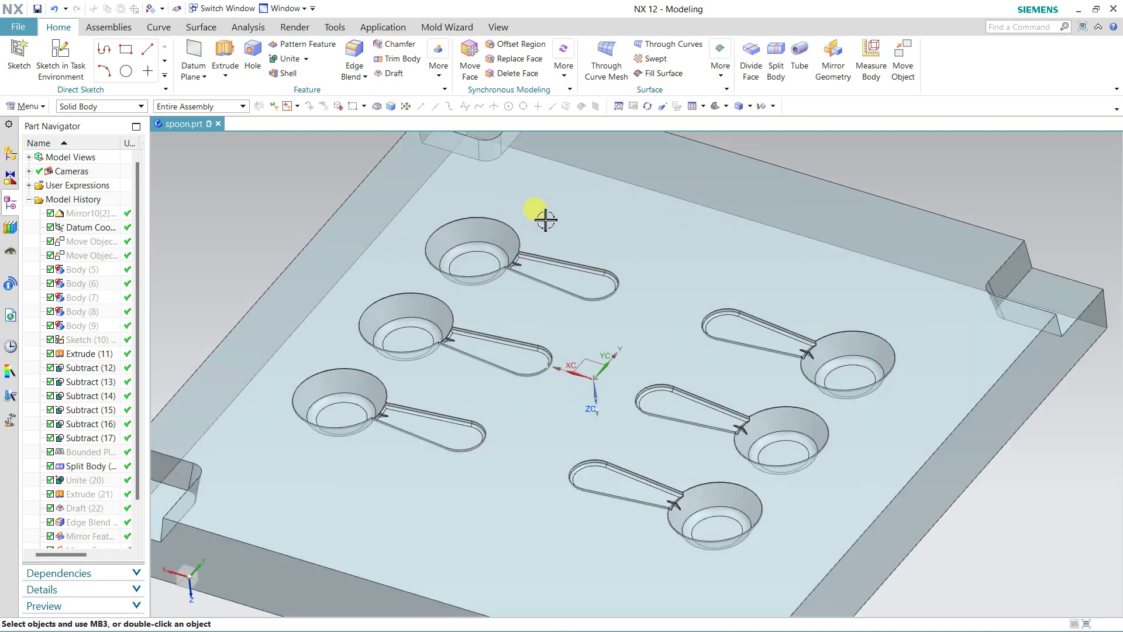
pyautogui.scroll(3, 634, 301)
pyautogui.scroll(2, 719, 352)
pyautogui.scroll(-3, 603, 450)
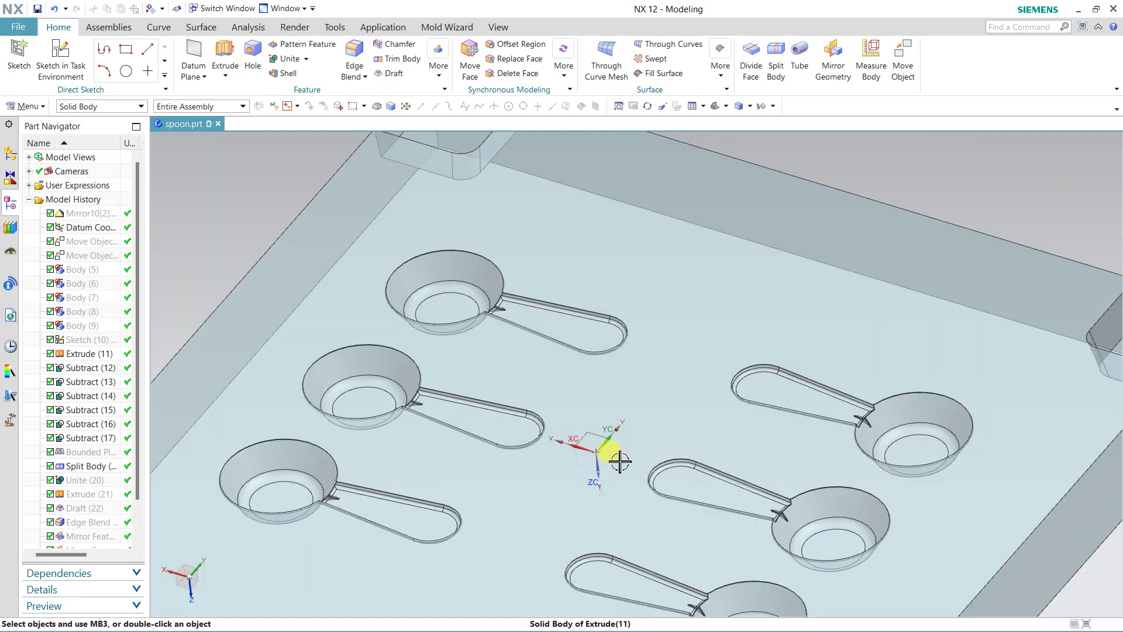
pyautogui.scroll(-2, 603, 450)
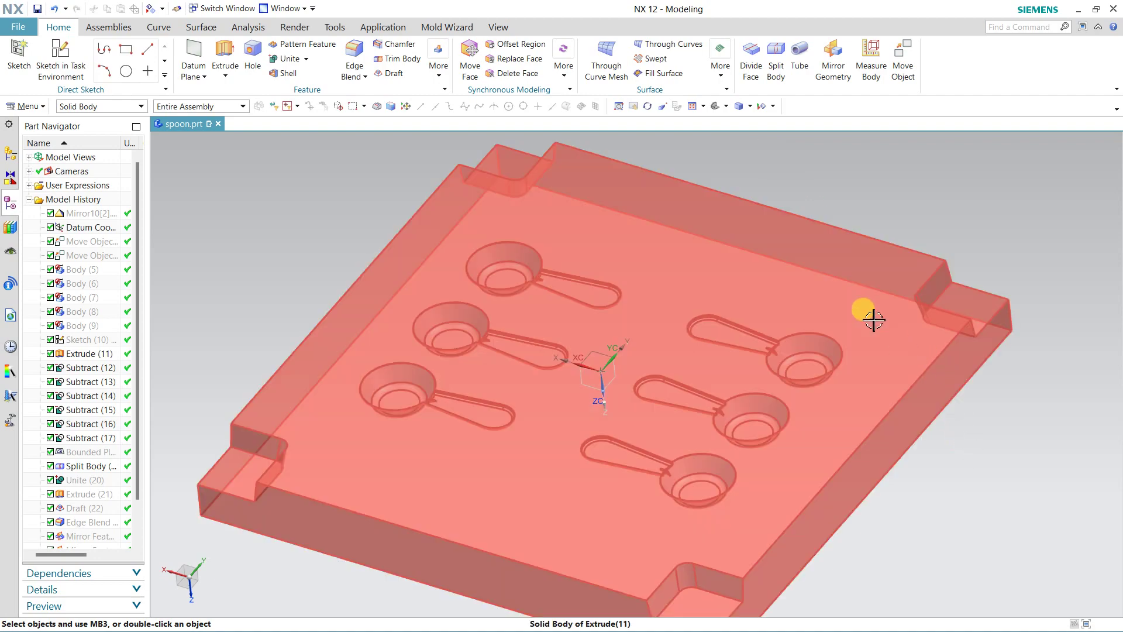
pyautogui.moveTo(940, 314)
pyautogui.mouseDown(button='middle')
pyautogui.moveTo(823, 306)
pyautogui.moveTo(813, 339)
pyautogui.moveTo(828, 296)
pyautogui.moveTo(848, 307)
pyautogui.moveTo(860, 364)
pyautogui.mouseUp(button='middle')
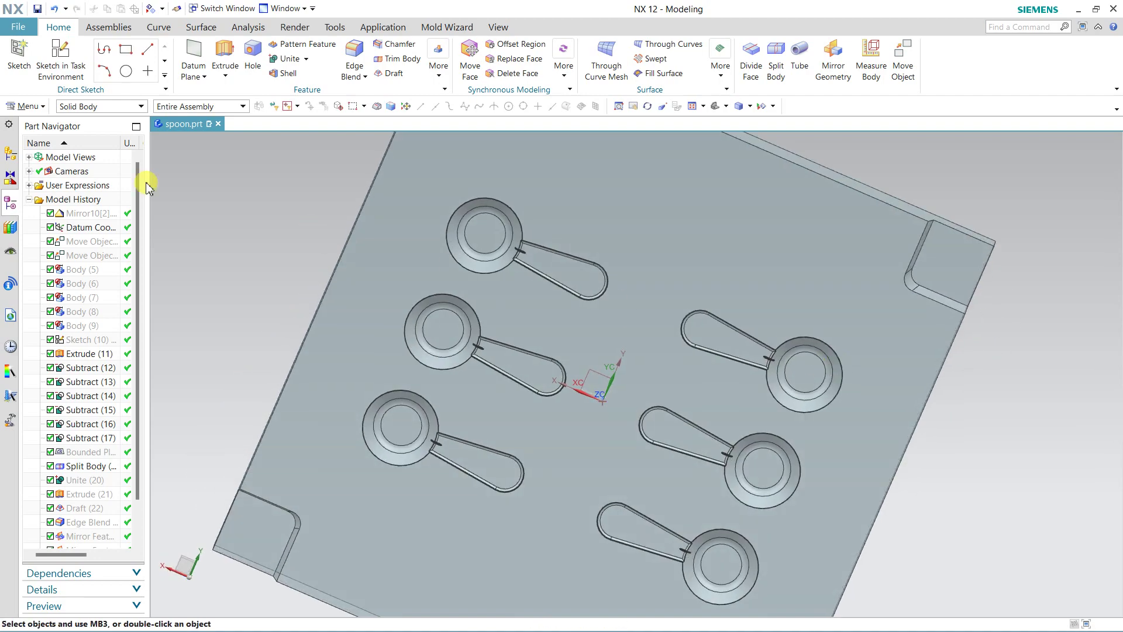
# Step: Create a sketch on the cavity plate face with a horizontal reference direction
pyautogui.click(60, 55)
pyautogui.click(673, 210)
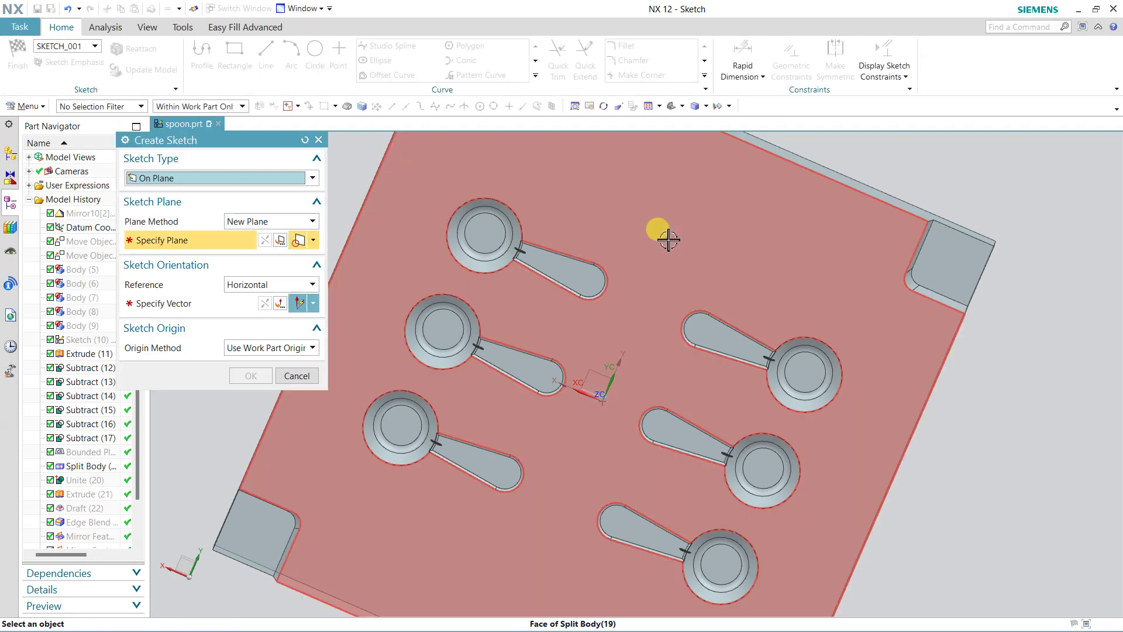
pyautogui.click(667, 235)
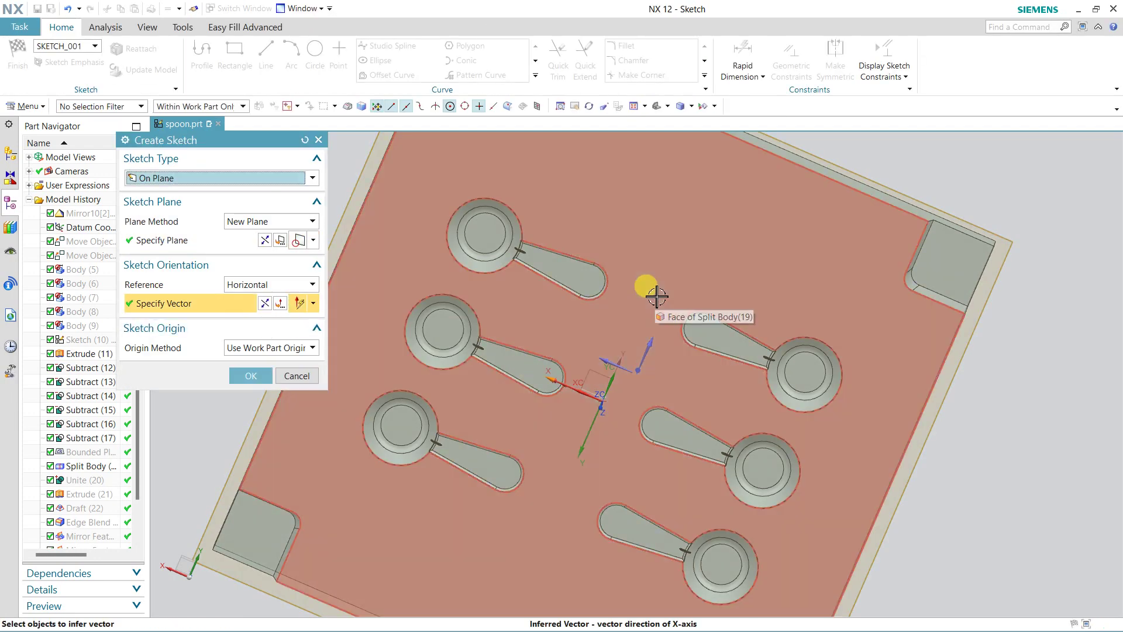
pyautogui.click(655, 297)
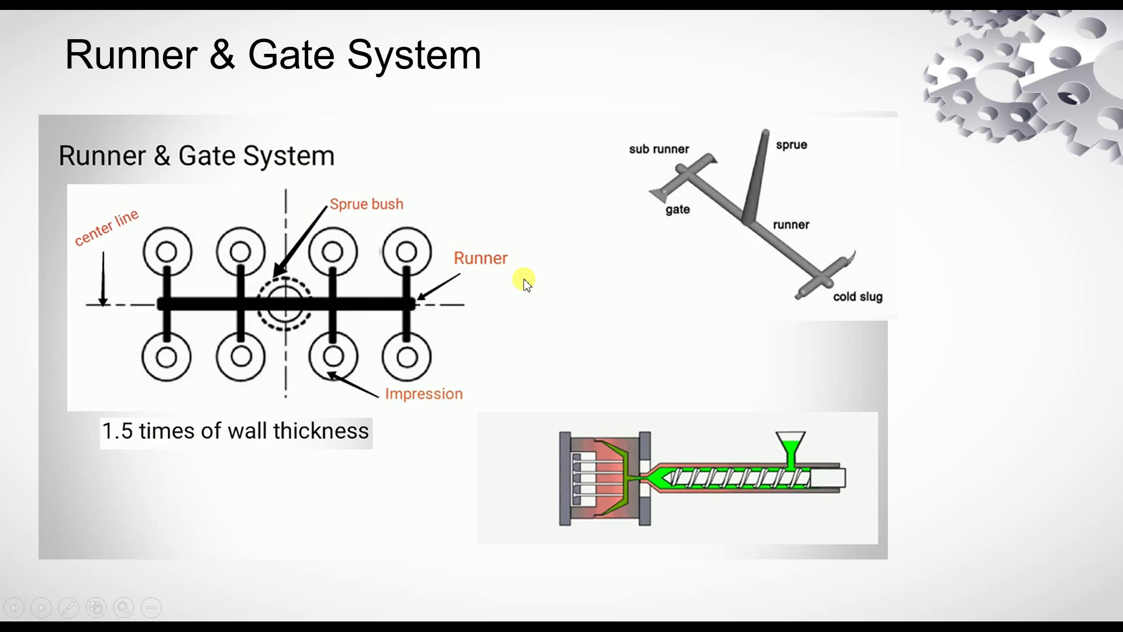
# Step: Step forward, back, then forward again to land on the Runner cross section slide
pyautogui.press('Right')
pyautogui.press('Left')
pyautogui.press('Right')
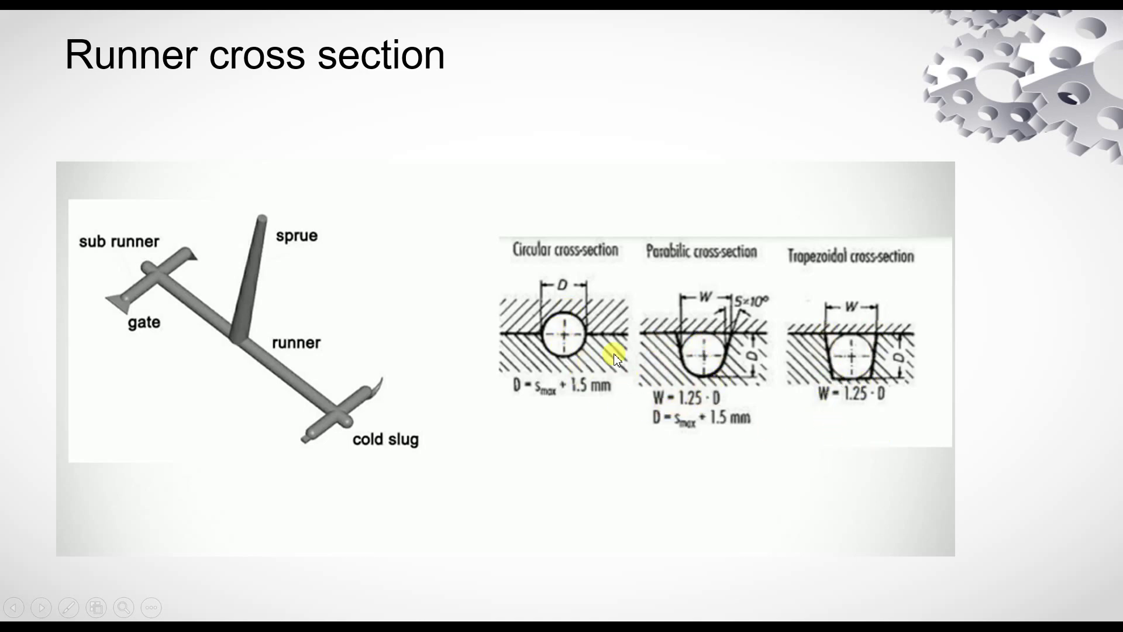
# Step: Advance to the Cold Slug Well slide, step forward, then step back once
pyautogui.click(732, 397)
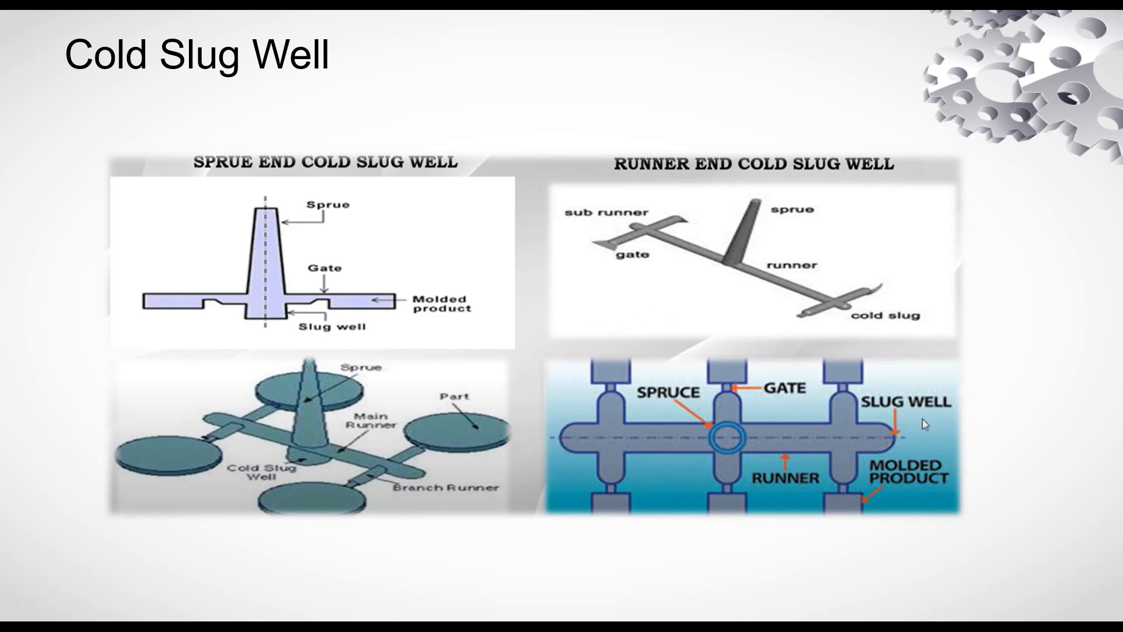
pyautogui.press('Right')
pyautogui.press('Right')
pyautogui.press('Left')
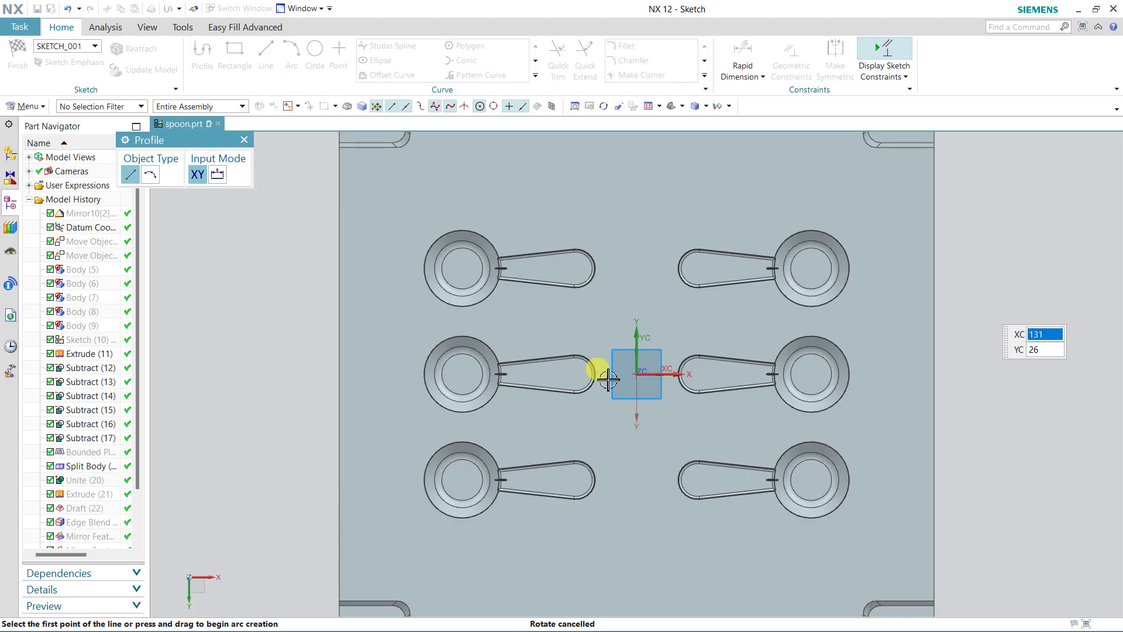
# Step: Draw a vertical runner line and constrain it through the sketch origin
pyautogui.click(637, 215)
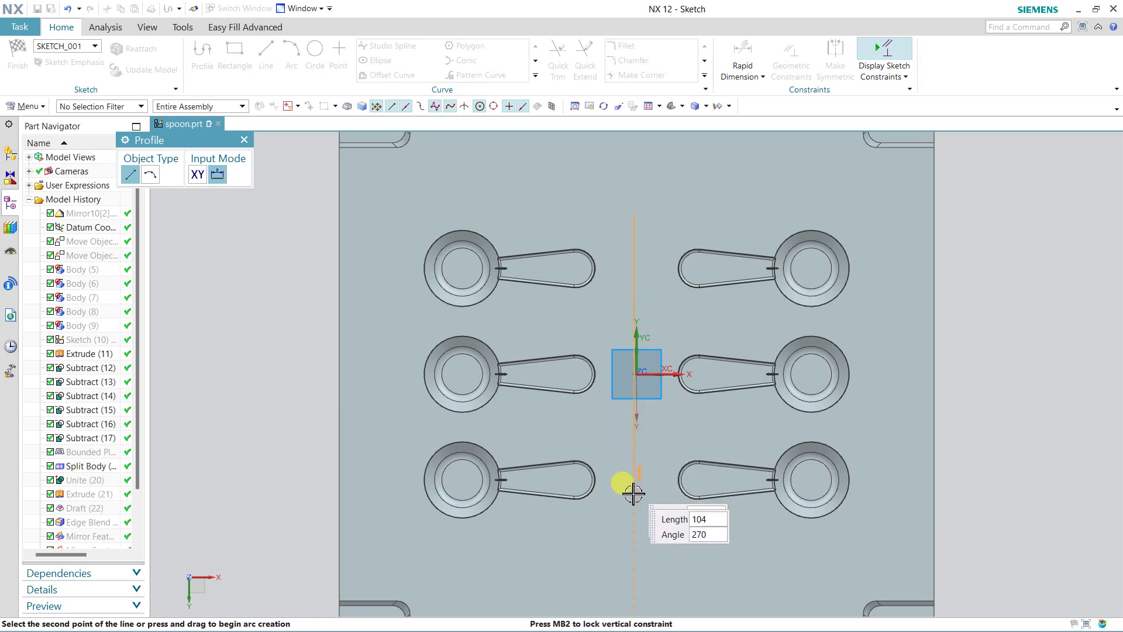
pyautogui.click(638, 554)
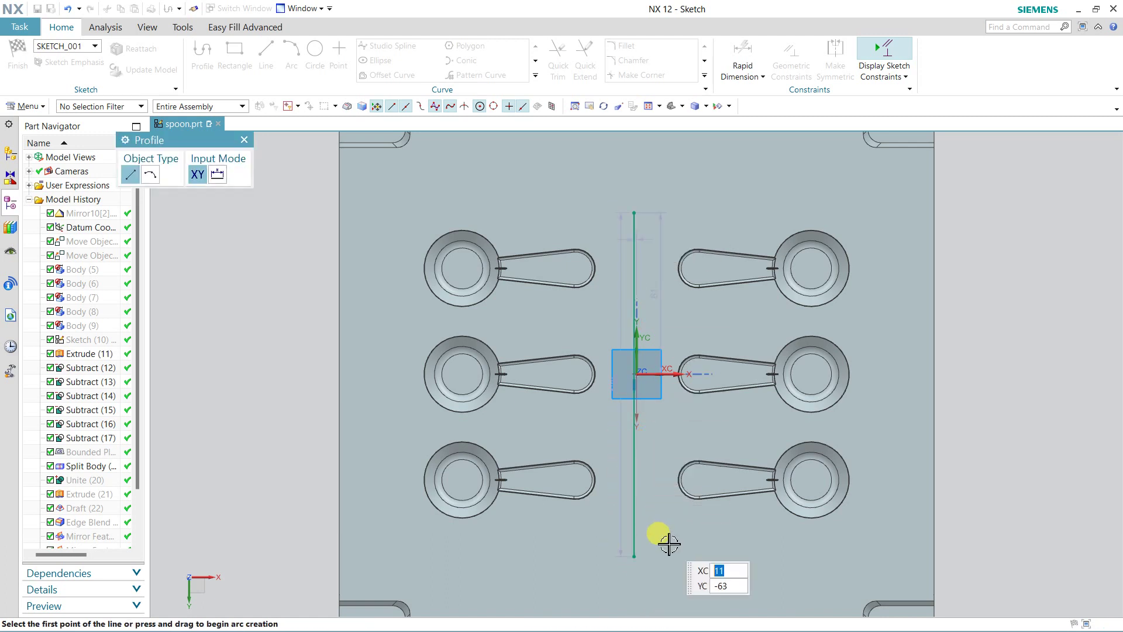
pyautogui.press('Escape')
pyautogui.click(636, 381)
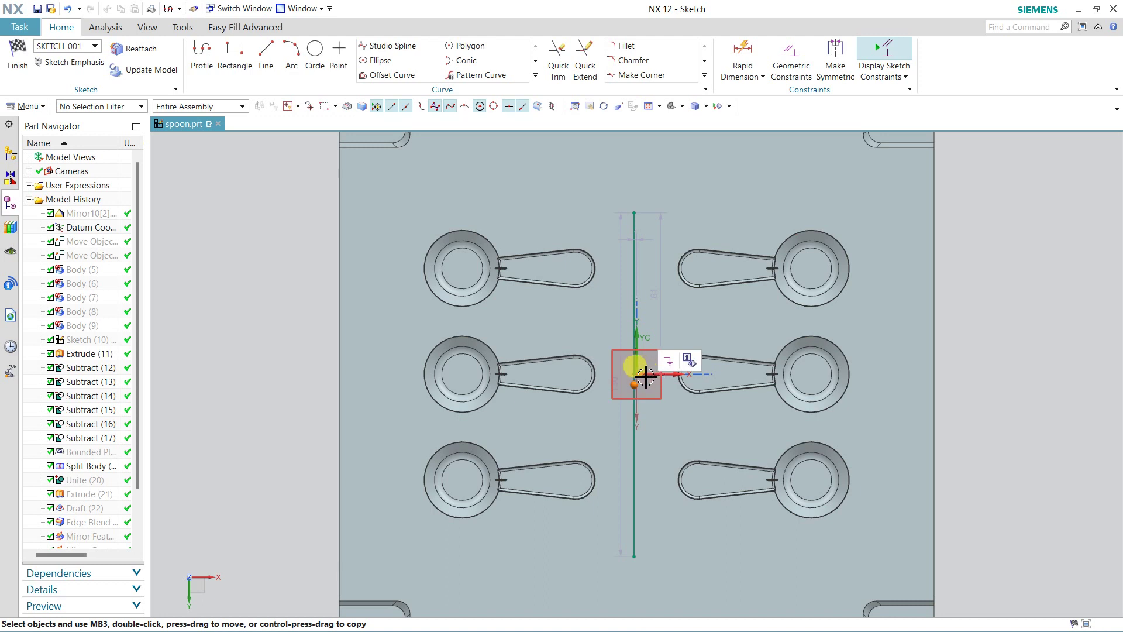
pyautogui.click(636, 379)
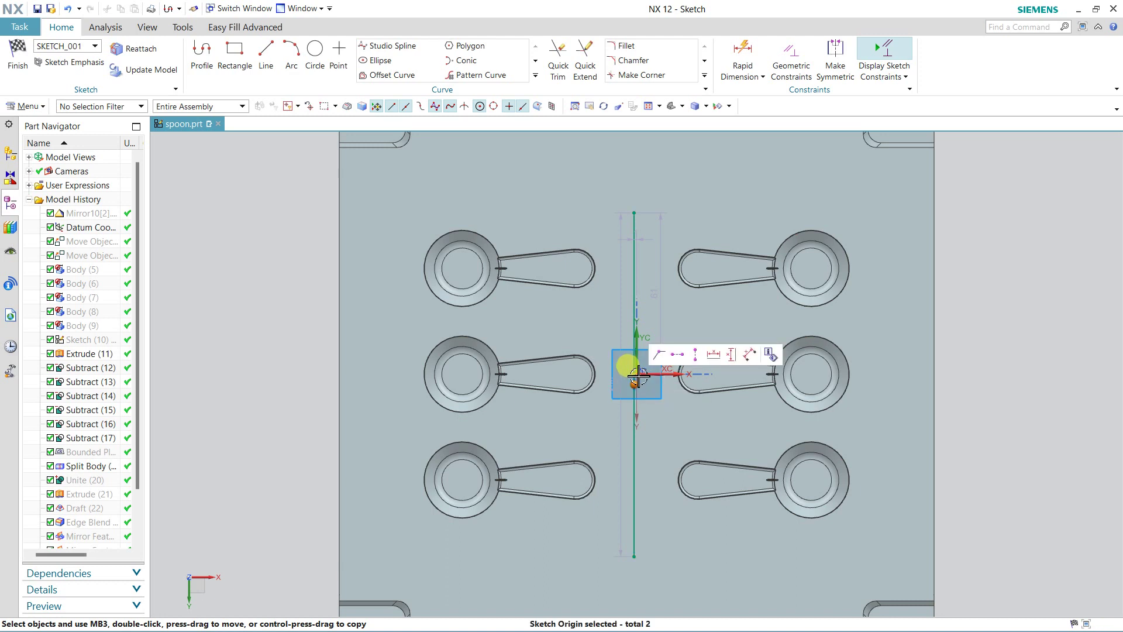
pyautogui.click(664, 355)
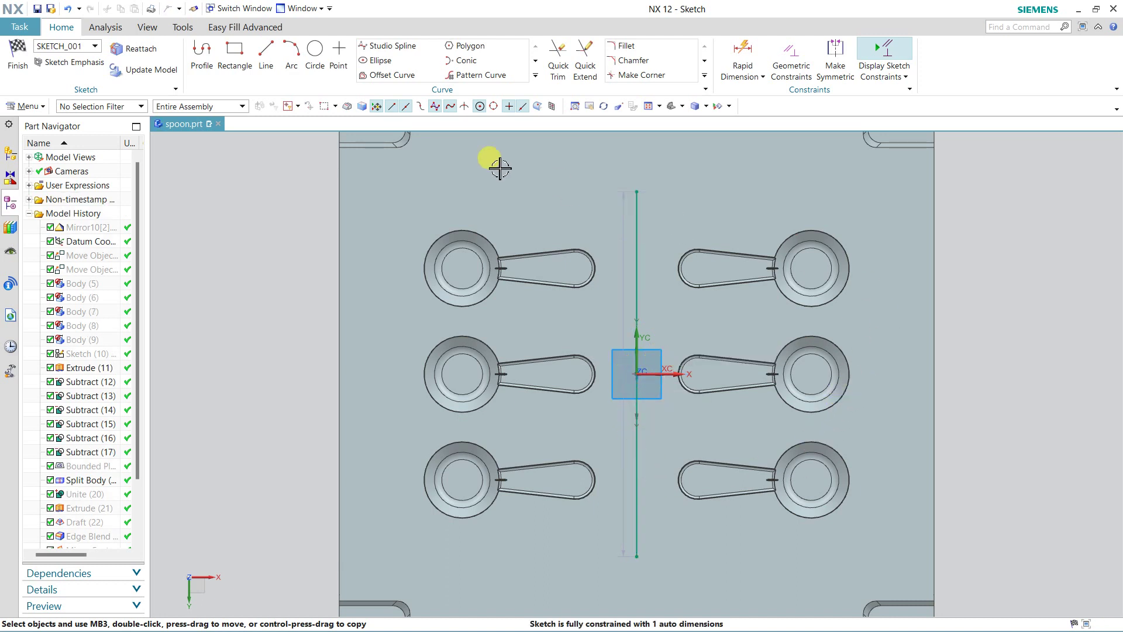
# Step: Draw three horizontal runner lines joining the upper, middle and lower spoon pairs
pyautogui.click(261, 61)
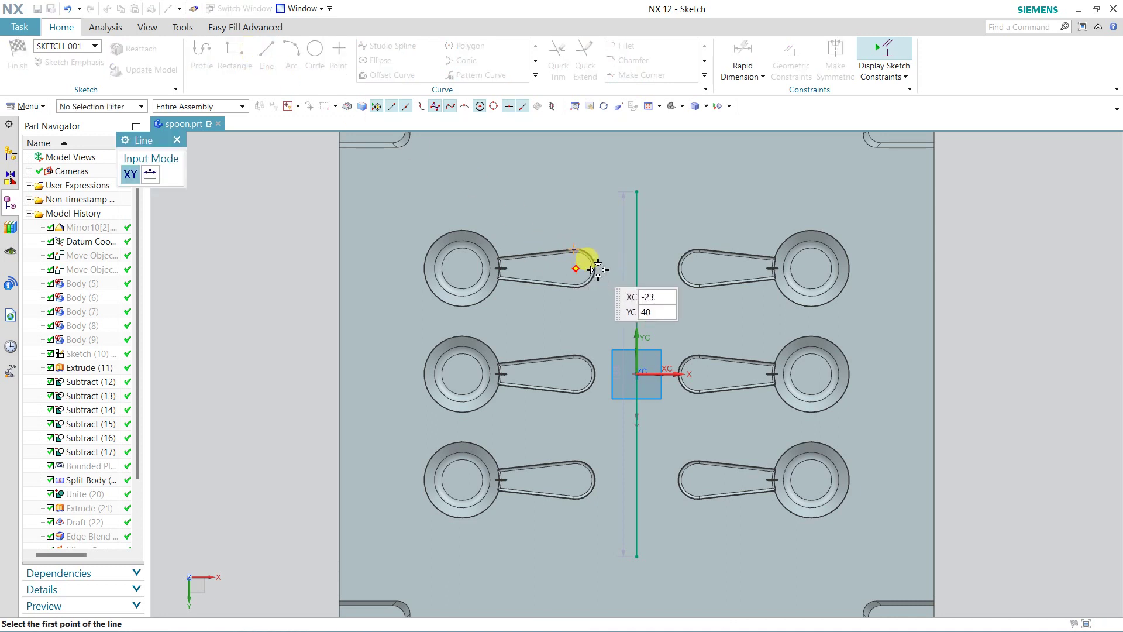
pyautogui.click(594, 266)
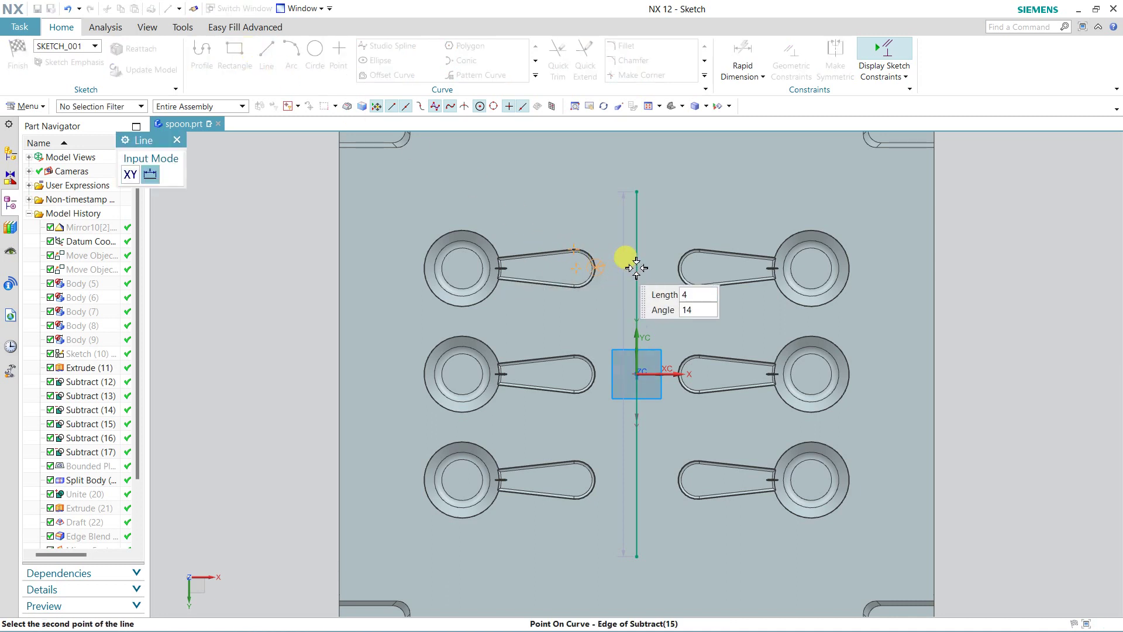
pyautogui.click(678, 268)
pyautogui.press('Escape')
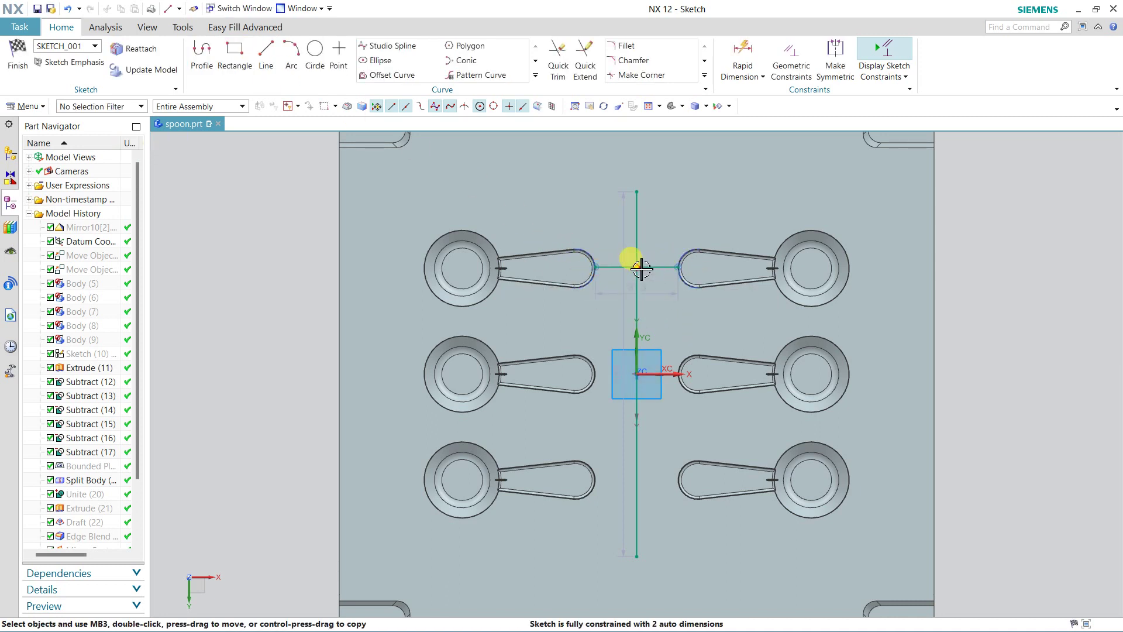
pyautogui.scroll(1, 681, 258)
pyautogui.scroll(1, 667, 275)
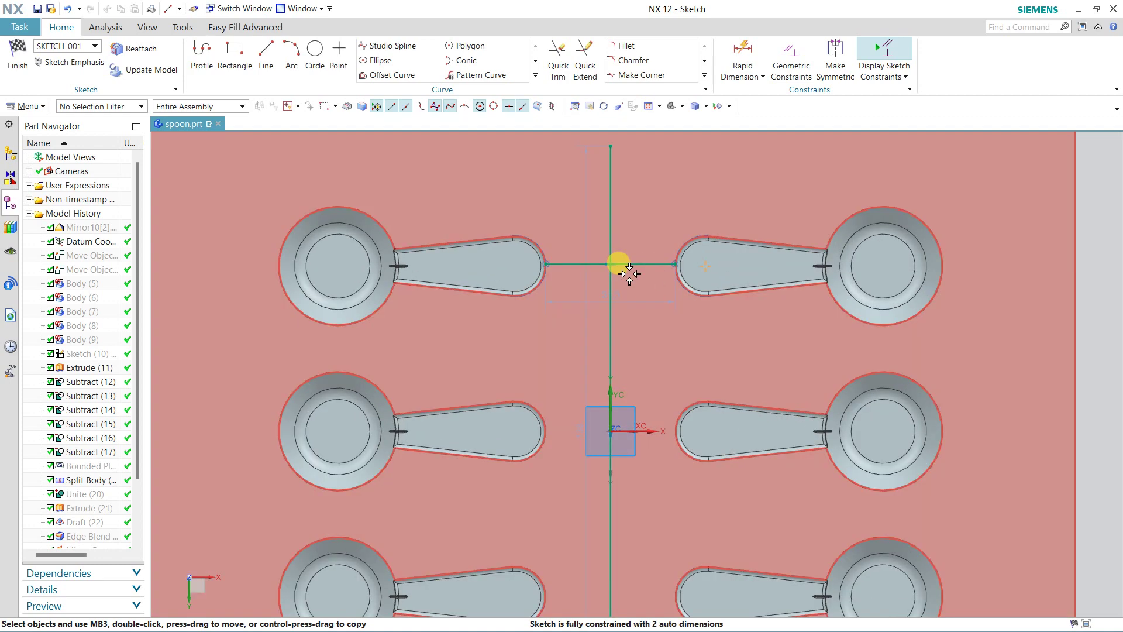
pyautogui.scroll(-2, 621, 334)
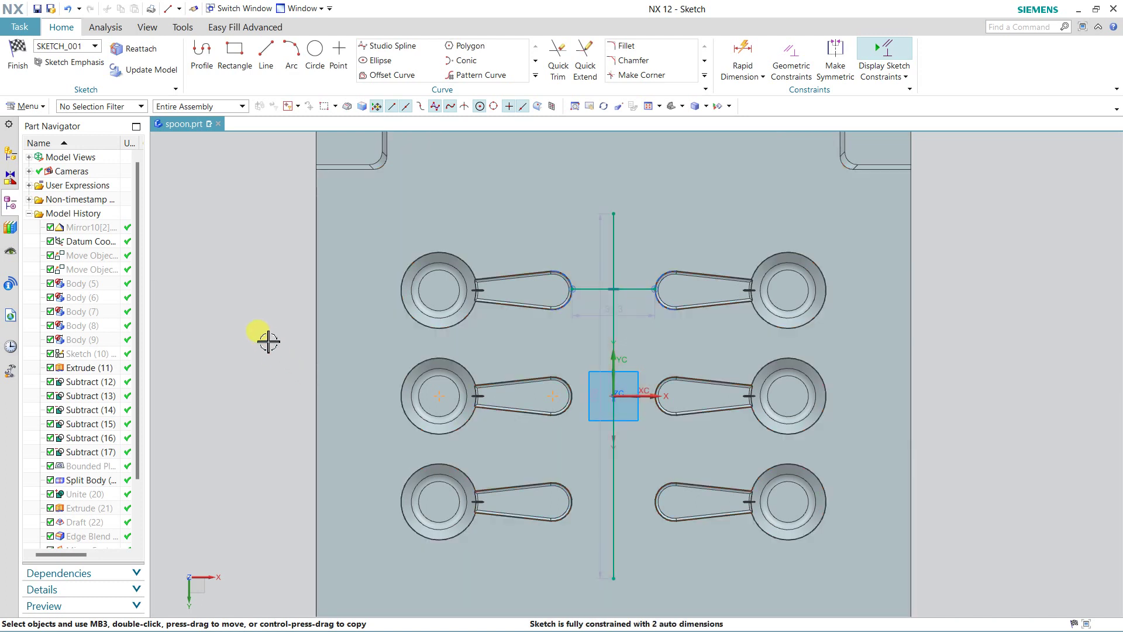
pyautogui.click(266, 56)
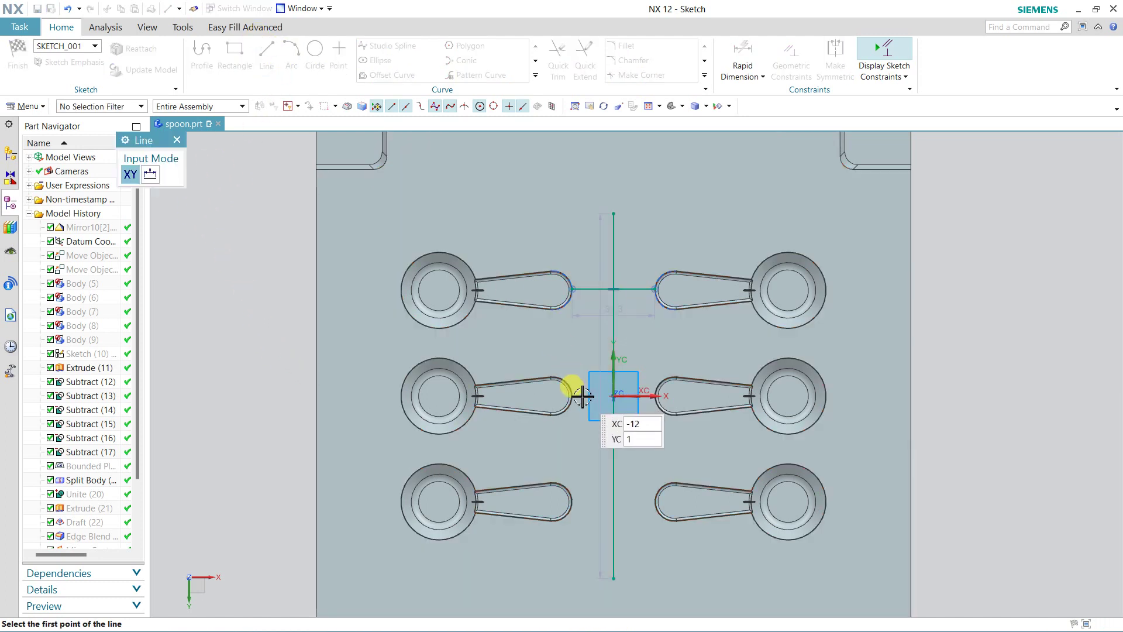
pyautogui.click(576, 396)
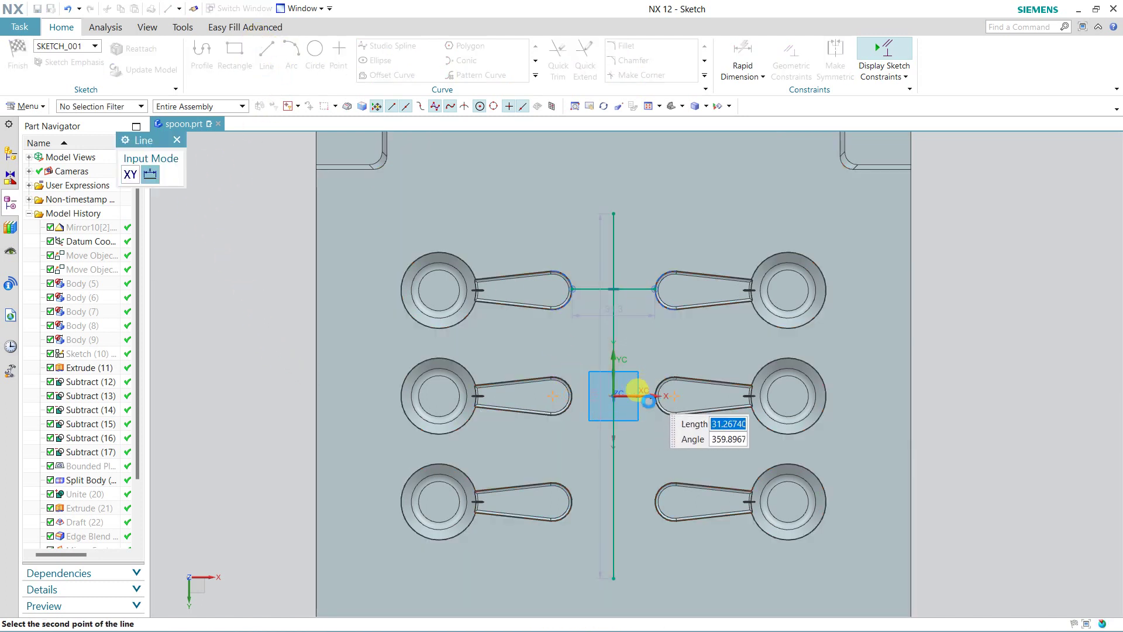
pyautogui.click(613, 396)
pyautogui.click(573, 501)
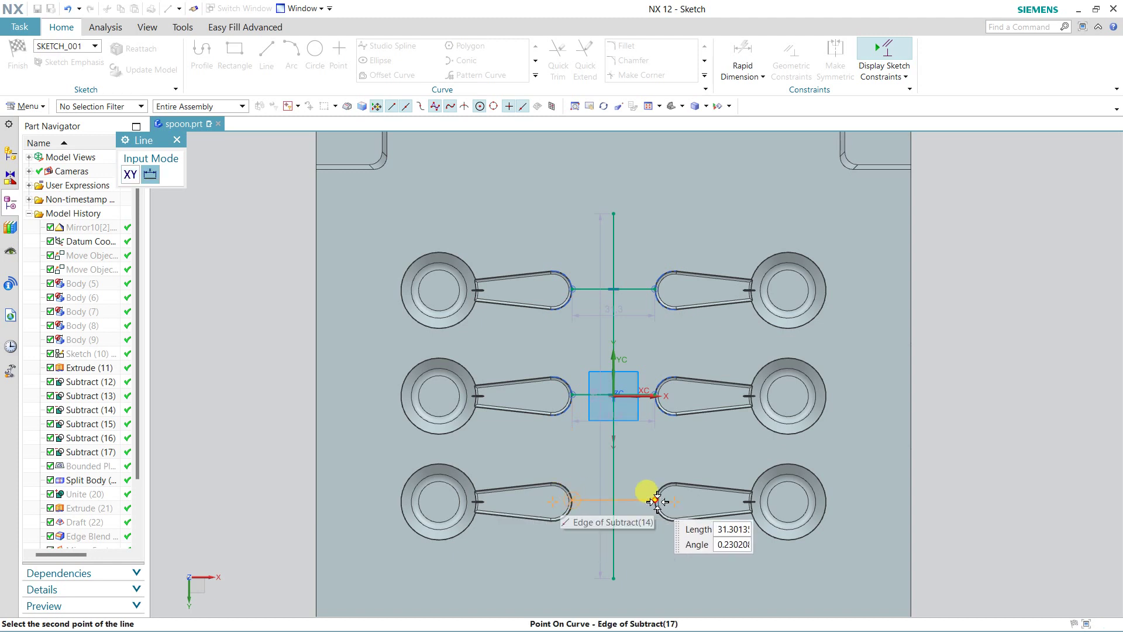
pyautogui.click(655, 502)
pyautogui.press('Escape')
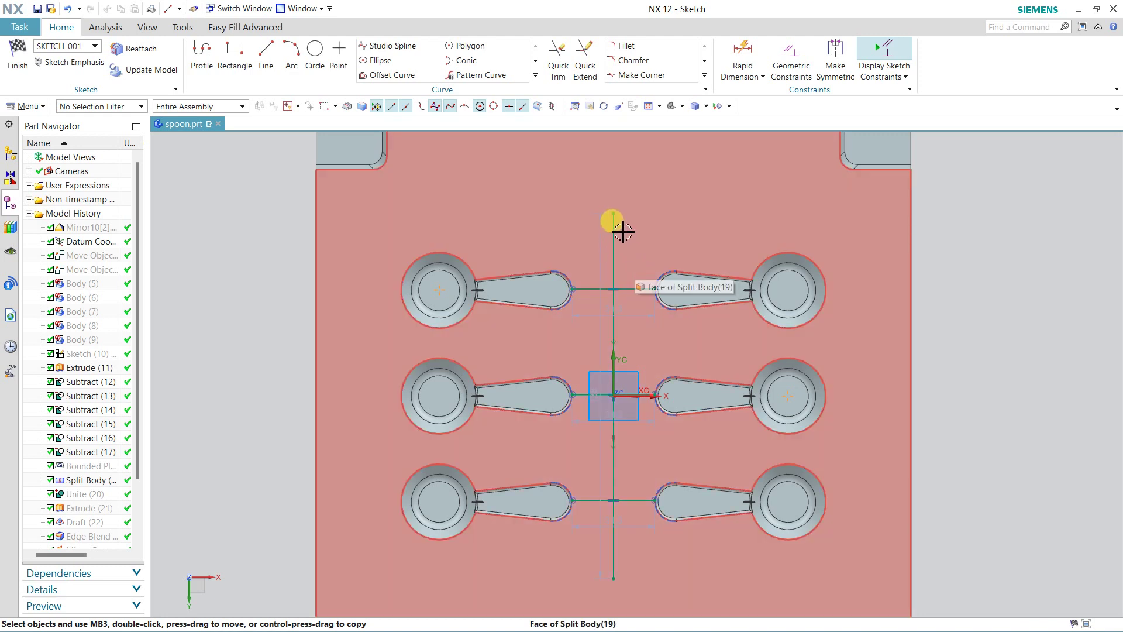
# Step: Dimension the top runner branch overhang to 12 and finish the sketch
pyautogui.click(732, 81)
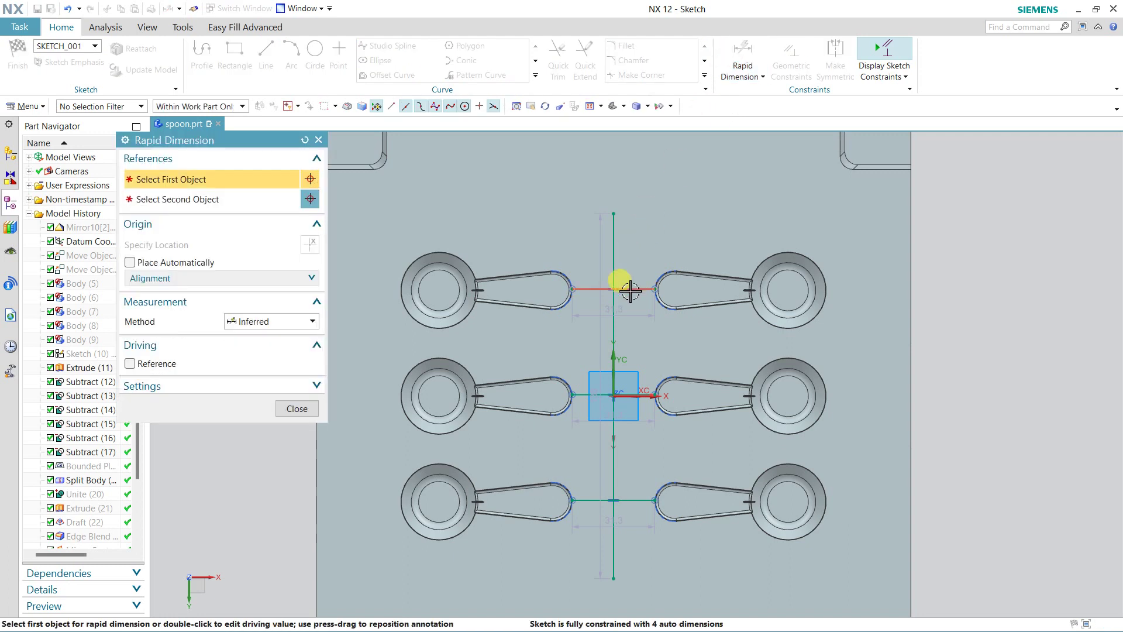
pyautogui.click(622, 288)
pyautogui.click(614, 215)
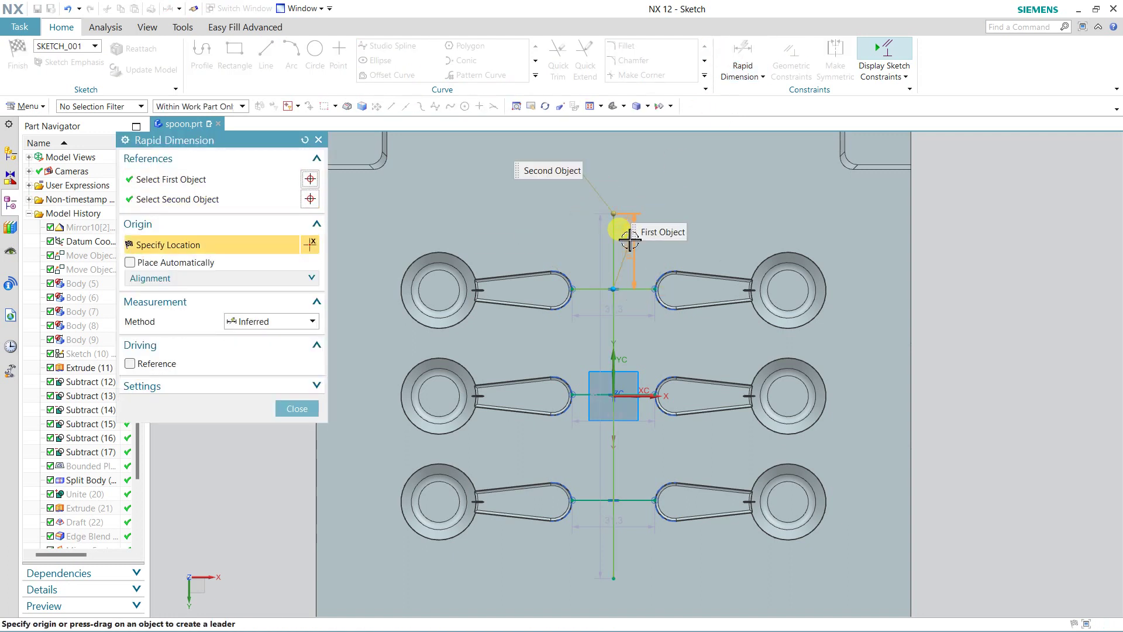
pyautogui.click(589, 239)
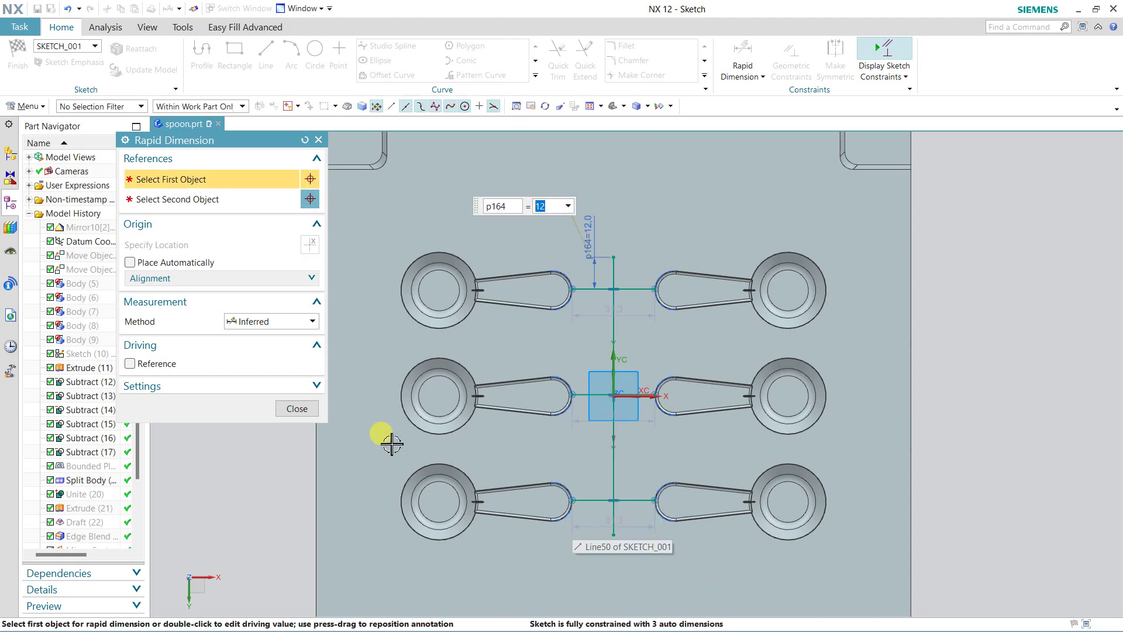
pyautogui.click(297, 409)
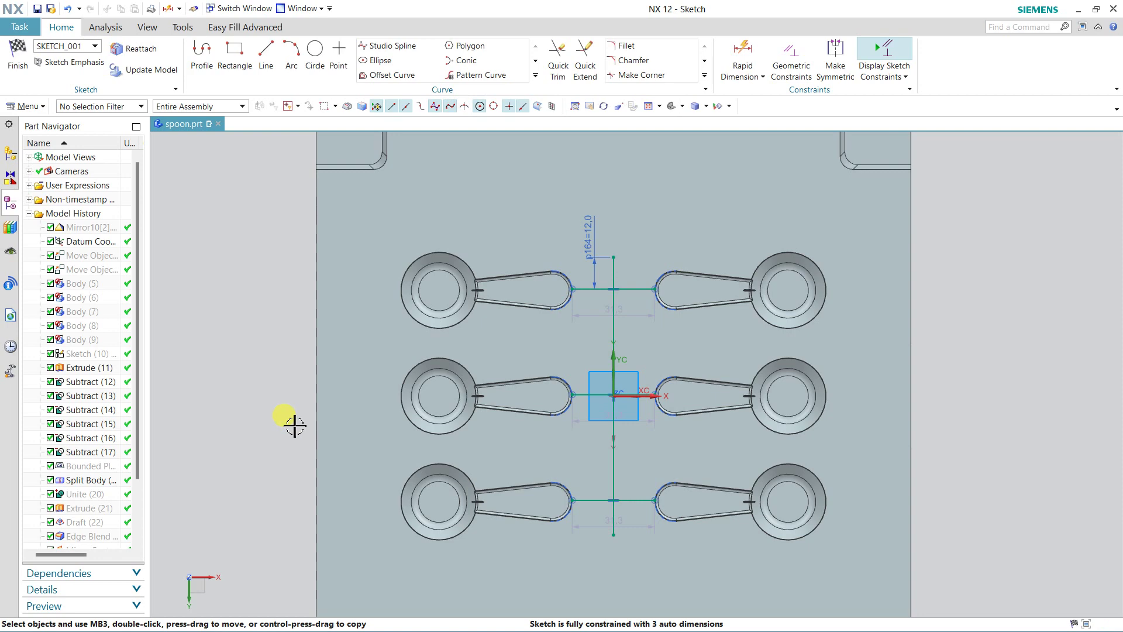
pyautogui.click(18, 58)
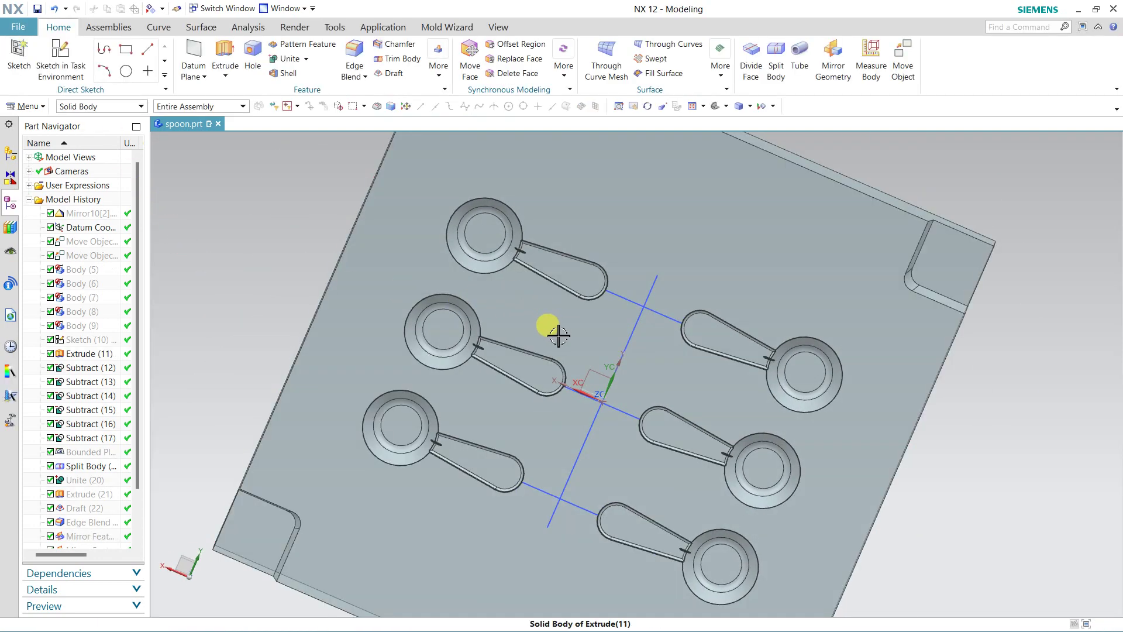
# Step: Create a tube along the vertical runner line, undoing an extra top cross tube
pyautogui.moveTo(547, 328); pyautogui.dragTo(545, 280, button='middle')
pyautogui.scroll(2, 577, 321)
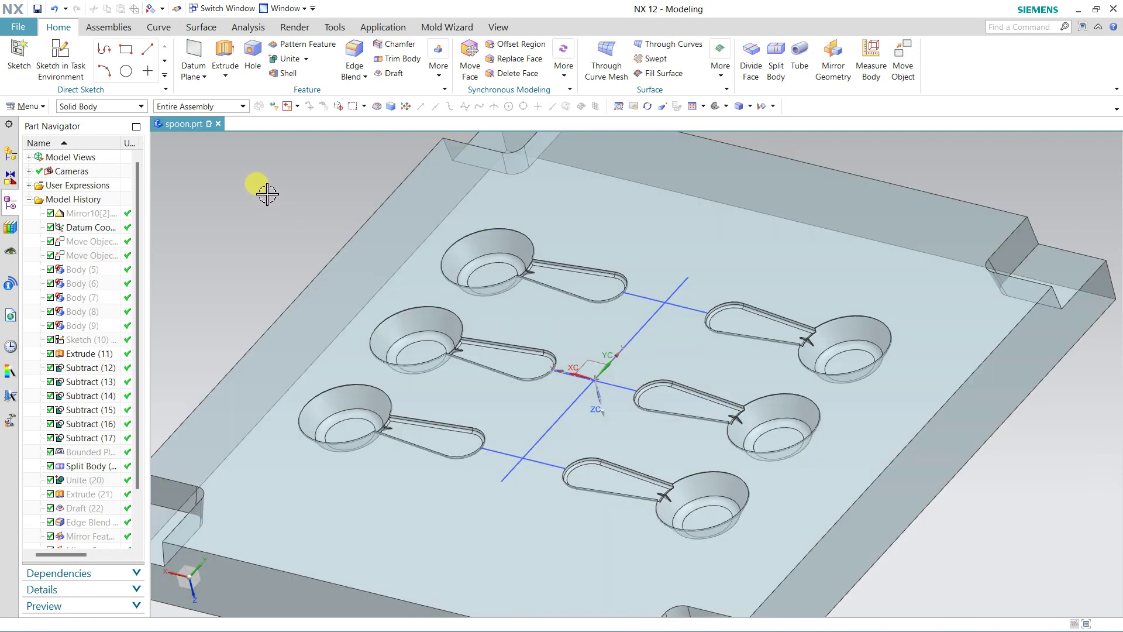
pyautogui.click(777, 54)
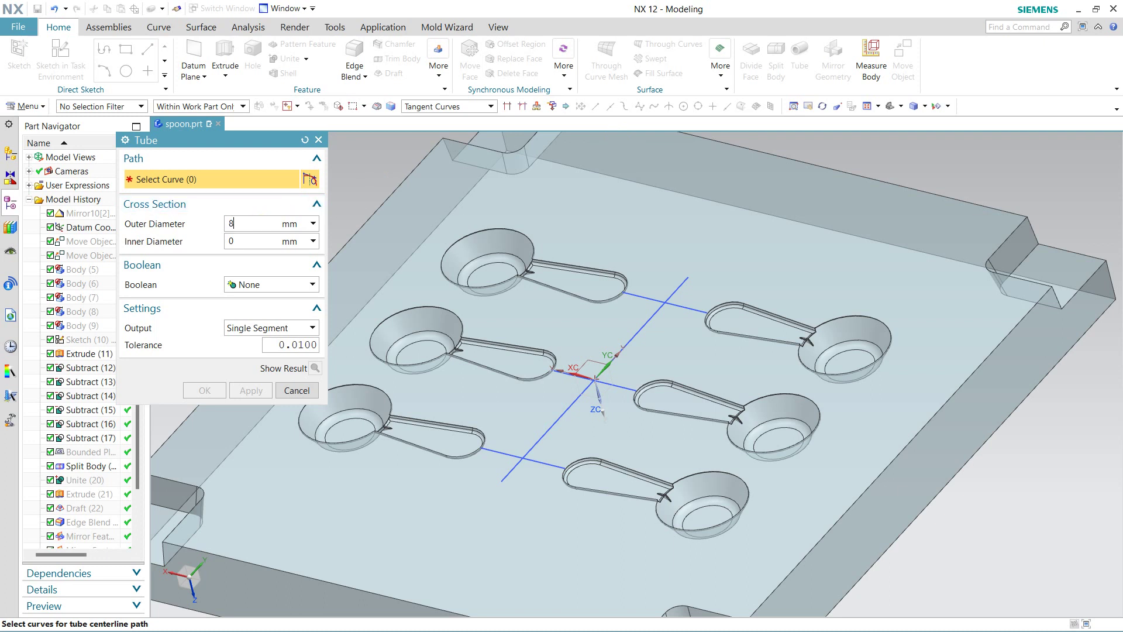
pyautogui.click(672, 298)
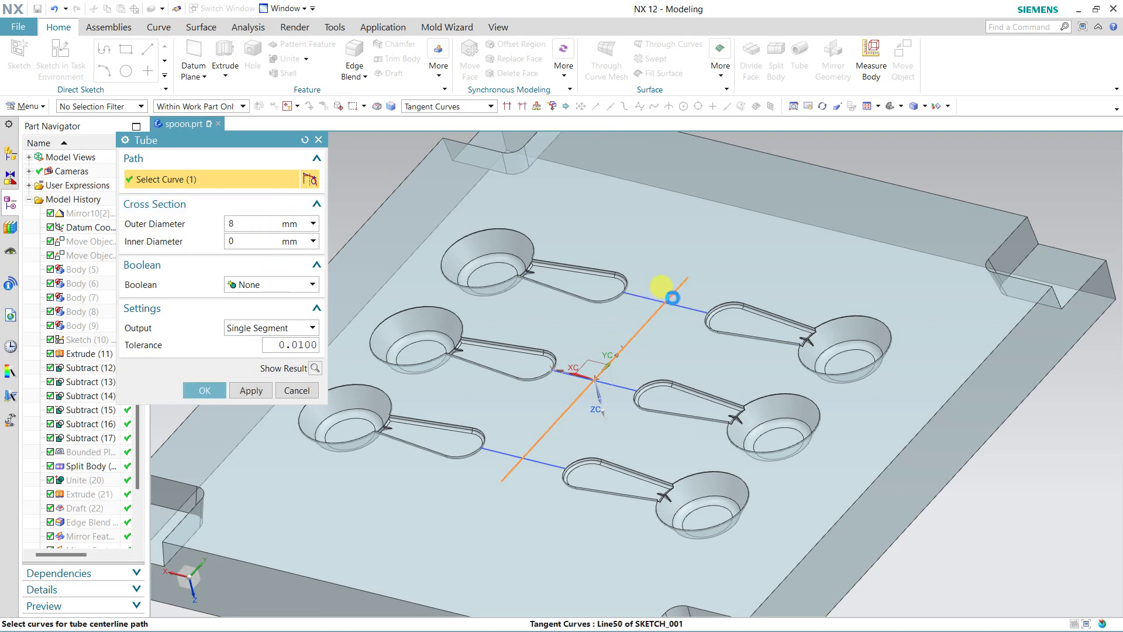
pyautogui.click(248, 390)
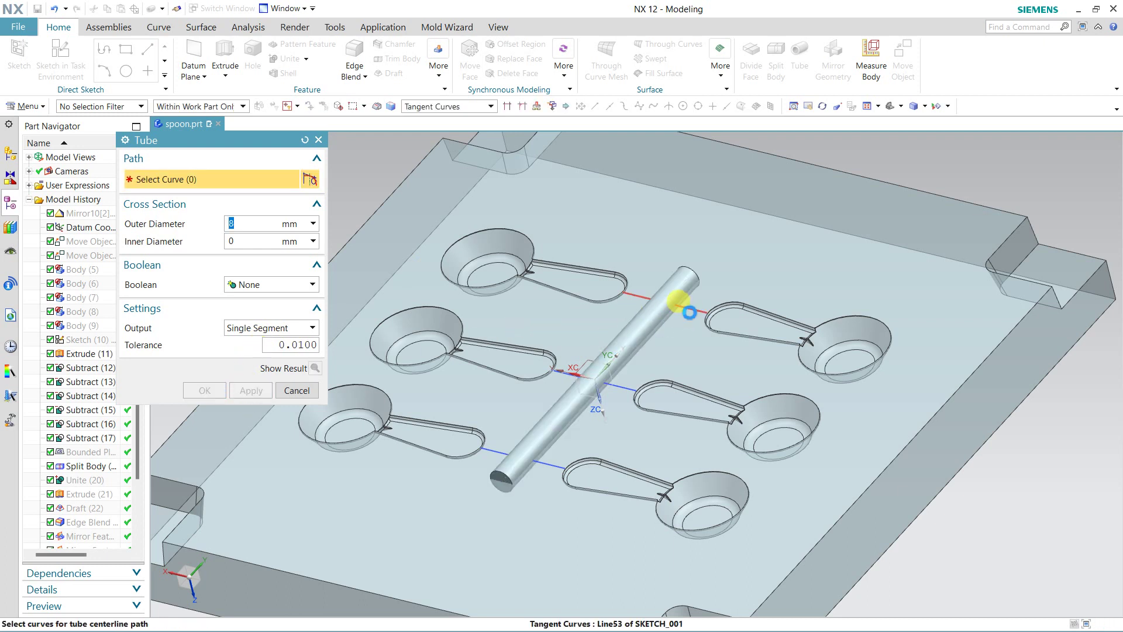
pyautogui.click(689, 311)
pyautogui.click(250, 391)
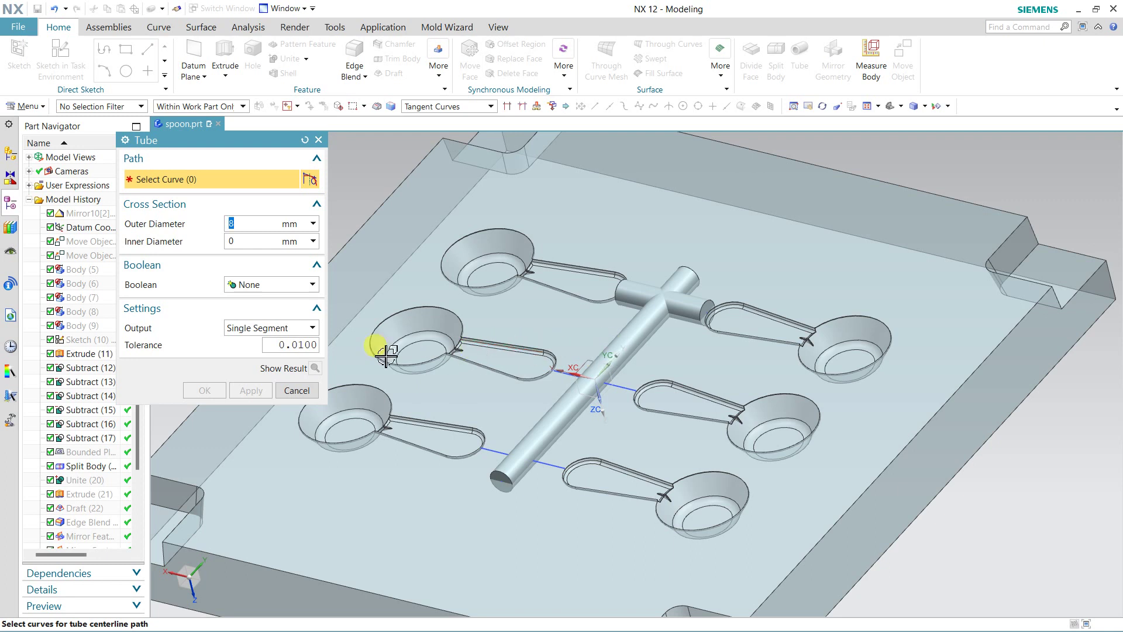
pyautogui.click(296, 390)
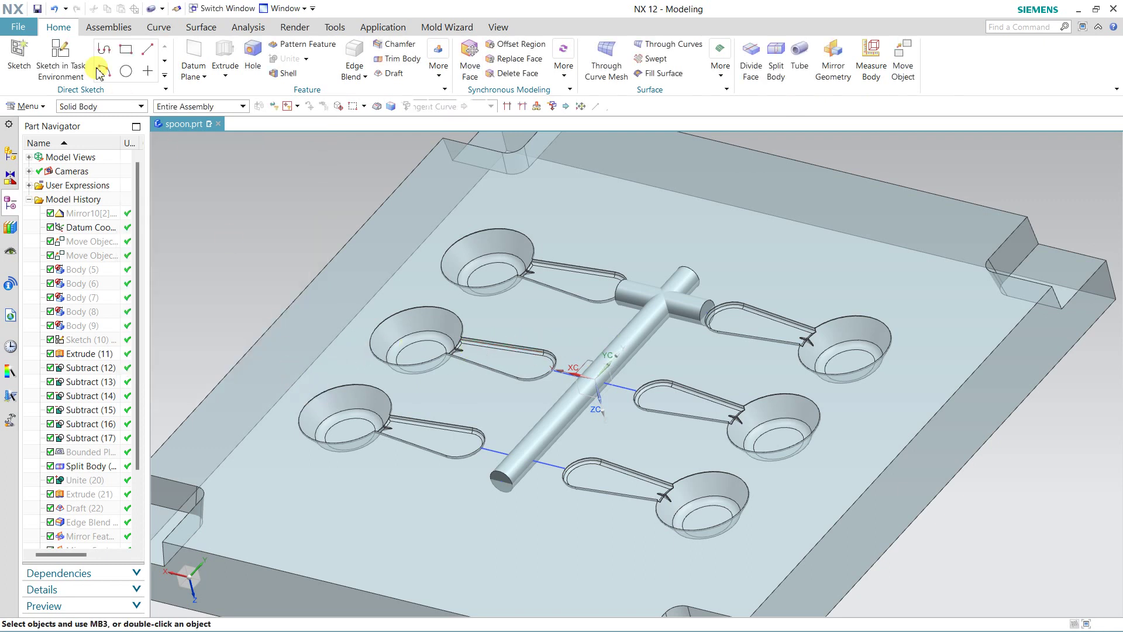
pyautogui.click(52, 10)
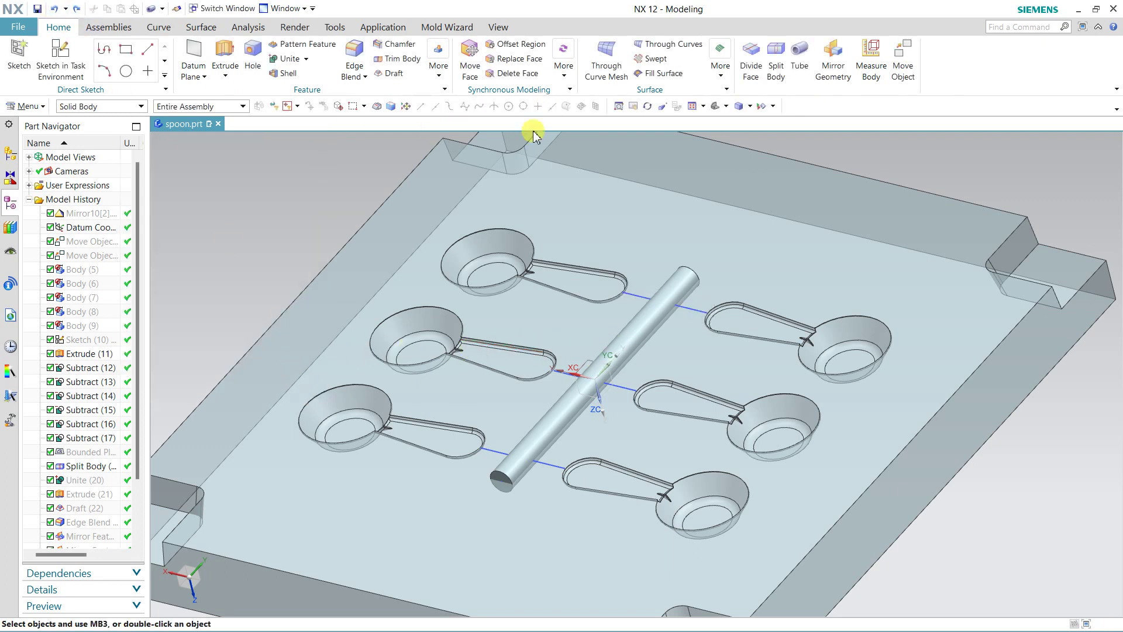
# Step: Add 6 mm diameter tubes along the top, right and lower-left cross runner lines
pyautogui.click(799, 59)
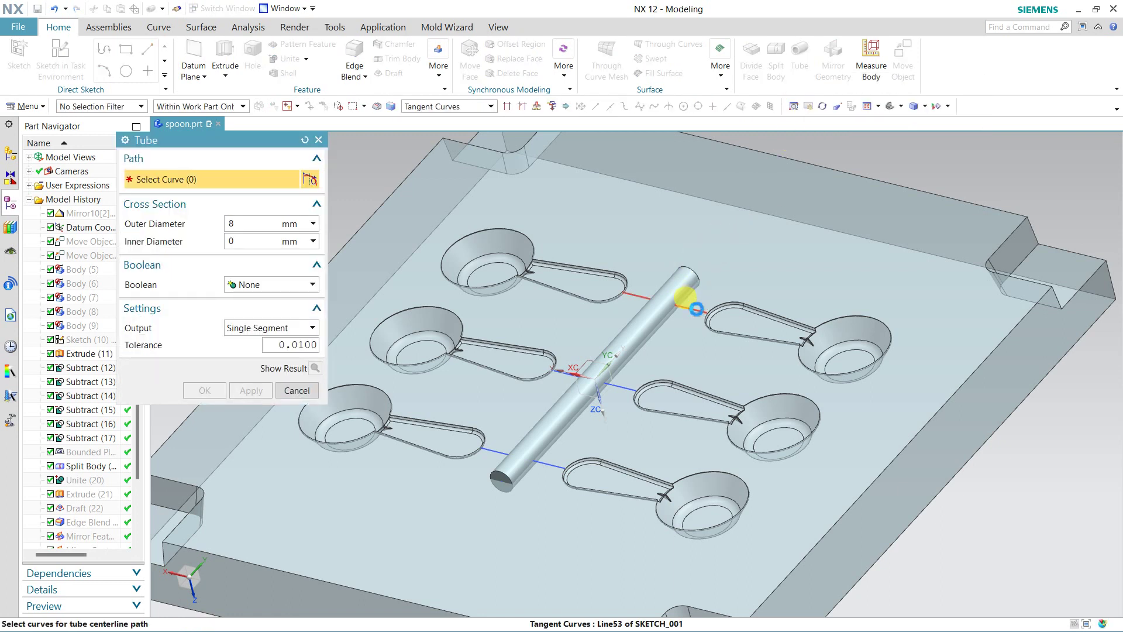
pyautogui.click(696, 310)
pyautogui.write('6')
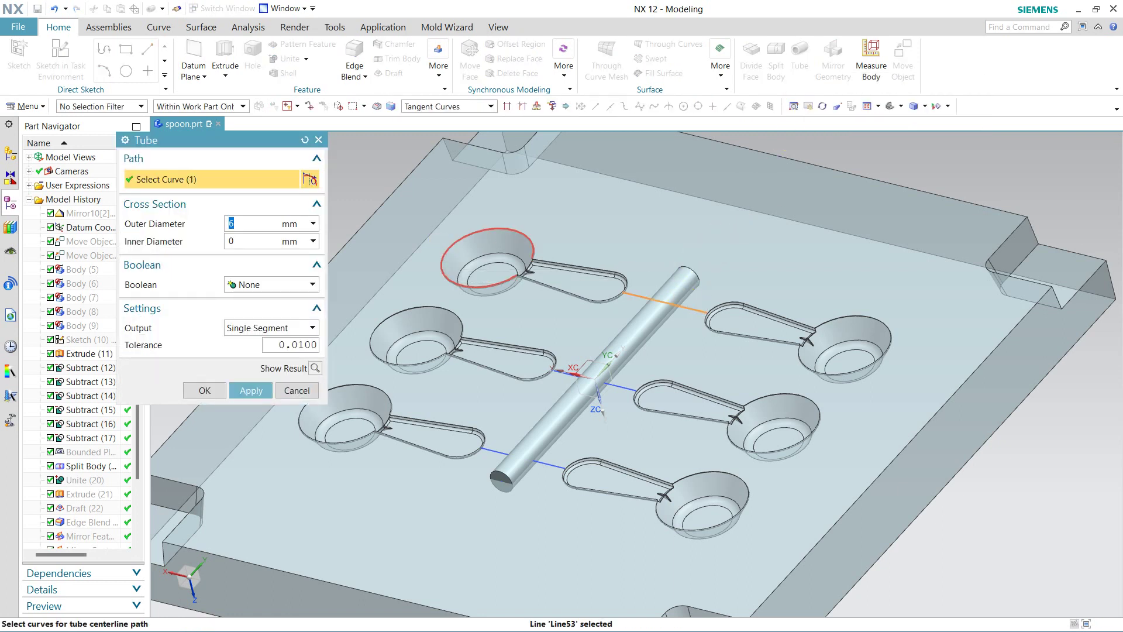
pyautogui.click(250, 390)
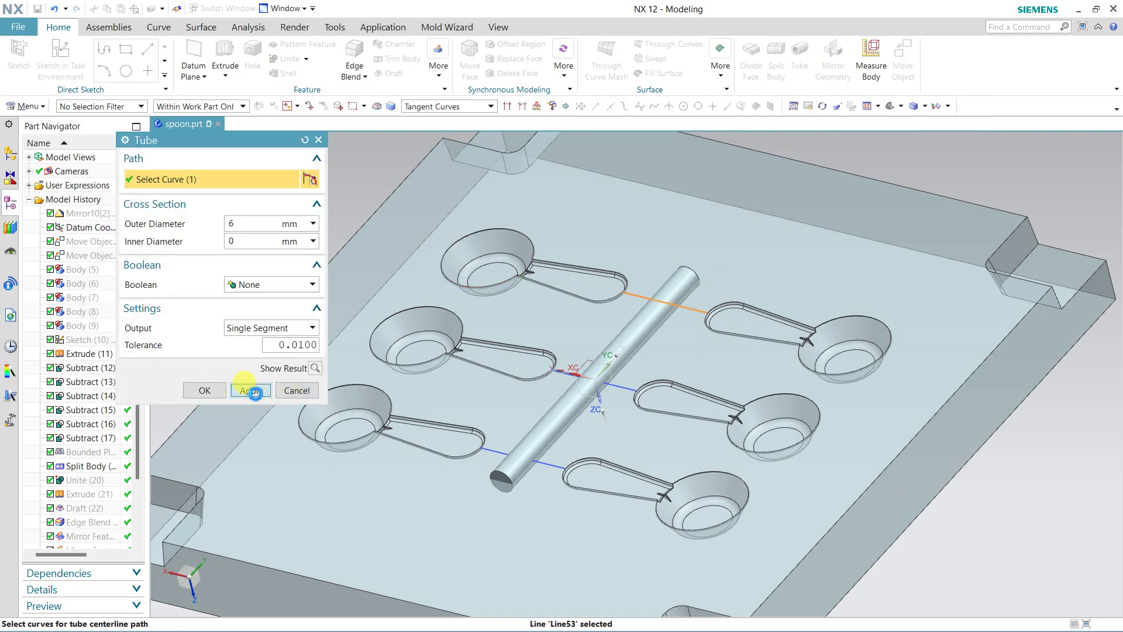
pyautogui.click(620, 390)
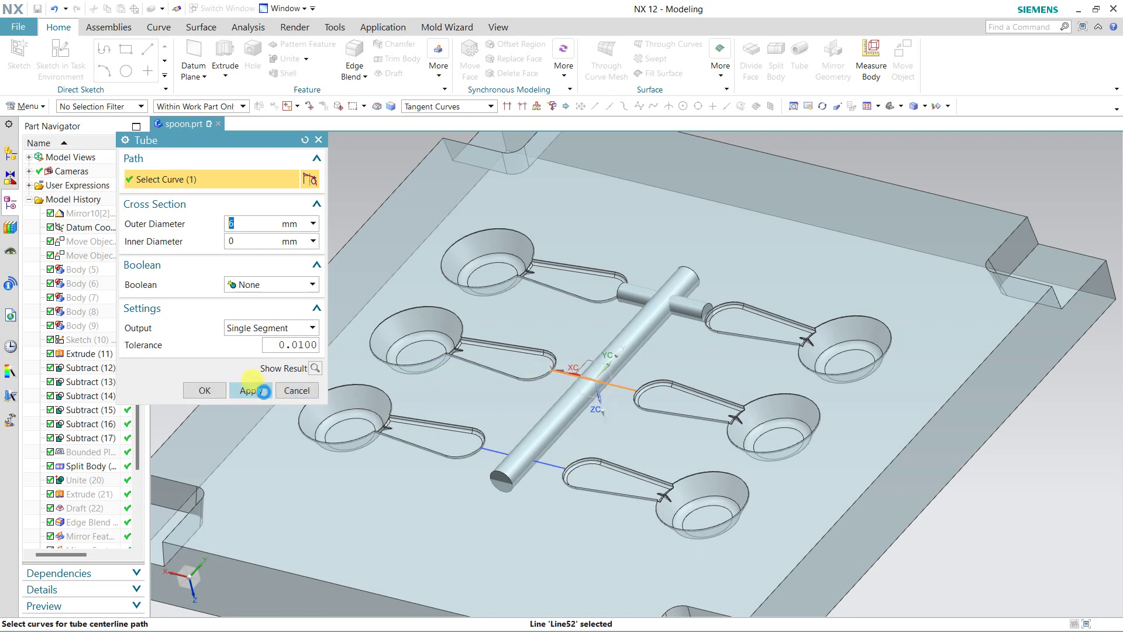
pyautogui.click(250, 390)
pyautogui.click(535, 459)
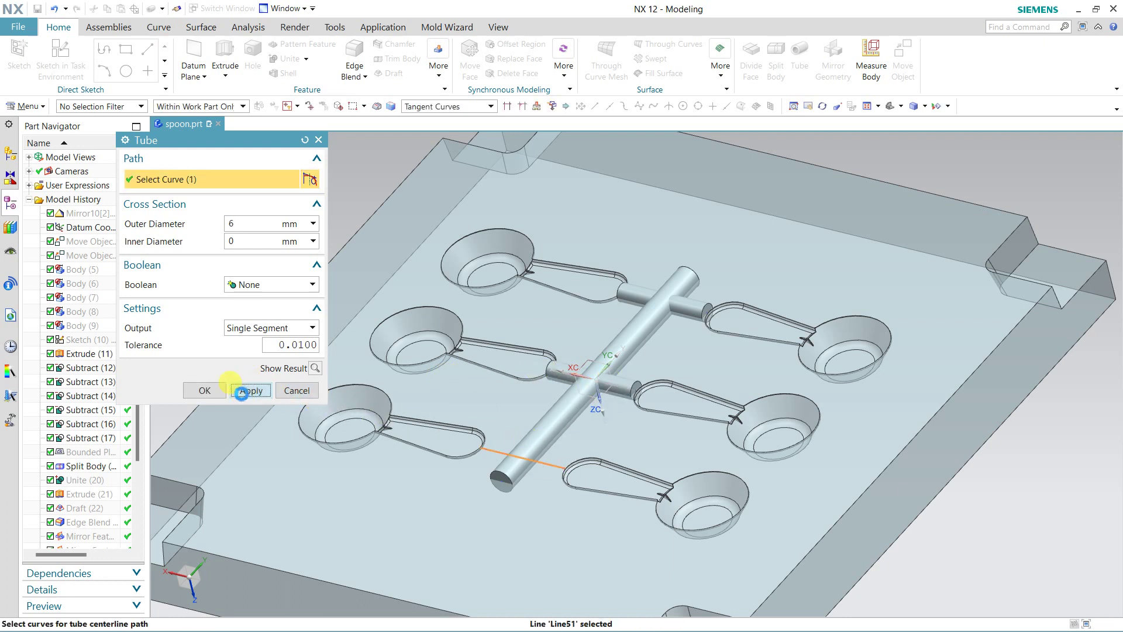
pyautogui.click(250, 390)
pyautogui.click(288, 392)
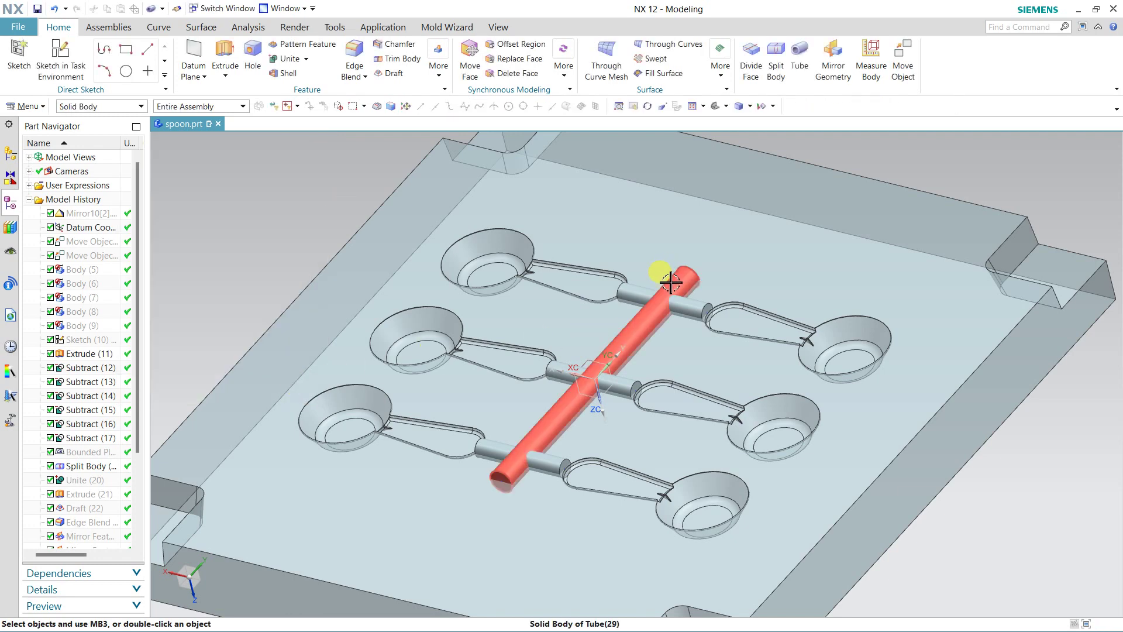
pyautogui.scroll(5, 660, 408)
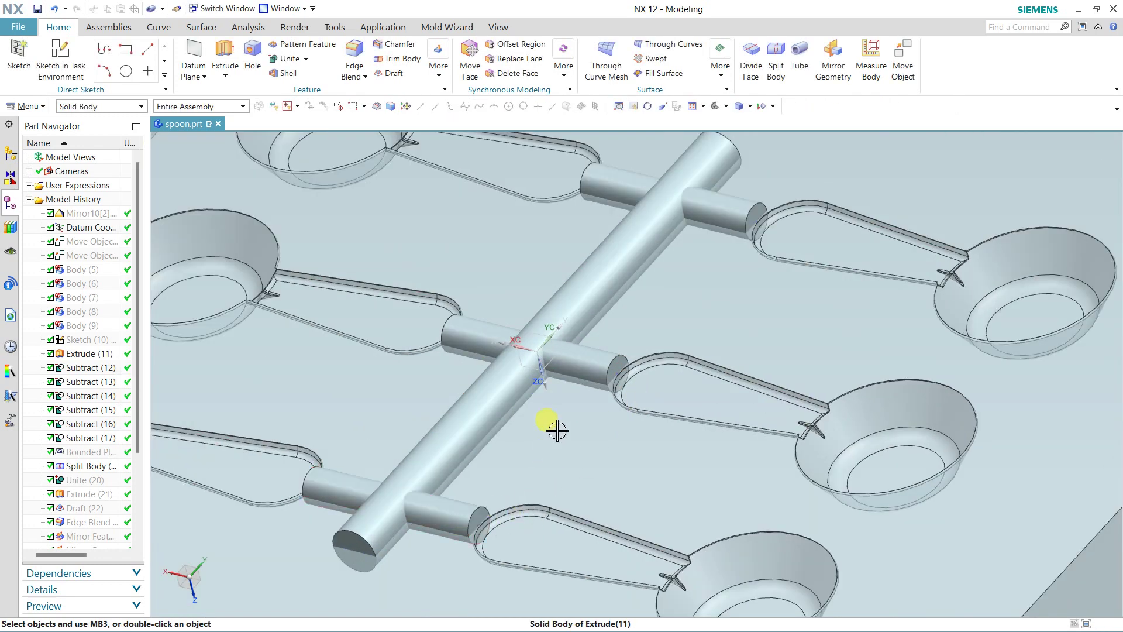
pyautogui.click(532, 52)
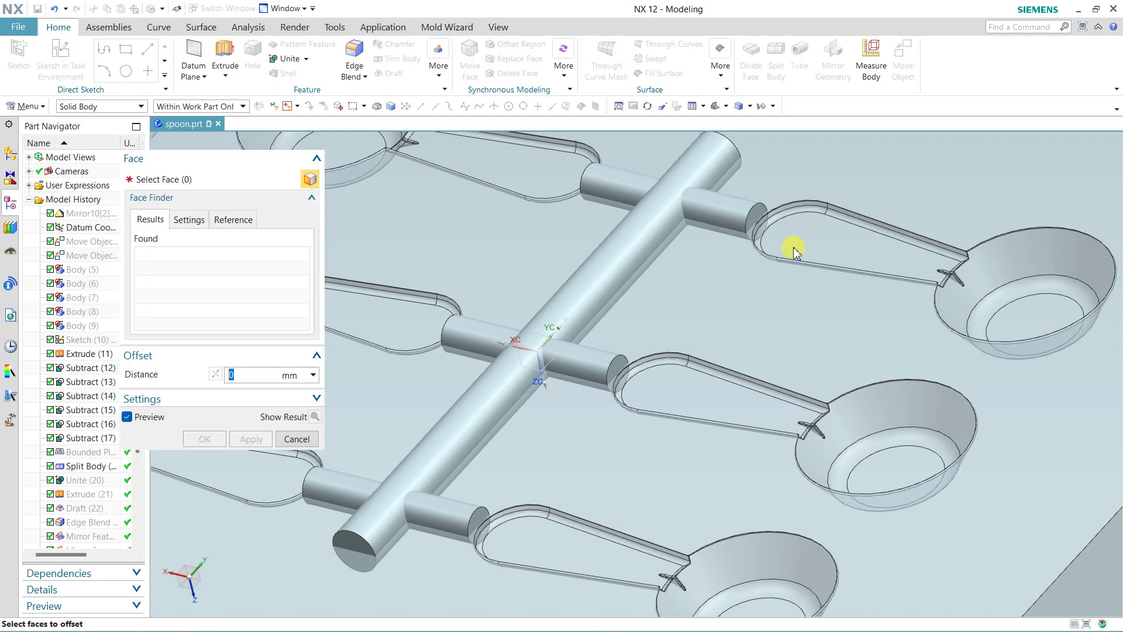
# Step: Offset the three branch runners' right end faces outward by 1 mm
pyautogui.click(749, 220)
pyautogui.click(616, 370)
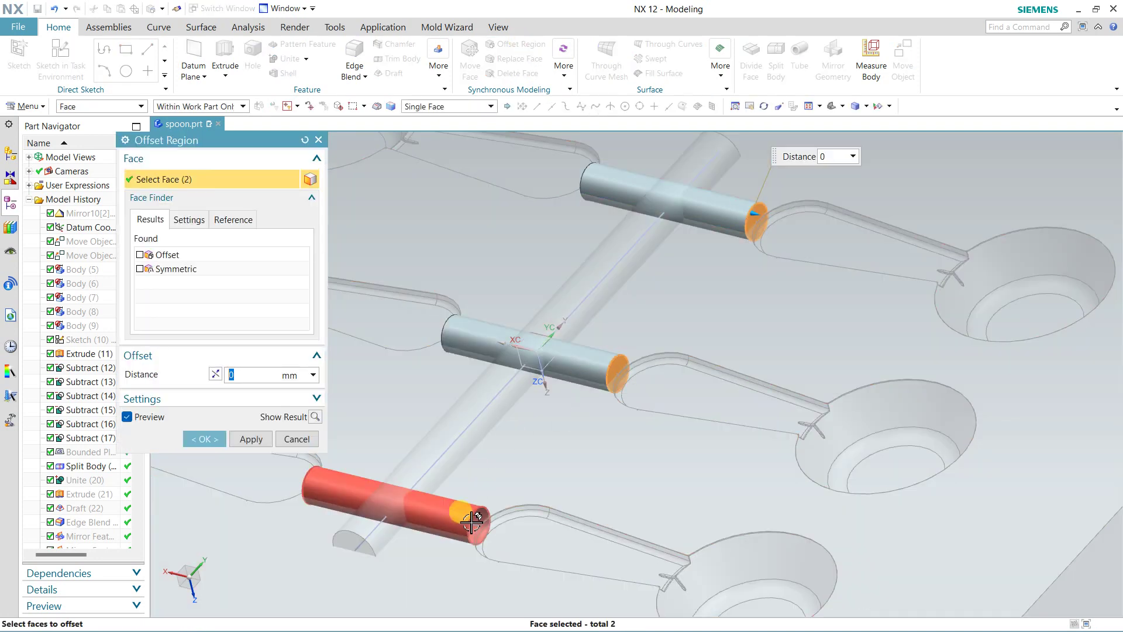
pyautogui.click(477, 526)
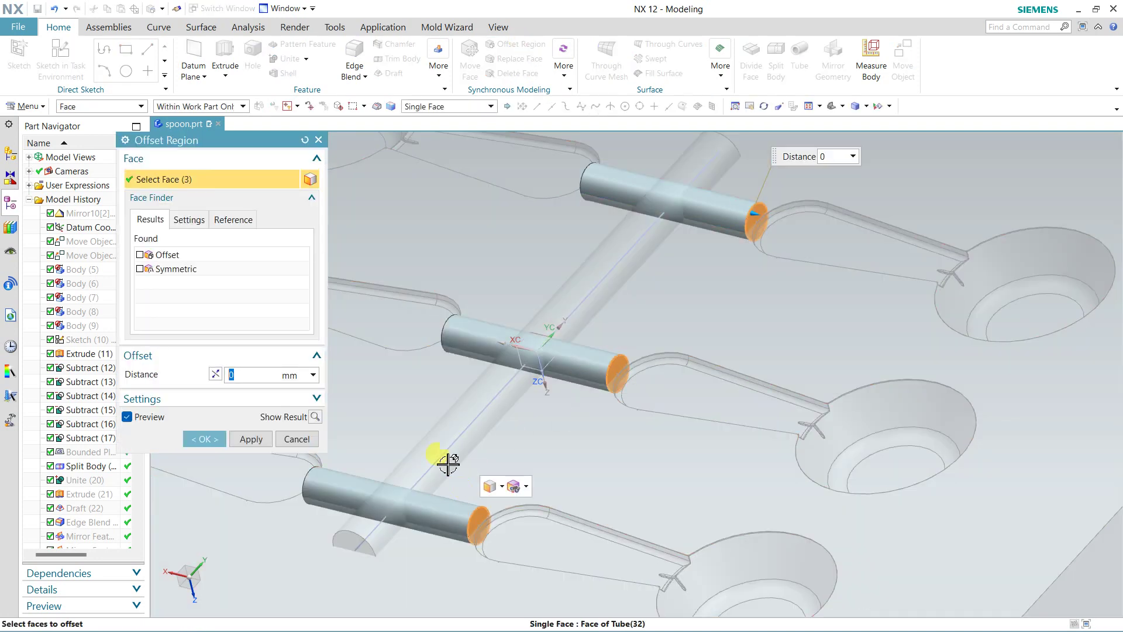
pyautogui.write('1')
pyautogui.doubleClick(251, 375)
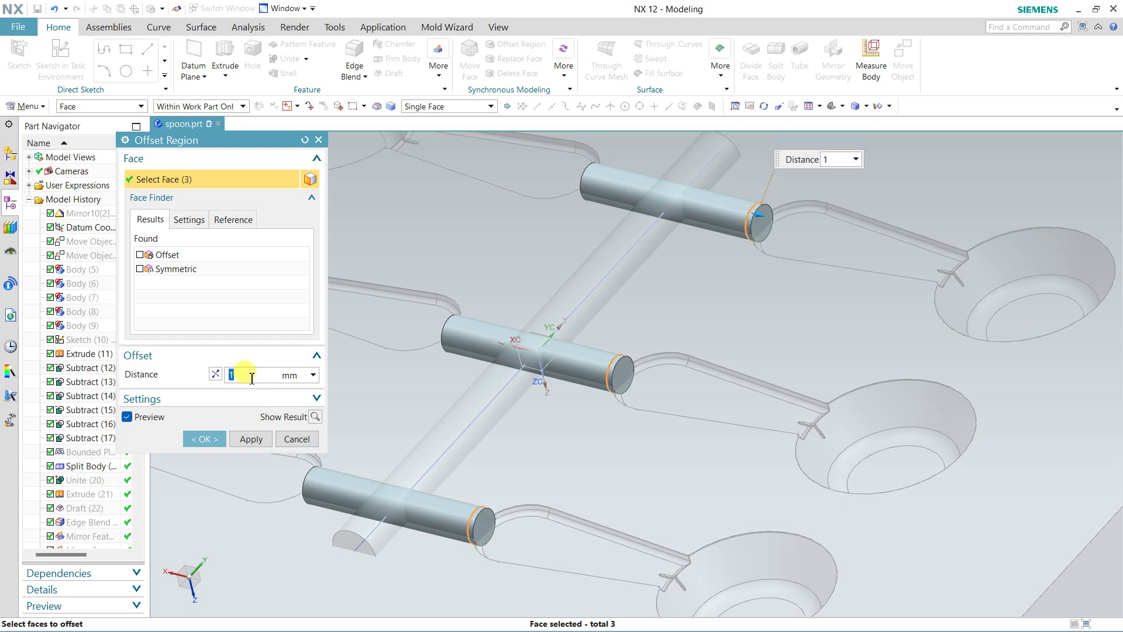
pyautogui.click(215, 374)
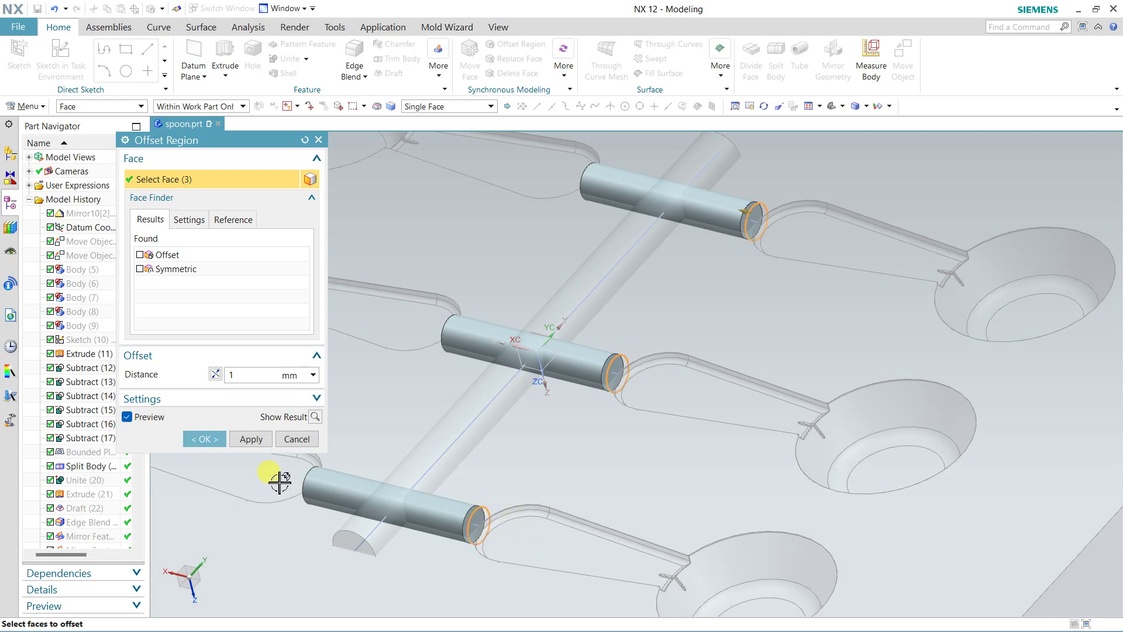
pyautogui.click(252, 443)
# Step: Offset the three branch runners' left end faces outward by 1 mm
pyautogui.scroll(-5, 513, 438)
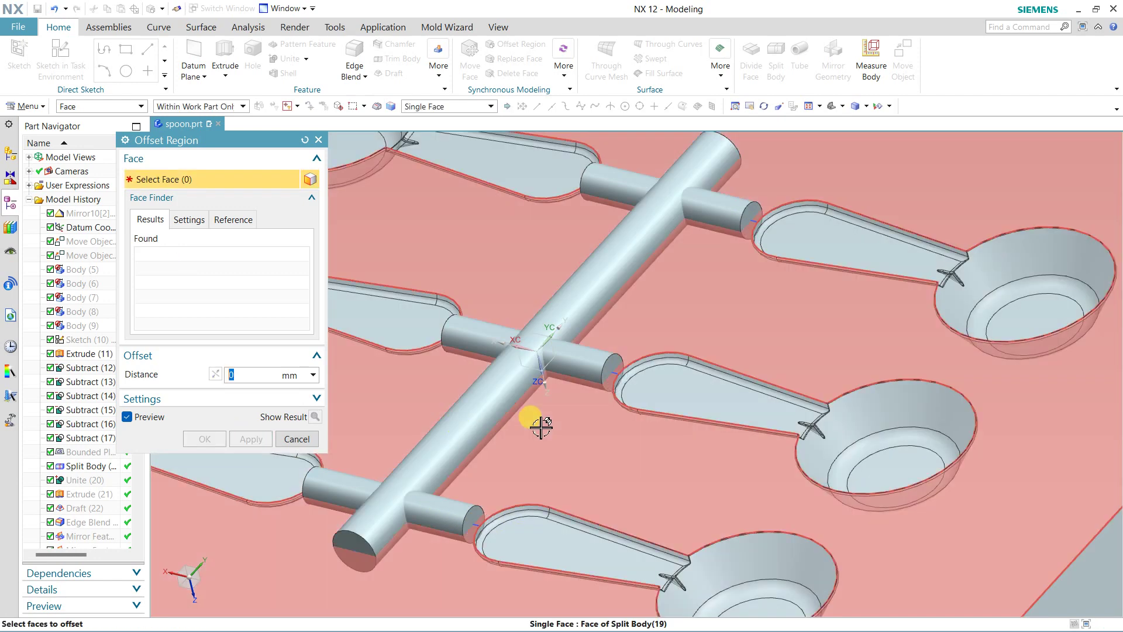
pyautogui.moveTo(534, 426); pyautogui.dragTo(617, 411, button='middle')
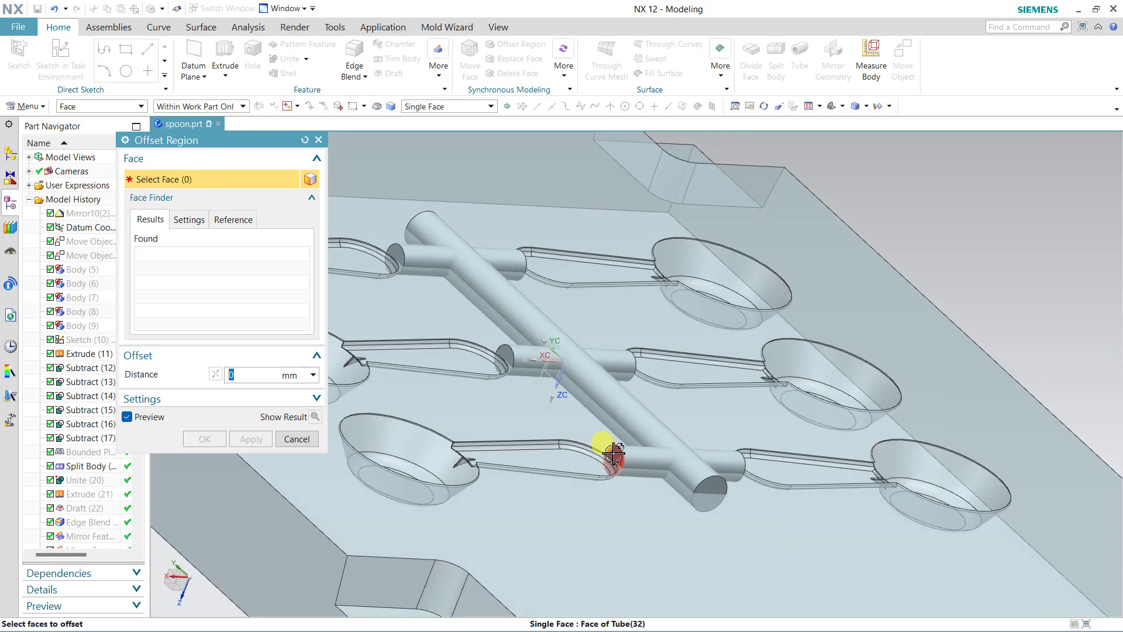
pyautogui.click(608, 458)
pyautogui.click(506, 355)
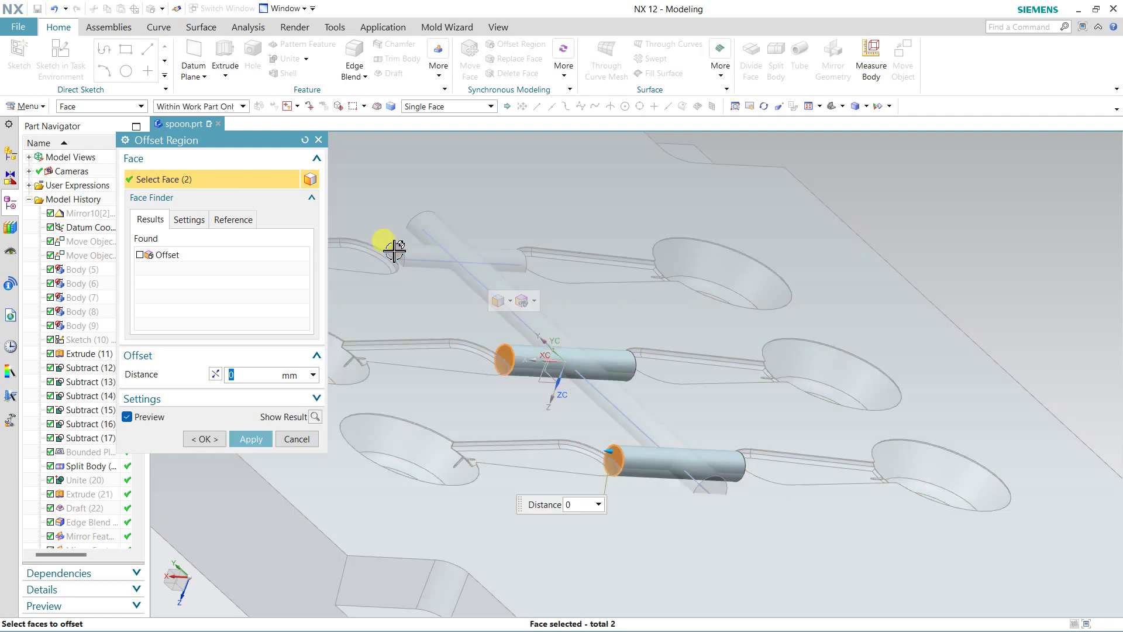
pyautogui.click(388, 251)
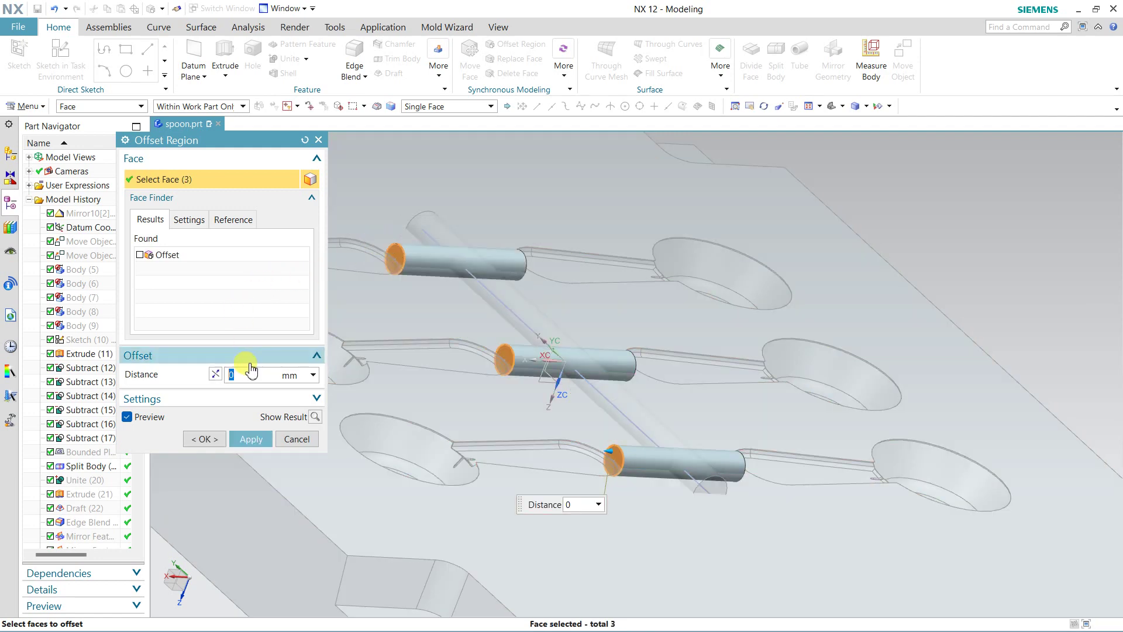
pyautogui.write('1')
pyautogui.press('Return')
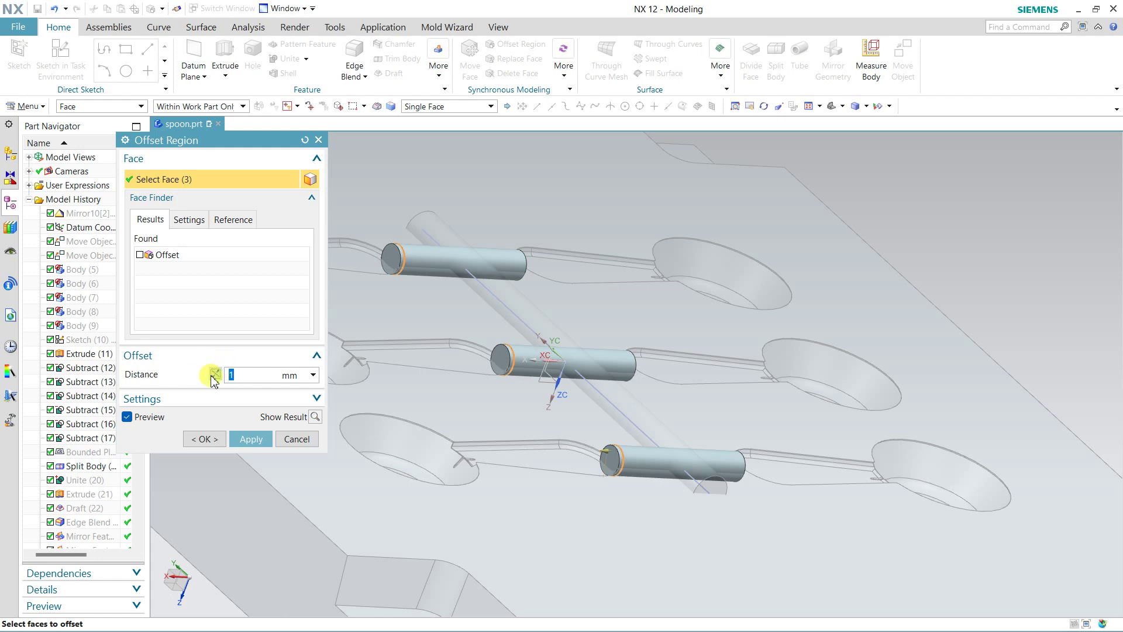
pyautogui.click(204, 439)
pyautogui.moveTo(457, 392); pyautogui.dragTo(511, 338, button='middle')
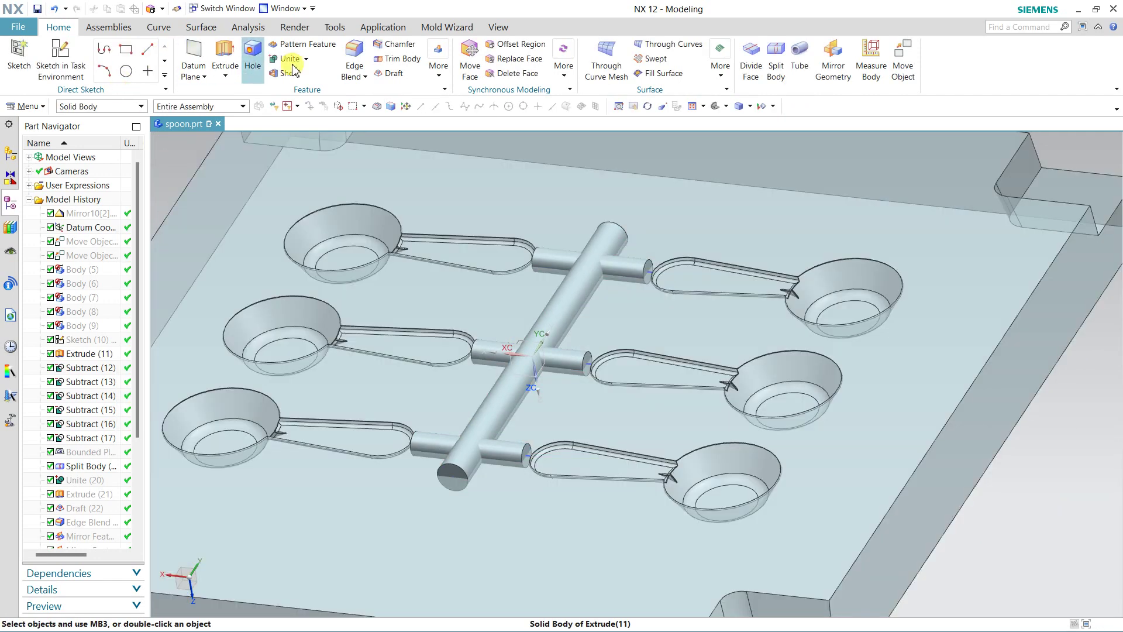
# Step: Unite the main runner tube with the branch tubes into one body
pyautogui.click(288, 59)
pyautogui.click(608, 270)
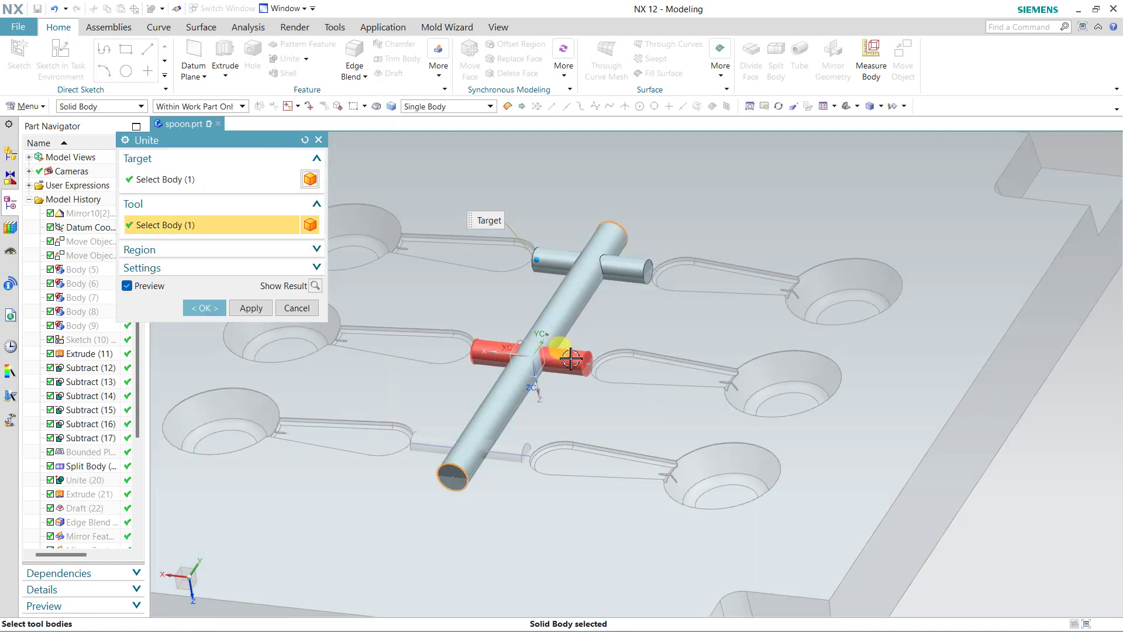
pyautogui.click(533, 435)
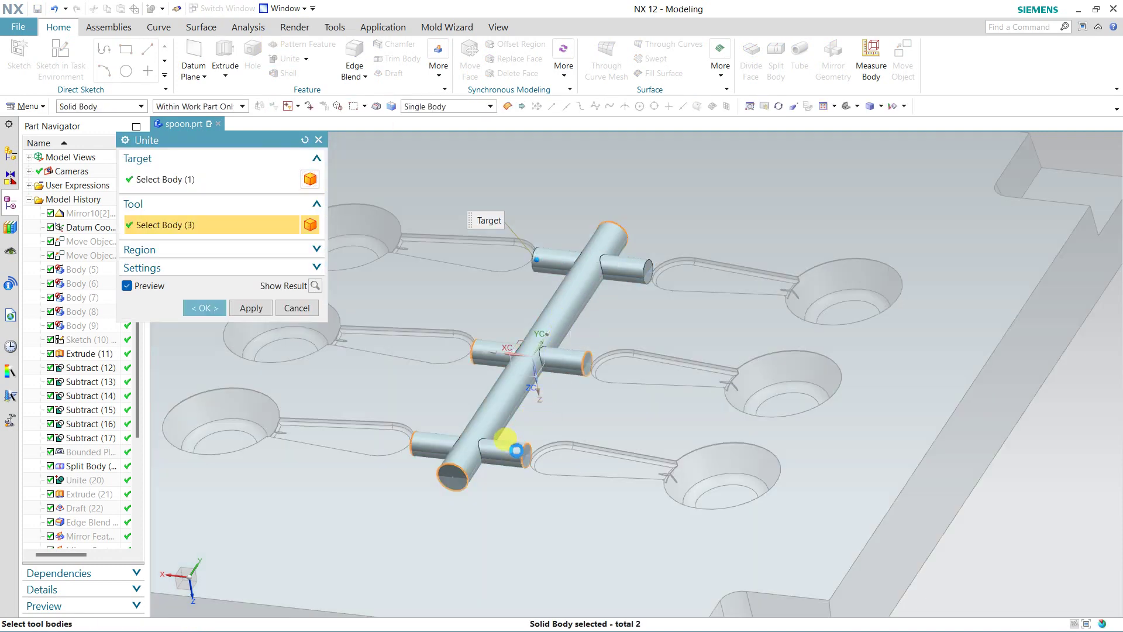
pyautogui.click(216, 316)
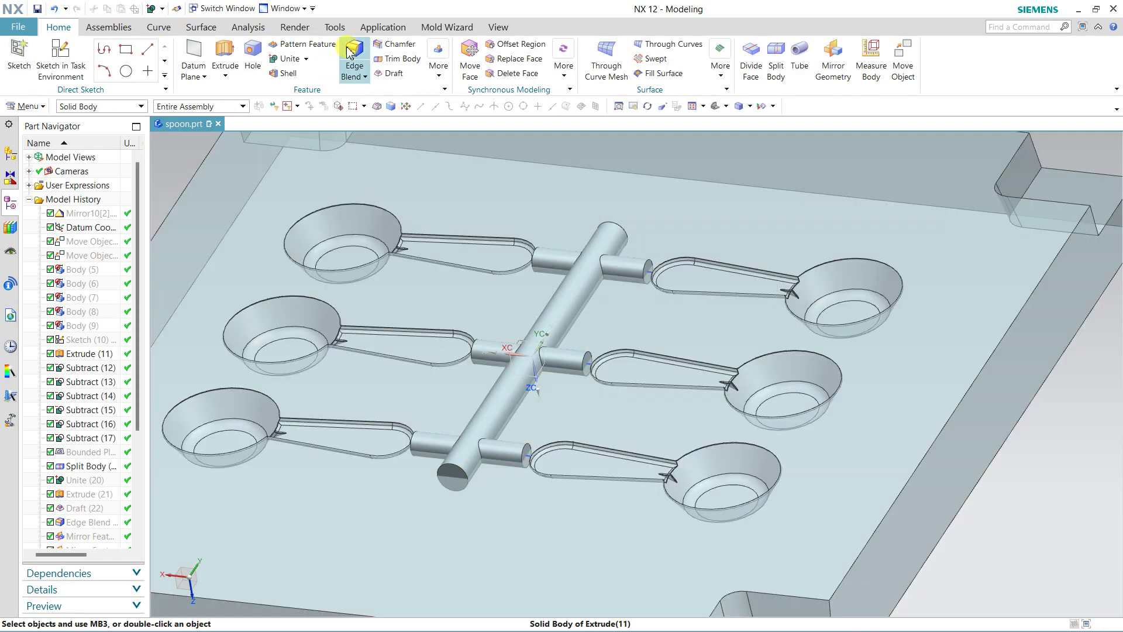
# Step: Edge-blend the six branch-end edges with a 3 mm radius
pyautogui.click(647, 266)
pyautogui.write('3')
pyautogui.press('Return')
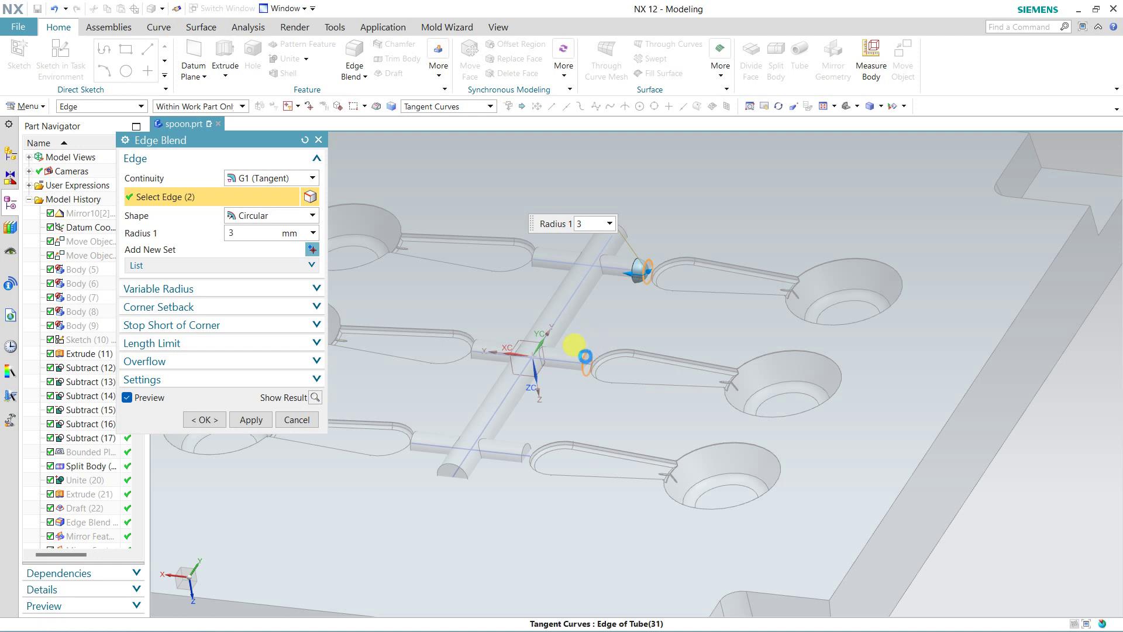
pyautogui.click(582, 358)
pyautogui.click(417, 431)
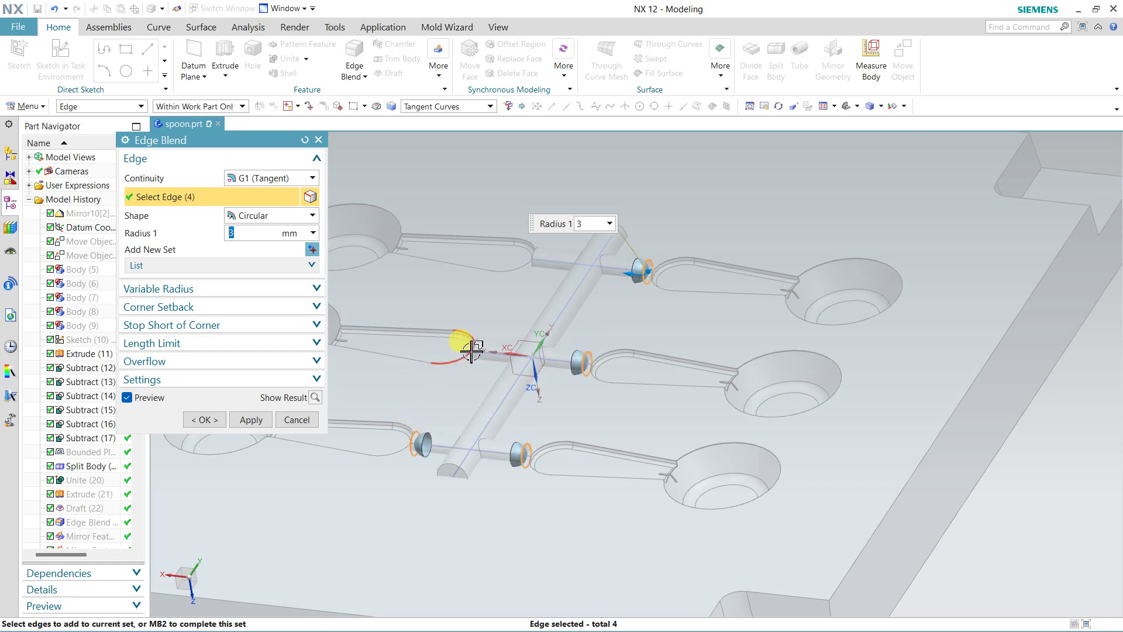
pyautogui.click(476, 350)
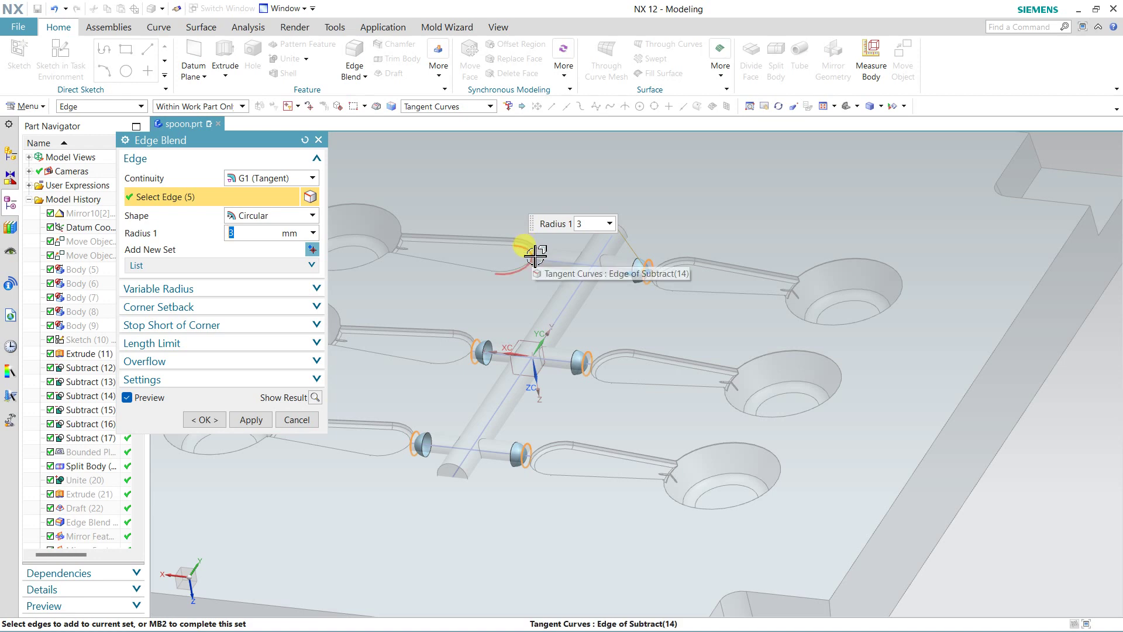
pyautogui.click(534, 253)
pyautogui.click(262, 421)
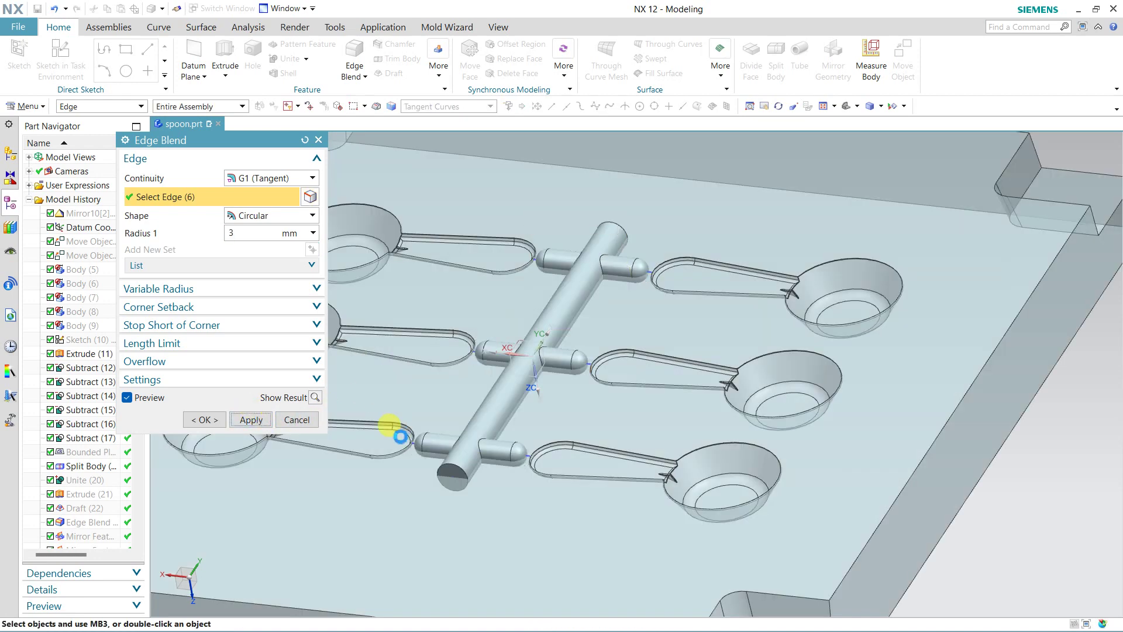
# Step: Edge-blend both main-runner end edges with a 4 mm radius
pyautogui.click(434, 465)
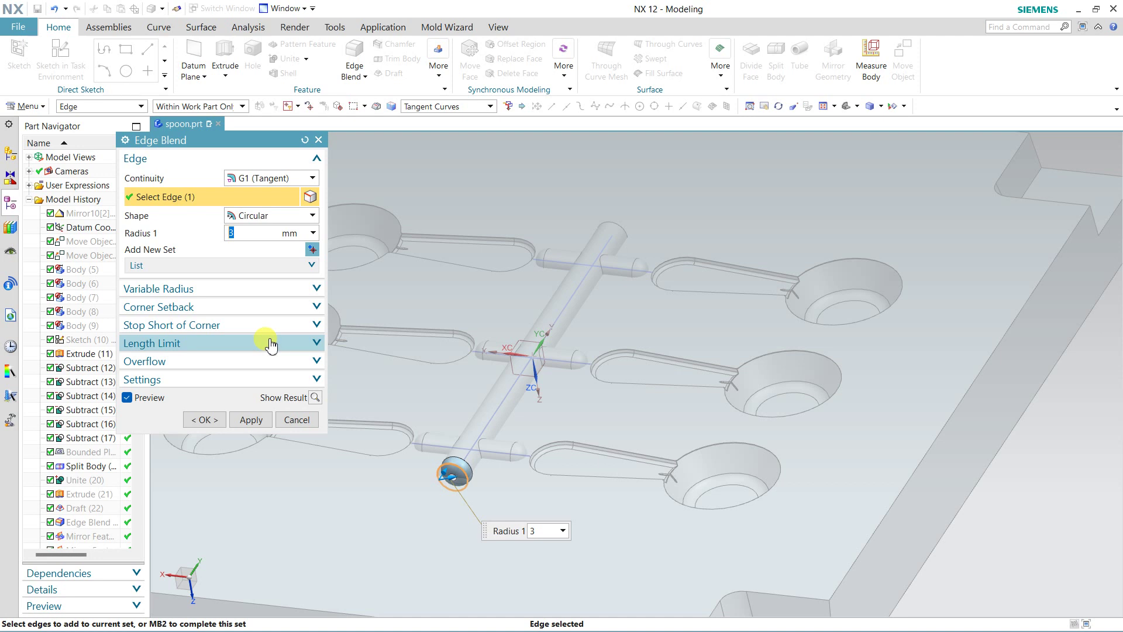
pyautogui.write('4')
pyautogui.press('Return')
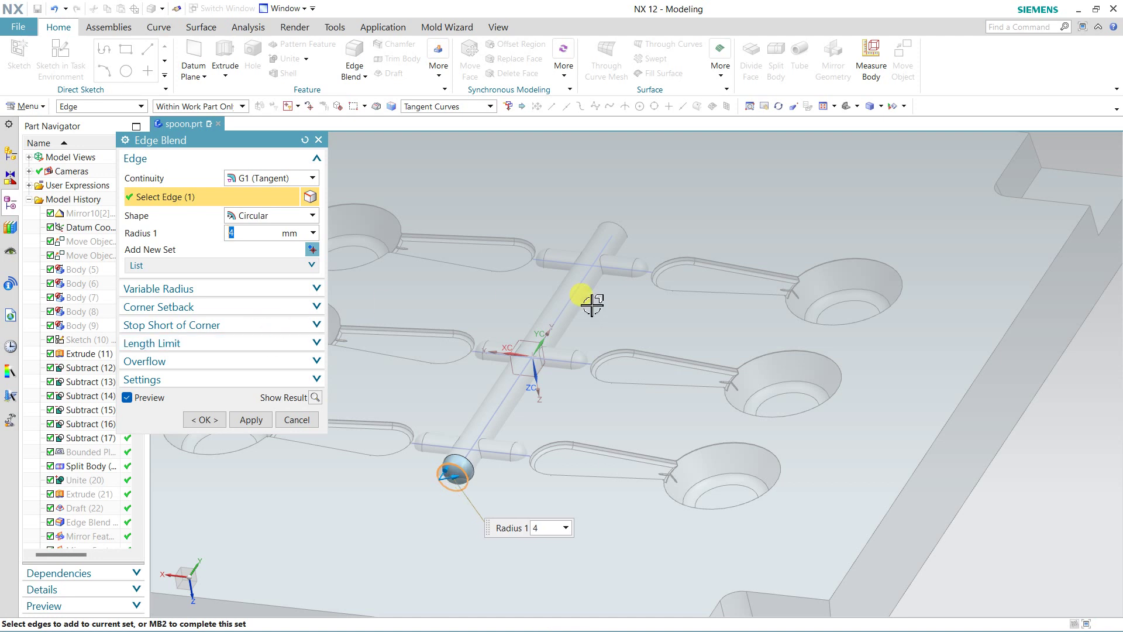
pyautogui.click(620, 234)
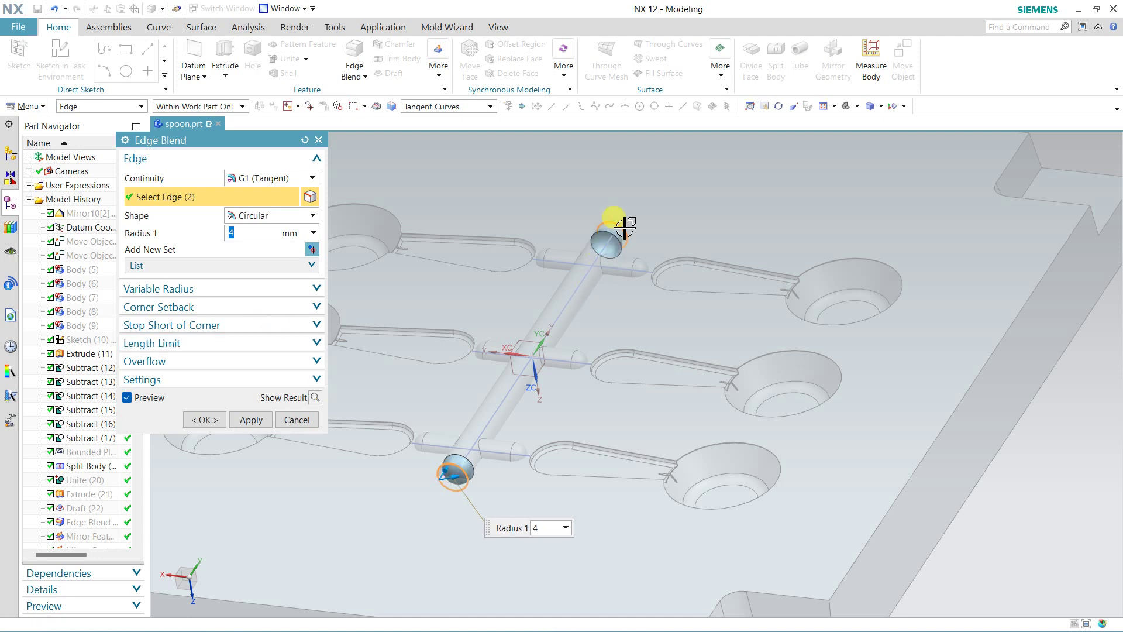
pyautogui.click(205, 419)
pyautogui.scroll(-5, 414, 431)
pyautogui.moveTo(414, 431)
pyautogui.mouseDown(button='middle')
pyautogui.moveTo(519, 381)
pyautogui.moveTo(541, 459)
pyautogui.moveTo(515, 451)
pyautogui.moveTo(509, 431)
pyautogui.mouseUp(button='middle')
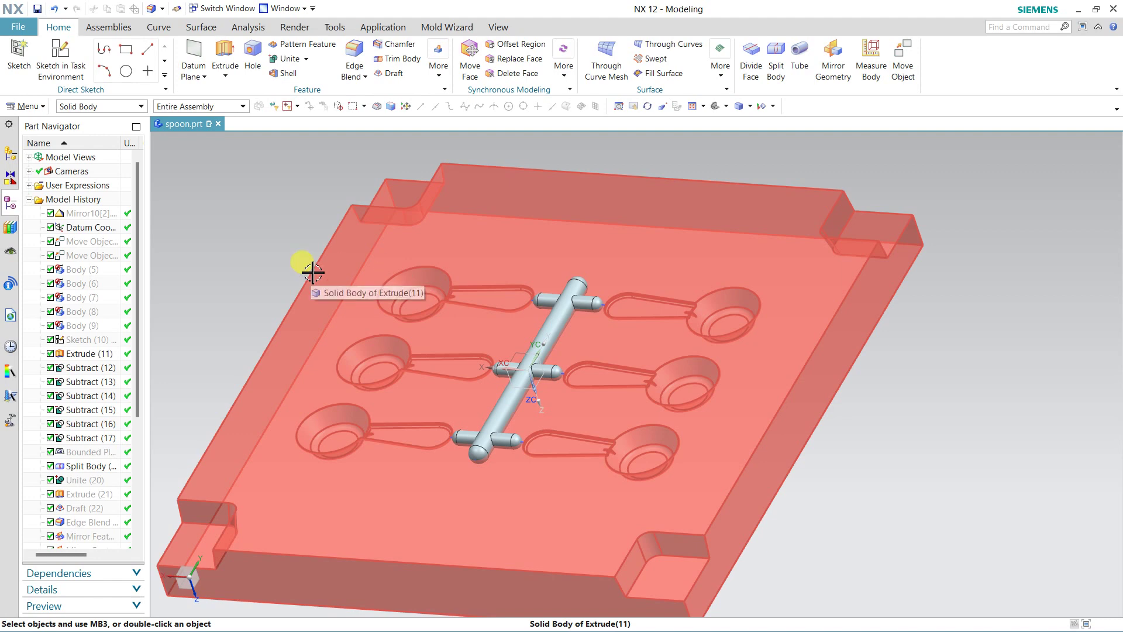
# Step: Subtract the runner from the cavity plate, keeping the runner tool body
pyautogui.middleClick(313, 272)
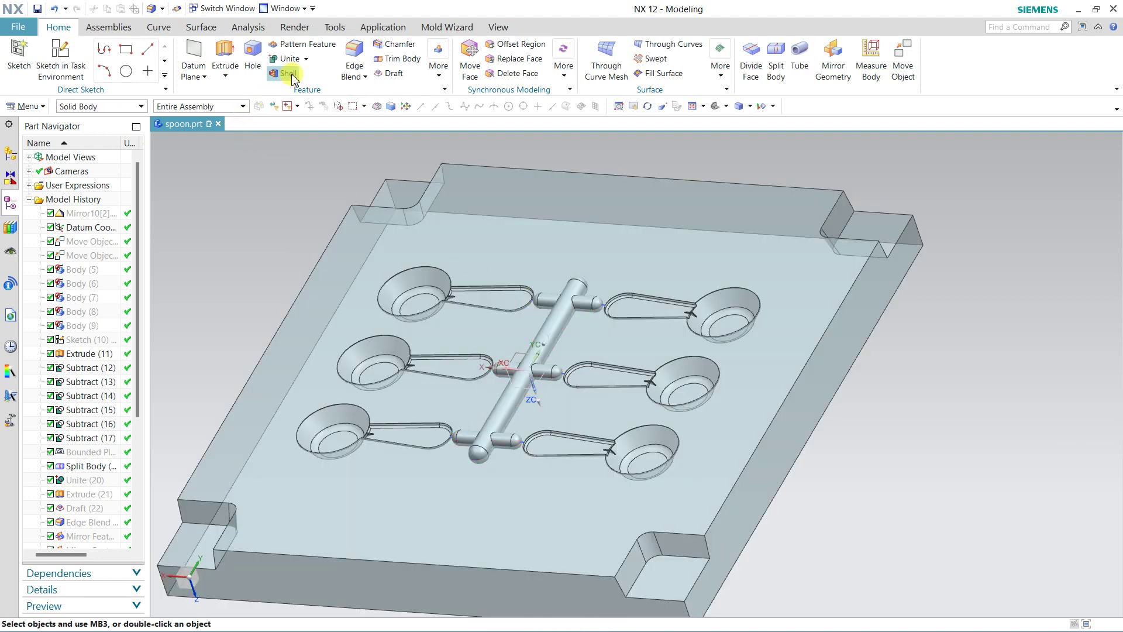
pyautogui.click(298, 89)
pyautogui.click(625, 245)
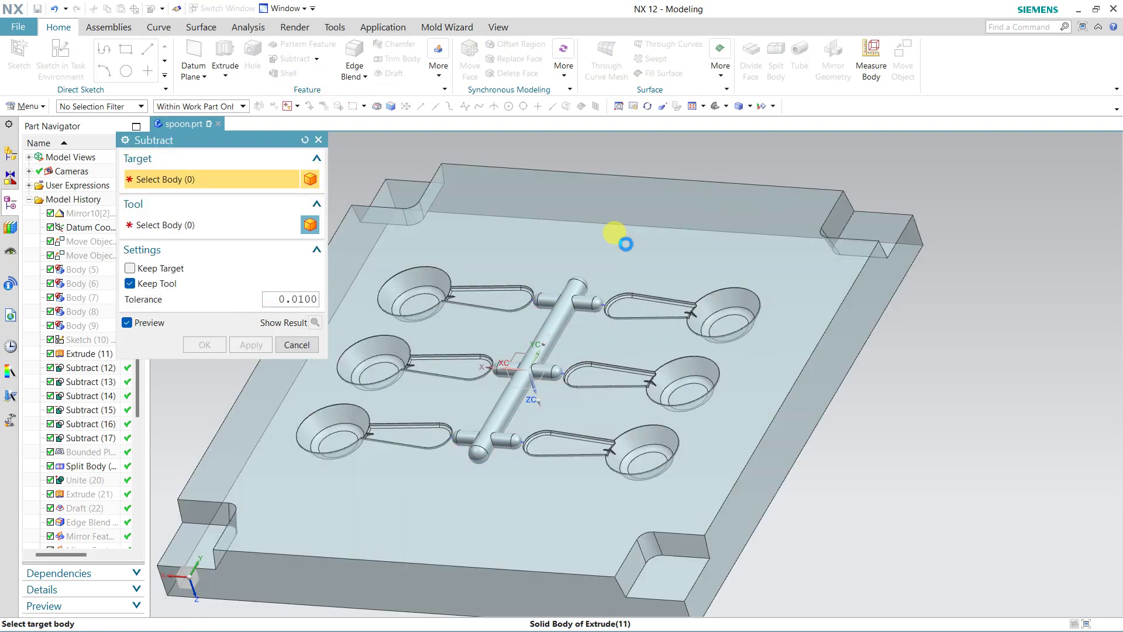
pyautogui.click(564, 305)
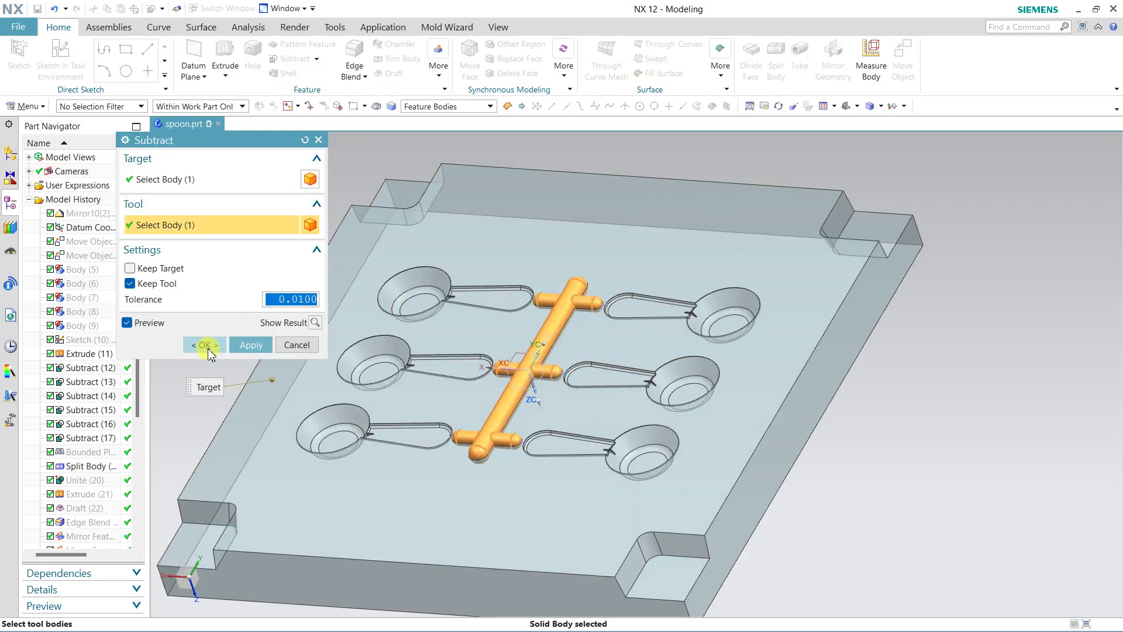
pyautogui.click(206, 346)
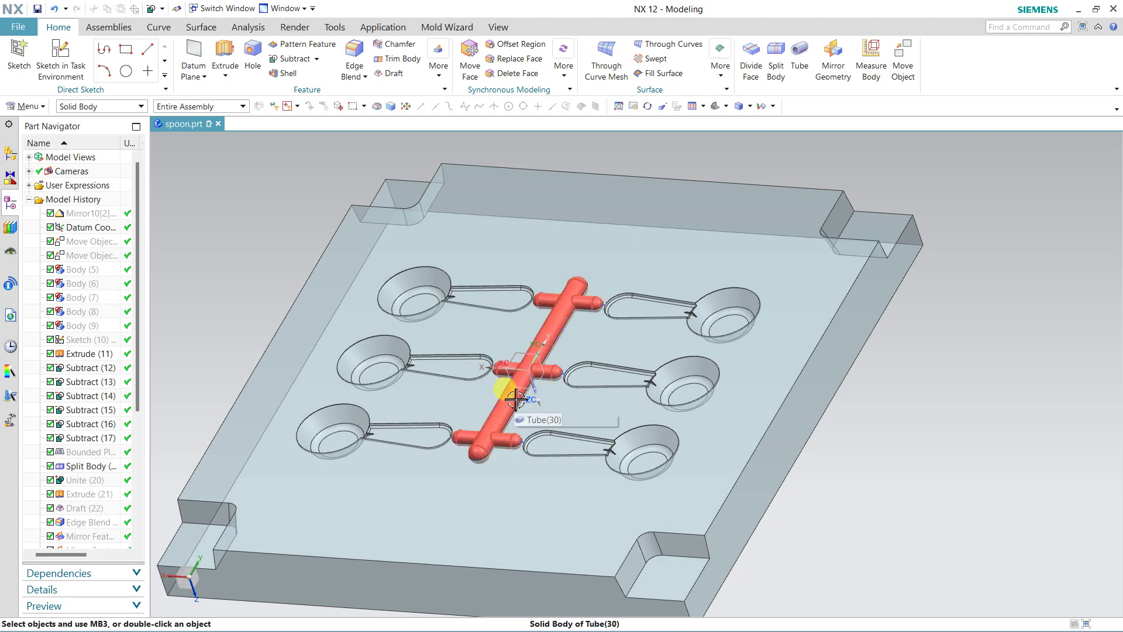
# Step: Delete the runner to inspect the groove, then undo to restore it
pyautogui.click(515, 400)
pyautogui.click(569, 377)
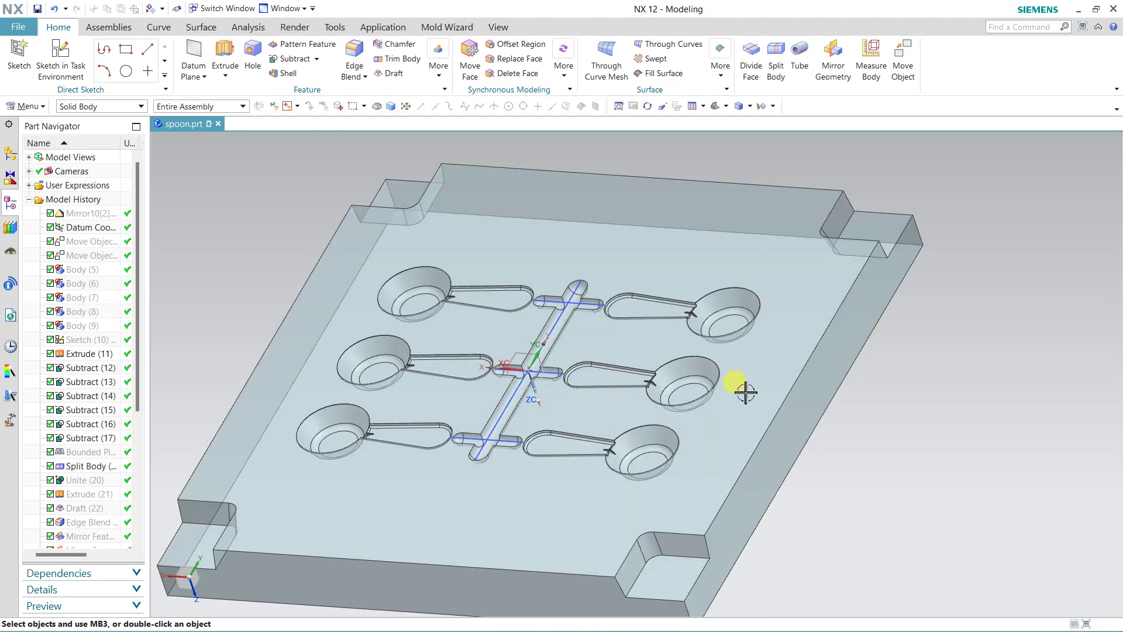
pyautogui.moveTo(885, 454)
pyautogui.mouseDown(button='middle')
pyautogui.moveTo(897, 483)
pyautogui.moveTo(883, 437)
pyautogui.moveTo(887, 453)
pyautogui.mouseUp(button='middle')
pyautogui.click(54, 9)
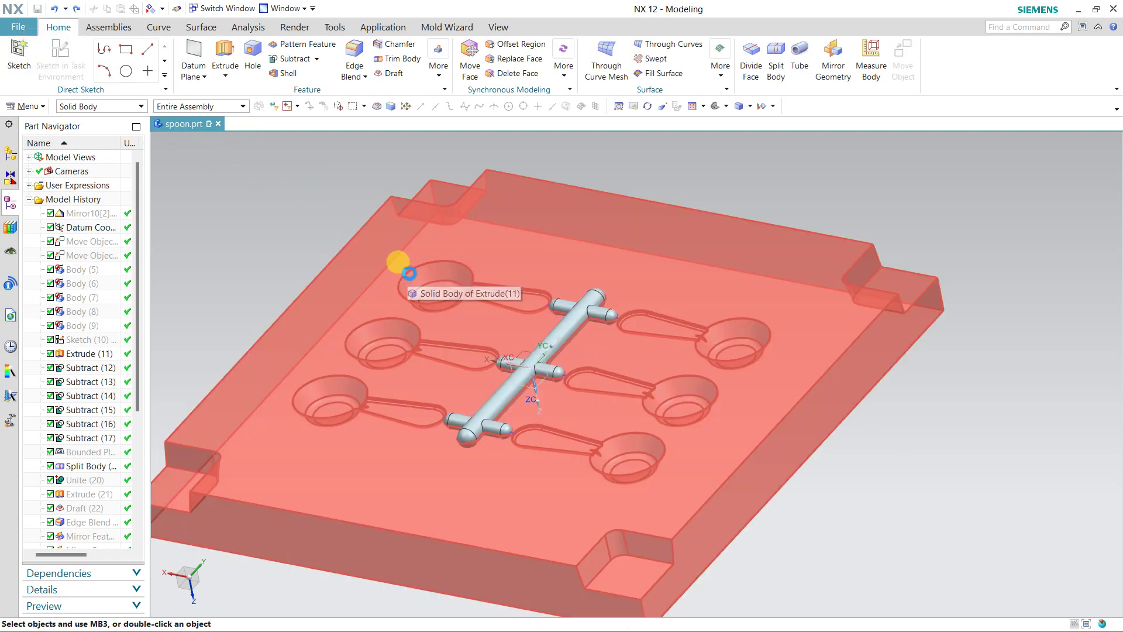
# Step: Show the hidden second mold plate again
pyautogui.hotkey('ctrl', 'shift', 'k')
pyautogui.click(521, 243)
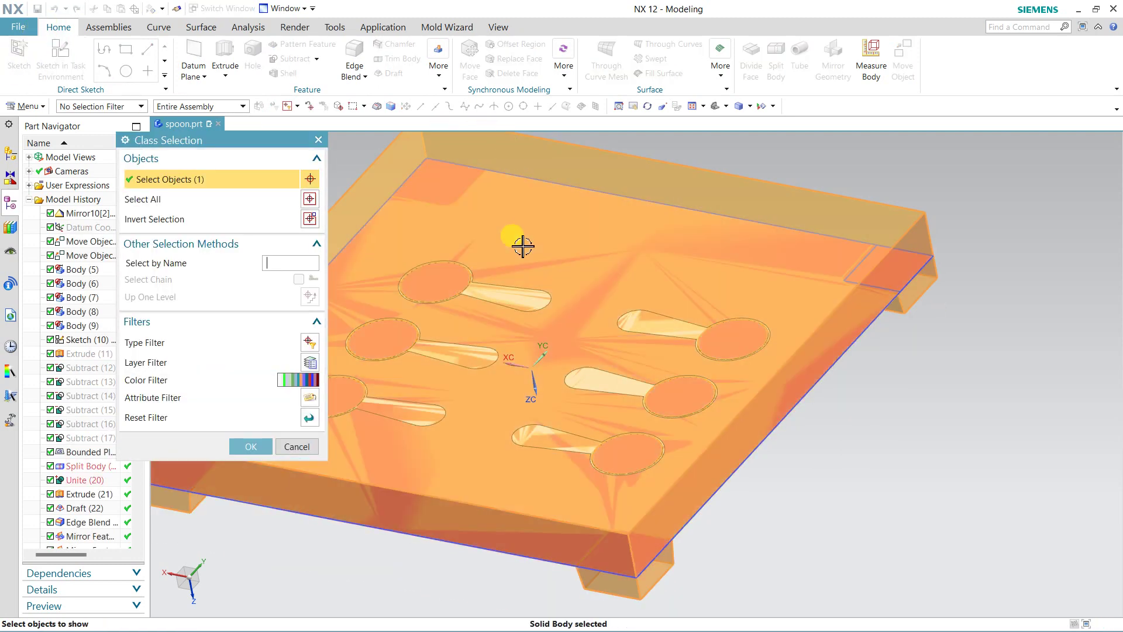
pyautogui.middleClick(522, 243)
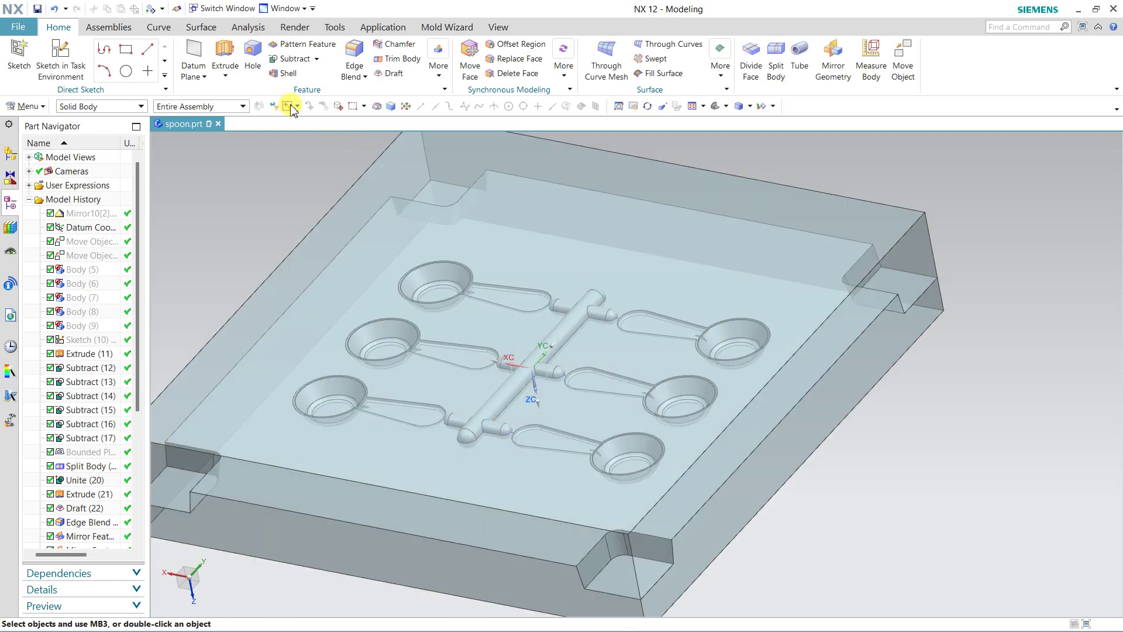
# Step: Subtract runner Tube(30) from the mold plate, keeping the tool, and inspect the channel
pyautogui.click(303, 63)
pyautogui.click(657, 163)
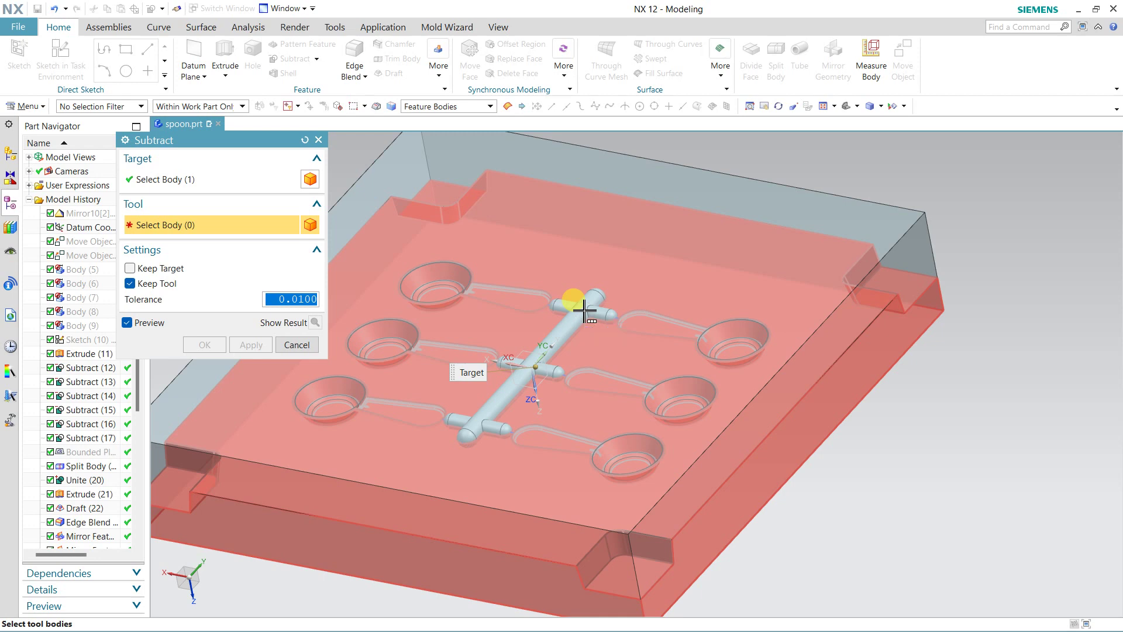
pyautogui.click(585, 310)
pyautogui.click(637, 338)
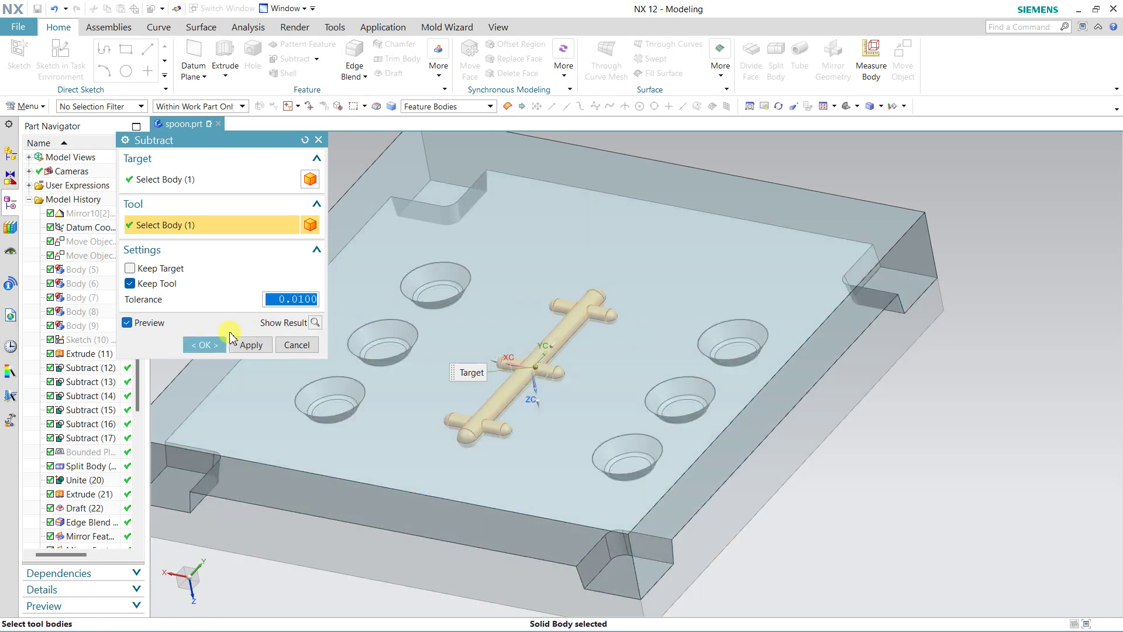
pyautogui.click(205, 345)
pyautogui.click(656, 341)
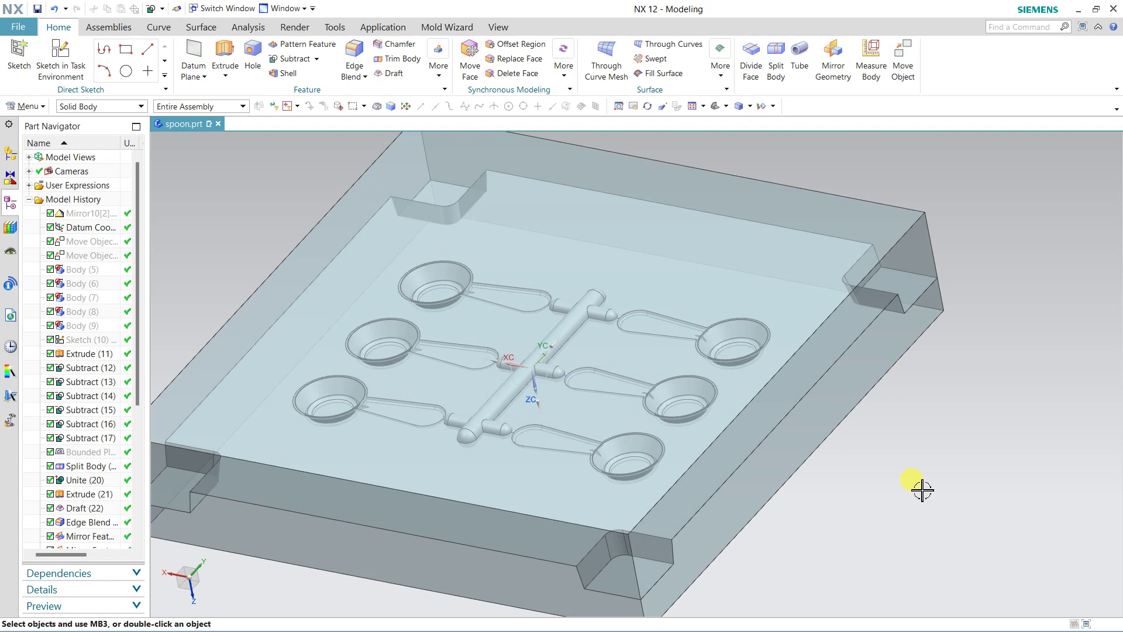
pyautogui.scroll(-3, 697, 359)
pyautogui.scroll(-2, 727, 351)
pyautogui.moveTo(727, 351)
pyautogui.mouseDown(button='middle')
pyautogui.moveTo(581, 334)
pyautogui.moveTo(609, 221)
pyautogui.mouseUp(button='middle')
pyautogui.moveTo(572, 321)
pyautogui.mouseDown(button='middle')
pyautogui.moveTo(567, 411)
pyautogui.moveTo(598, 427)
pyautogui.moveTo(547, 447)
pyautogui.moveTo(546, 497)
pyautogui.moveTo(571, 517)
pyautogui.moveTo(584, 459)
pyautogui.moveTo(509, 397)
pyautogui.moveTo(477, 469)
pyautogui.moveTo(494, 484)
pyautogui.mouseUp(button='middle')
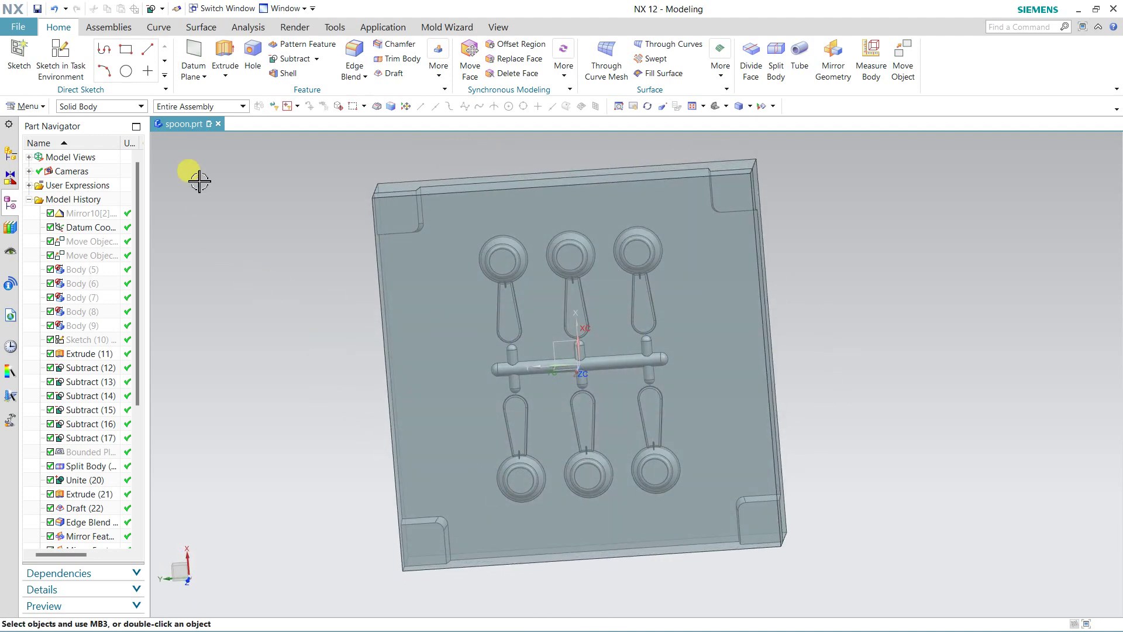
# Step: Start a sketch on the plate face and draw a rectangle enclosing the plate
pyautogui.click(60, 58)
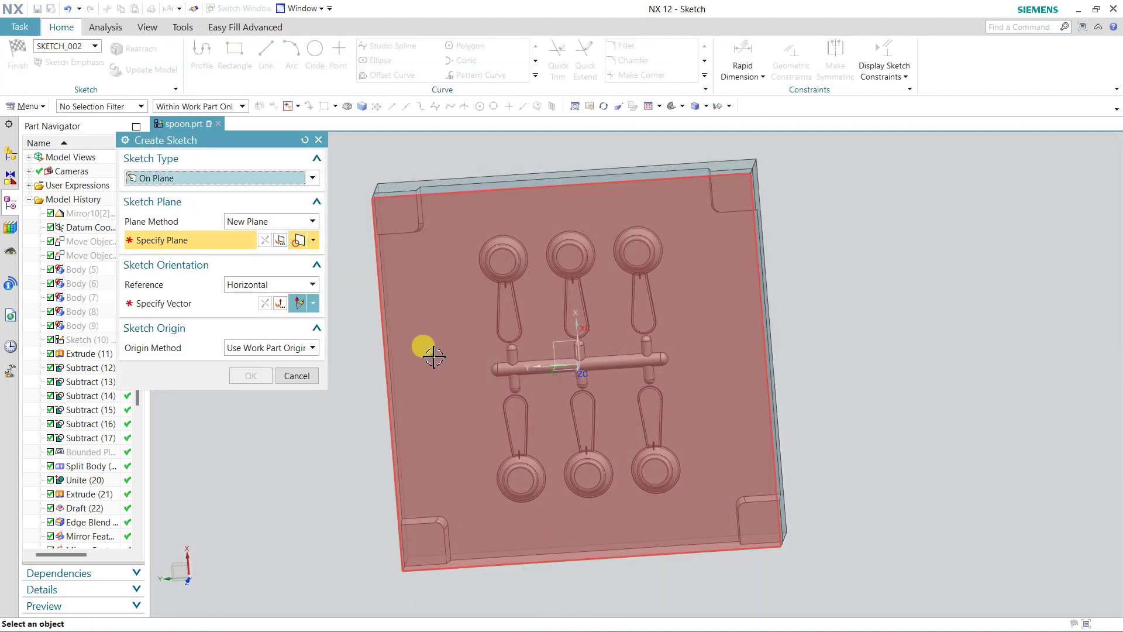
pyautogui.click(434, 357)
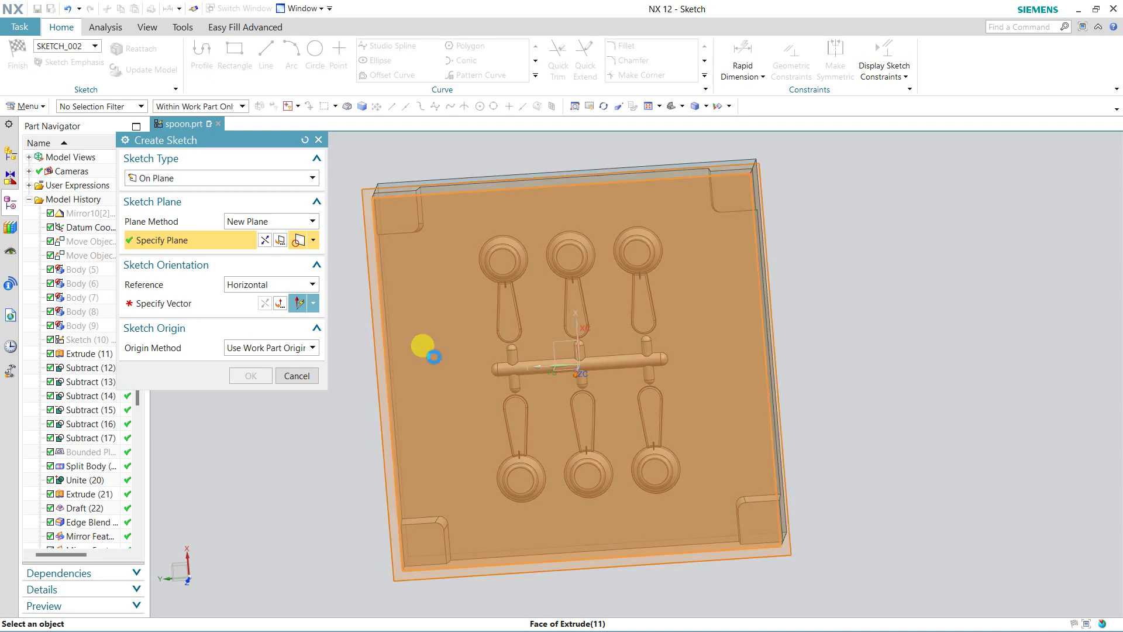
pyautogui.middleClick(846, 403)
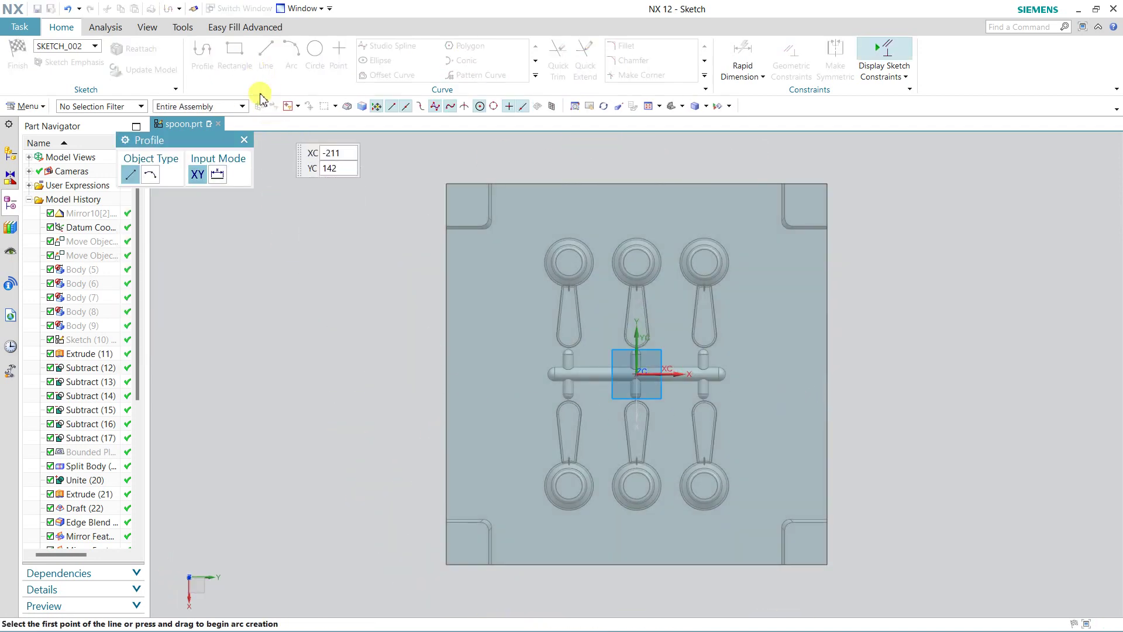
pyautogui.press('Escape')
pyautogui.click(235, 50)
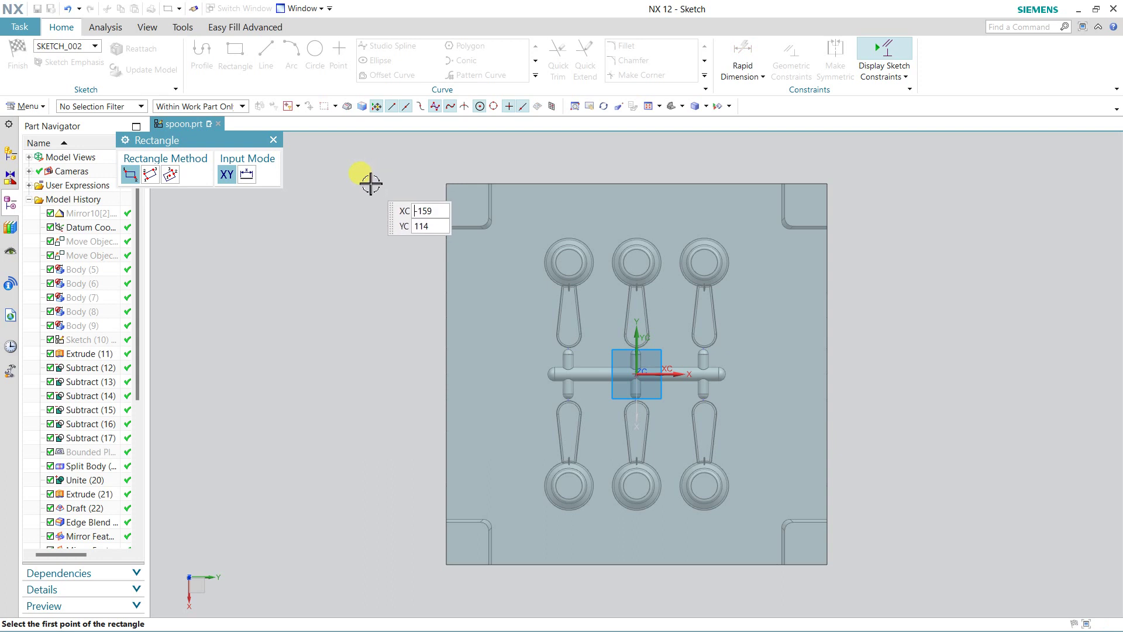
pyautogui.click(368, 182)
pyautogui.click(903, 577)
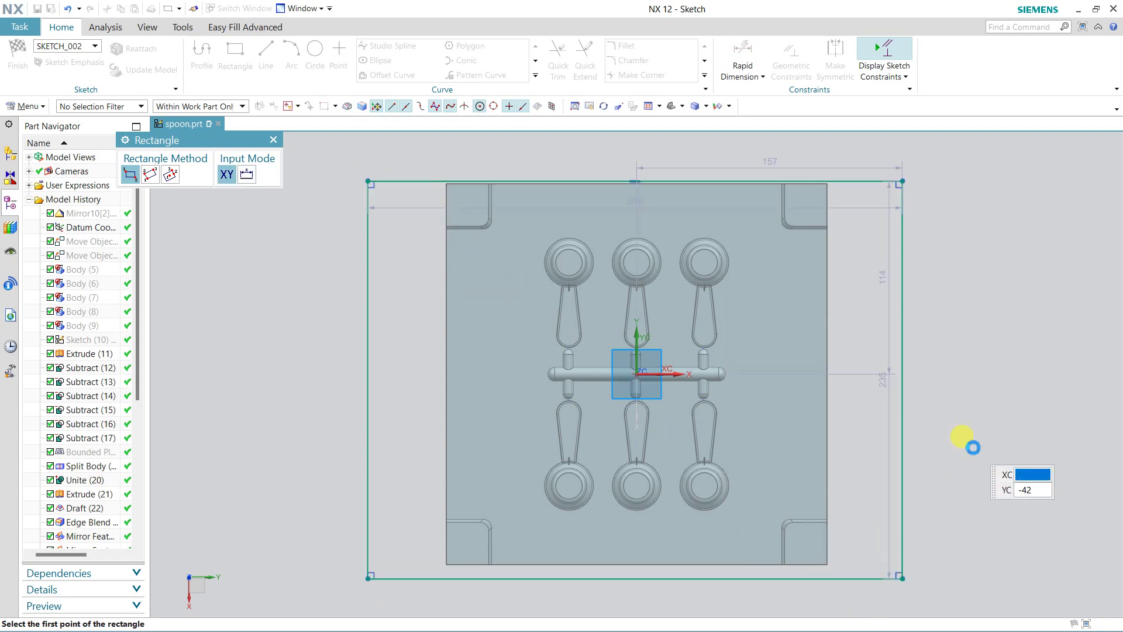
pyautogui.press('Escape')
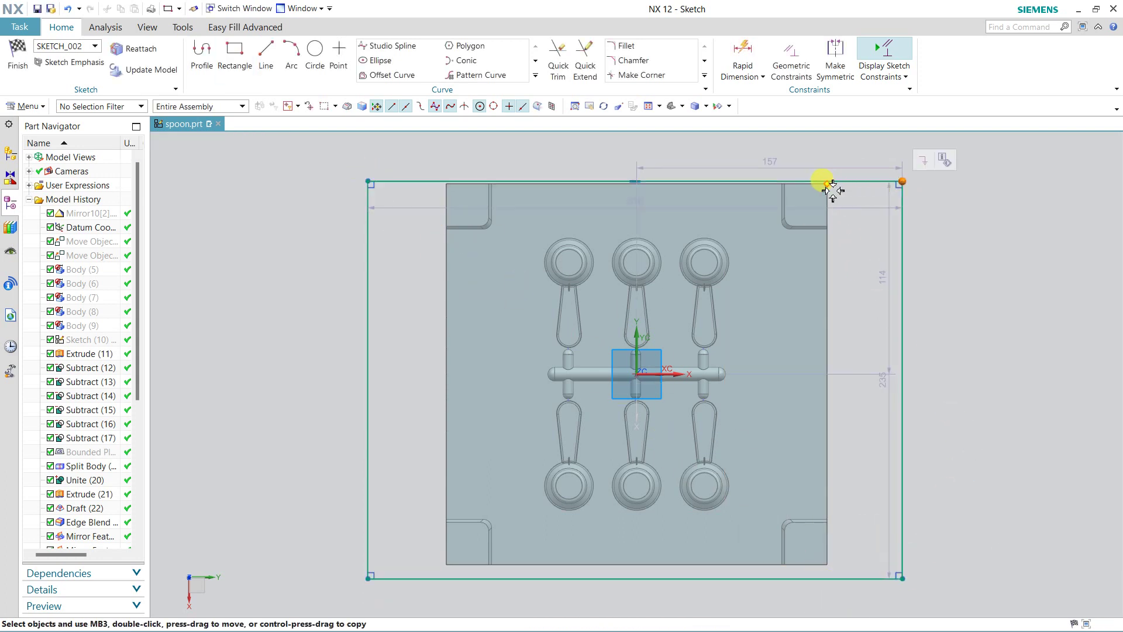
# Step: Align the rectangle's top and bottom edges with the plate's top and bottom edges
pyautogui.click(834, 178)
pyautogui.click(868, 169)
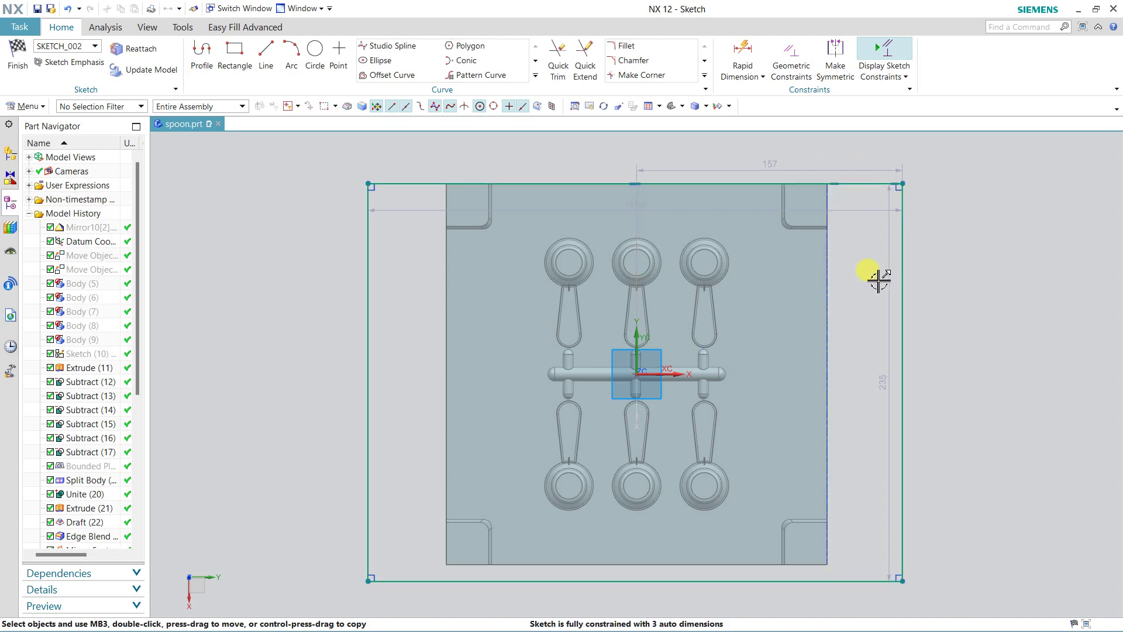
pyautogui.click(902, 580)
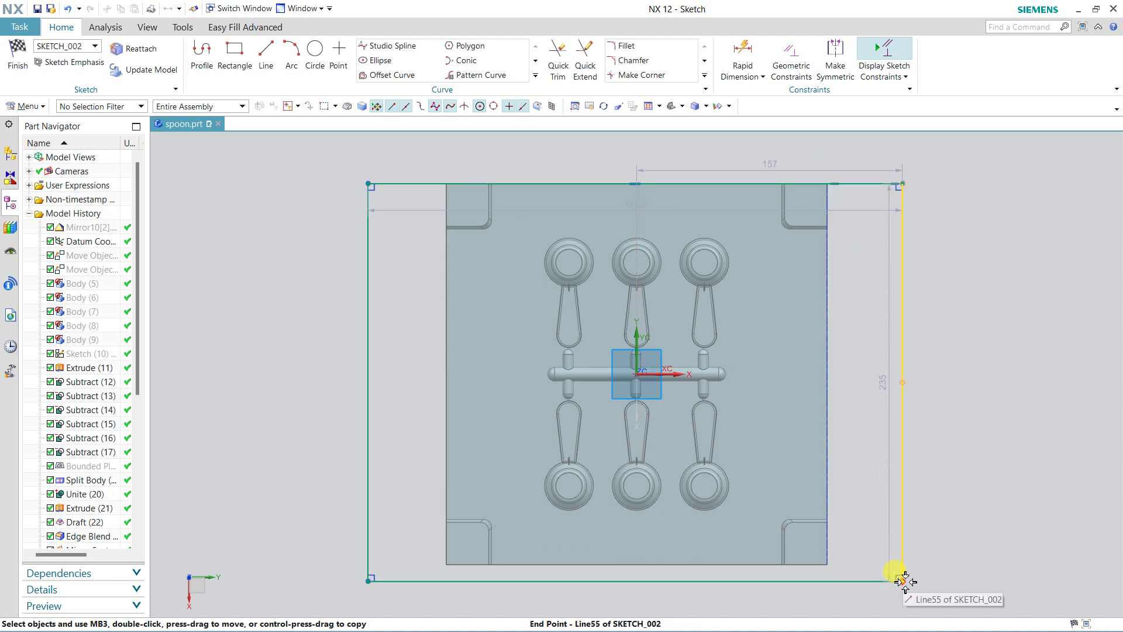
pyautogui.click(833, 565)
pyautogui.click(855, 539)
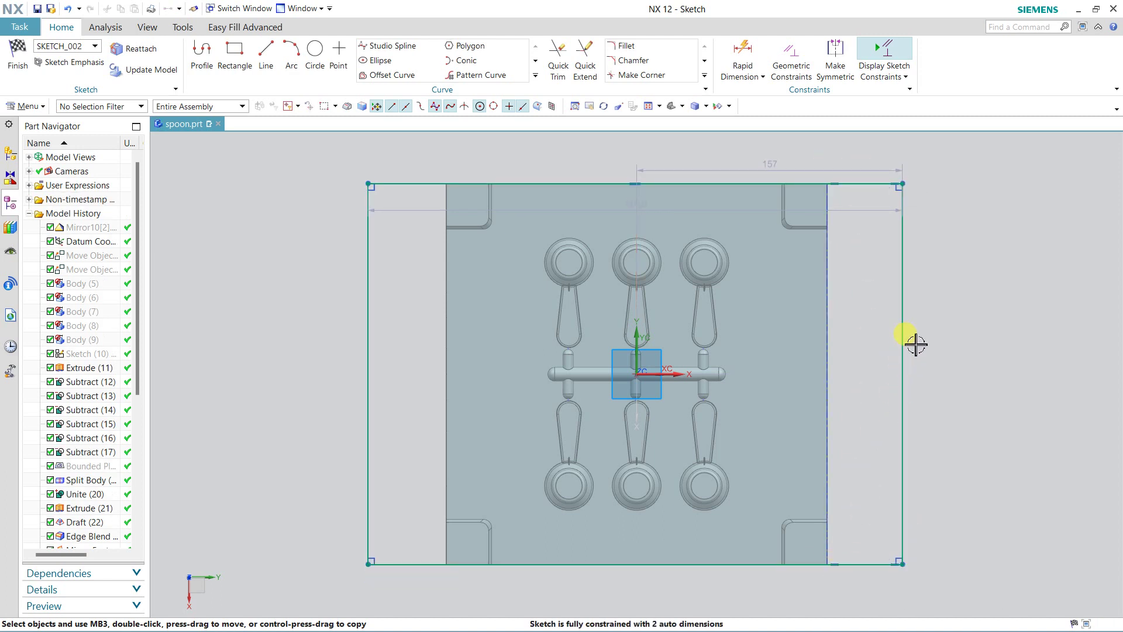
# Step: Dimension the rectangle's left and right overhangs beyond the plate at 25 mm each
pyautogui.click(743, 56)
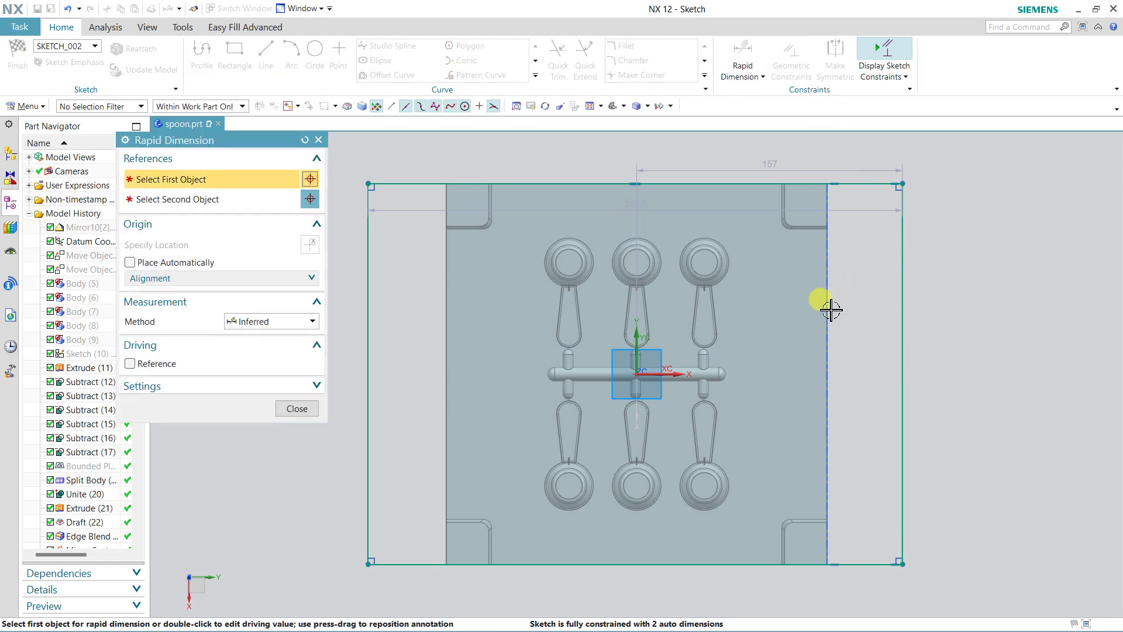
pyautogui.click(831, 310)
pyautogui.click(903, 183)
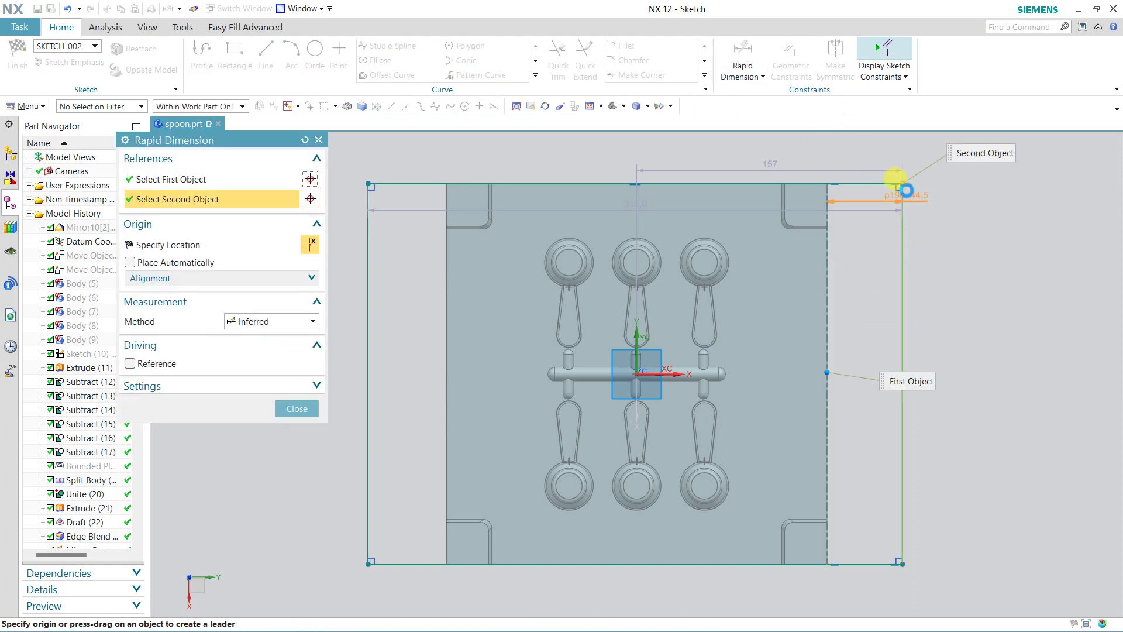
pyautogui.click(884, 154)
pyautogui.write('25')
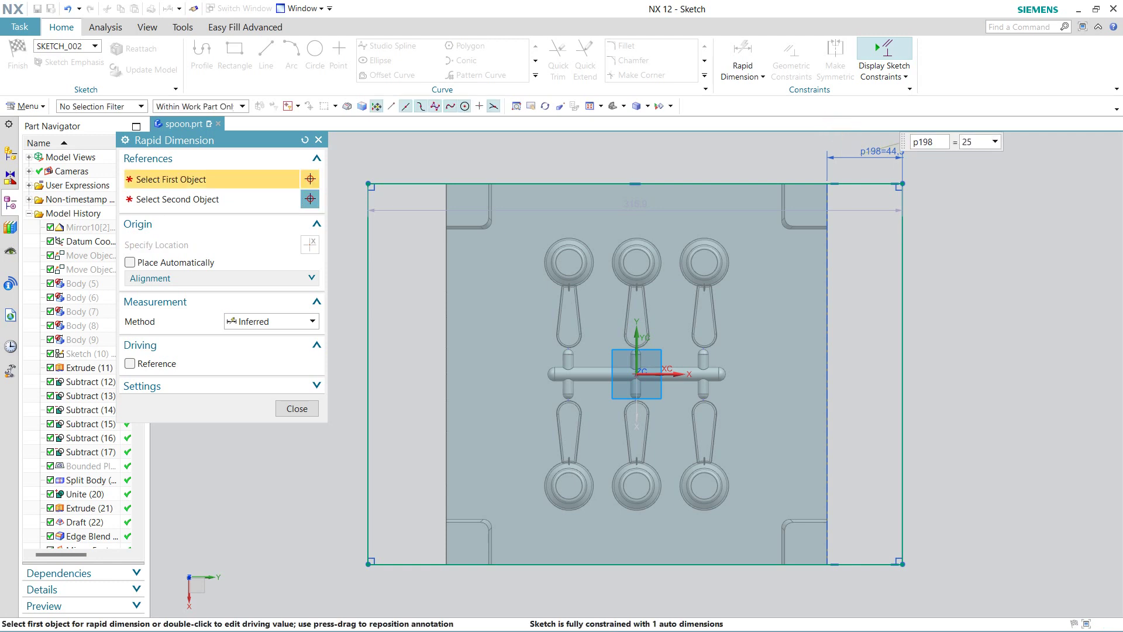
pyautogui.click(445, 254)
pyautogui.click(336, 185)
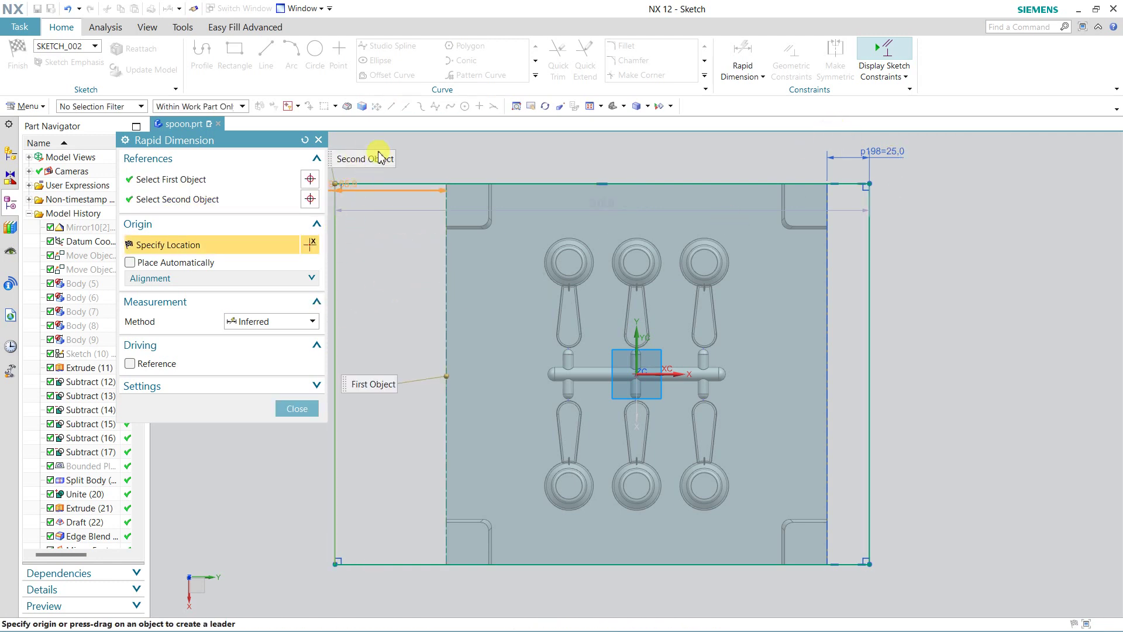
pyautogui.click(407, 147)
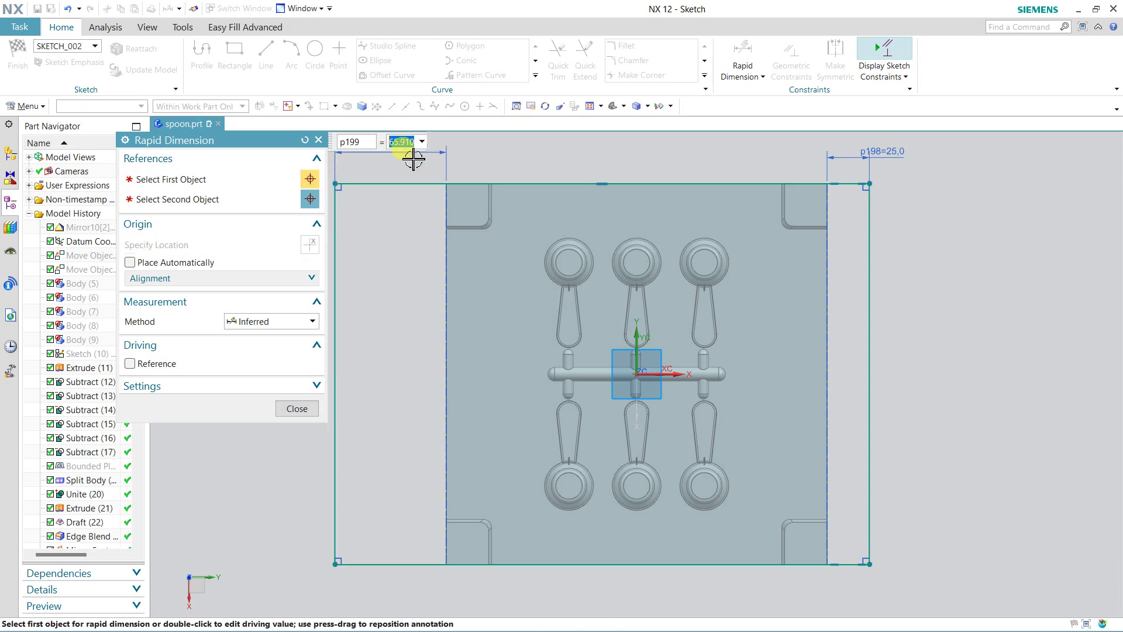
pyautogui.write('25')
pyautogui.press('Return')
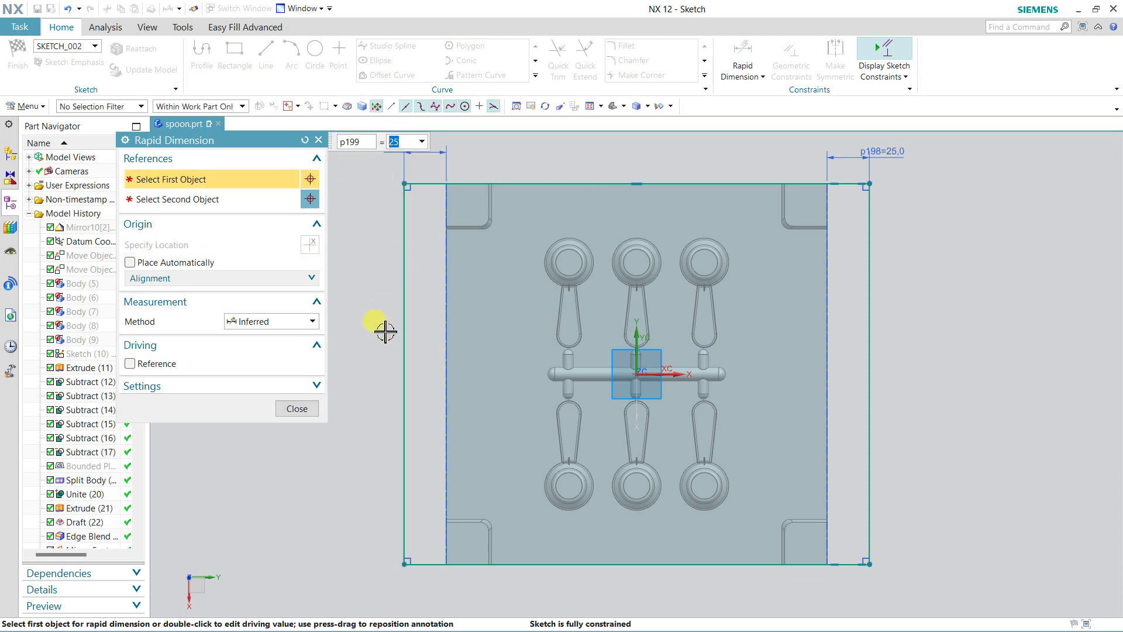
pyautogui.click(297, 409)
pyautogui.moveTo(301, 416); pyautogui.dragTo(267, 377, button='middle')
# Step: Extrude the sketched rectangle 20 mm into a clamping plate
pyautogui.click(18, 55)
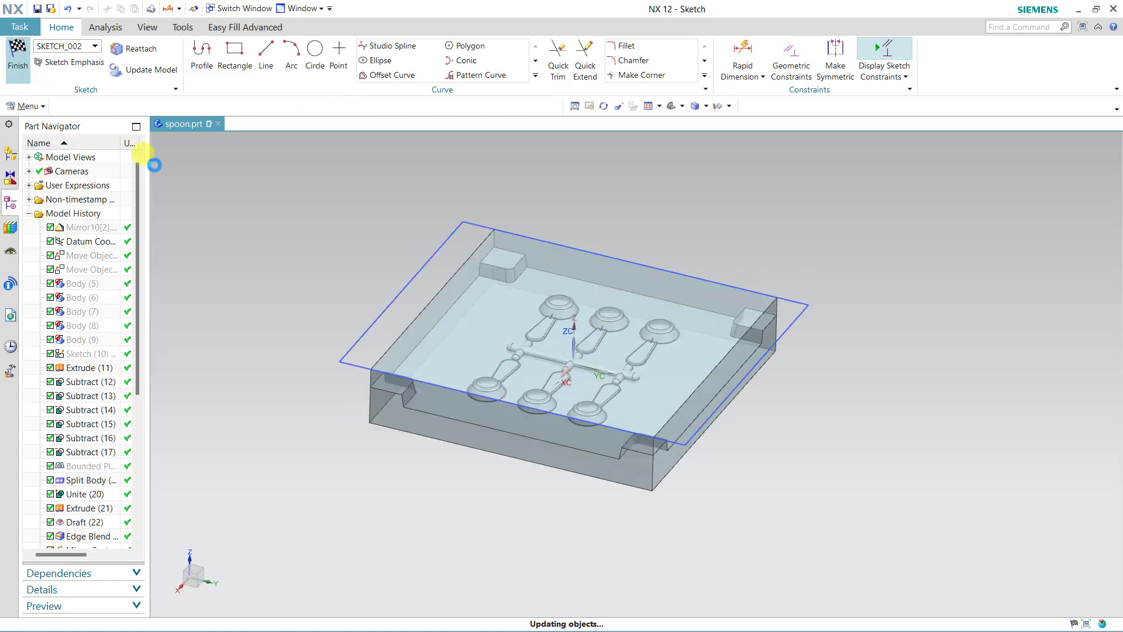
pyautogui.moveTo(785, 408)
pyautogui.mouseDown(button='middle')
pyautogui.moveTo(865, 333)
pyautogui.moveTo(883, 288)
pyautogui.moveTo(896, 291)
pyautogui.mouseUp(button='middle')
pyautogui.click(224, 59)
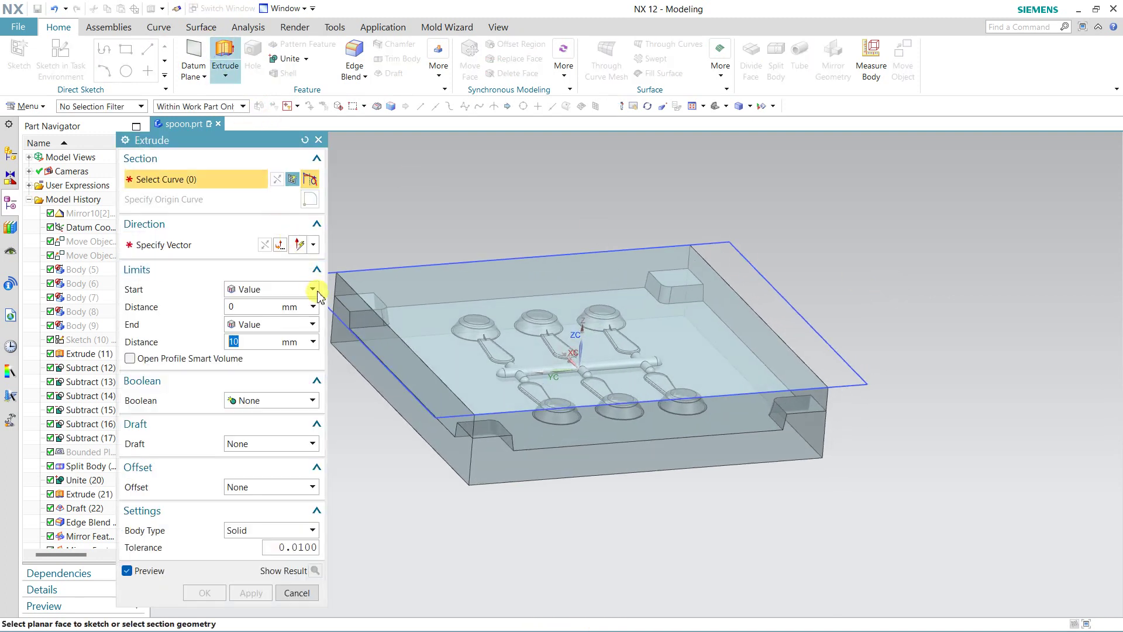
pyautogui.click(760, 272)
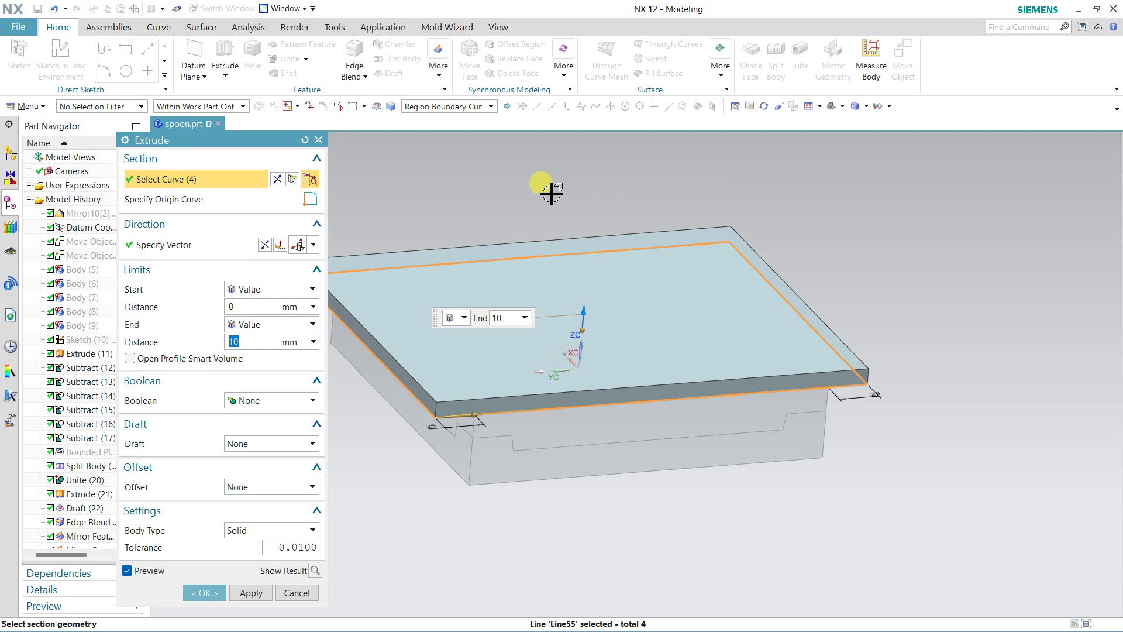
pyautogui.write('20')
pyautogui.press('Return')
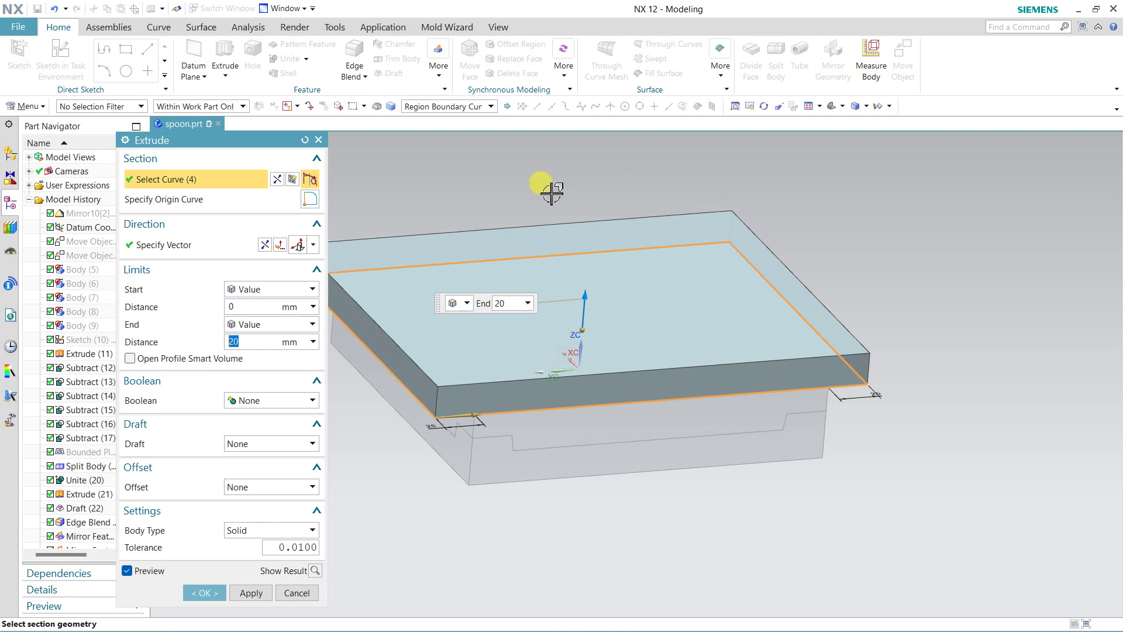
pyautogui.click(190, 600)
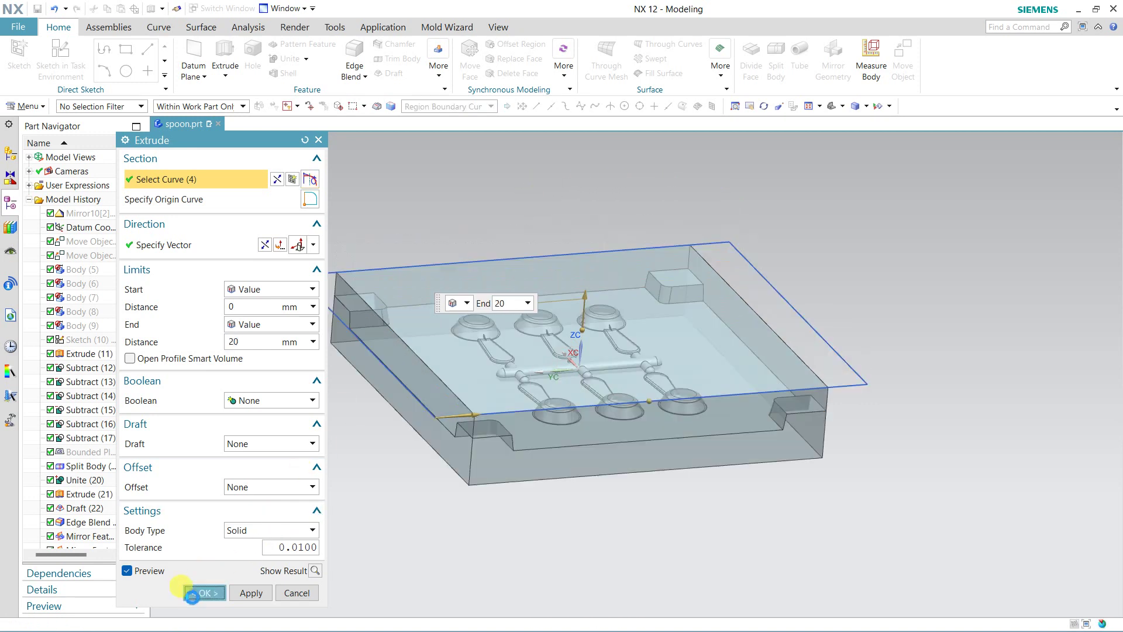
pyautogui.moveTo(321, 556)
pyautogui.mouseDown(button='middle')
pyautogui.moveTo(329, 503)
pyautogui.moveTo(304, 514)
pyautogui.moveTo(319, 507)
pyautogui.moveTo(328, 449)
pyautogui.moveTo(316, 414)
pyautogui.moveTo(296, 529)
pyautogui.moveTo(307, 568)
pyautogui.mouseUp(button='middle')
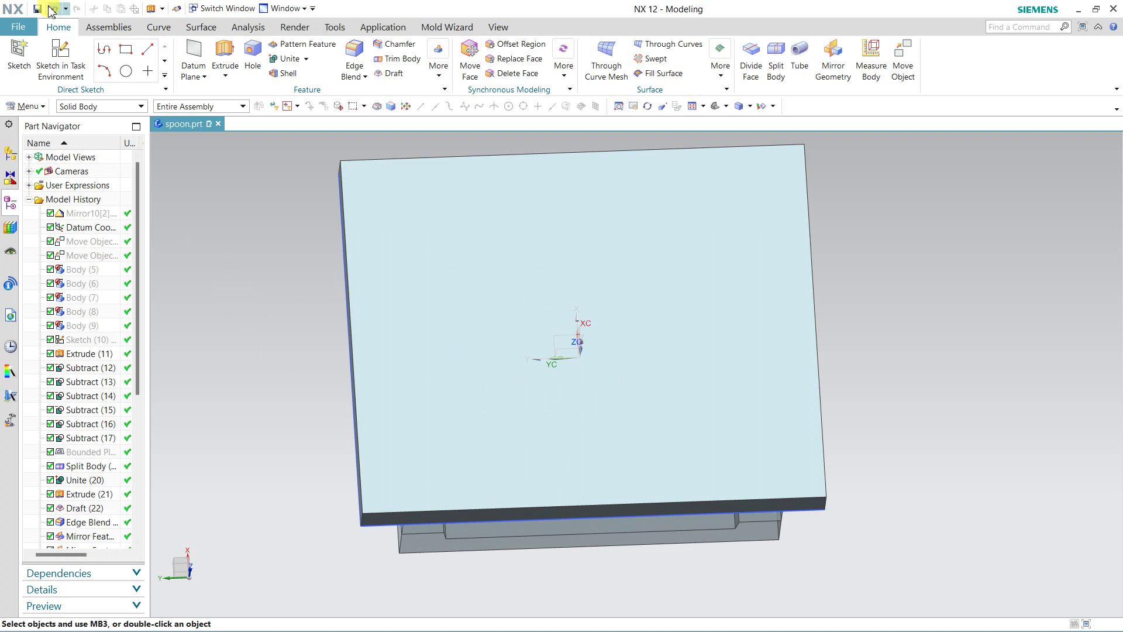
# Step: Save the spoon part and check the mold from the front view
pyautogui.click(37, 10)
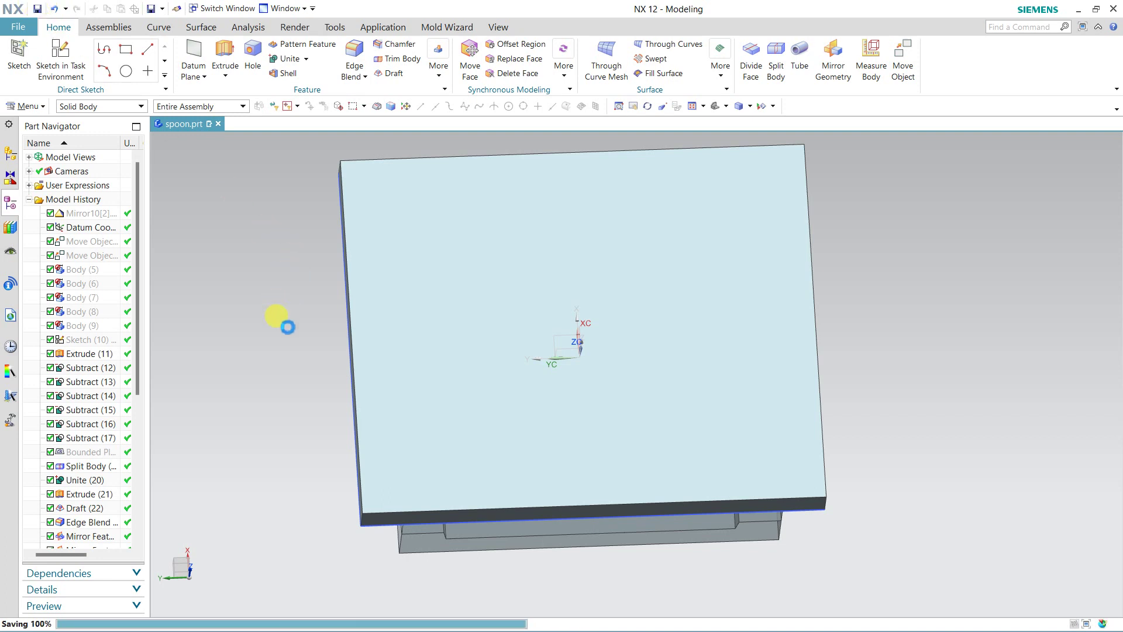
pyautogui.moveTo(292, 376)
pyautogui.mouseDown(button='middle')
pyautogui.moveTo(308, 387)
pyautogui.moveTo(306, 359)
pyautogui.mouseUp(button='middle')
pyautogui.press('F8')
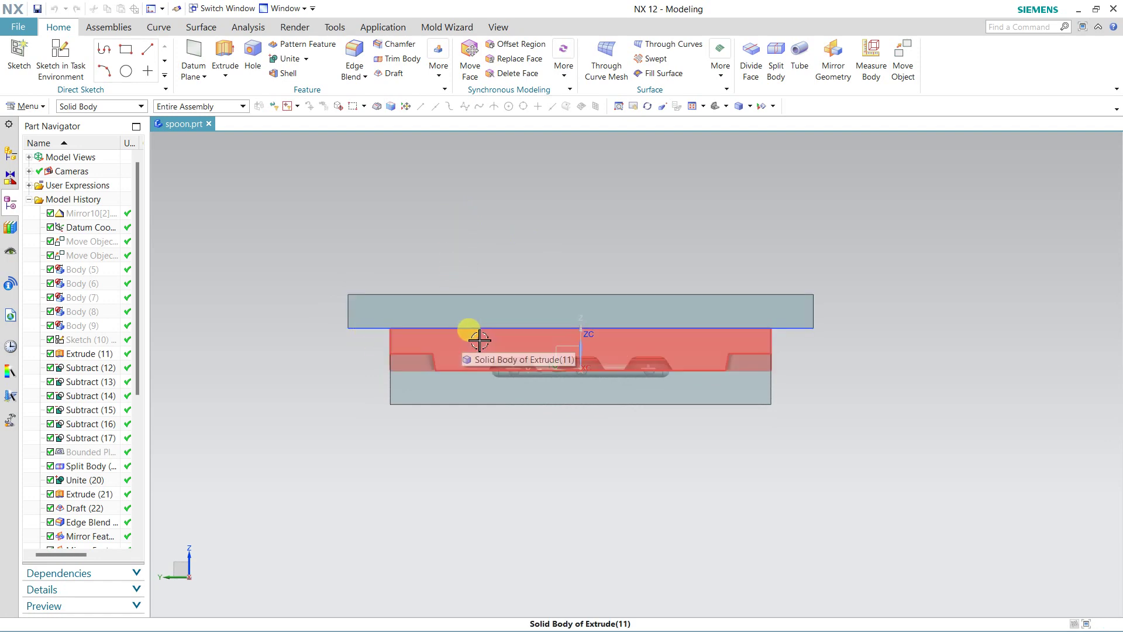
pyautogui.moveTo(414, 452); pyautogui.dragTo(320, 268, button='middle')
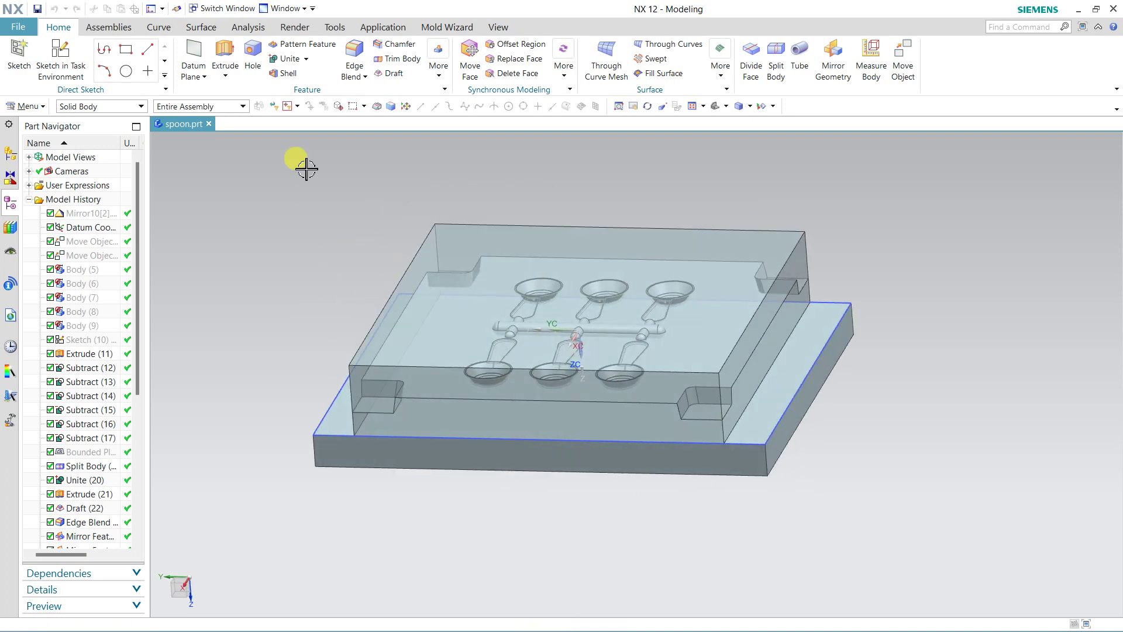
# Step: Extrude the block's top face edges 20 mm into a full-outline plate
pyautogui.click(225, 54)
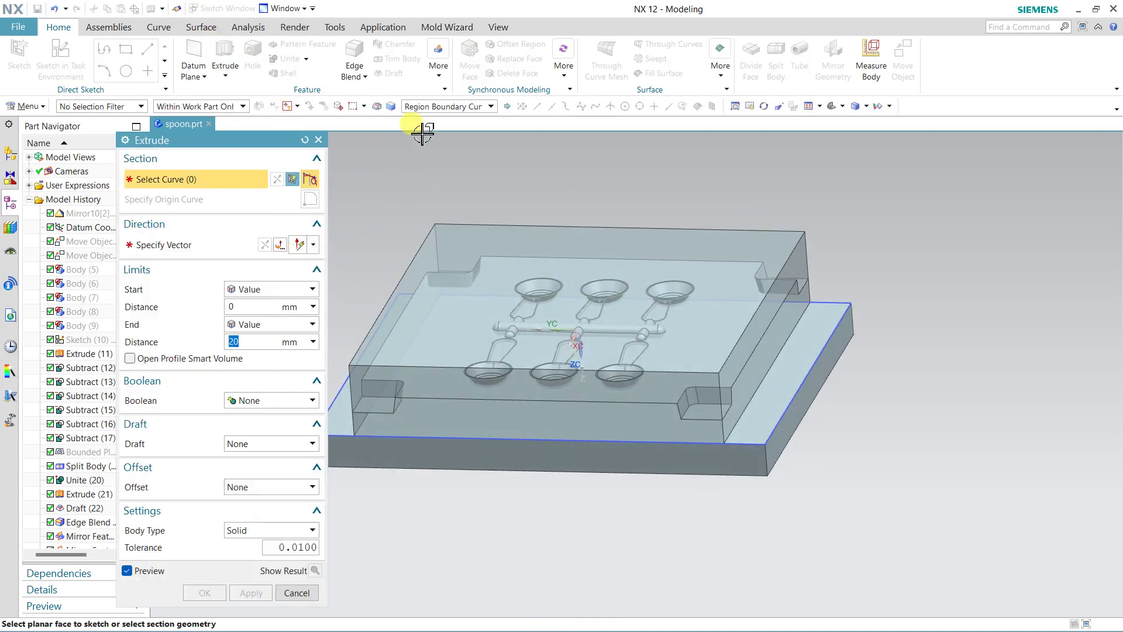
pyautogui.click(440, 107)
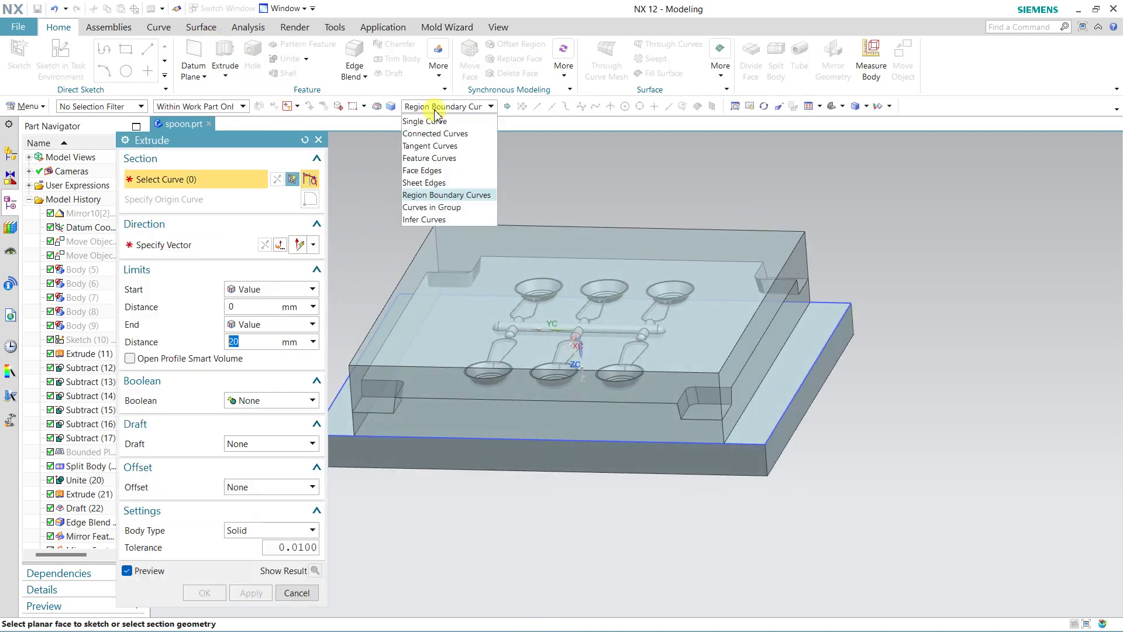
pyautogui.click(438, 171)
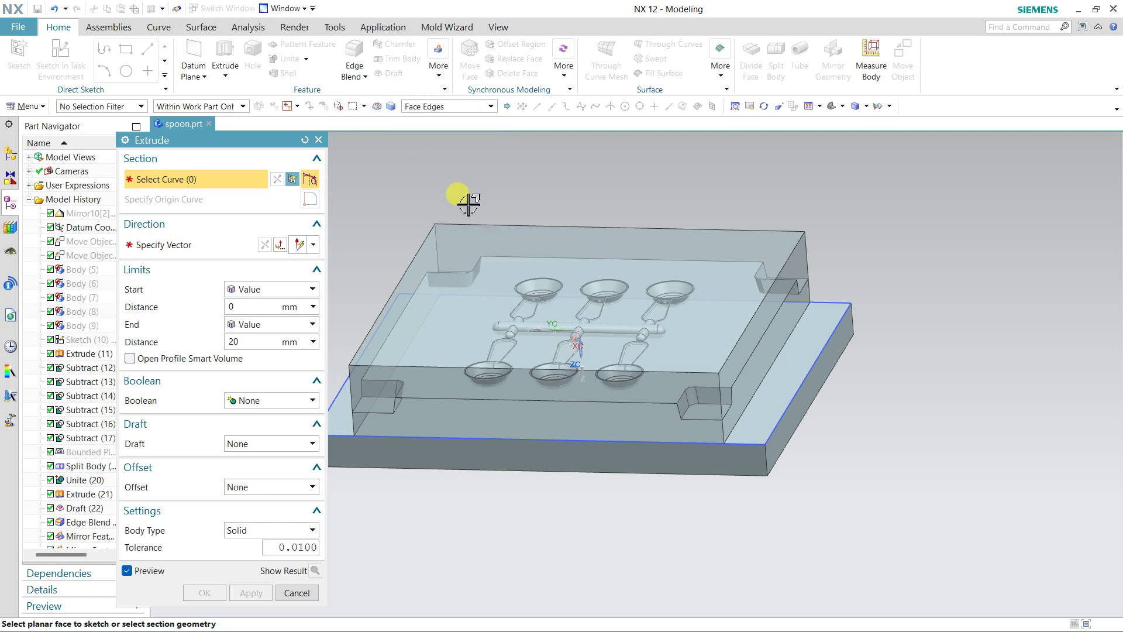
pyautogui.click(452, 323)
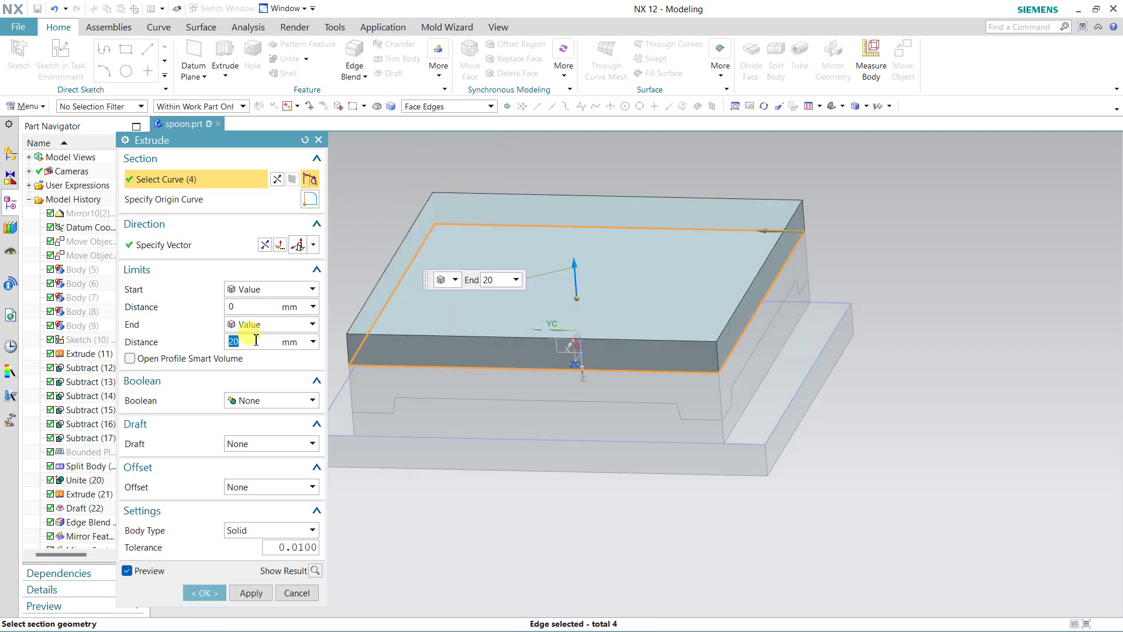
pyautogui.click(200, 595)
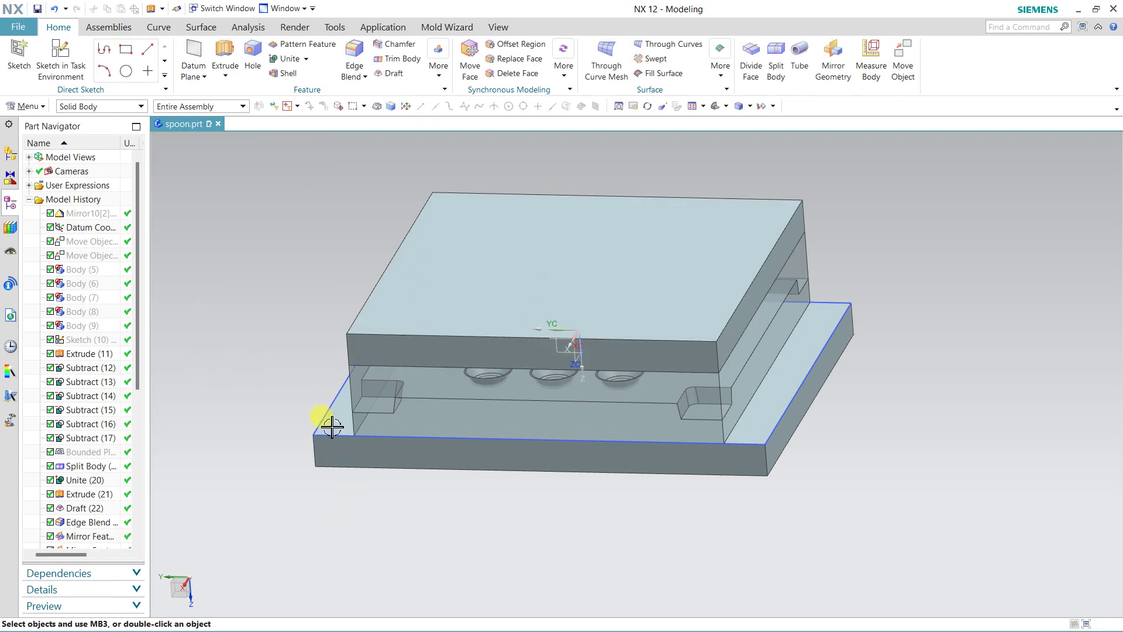
pyautogui.moveTo(326, 427)
pyautogui.mouseDown(button='middle')
pyautogui.moveTo(301, 339)
pyautogui.moveTo(320, 435)
pyautogui.moveTo(304, 446)
pyautogui.mouseUp(button='middle')
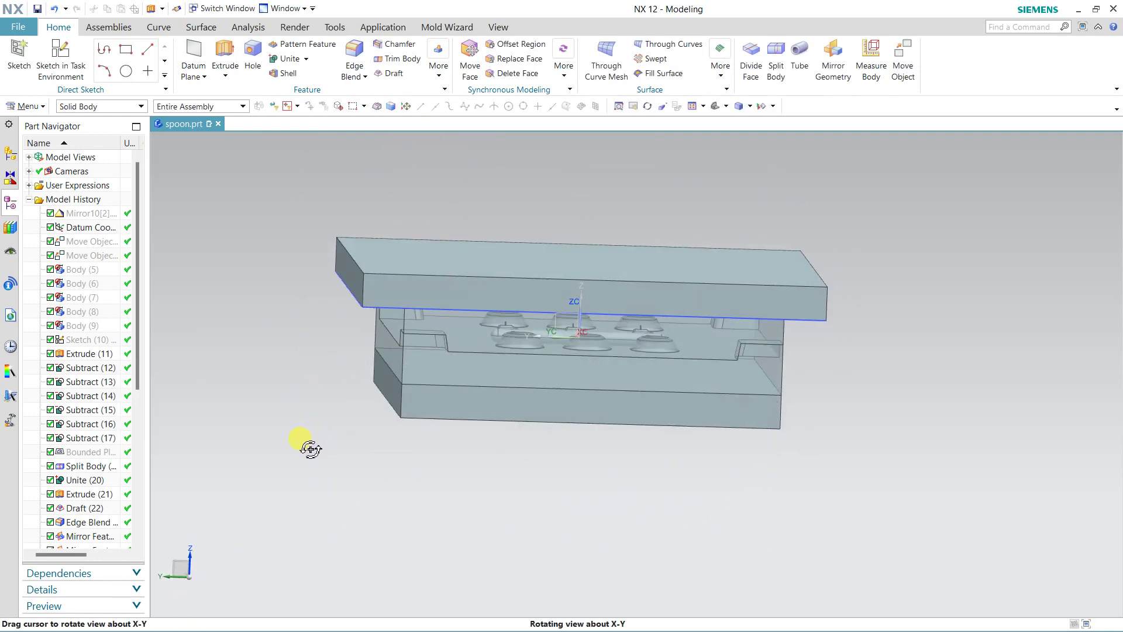
# Step: Snap to the straight front view and pan the model into position
pyautogui.scroll(-1, 484, 346)
pyautogui.scroll(-1, 484, 346)
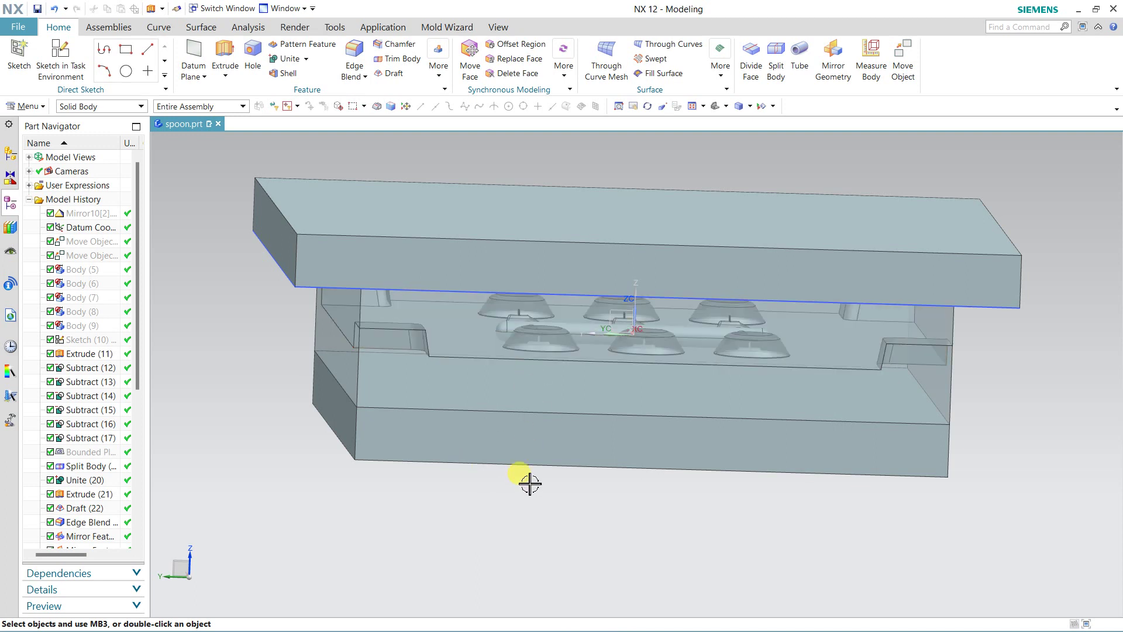
pyautogui.scroll(1, 529, 484)
pyautogui.hotkey('ctrl', 'alt', 'f')
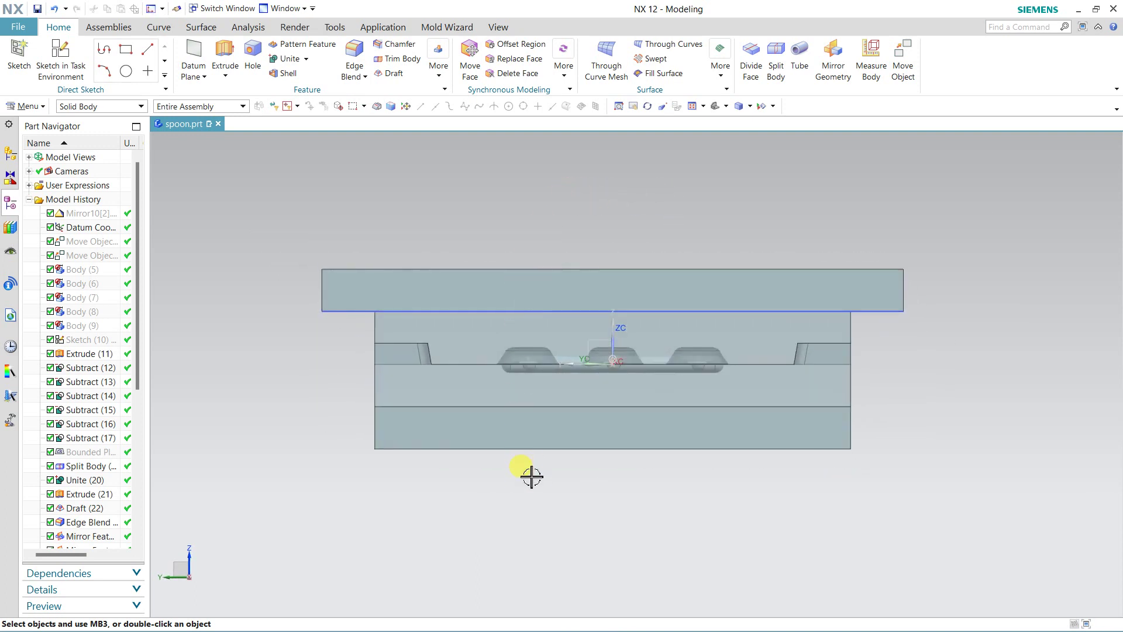
pyautogui.keyDown('shift'); pyautogui.moveTo(531, 478); pyautogui.dragTo(535, 396, button='middle'); pyautogui.keyUp('shift')
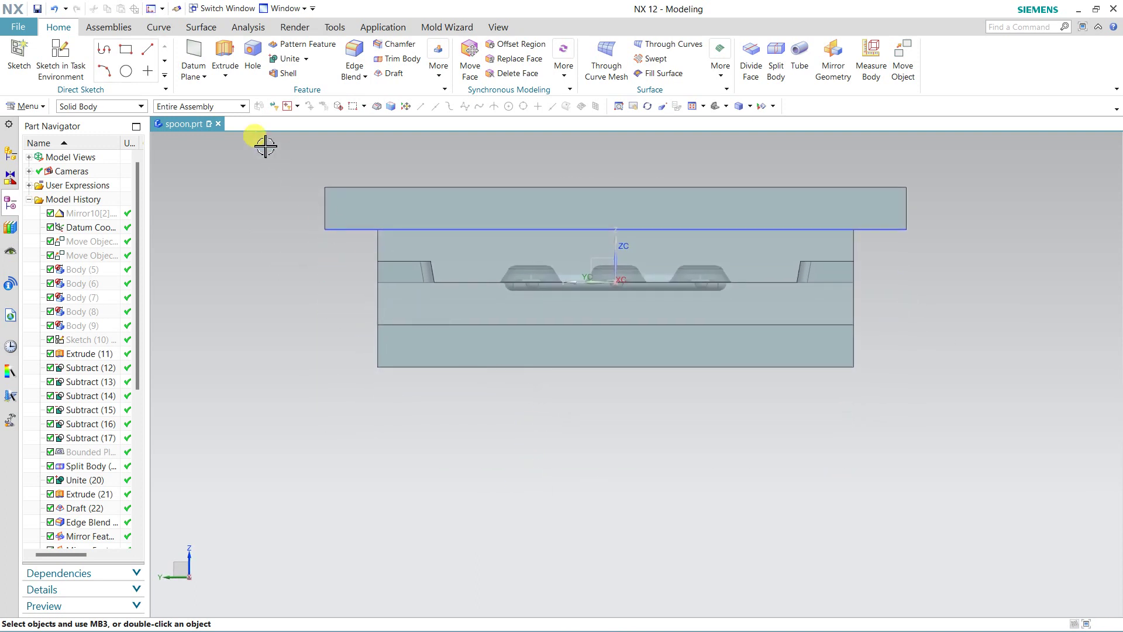
pyautogui.click(127, 50)
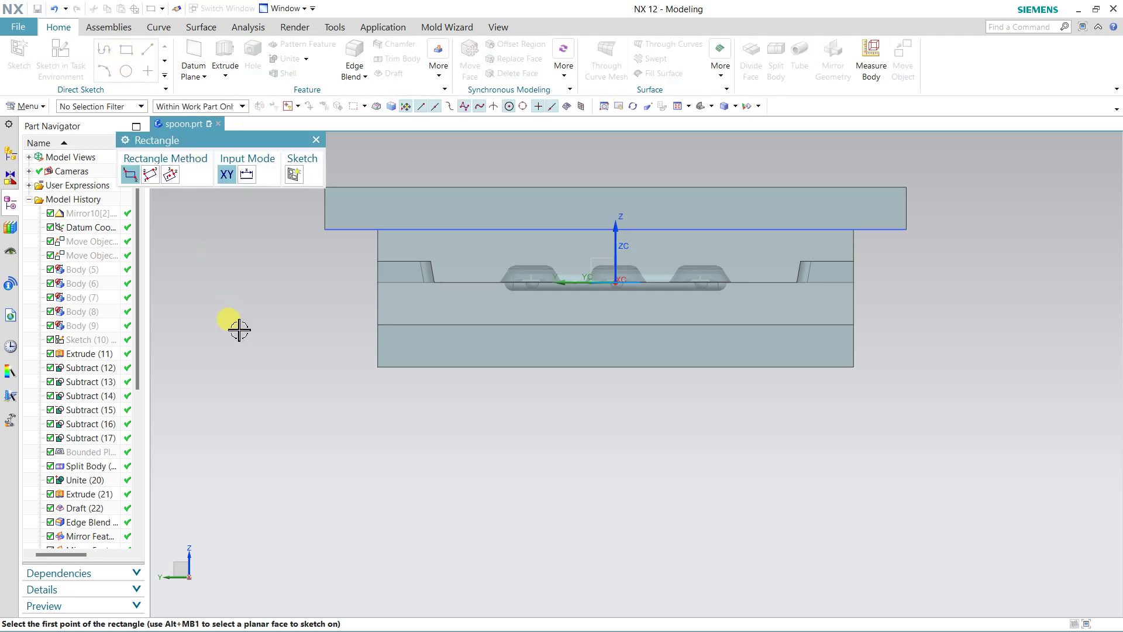
# Step: Abandon the first rectangle attempt and orbit to an isometric view
pyautogui.click(377, 366)
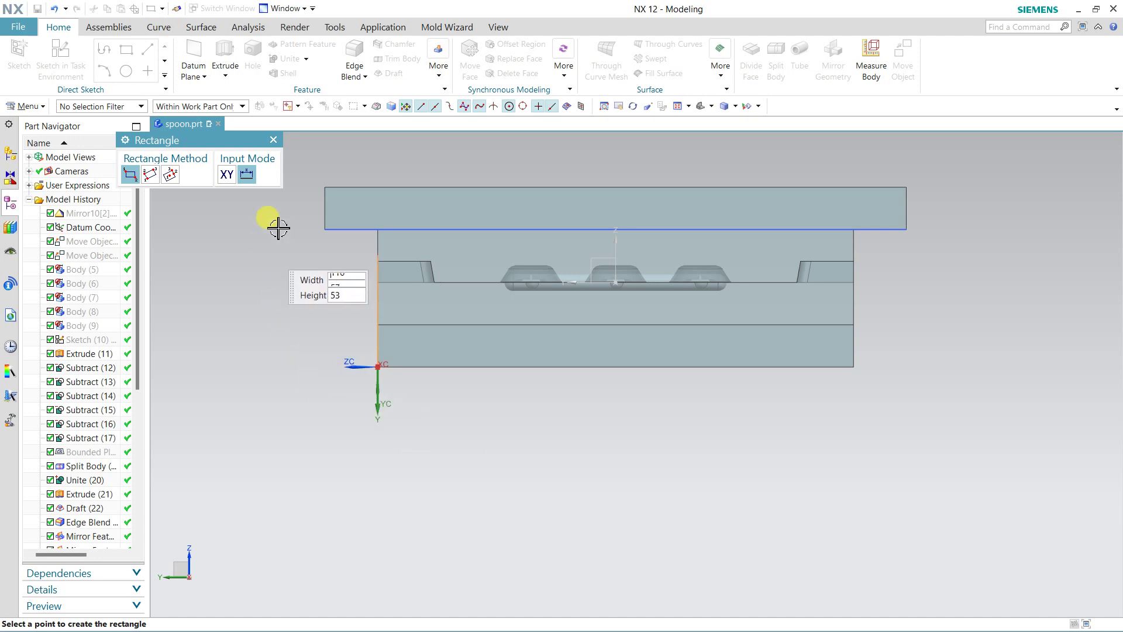
pyautogui.press('Escape')
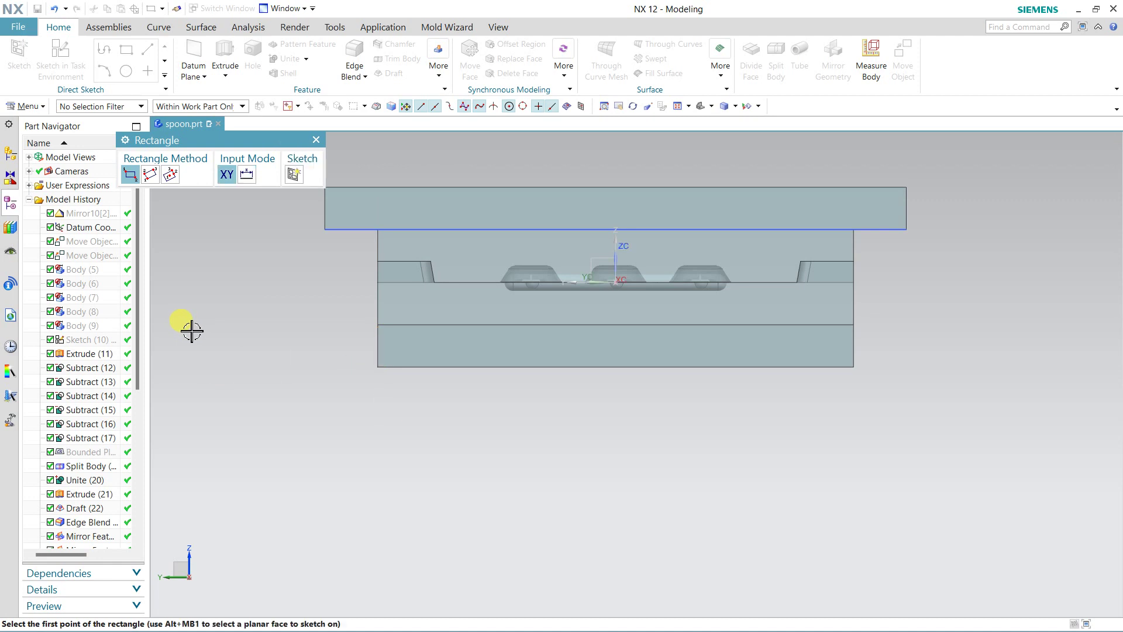
pyautogui.moveTo(215, 292); pyautogui.dragTo(291, 359, button='middle')
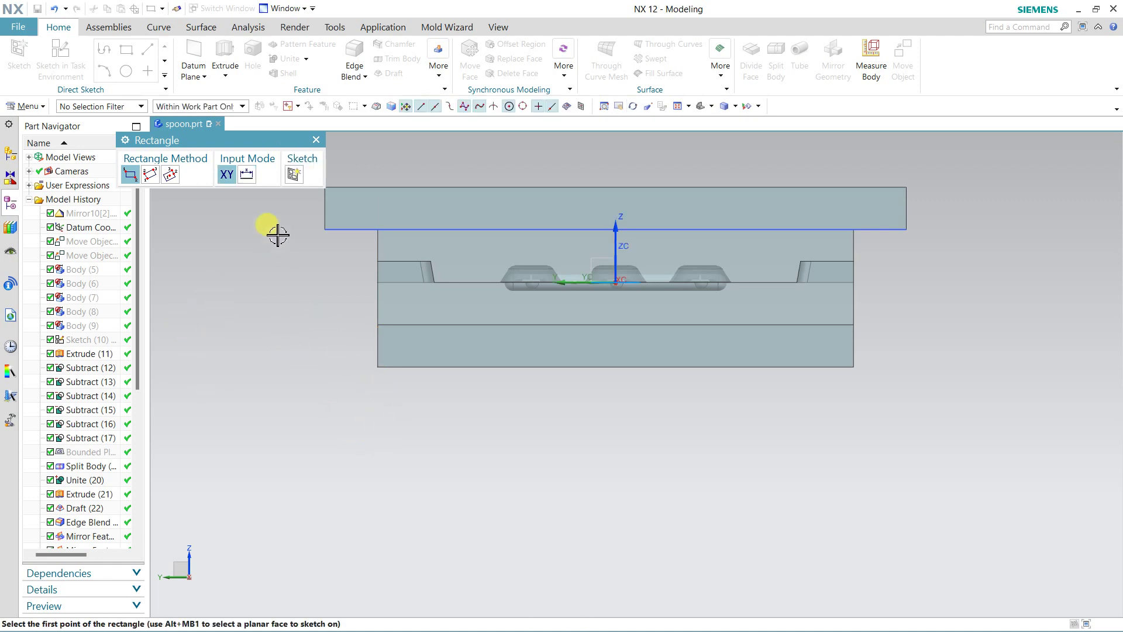
pyautogui.press('Escape')
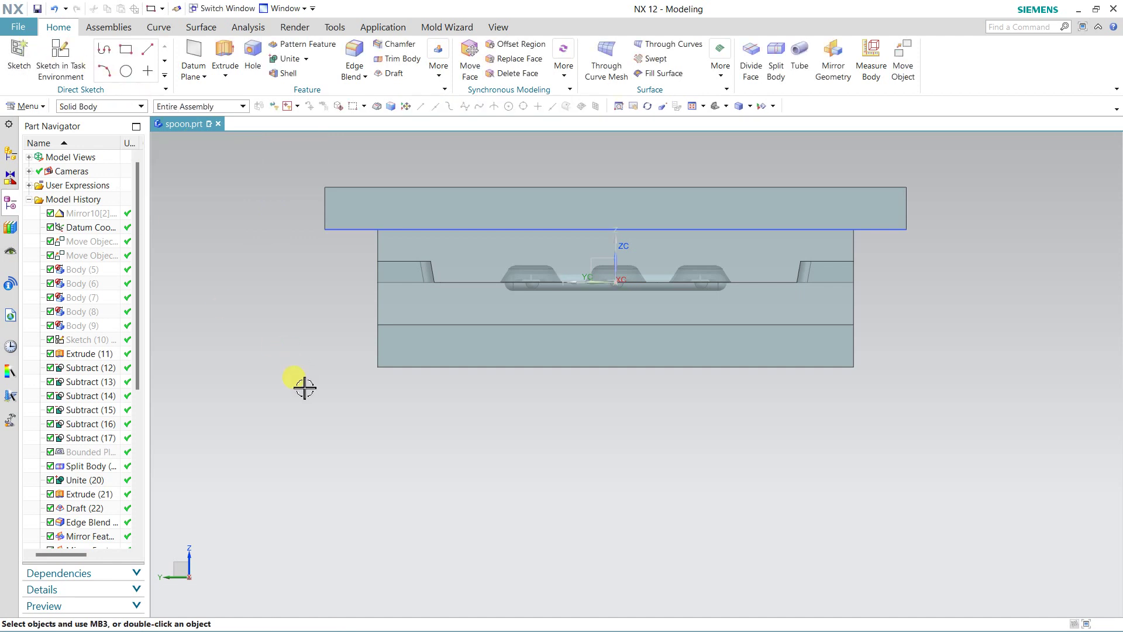
pyautogui.moveTo(300, 383); pyautogui.dragTo(318, 397, button='middle')
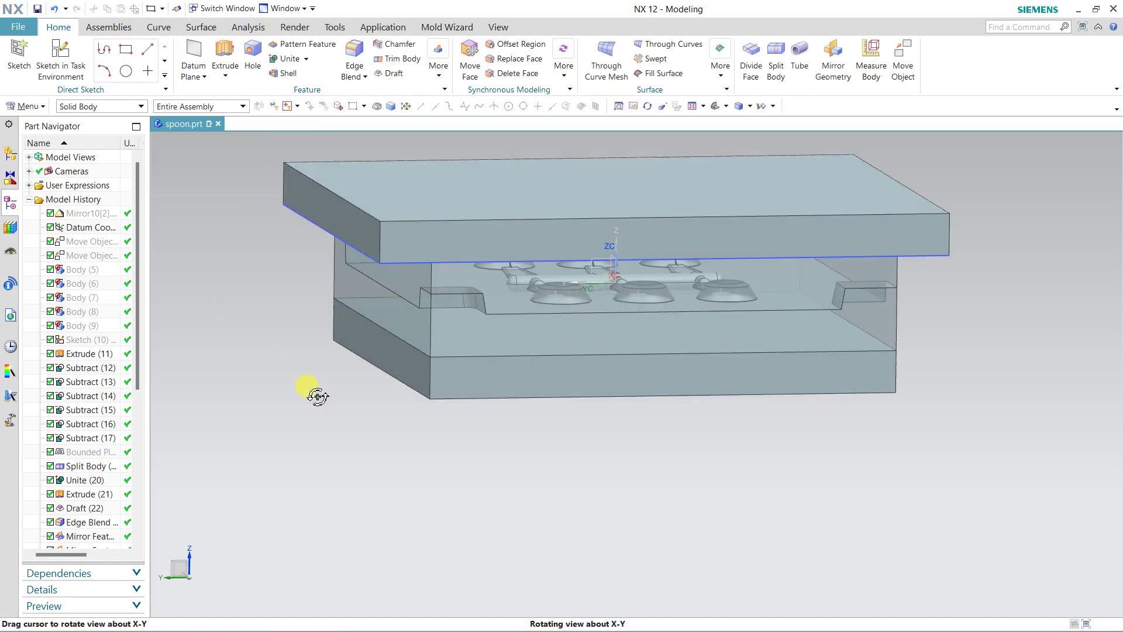
# Step: Start a sketch on the YZ datum plane and make room below the block
pyautogui.click(85, 67)
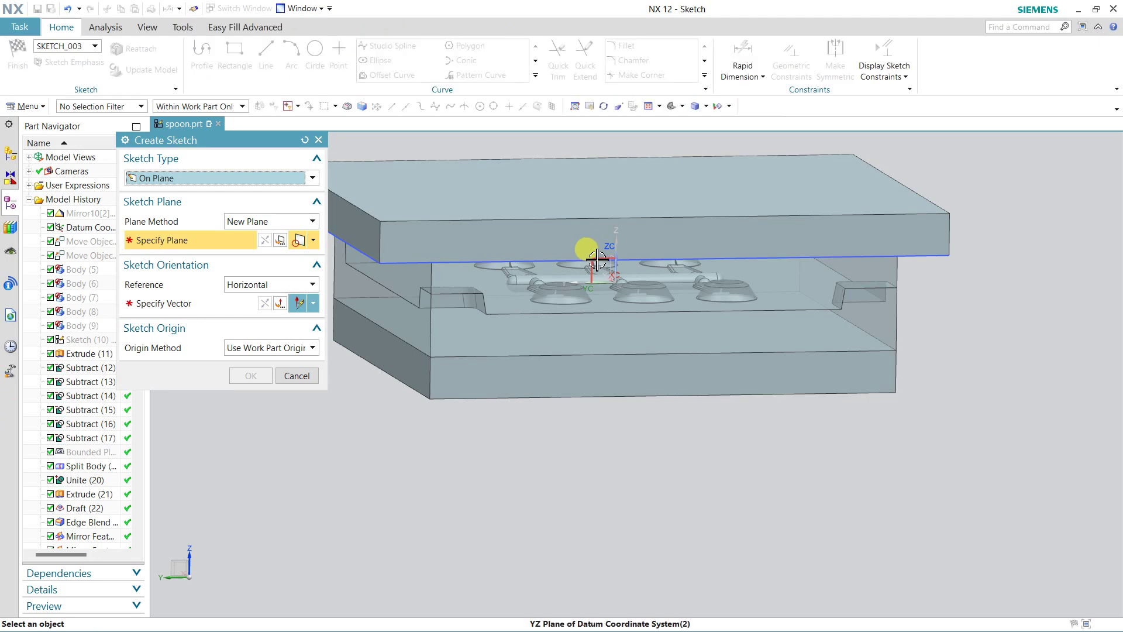
pyautogui.click(596, 259)
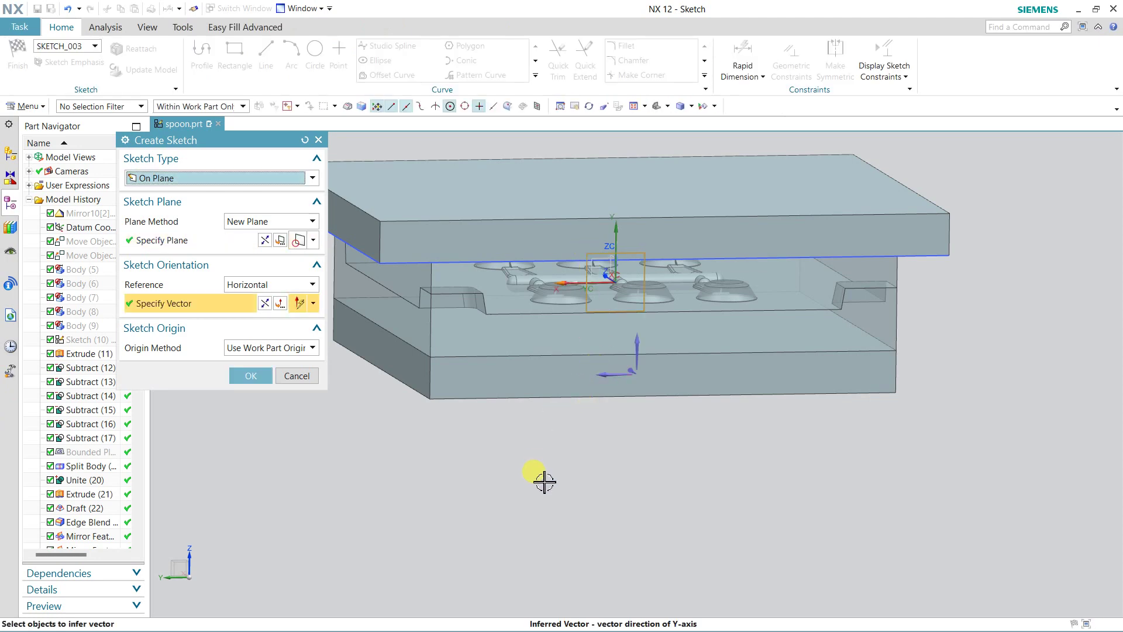
pyautogui.middleClick(542, 476)
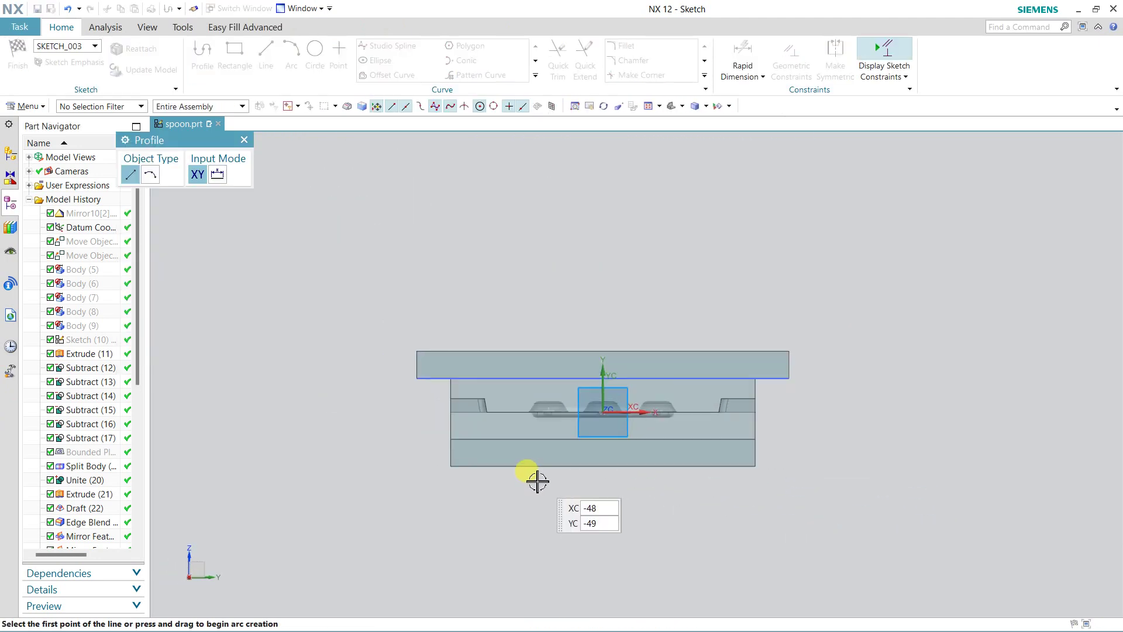
pyautogui.scroll(-2, 534, 479)
pyautogui.keyDown('shift'); pyautogui.moveTo(509, 446); pyautogui.dragTo(444, 351, button='middle'); pyautogui.keyUp('shift')
pyautogui.scroll(-2, 275, 174)
# Step: Draw two 77-tall support rectangles under the block's left and right corners
pyautogui.press('Escape')
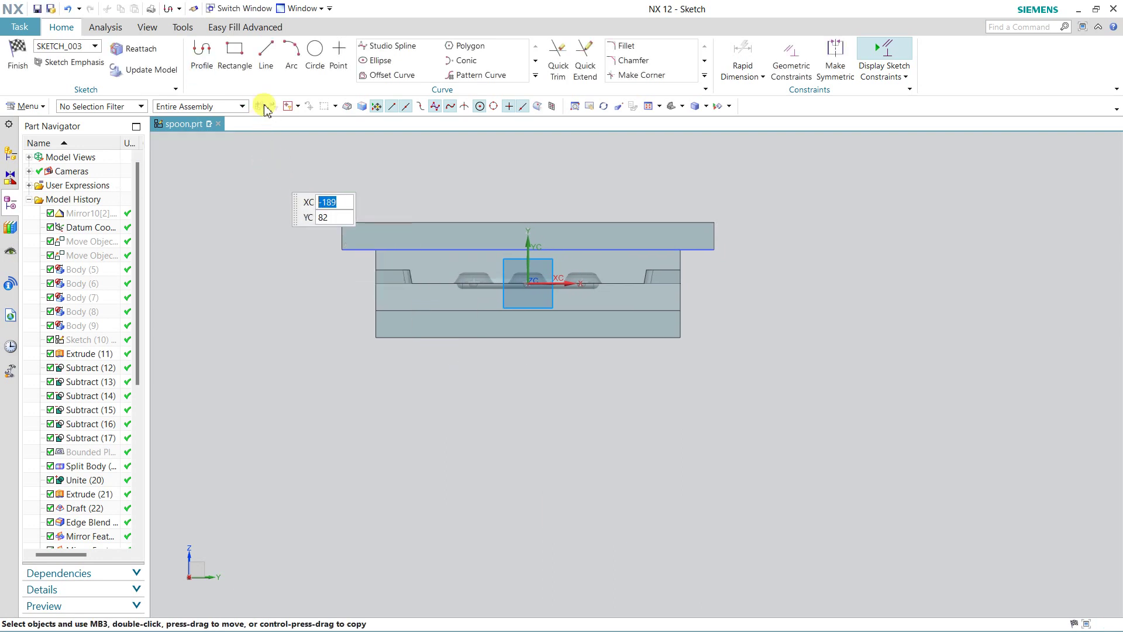
pyautogui.click(234, 55)
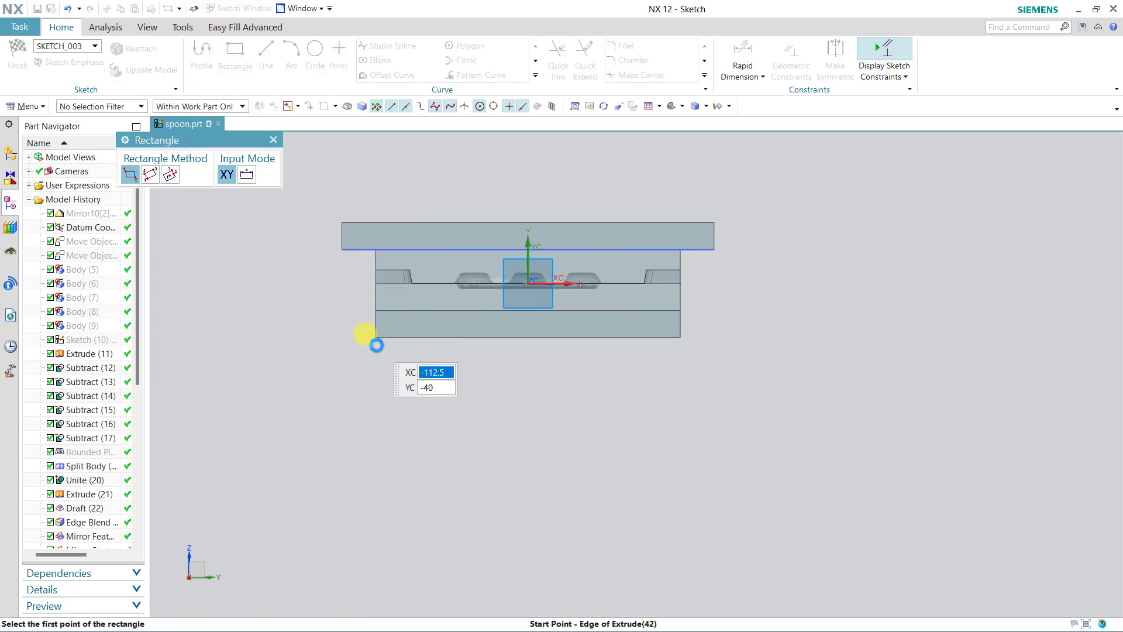
pyautogui.click(376, 345)
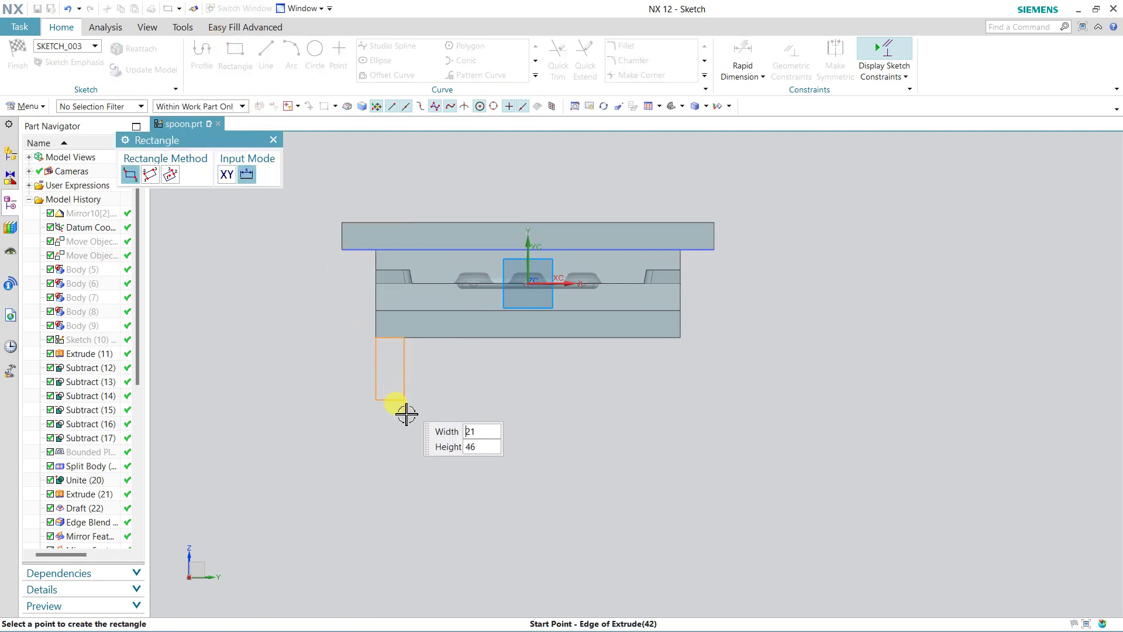
pyautogui.click(417, 444)
pyautogui.click(681, 338)
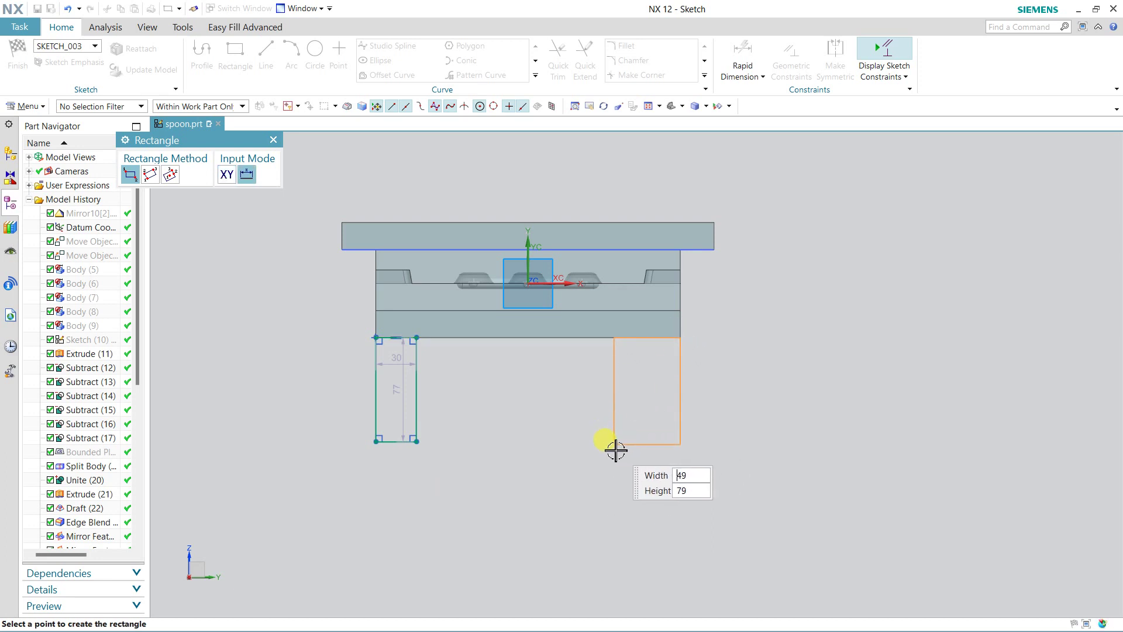
pyautogui.click(636, 436)
pyautogui.press('Escape')
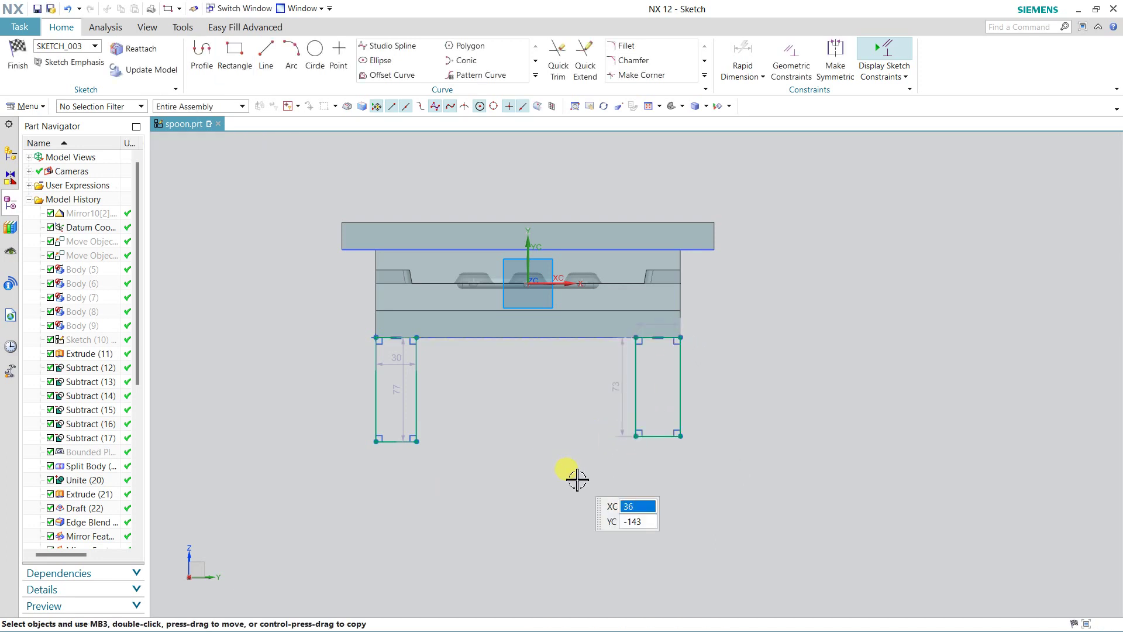
# Step: Constrain both rectangles equal, set their width to 30 mm, and finish the sketch
pyautogui.click(416, 357)
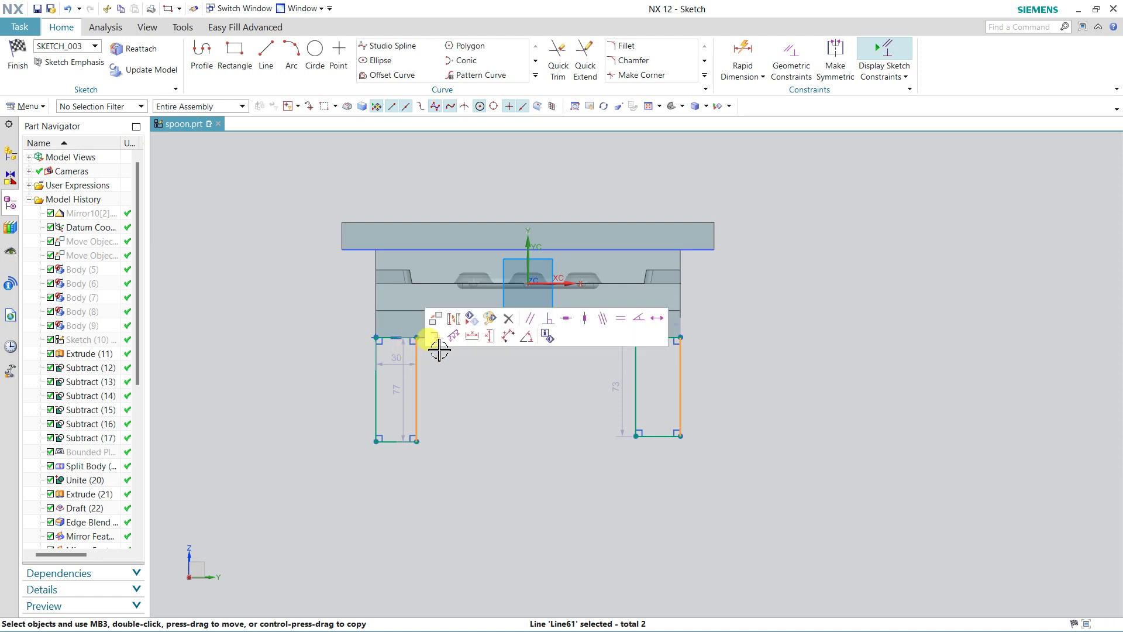
pyautogui.click(620, 322)
pyautogui.click(647, 442)
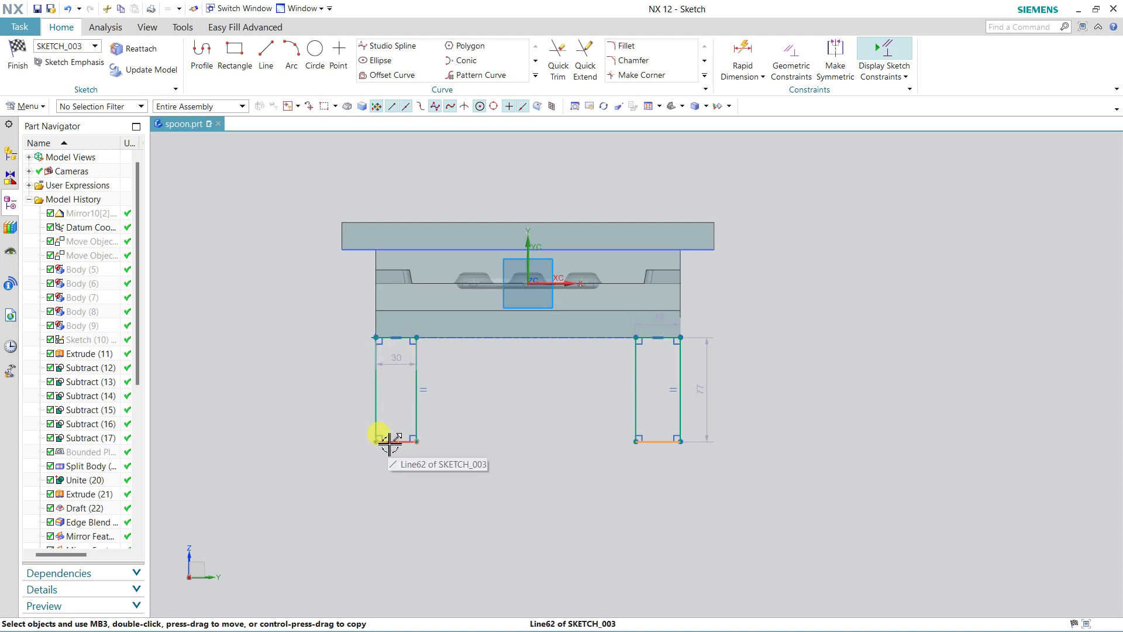
pyautogui.click(595, 408)
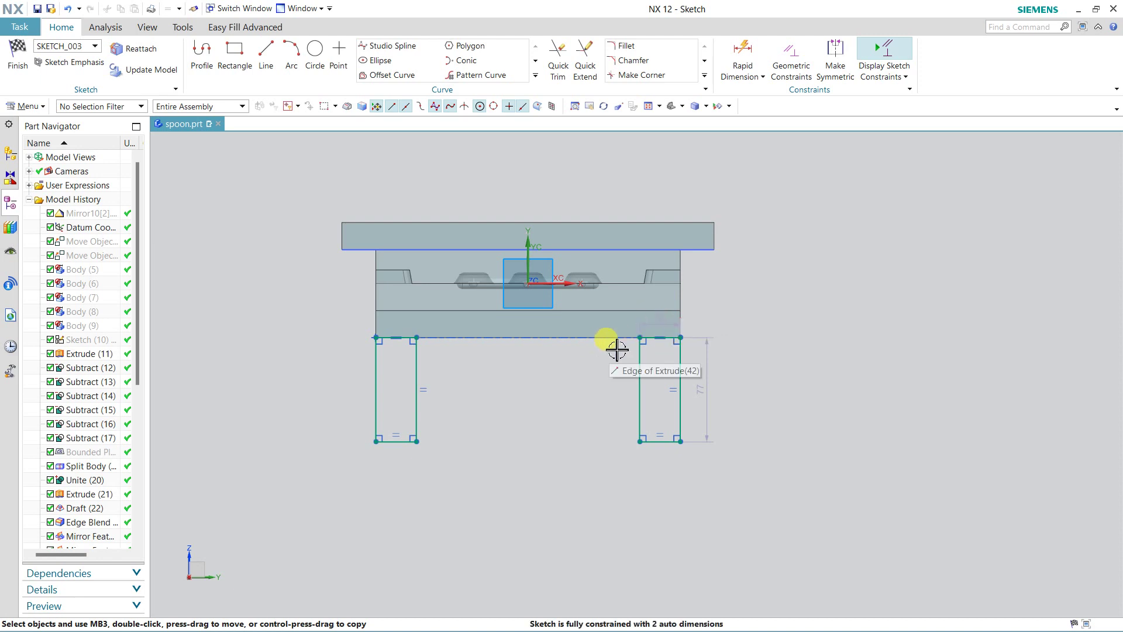
pyautogui.doubleClick(659, 325)
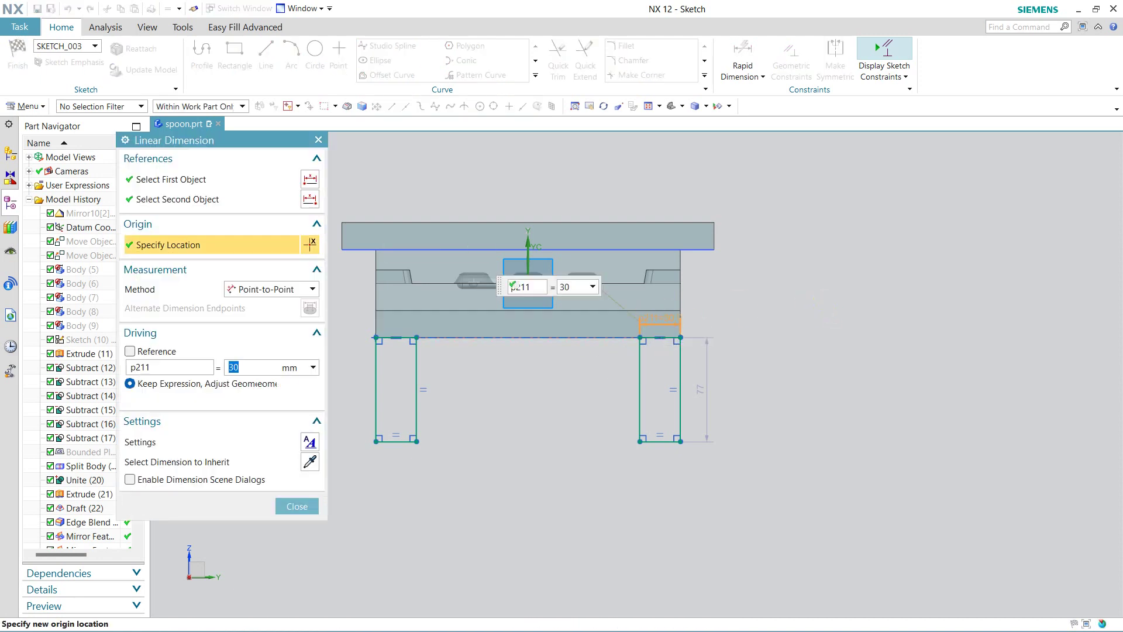
pyautogui.click(292, 502)
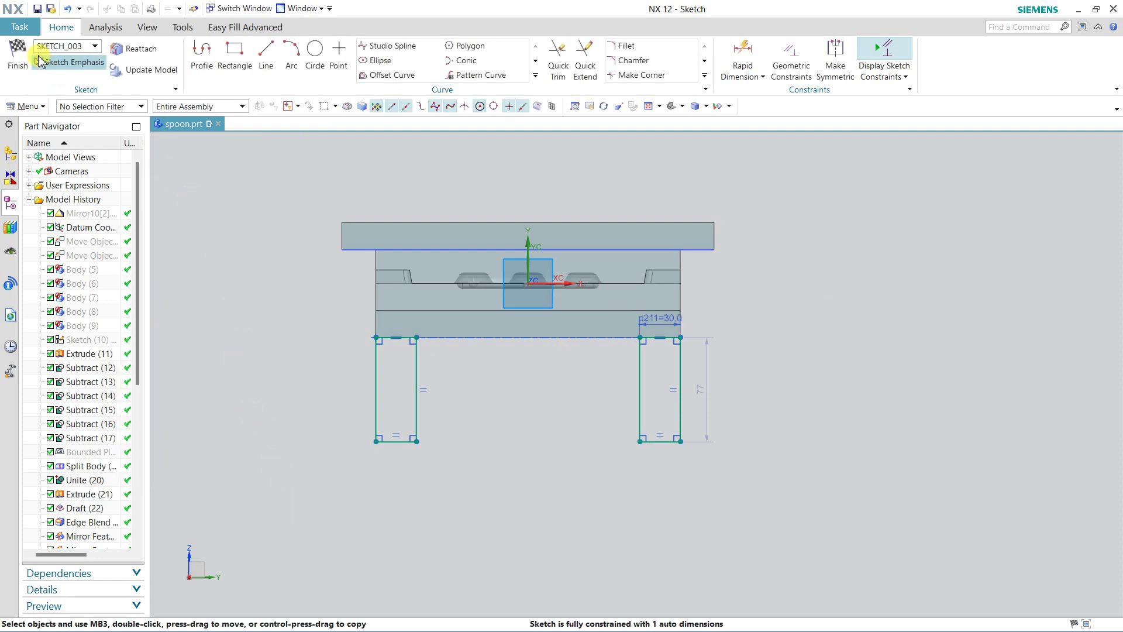
pyautogui.click(18, 59)
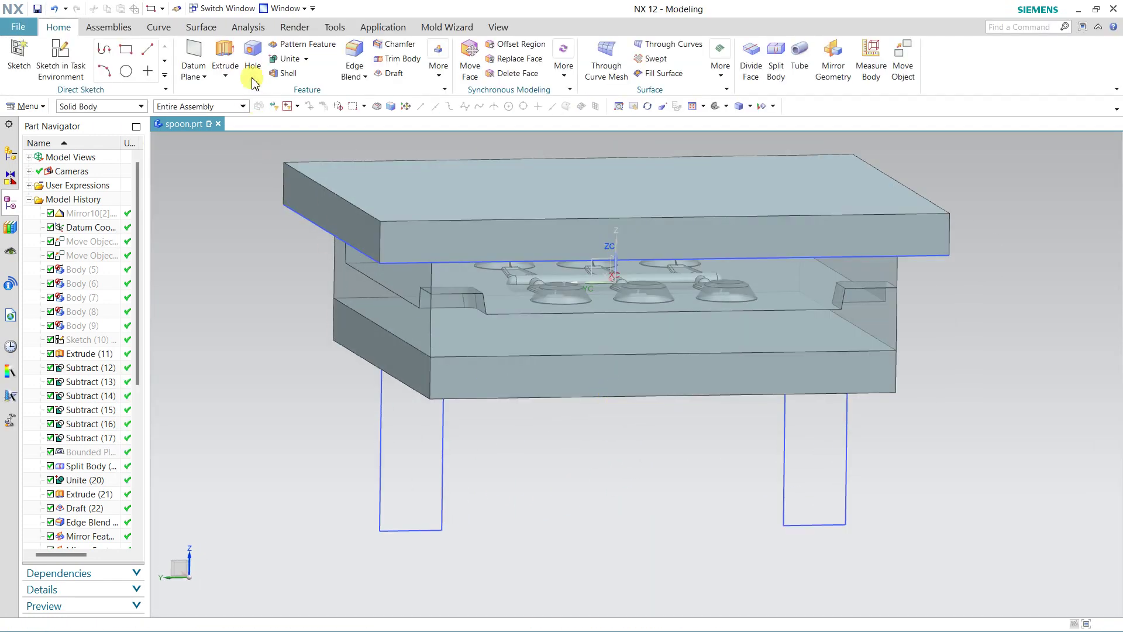
# Step: Select both support rectangles as Connected Curves loops for extrusion
pyautogui.click(240, 50)
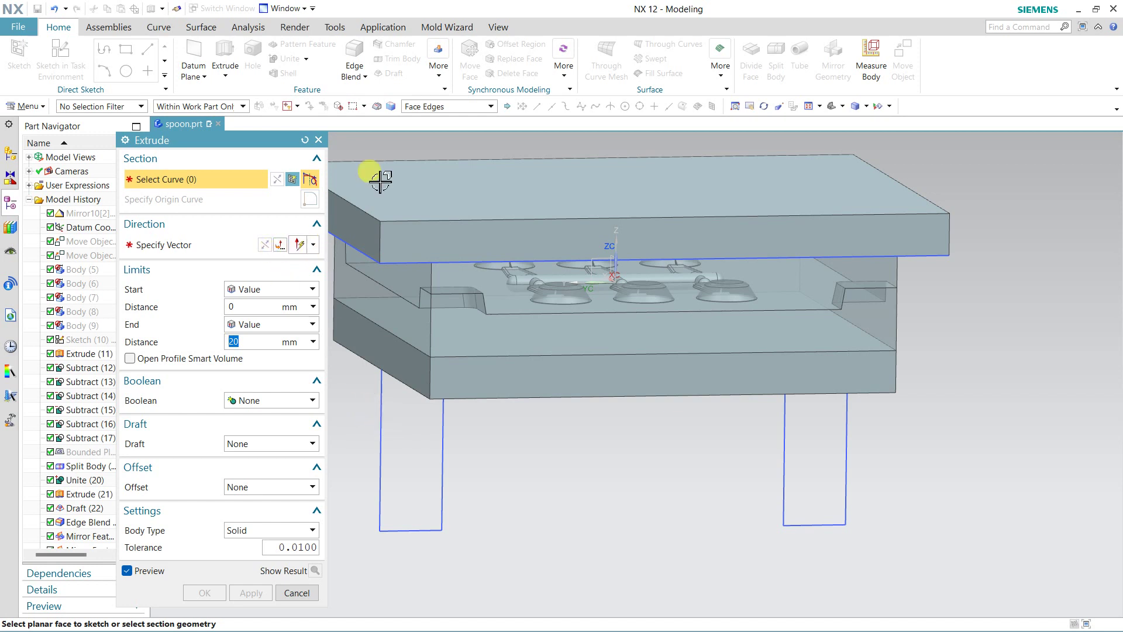
pyautogui.click(433, 106)
pyautogui.click(427, 136)
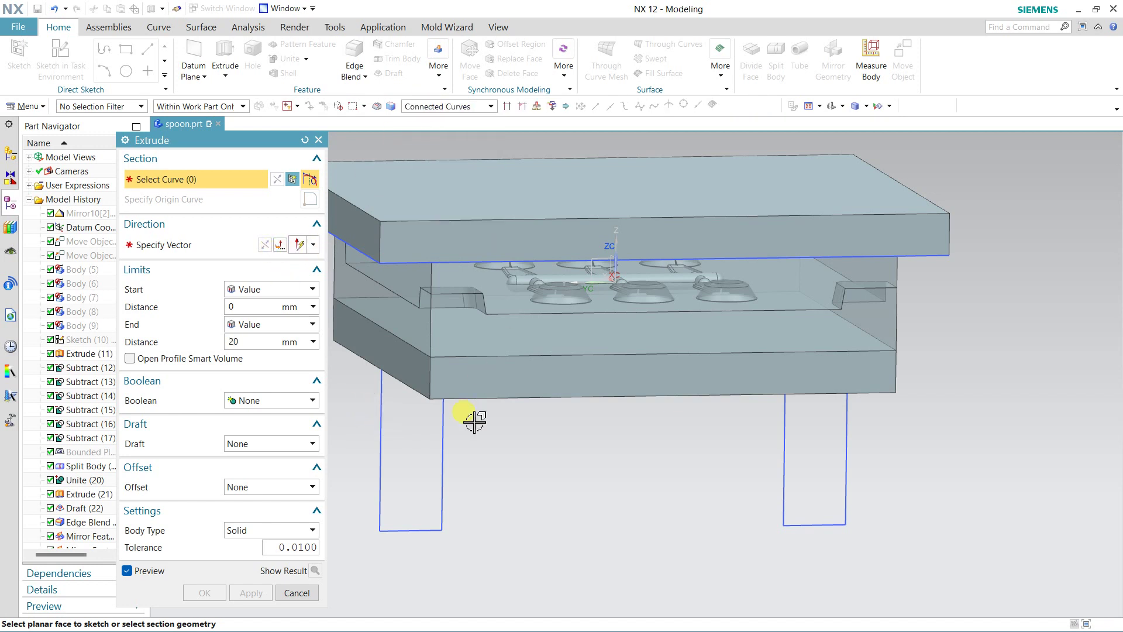
pyautogui.click(449, 454)
pyautogui.click(784, 441)
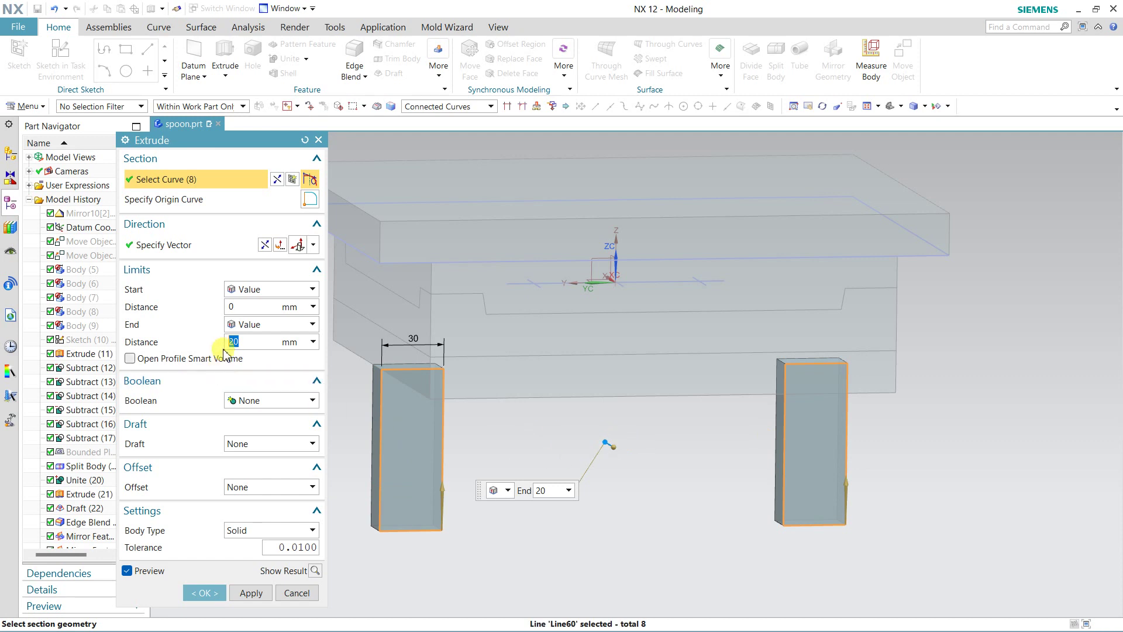
pyautogui.click(251, 324)
pyautogui.click(263, 351)
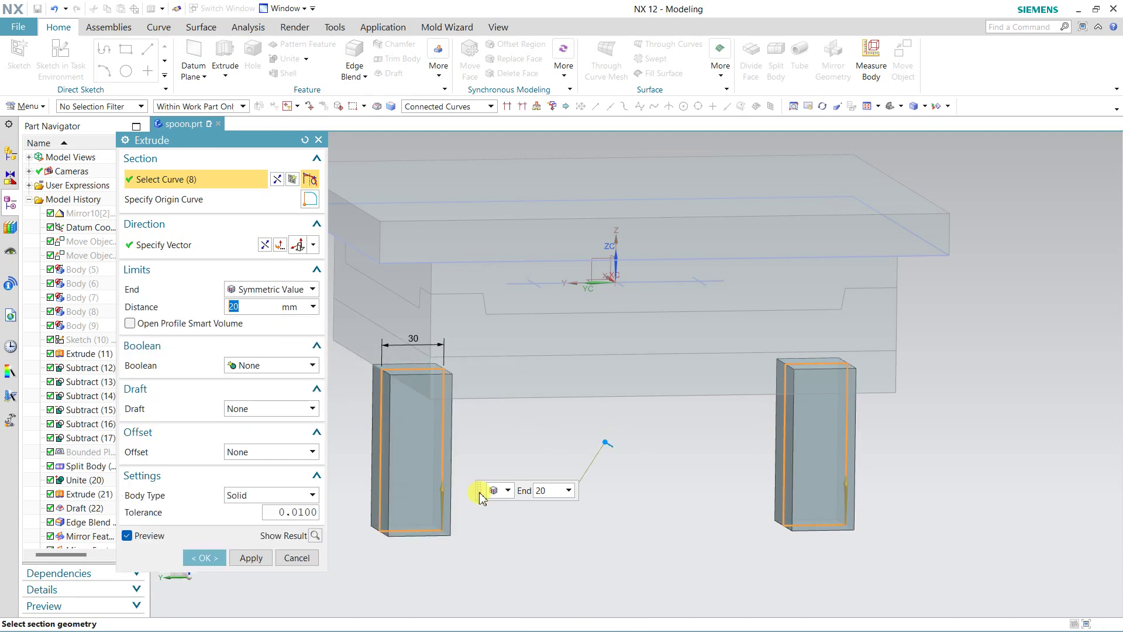
pyautogui.moveTo(692, 556); pyautogui.dragTo(719, 547, button='middle')
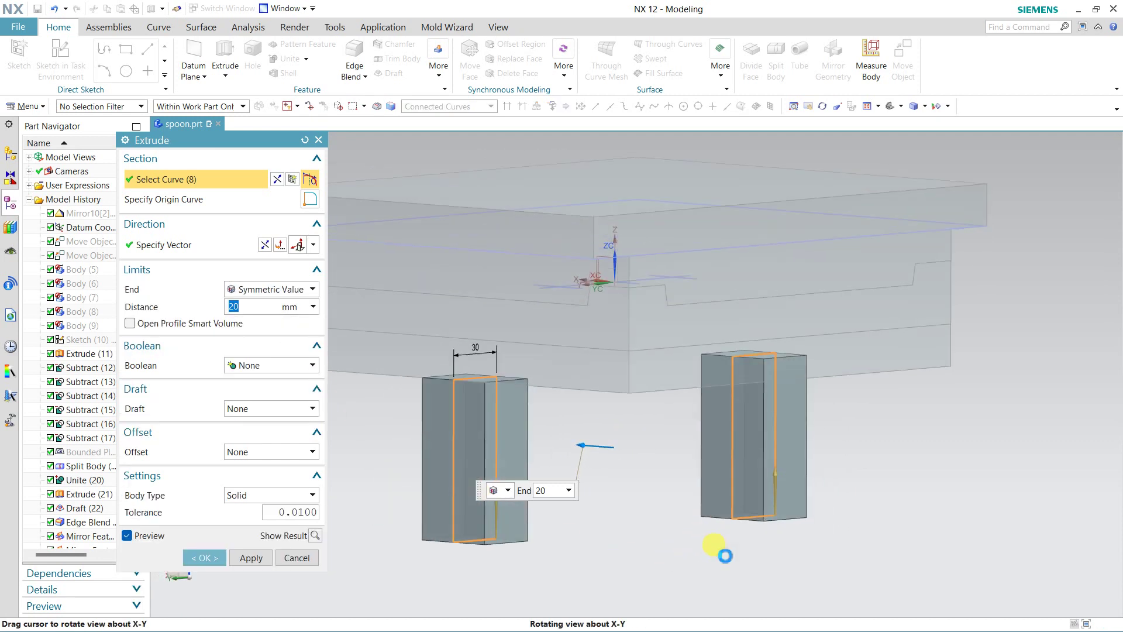
# Step: Extrude the support blocks with start -112.5 mm and end 112.5 mm
pyautogui.click(246, 290)
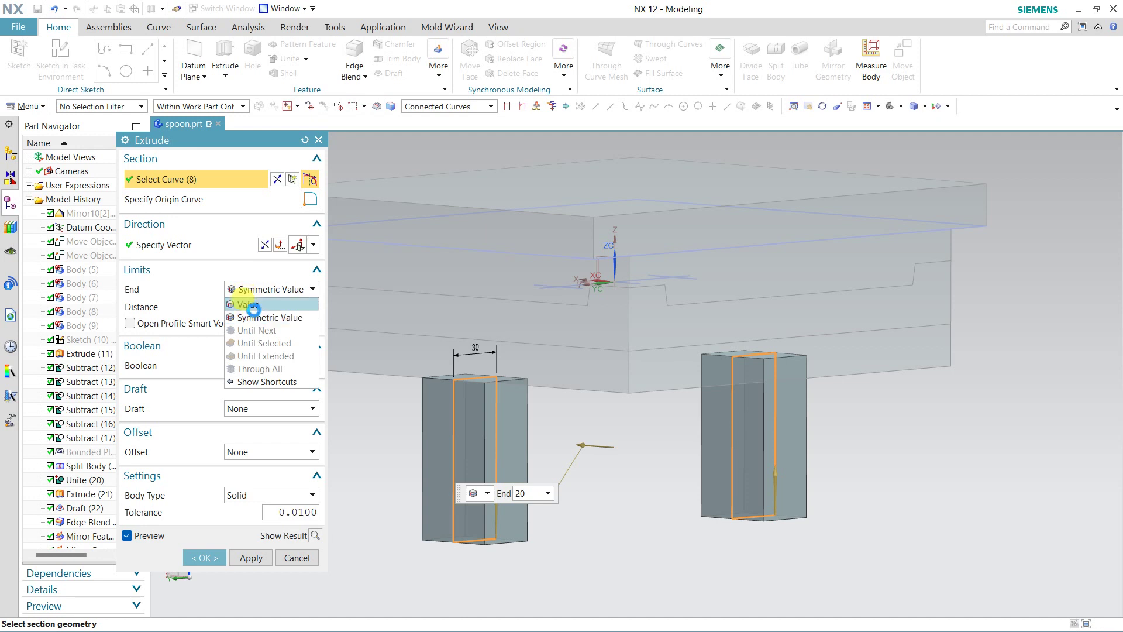
pyautogui.click(250, 304)
pyautogui.click(269, 289)
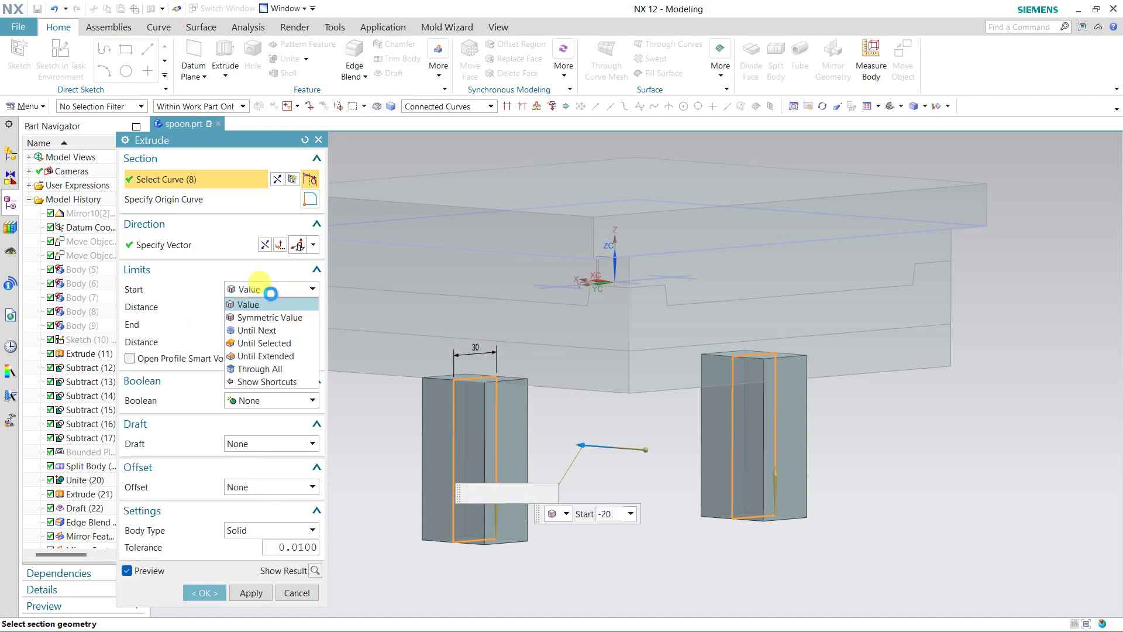
pyautogui.click(264, 360)
pyautogui.click(647, 358)
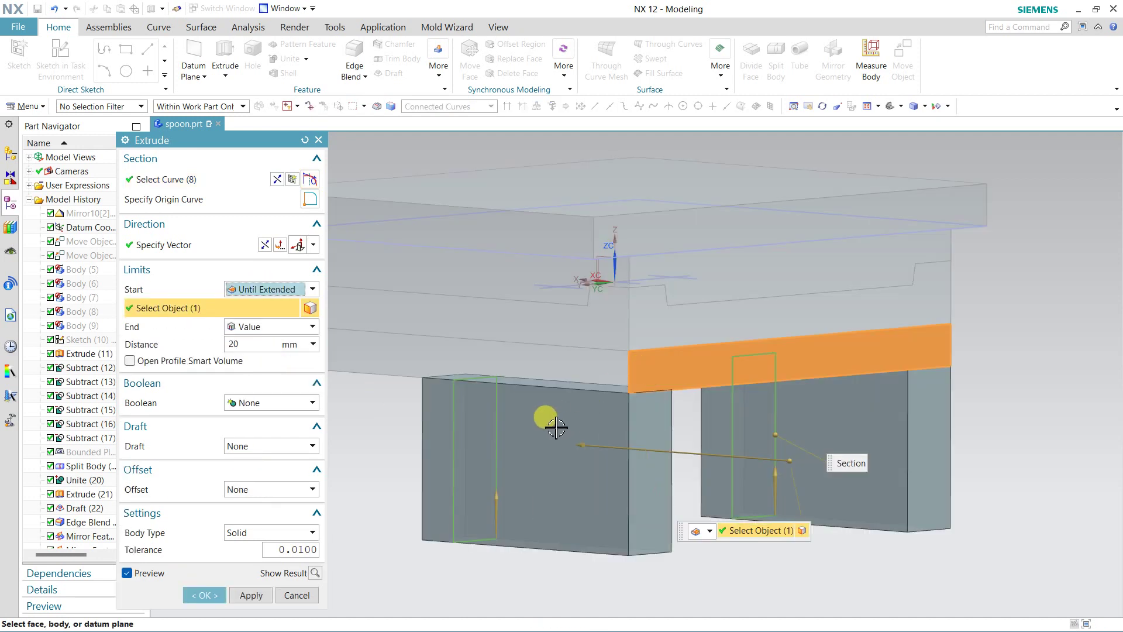
pyautogui.click(273, 290)
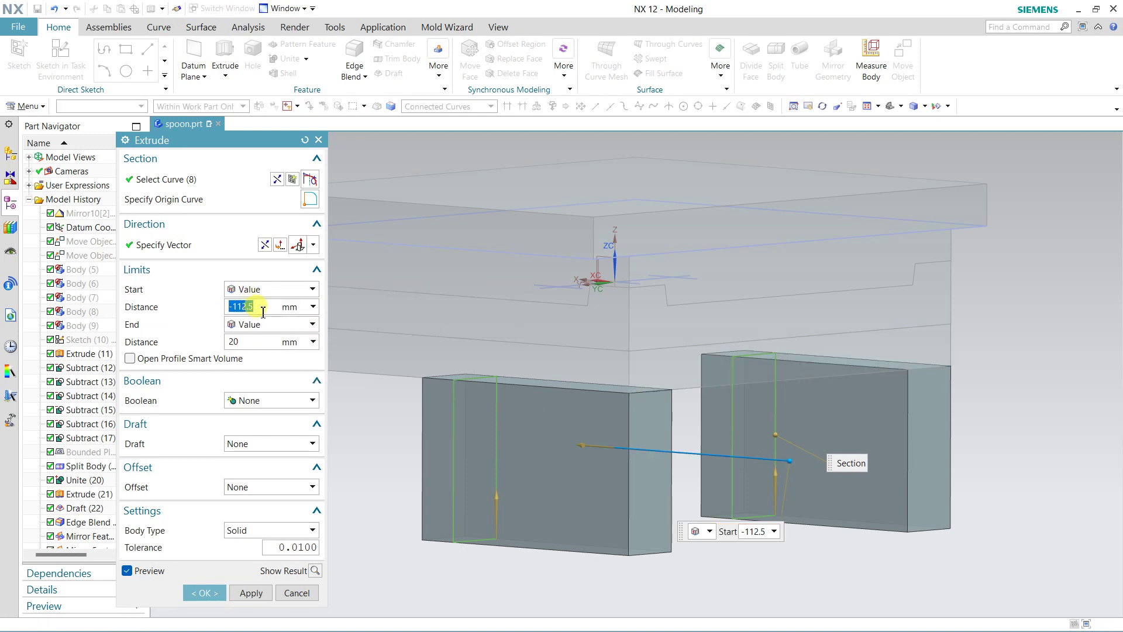
pyautogui.click(250, 343)
pyautogui.write('112.')
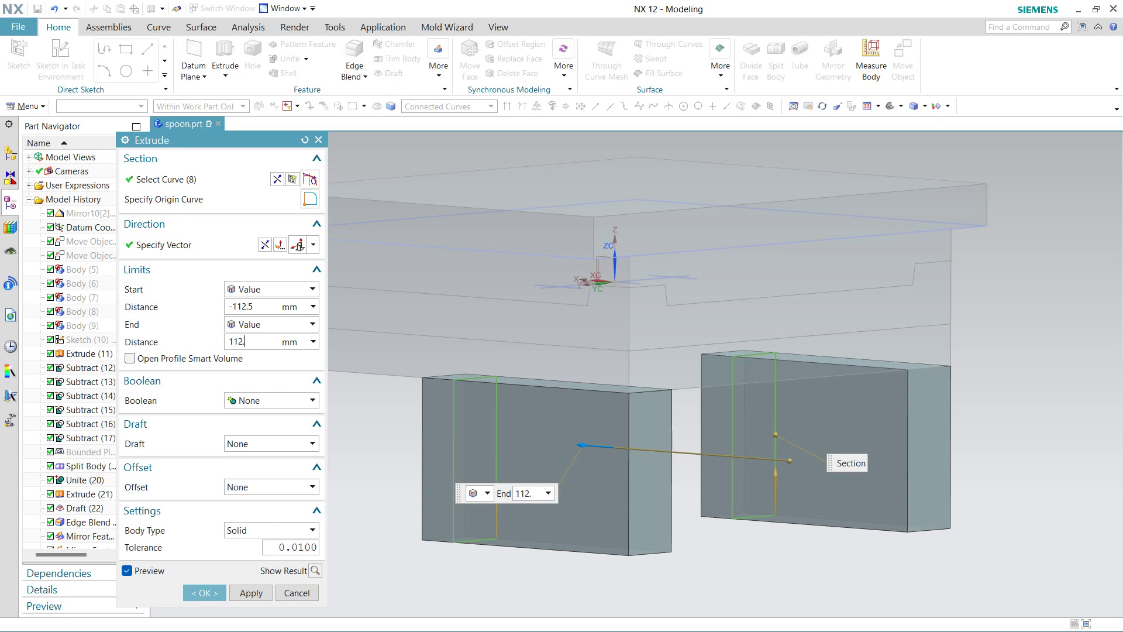
pyautogui.write('5')
pyautogui.press('Return')
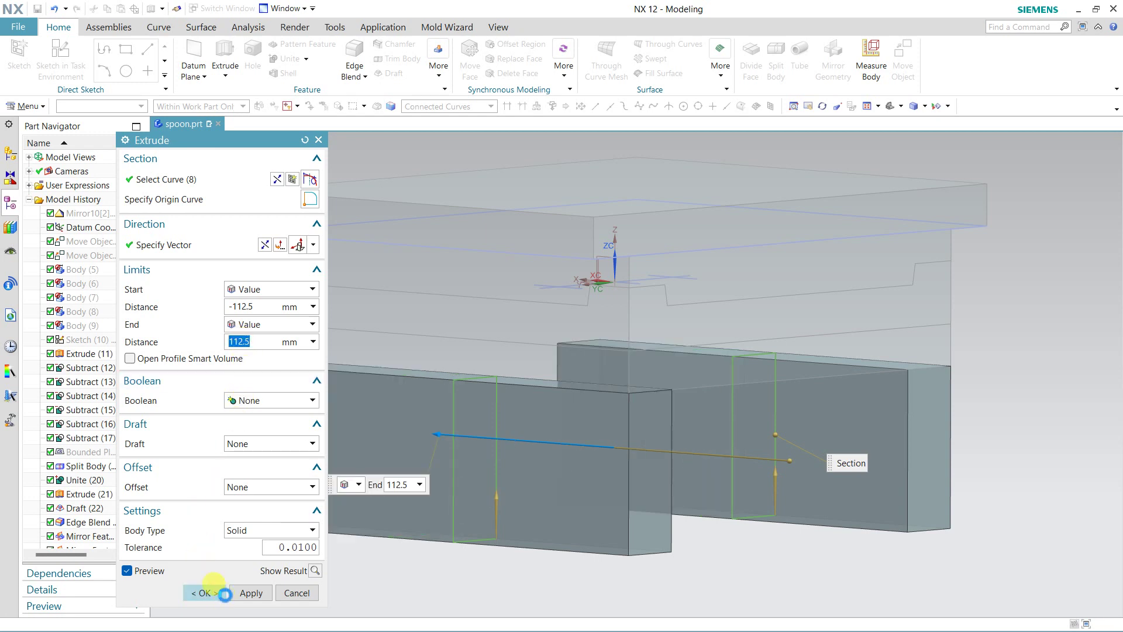
pyautogui.click(225, 594)
pyautogui.moveTo(329, 550)
pyautogui.mouseDown(button='middle')
pyautogui.moveTo(430, 477)
pyautogui.moveTo(396, 356)
pyautogui.moveTo(409, 322)
pyautogui.moveTo(443, 320)
pyautogui.moveTo(433, 314)
pyautogui.moveTo(439, 329)
pyautogui.mouseUp(button='middle')
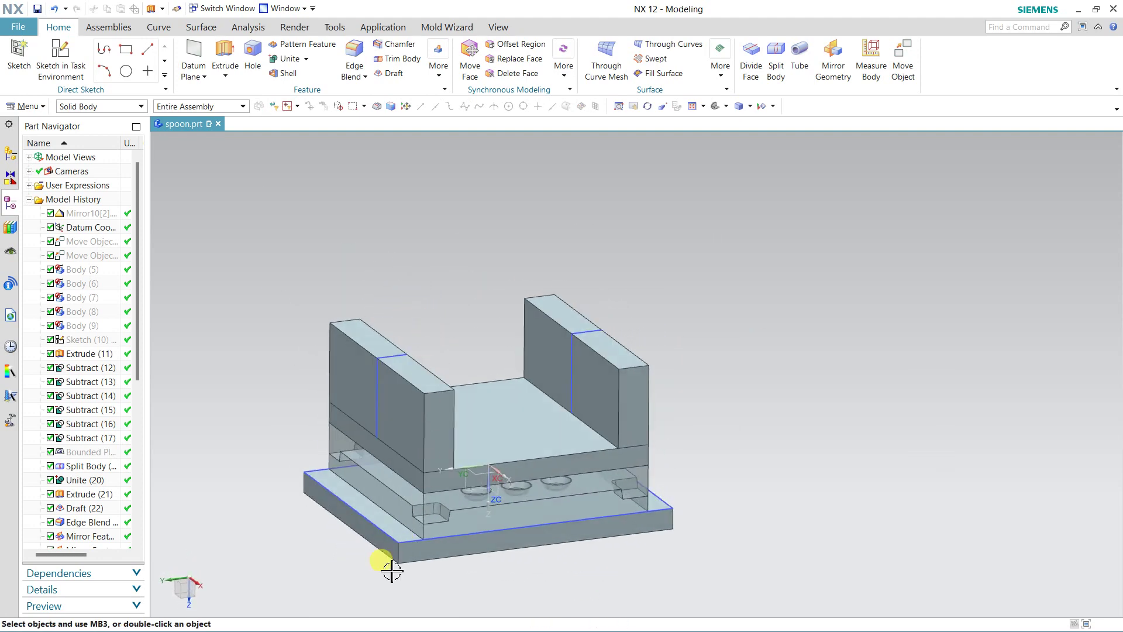
# Step: Place a new sketch on the support block end face, oriented along a block edge
pyautogui.click(61, 58)
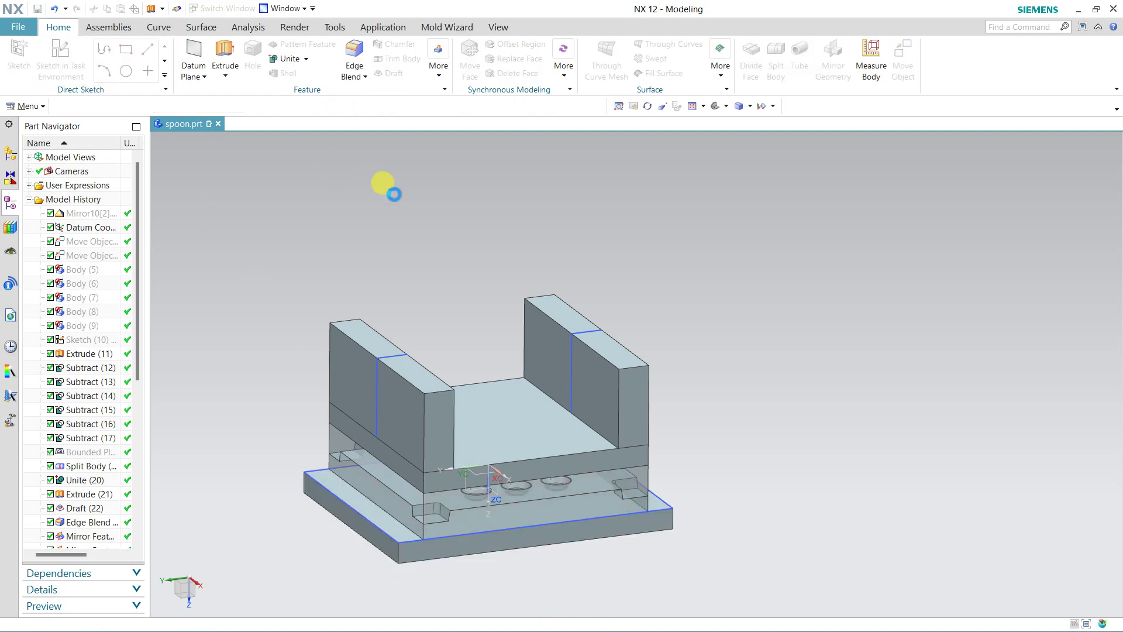
pyautogui.click(357, 331)
pyautogui.click(641, 377)
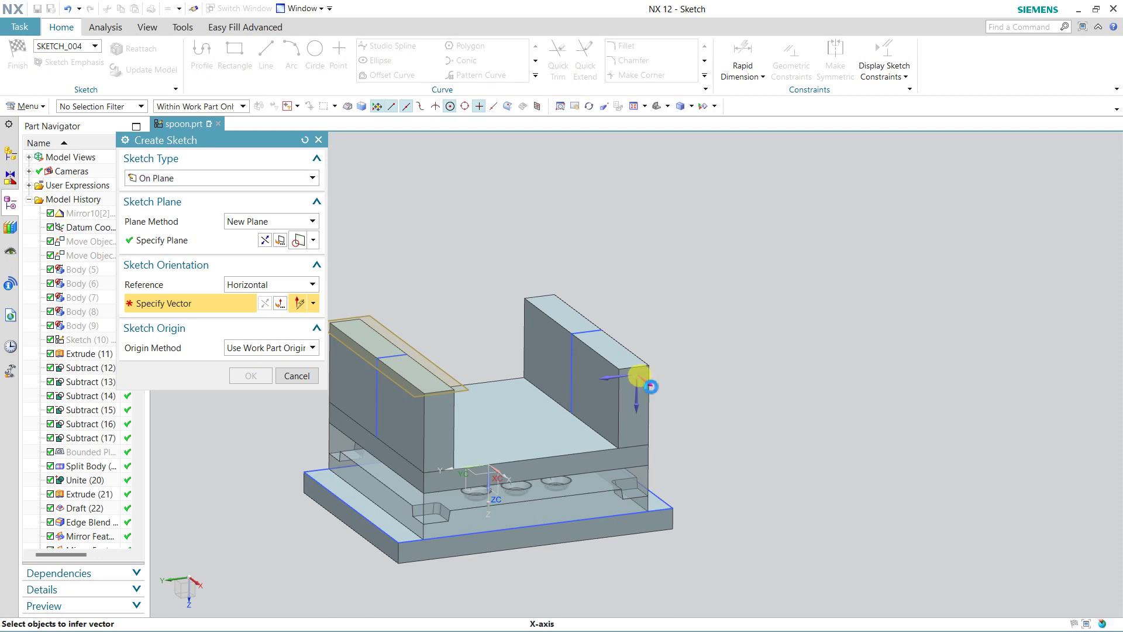
pyautogui.middleClick(745, 333)
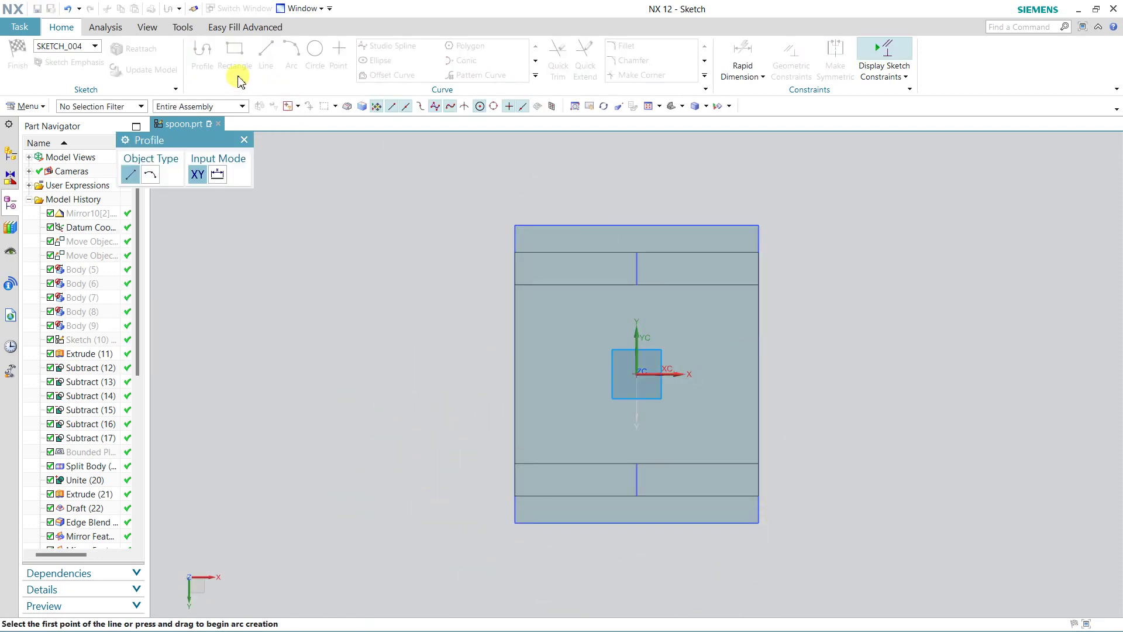
pyautogui.press('Escape')
# Step: Draw a 225 × 275 rectangle across the plate outline and finish the sketch
pyautogui.click(235, 54)
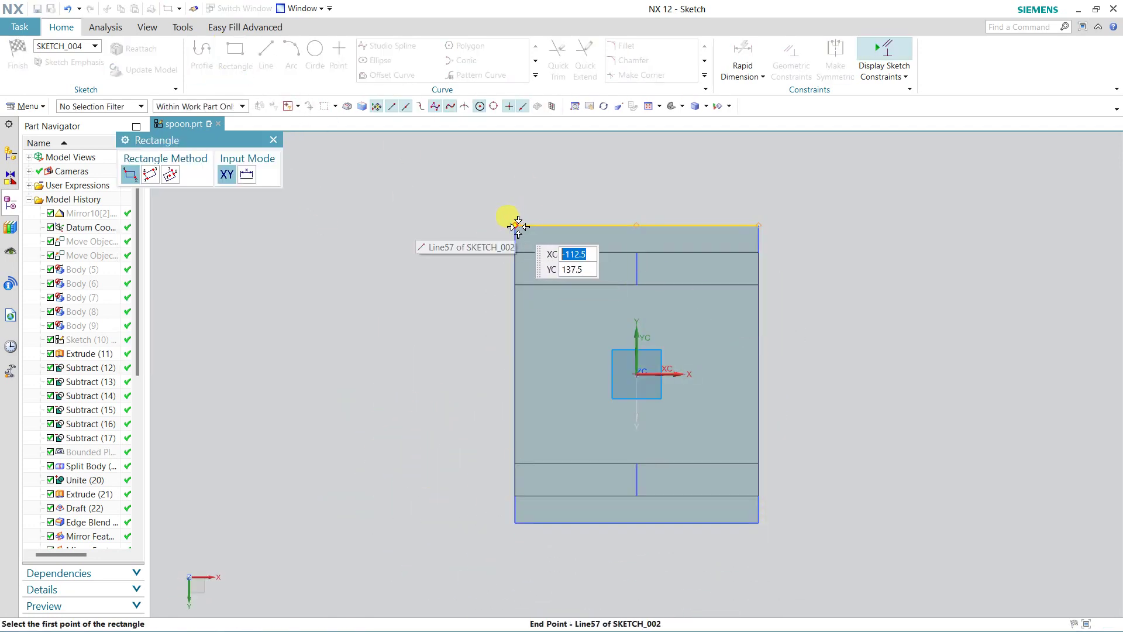
pyautogui.click(517, 226)
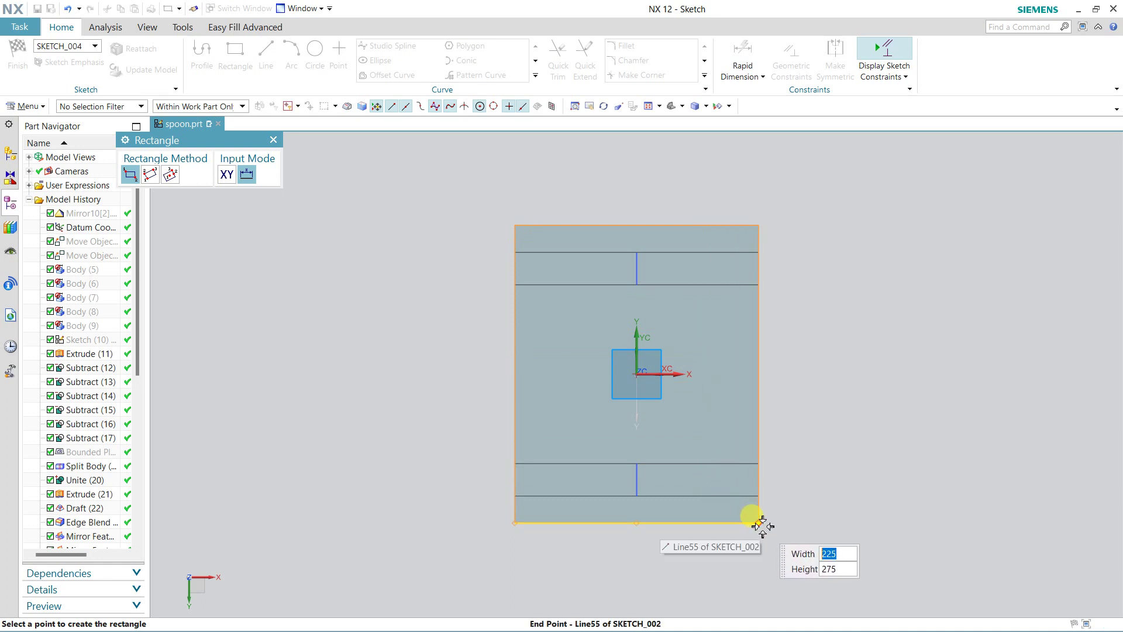
pyautogui.click(759, 521)
pyautogui.press('Escape')
pyautogui.moveTo(597, 426); pyautogui.dragTo(345, 359, button='middle')
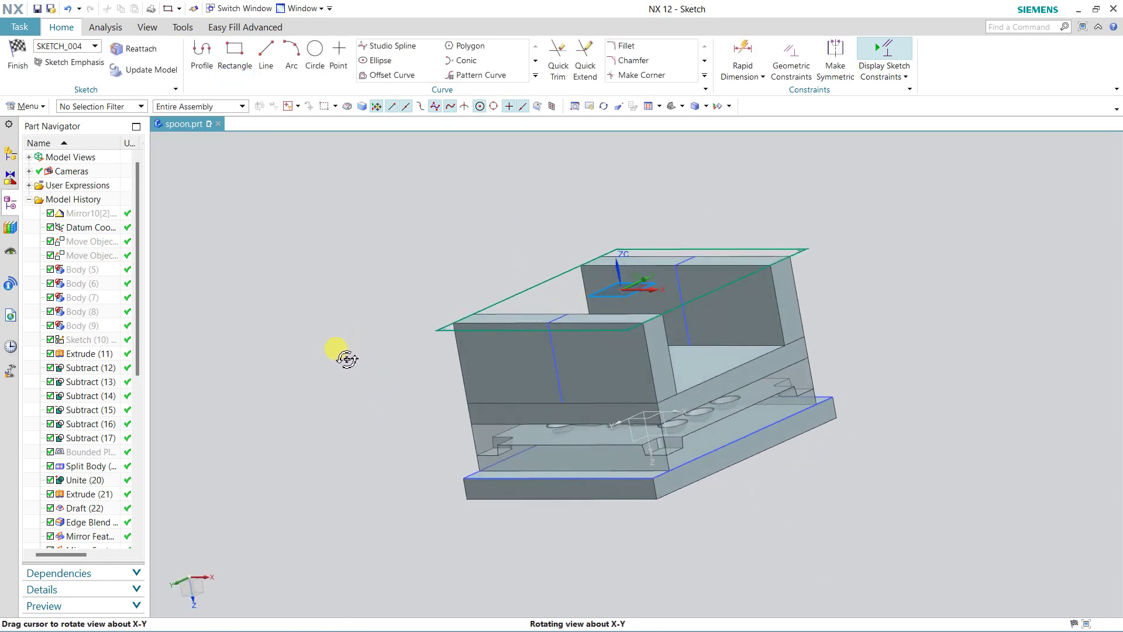
pyautogui.click(17, 56)
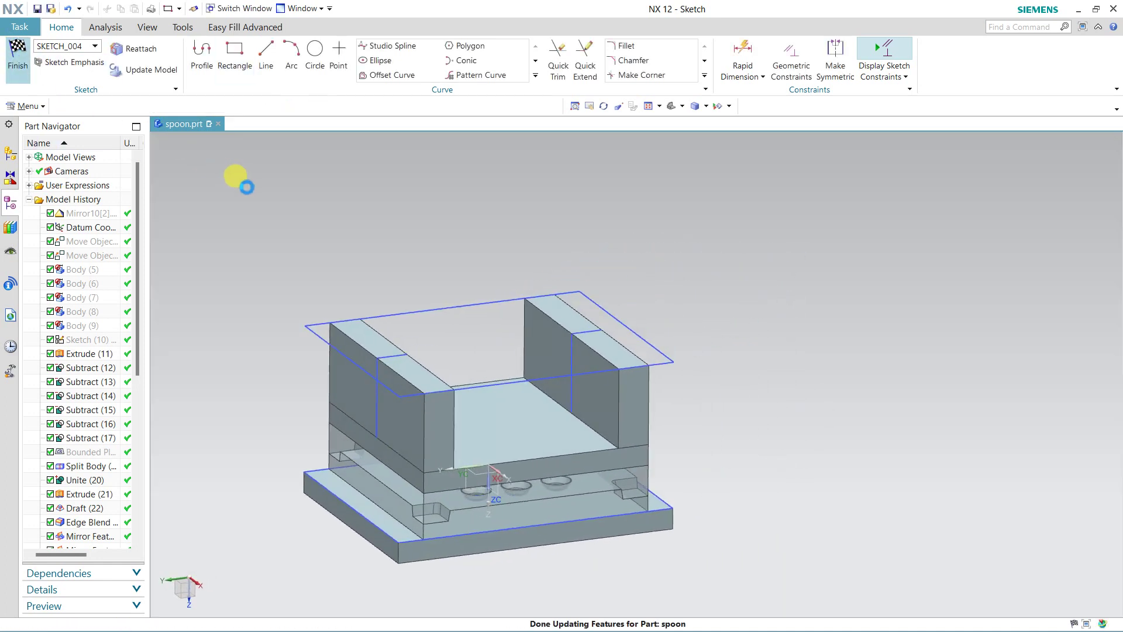
# Step: Extrude the 225 × 275 rectangle from 0 to 20 mm into the bottom clamping plate
pyautogui.click(221, 52)
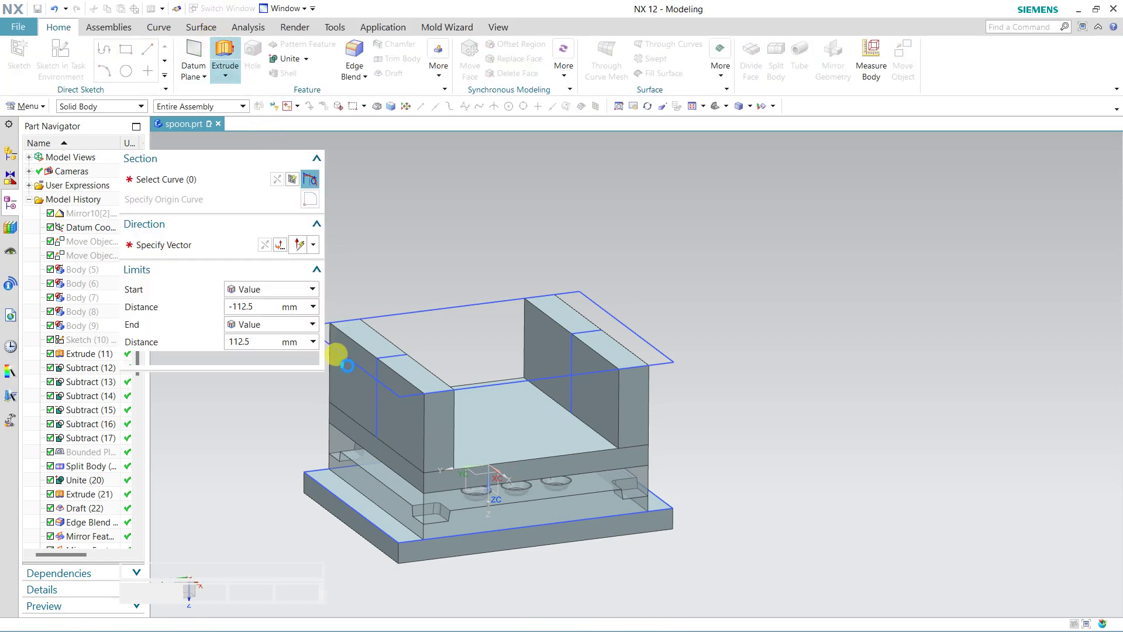
pyautogui.click(594, 306)
pyautogui.write('2')
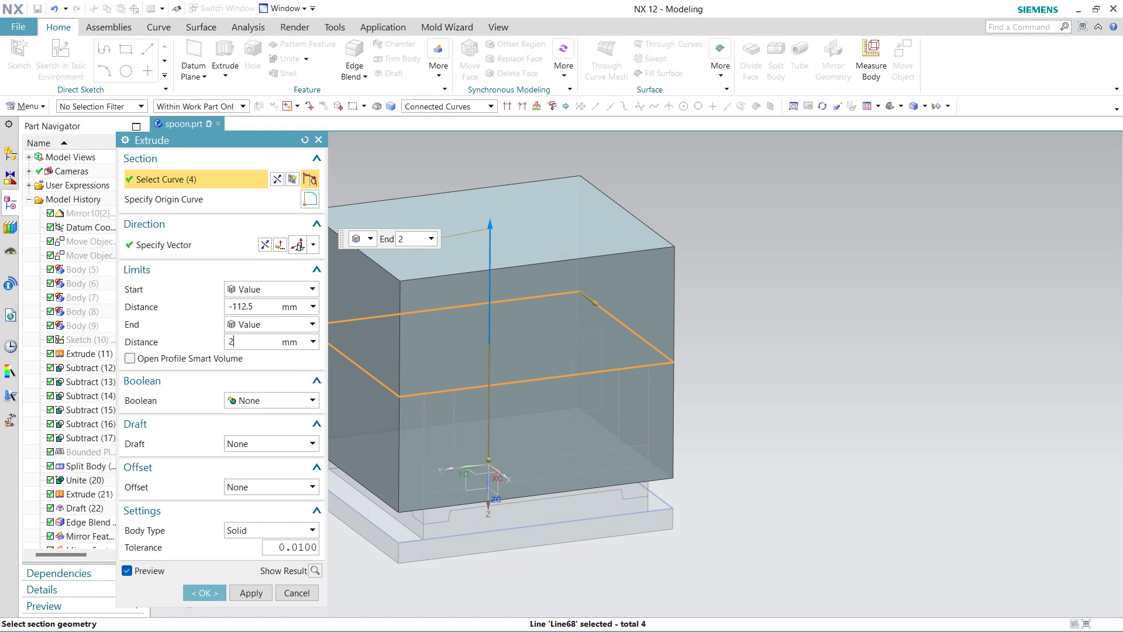
pyautogui.write('0')
pyautogui.press('Return')
pyautogui.click(257, 309)
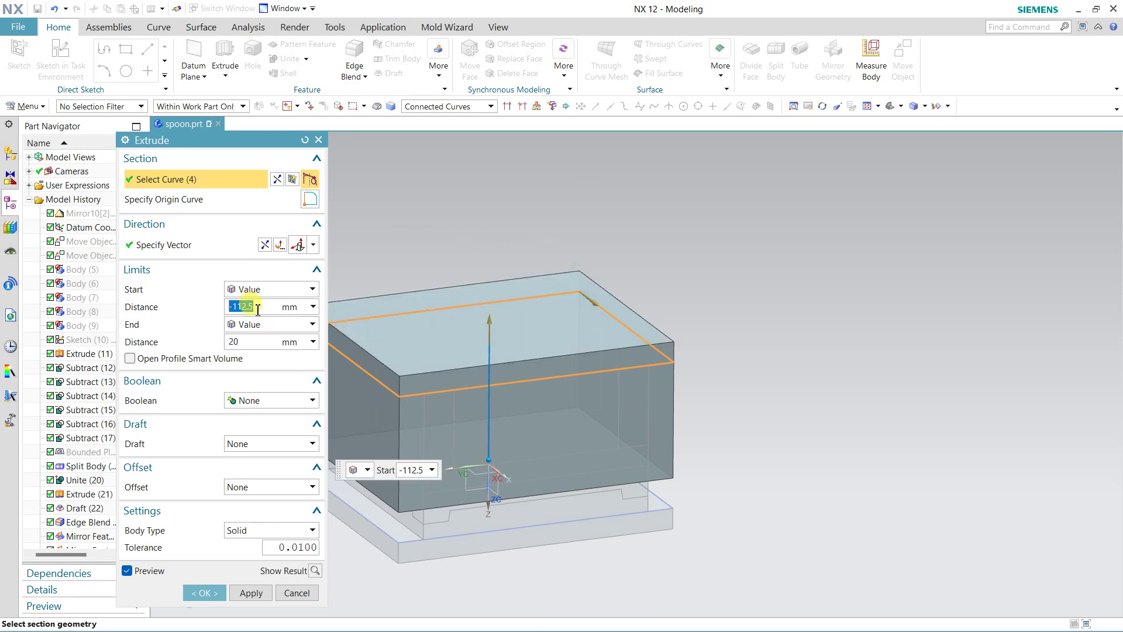
pyautogui.write('0')
pyautogui.press('Return')
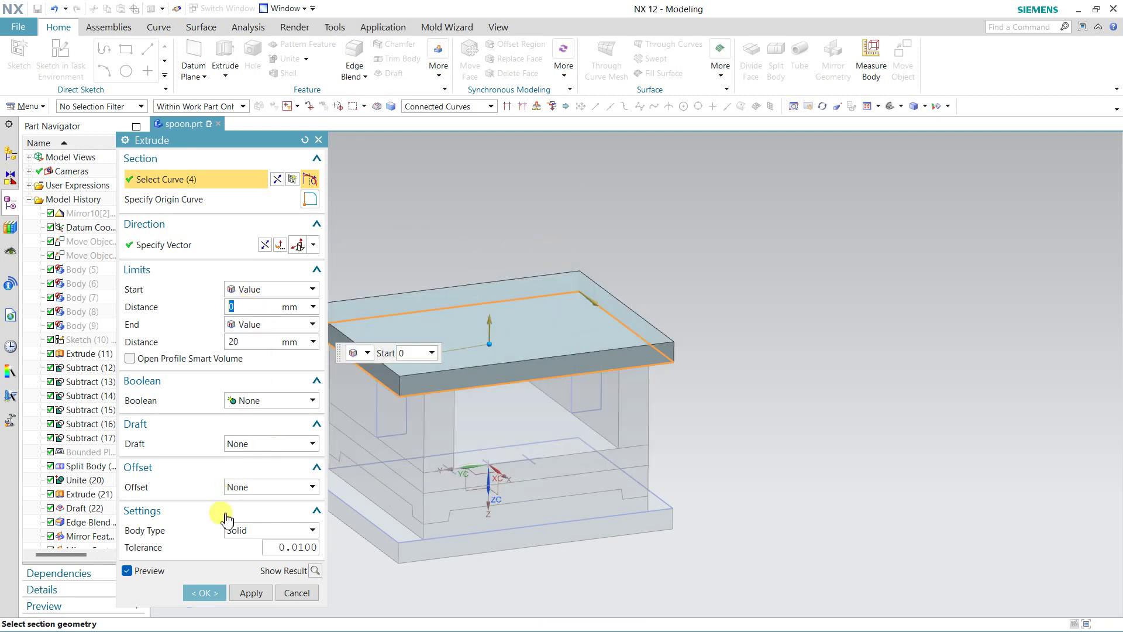
pyautogui.click(202, 594)
pyautogui.moveTo(739, 370)
pyautogui.mouseDown(button='middle')
pyautogui.moveTo(710, 331)
pyautogui.moveTo(684, 369)
pyautogui.moveTo(652, 371)
pyautogui.moveTo(647, 258)
pyautogui.moveTo(604, 191)
pyautogui.moveTo(569, 208)
pyautogui.moveTo(550, 193)
pyautogui.moveTo(564, 188)
pyautogui.moveTo(609, 213)
pyautogui.moveTo(640, 194)
pyautogui.moveTo(647, 168)
pyautogui.moveTo(657, 175)
pyautogui.mouseUp(button='middle')
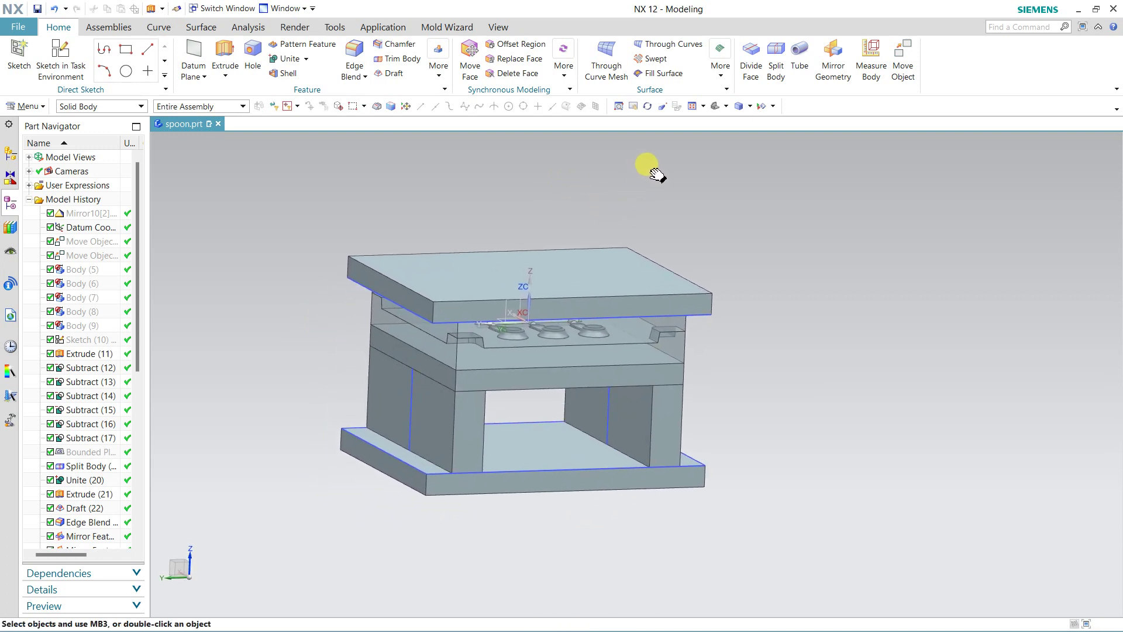
# Step: Start a sketch on the bottom plate face, with the model shown in wireframe
pyautogui.click(61, 58)
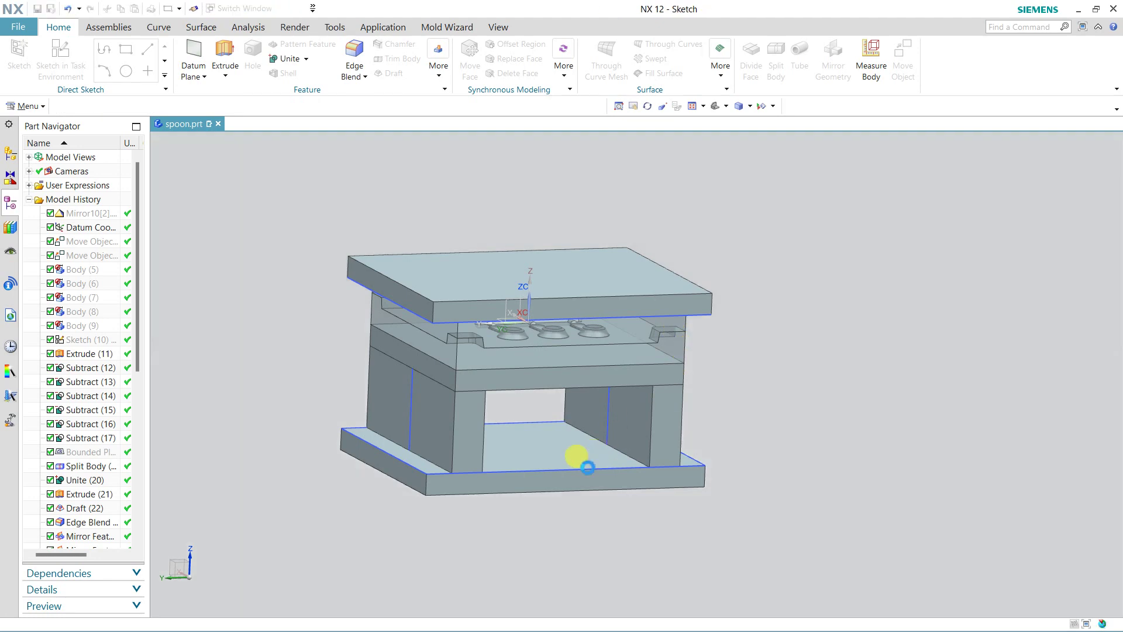
pyautogui.click(529, 442)
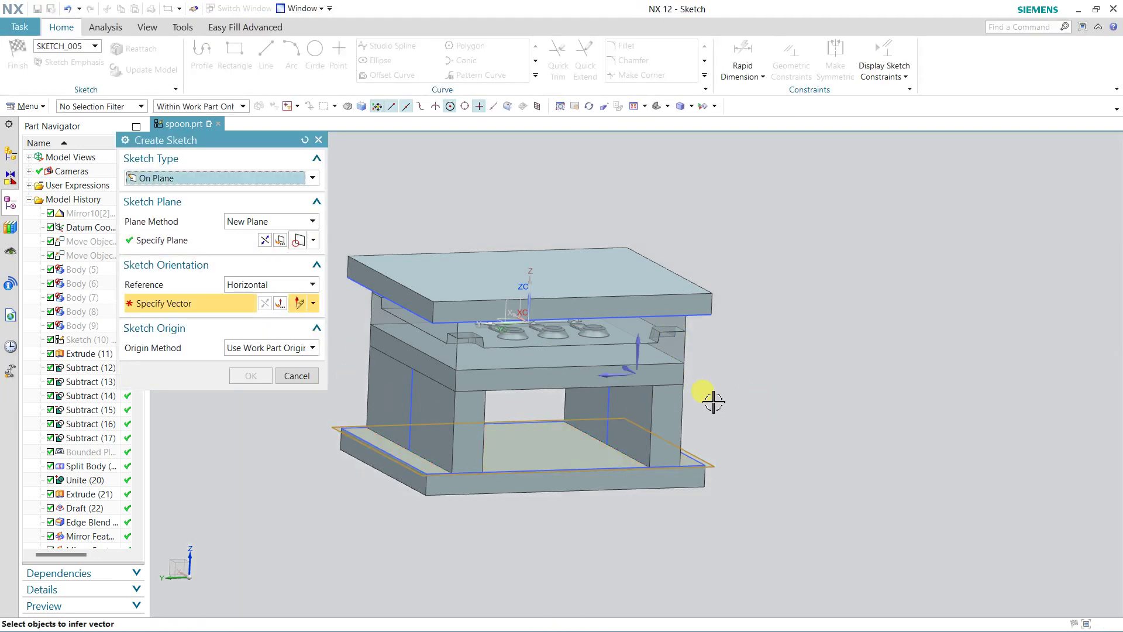
pyautogui.click(615, 375)
pyautogui.middleClick(778, 416)
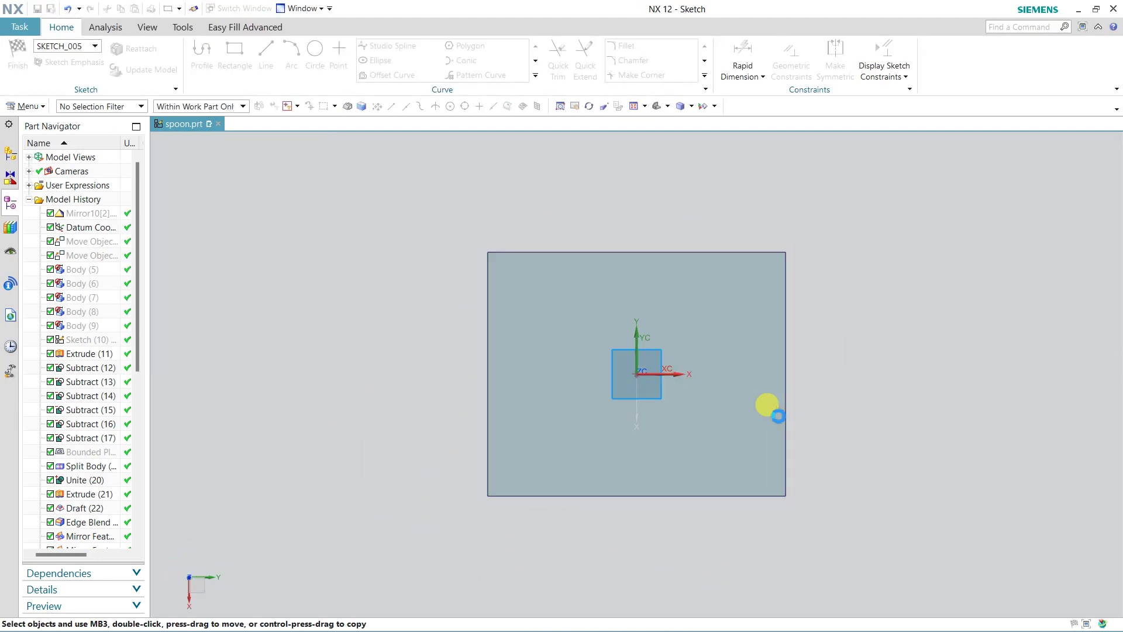
pyautogui.moveTo(895, 323); pyautogui.dragTo(921, 345, button='right')
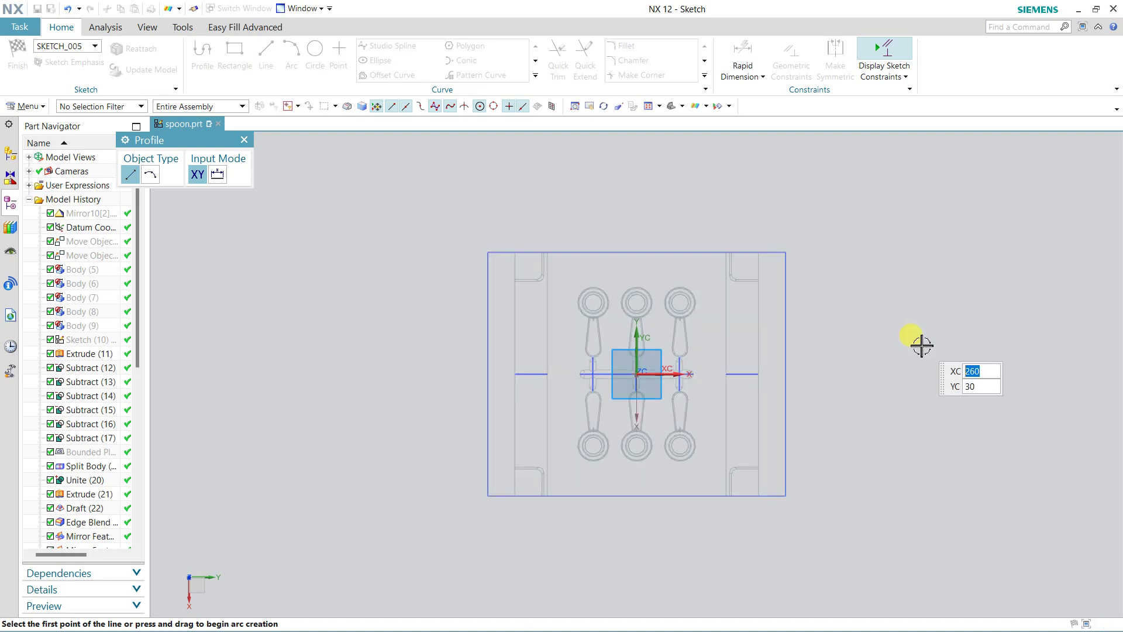
pyautogui.scroll(-2, 889, 359)
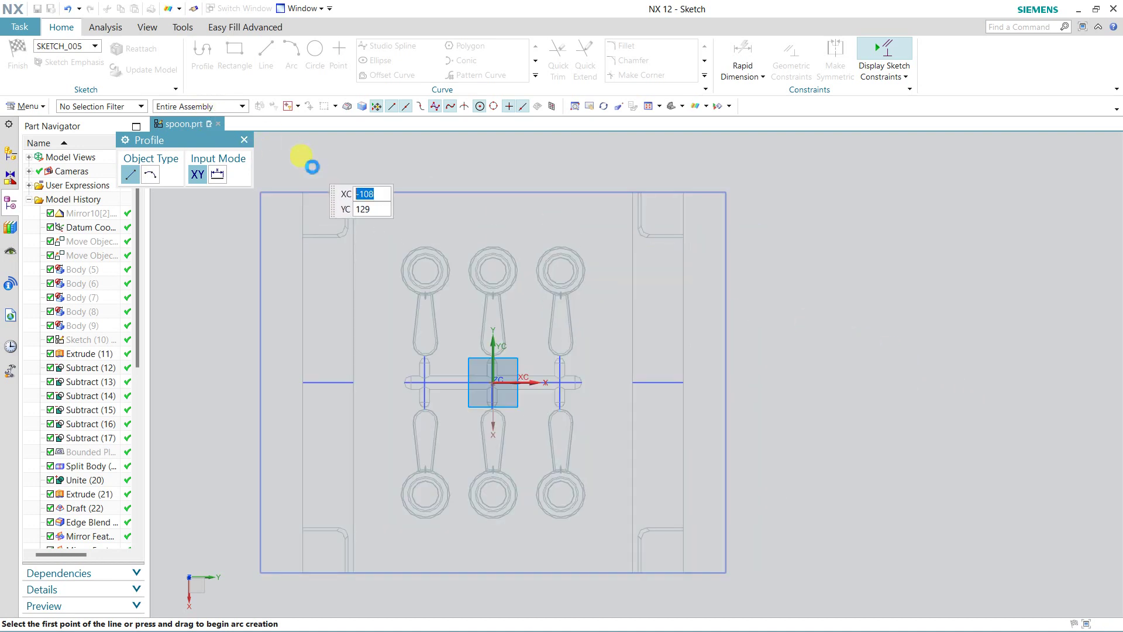
# Step: Draw a rectangle spanning the gap between the two support blocks
pyautogui.press('Escape')
pyautogui.click(234, 52)
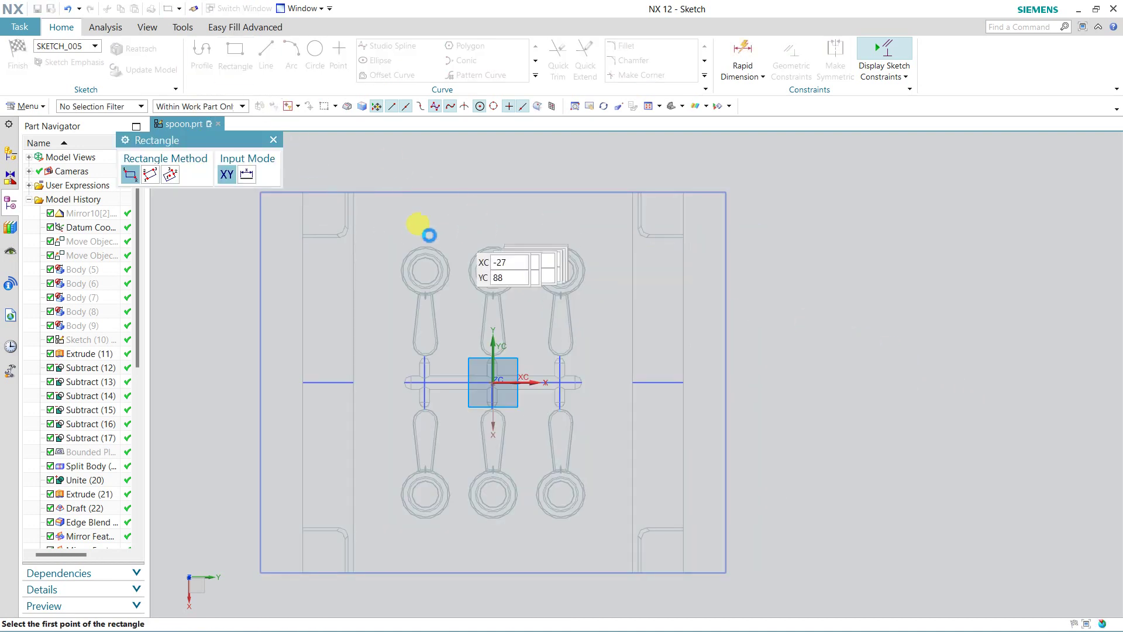
pyautogui.click(370, 195)
pyautogui.click(620, 572)
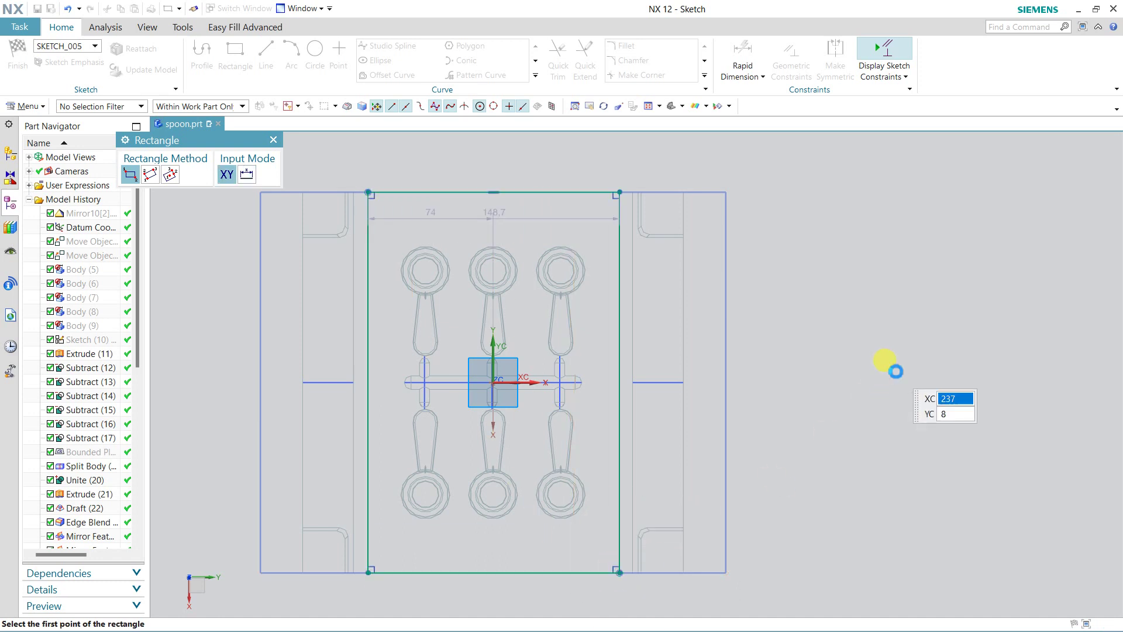
pyautogui.press('Escape')
# Step: Dimension the rectangle's left and right sides 1 mm from the adjacent edges and finish the sketch
pyautogui.click(743, 59)
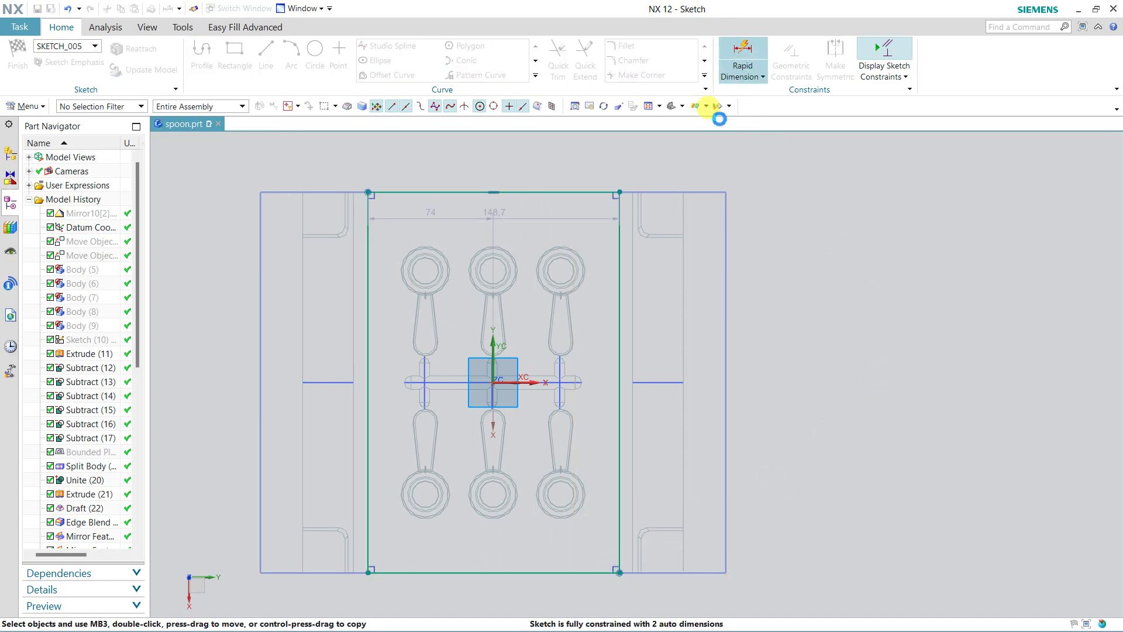
pyautogui.click(623, 234)
pyautogui.click(619, 235)
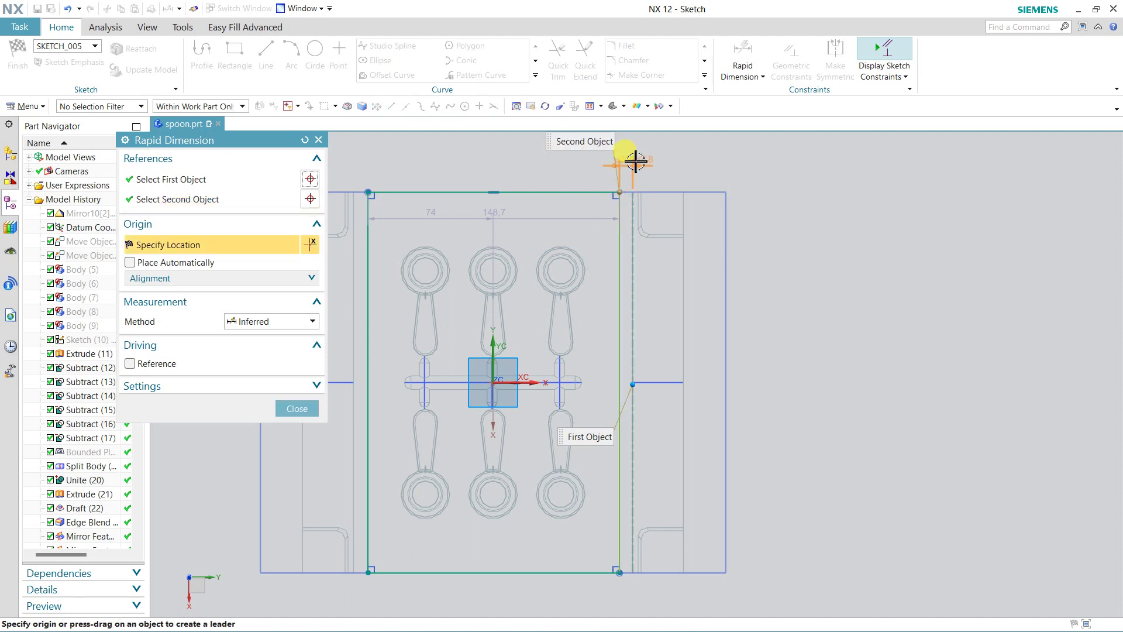
pyautogui.click(635, 162)
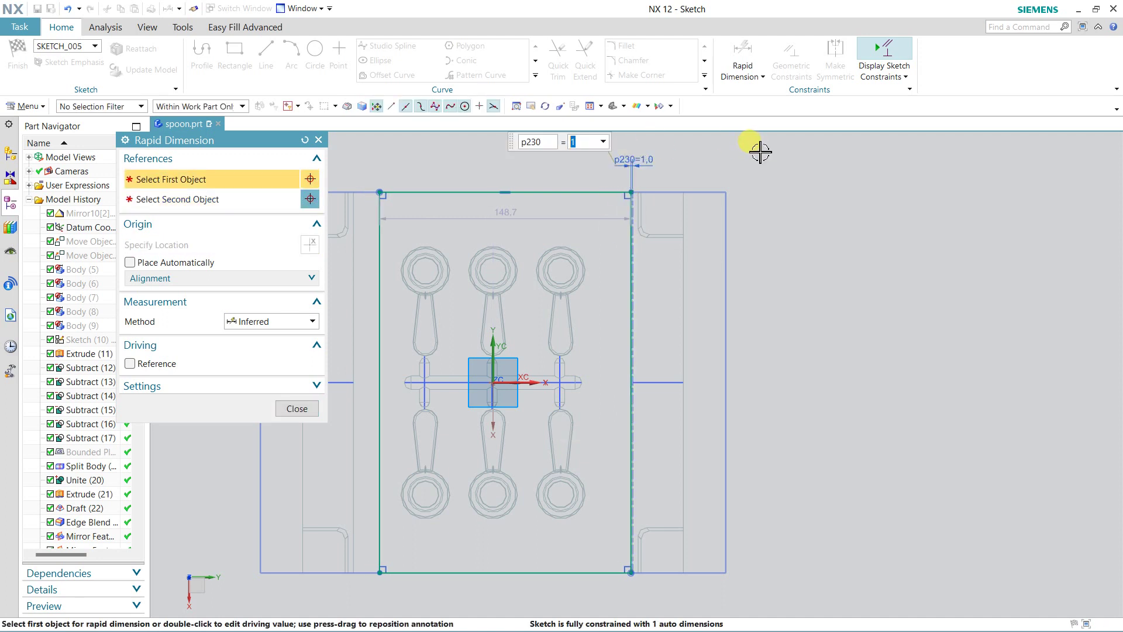
pyautogui.click(354, 192)
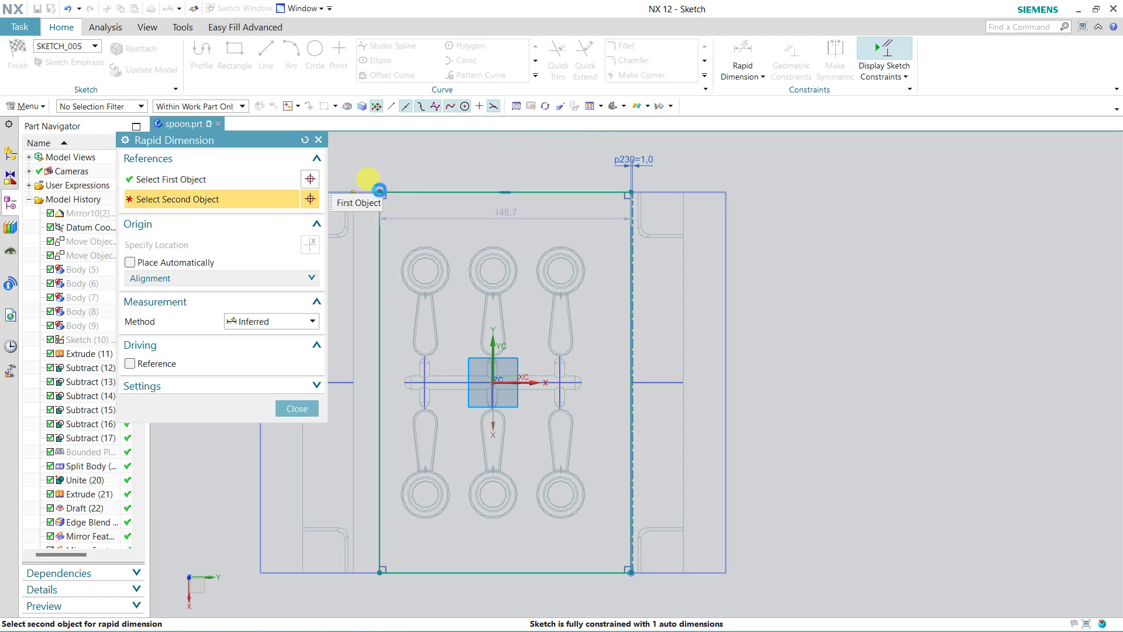
pyautogui.click(378, 184)
pyautogui.click(365, 144)
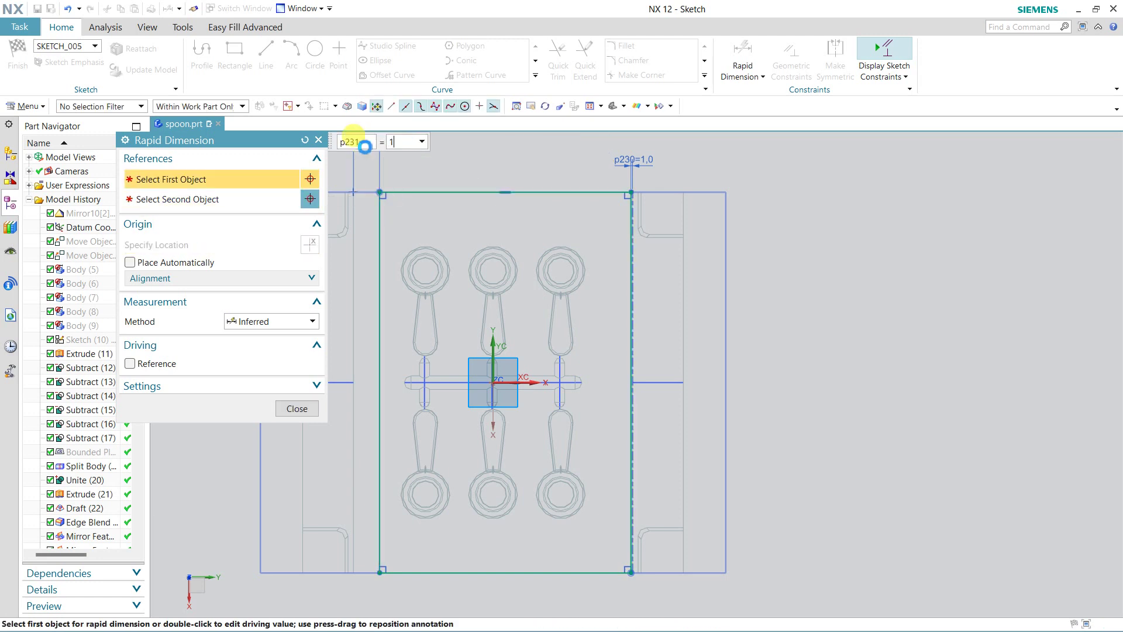
pyautogui.click(294, 407)
pyautogui.click(19, 71)
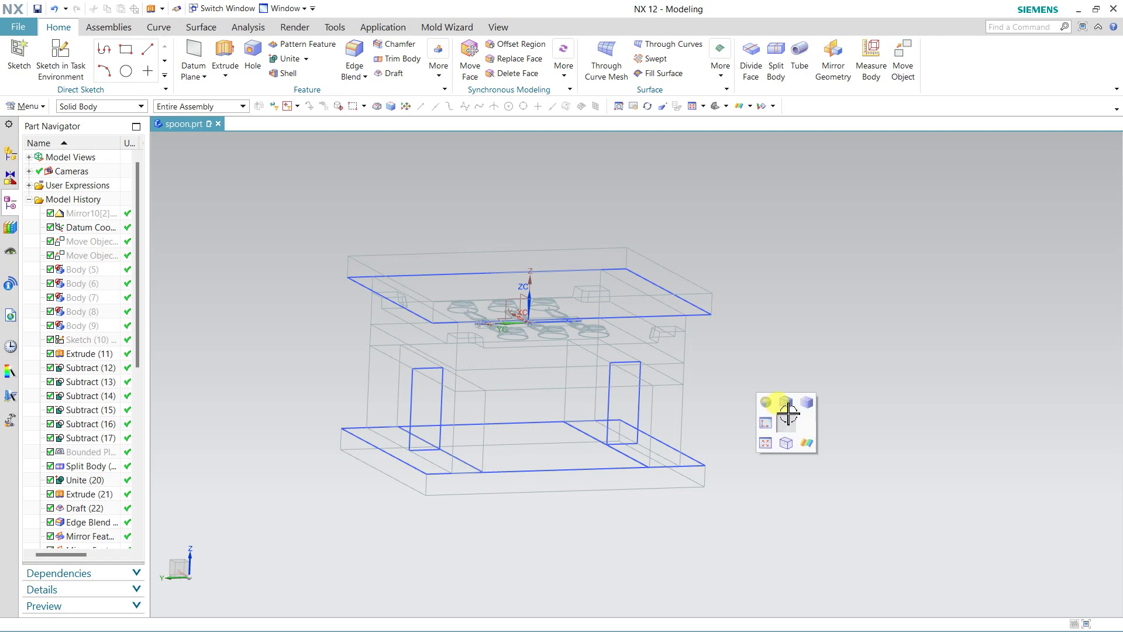
# Step: Extrude the rectangle sketch 15 mm into the first plate
pyautogui.moveTo(788, 425); pyautogui.dragTo(788, 412, button='right')
pyautogui.click(223, 54)
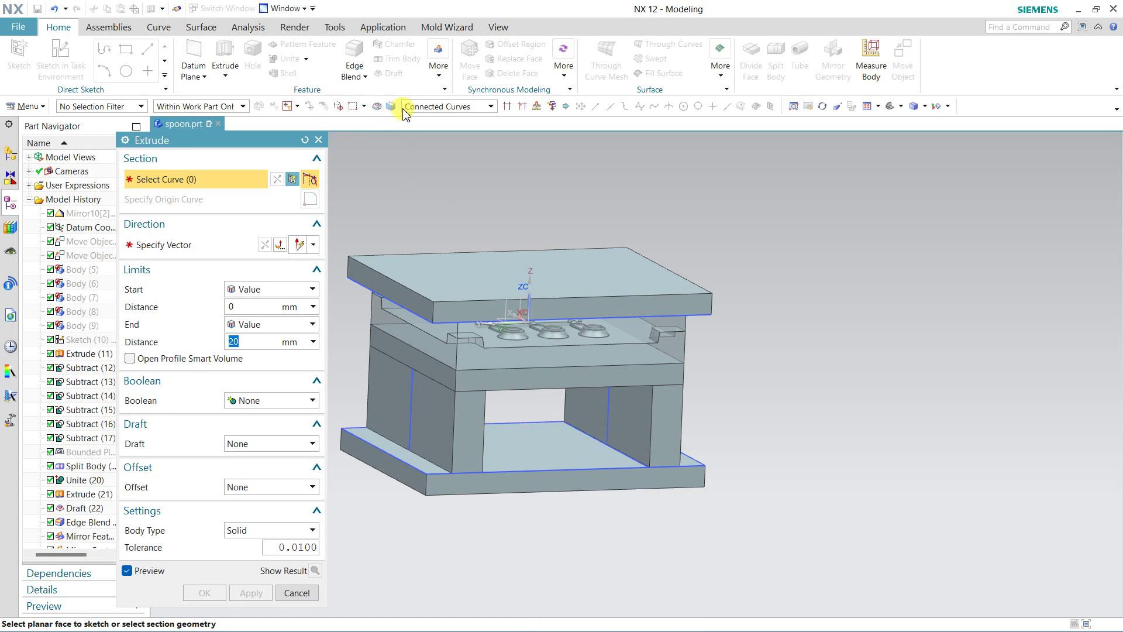
pyautogui.click(550, 470)
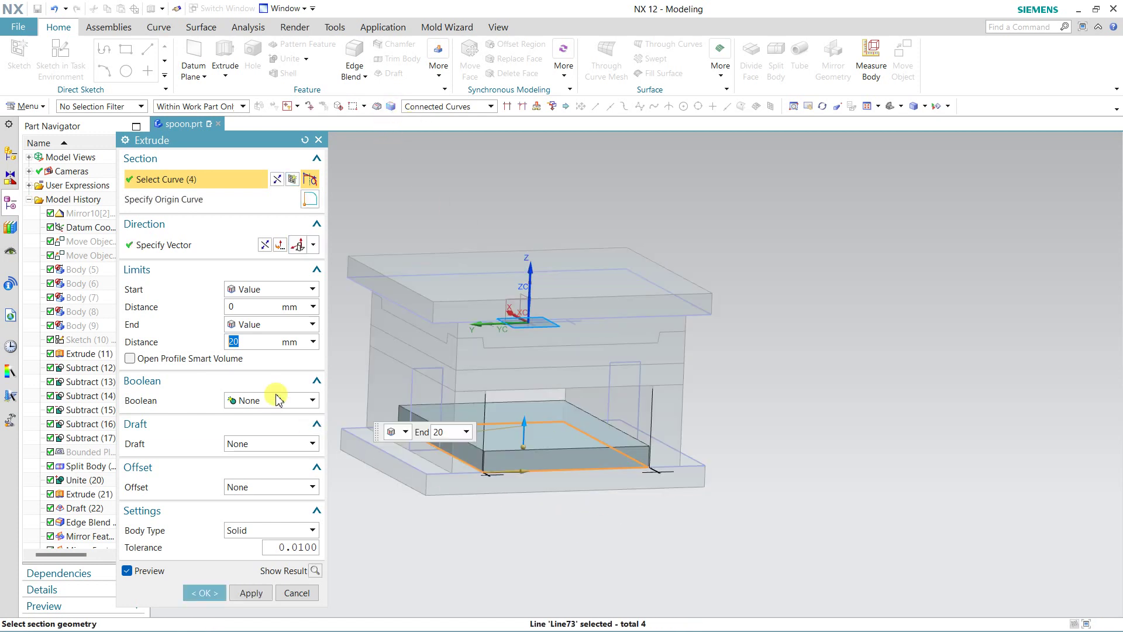
pyautogui.write('15')
pyautogui.press('Return')
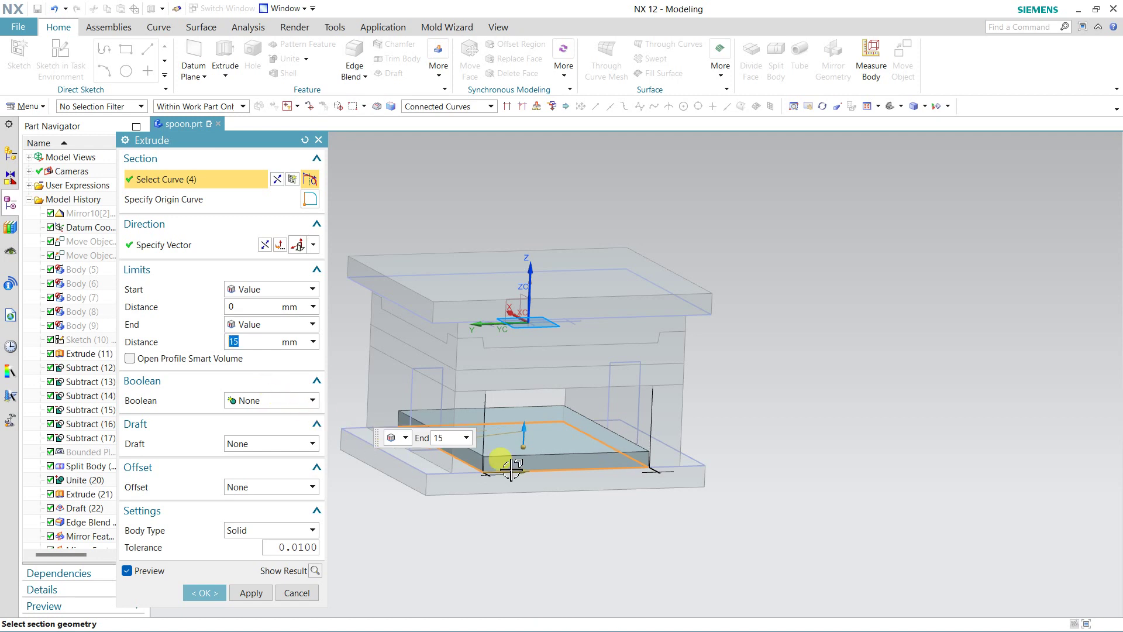
pyautogui.click(251, 594)
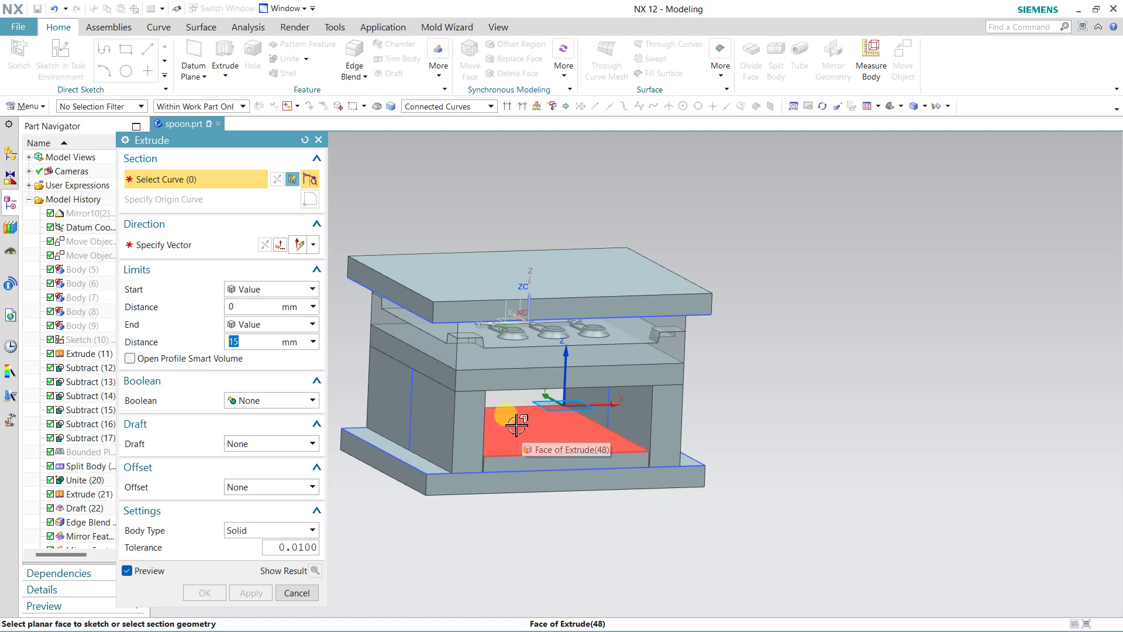
# Step: Extrude the first plate's top face another 15 mm using Face Edges selection
pyautogui.click(422, 107)
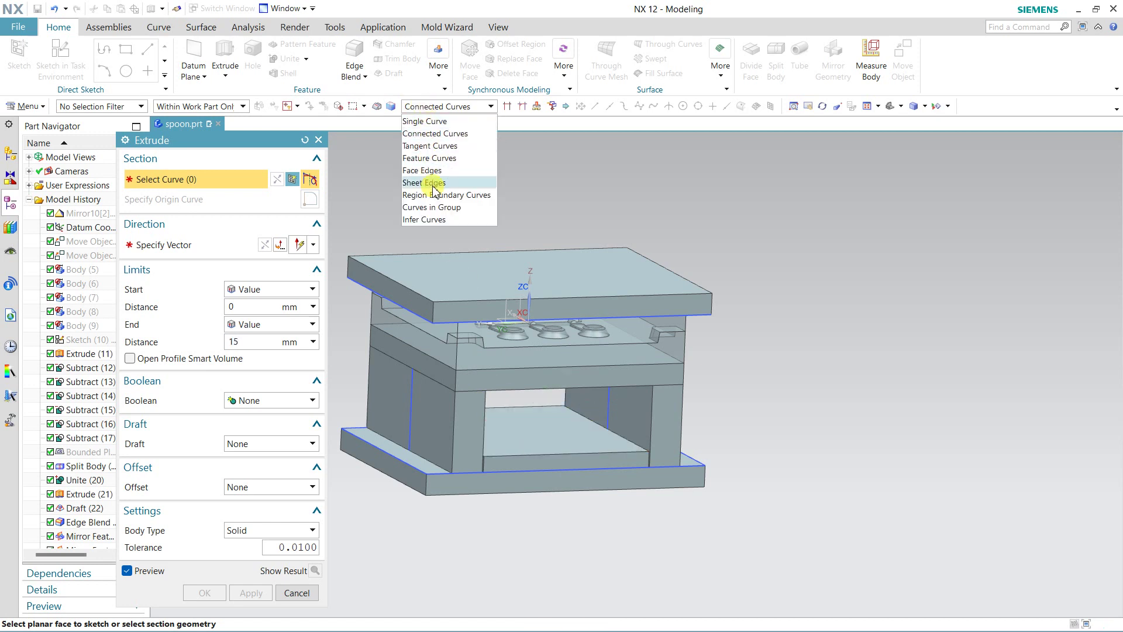
pyautogui.click(422, 171)
pyautogui.click(545, 438)
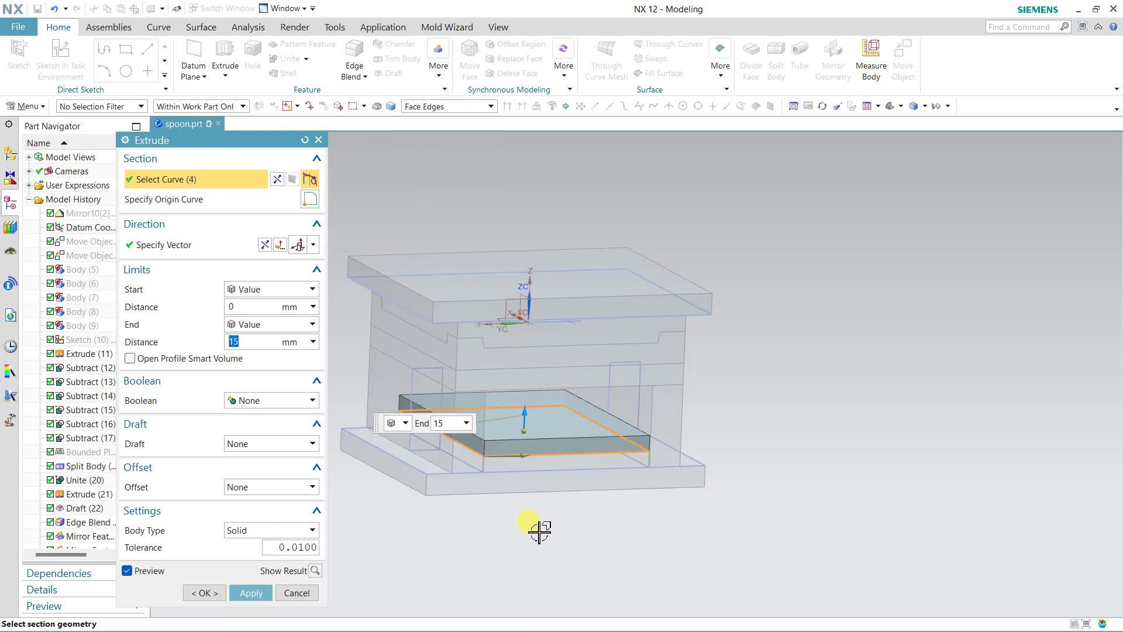
pyautogui.click(207, 593)
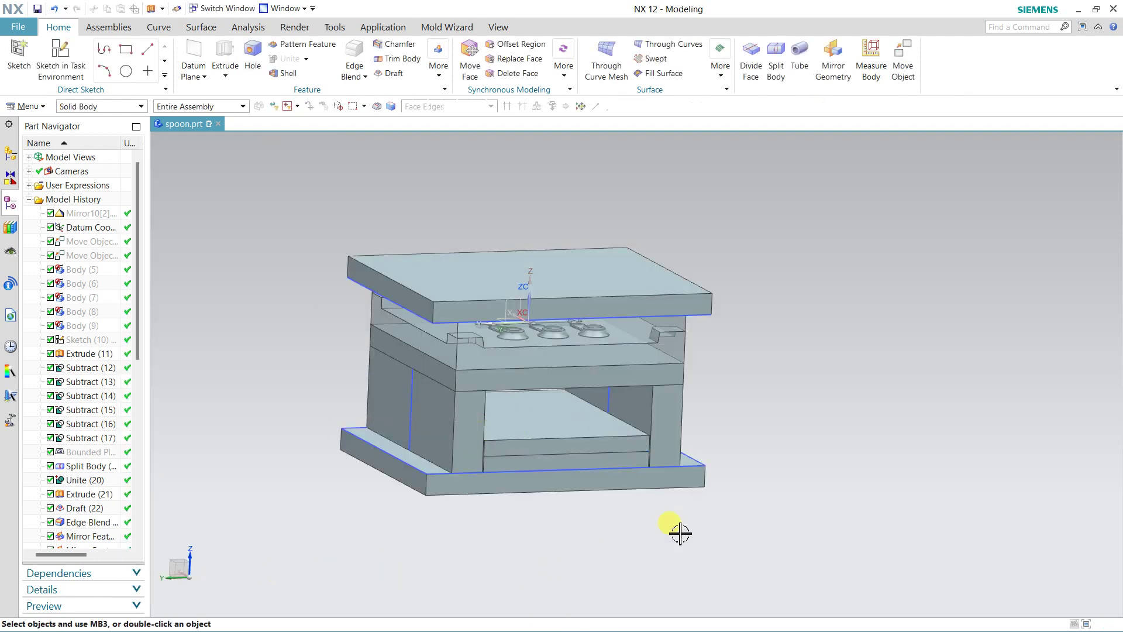
pyautogui.moveTo(677, 531)
pyautogui.mouseDown(button='middle')
pyautogui.moveTo(812, 453)
pyautogui.moveTo(833, 455)
pyautogui.moveTo(825, 441)
pyautogui.moveTo(835, 459)
pyautogui.moveTo(848, 452)
pyautogui.mouseUp(button='middle')
# Step: Orbit around the mold to inspect the new plates, then save the spoon part
pyautogui.scroll(2, 491, 331)
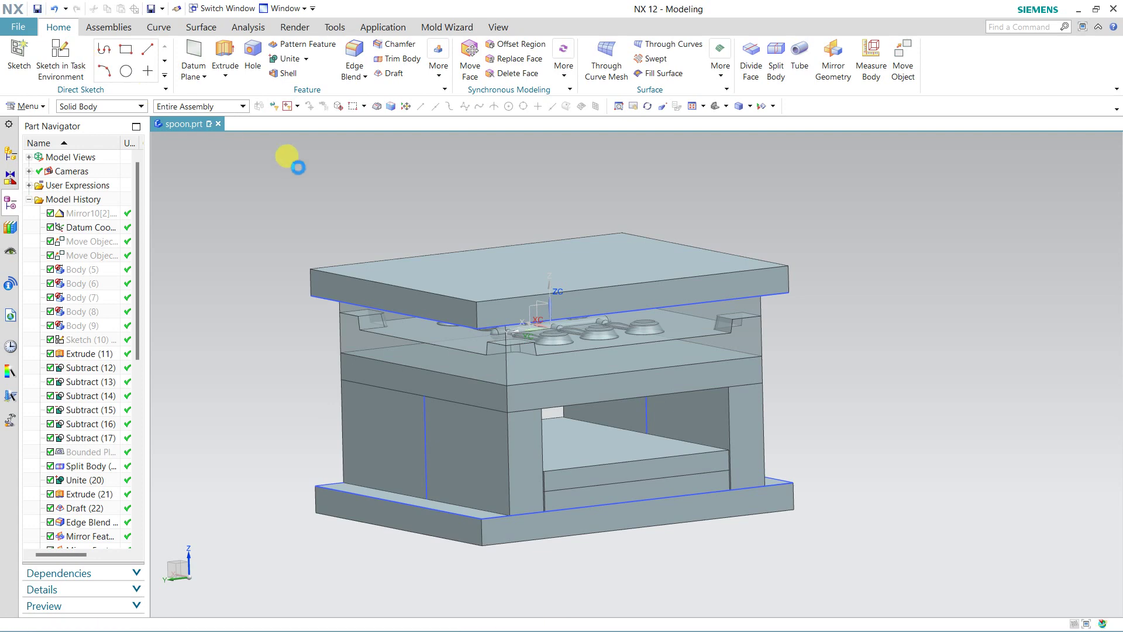
pyautogui.moveTo(909, 425); pyautogui.dragTo(724, 430, button='middle')
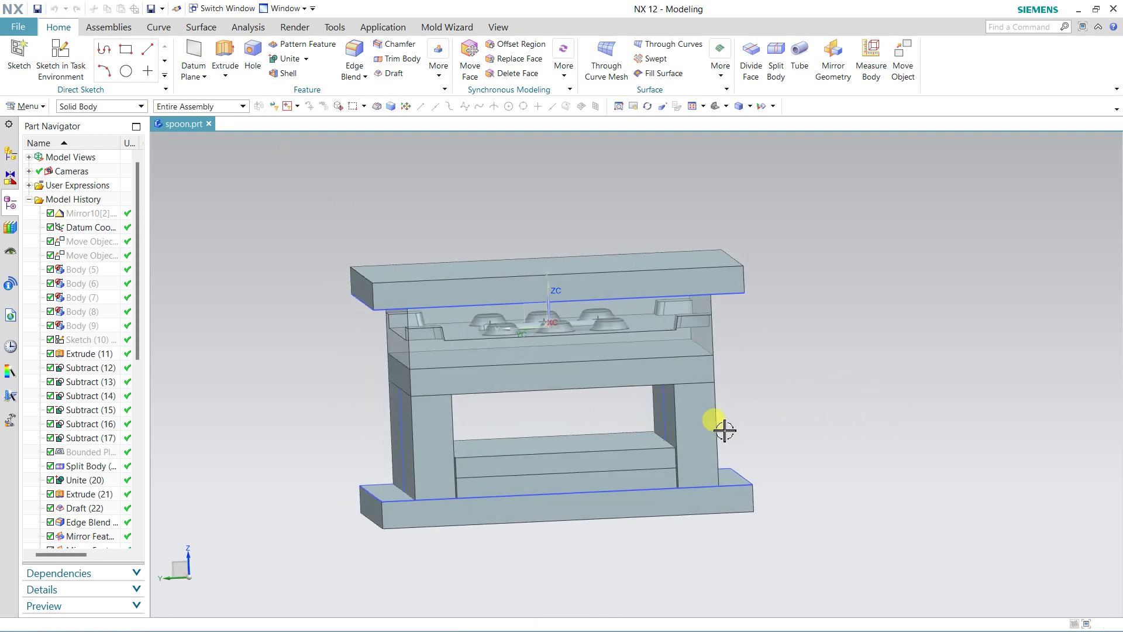
pyautogui.moveTo(595, 436); pyautogui.dragTo(596, 428, button='middle')
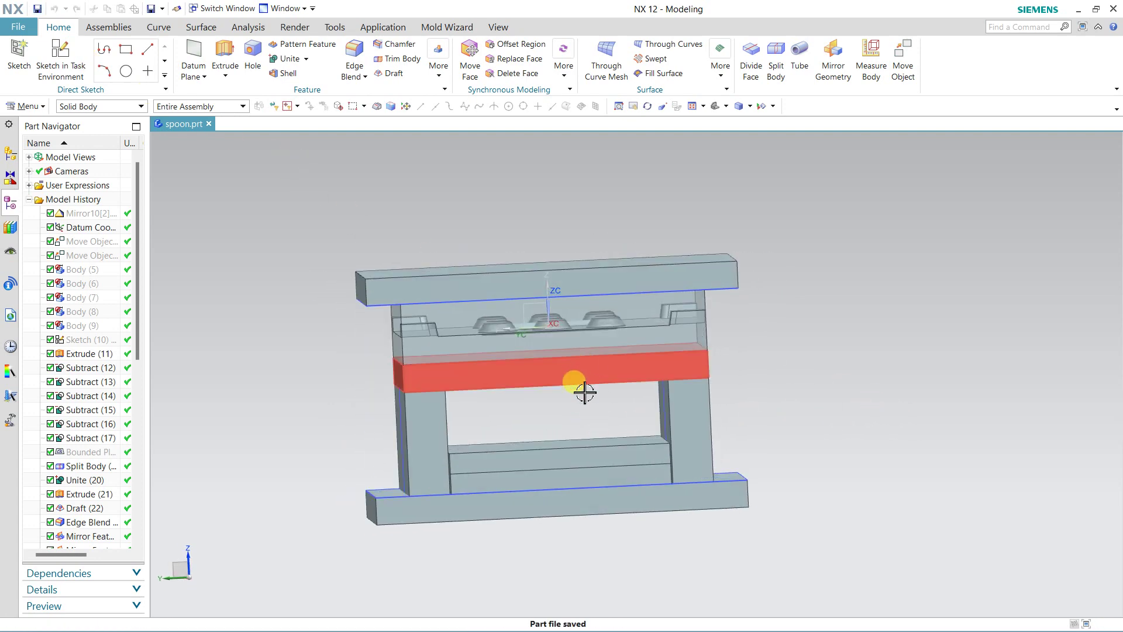
pyautogui.moveTo(748, 402)
pyautogui.mouseDown(button='middle')
pyautogui.moveTo(738, 398)
pyautogui.moveTo(759, 401)
pyautogui.moveTo(737, 406)
pyautogui.moveTo(747, 391)
pyautogui.moveTo(730, 403)
pyautogui.mouseUp(button='middle')
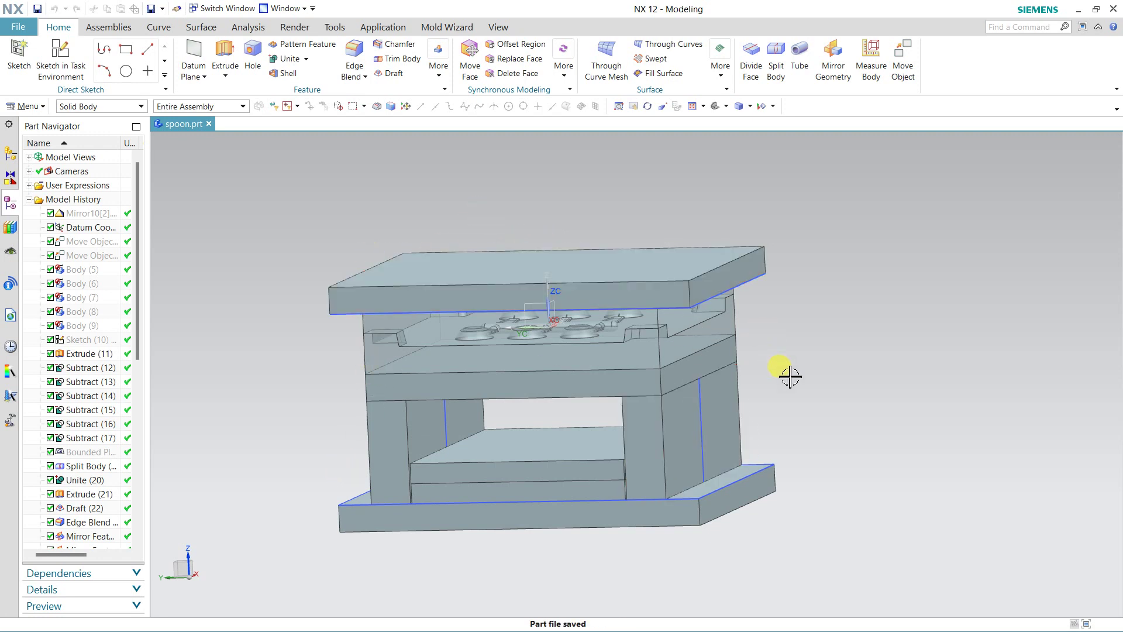
pyautogui.moveTo(790, 377)
pyautogui.mouseDown(button='middle')
pyautogui.moveTo(829, 374)
pyautogui.moveTo(775, 382)
pyautogui.mouseUp(button='middle')
pyautogui.hotkey('ctrl', 's')
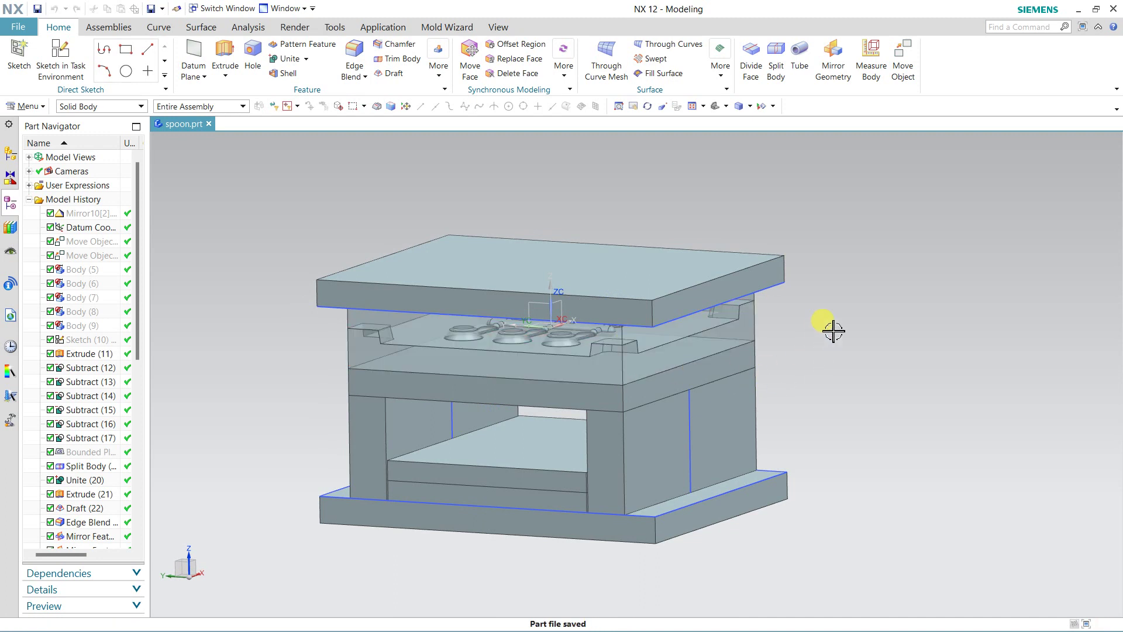